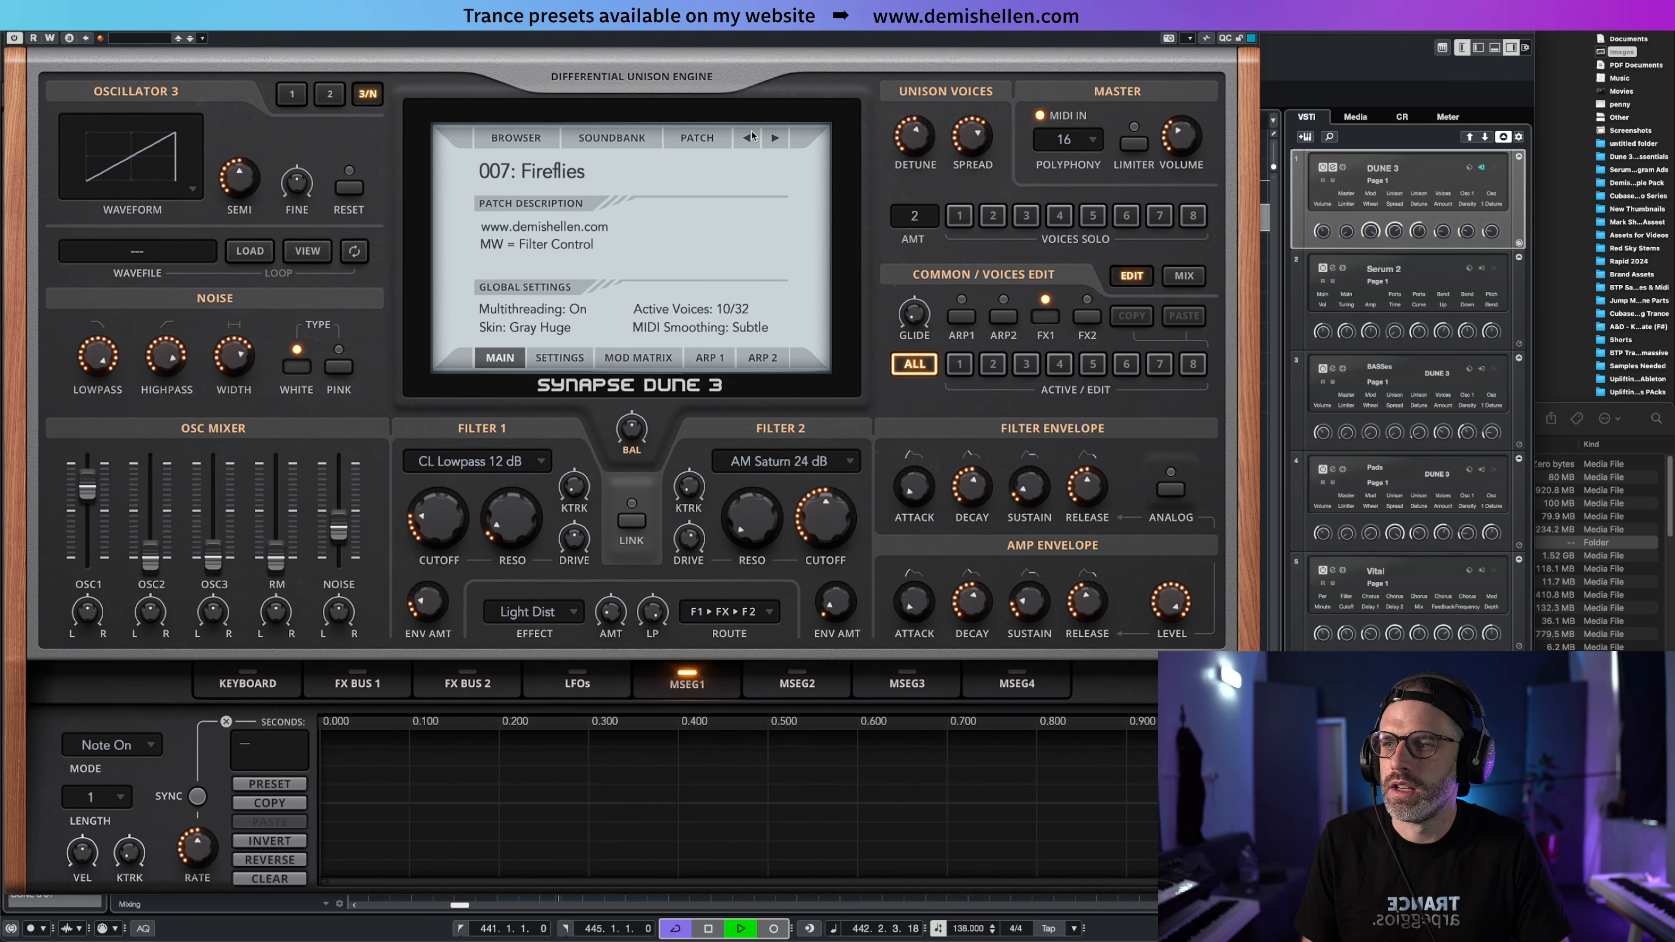
Step back and forth through the DUNE 3 presets and load 010: Old Skool
{"action": "left_click", "coordinate": [751, 136]}
{"action": "left_click", "coordinate": [752, 137]}
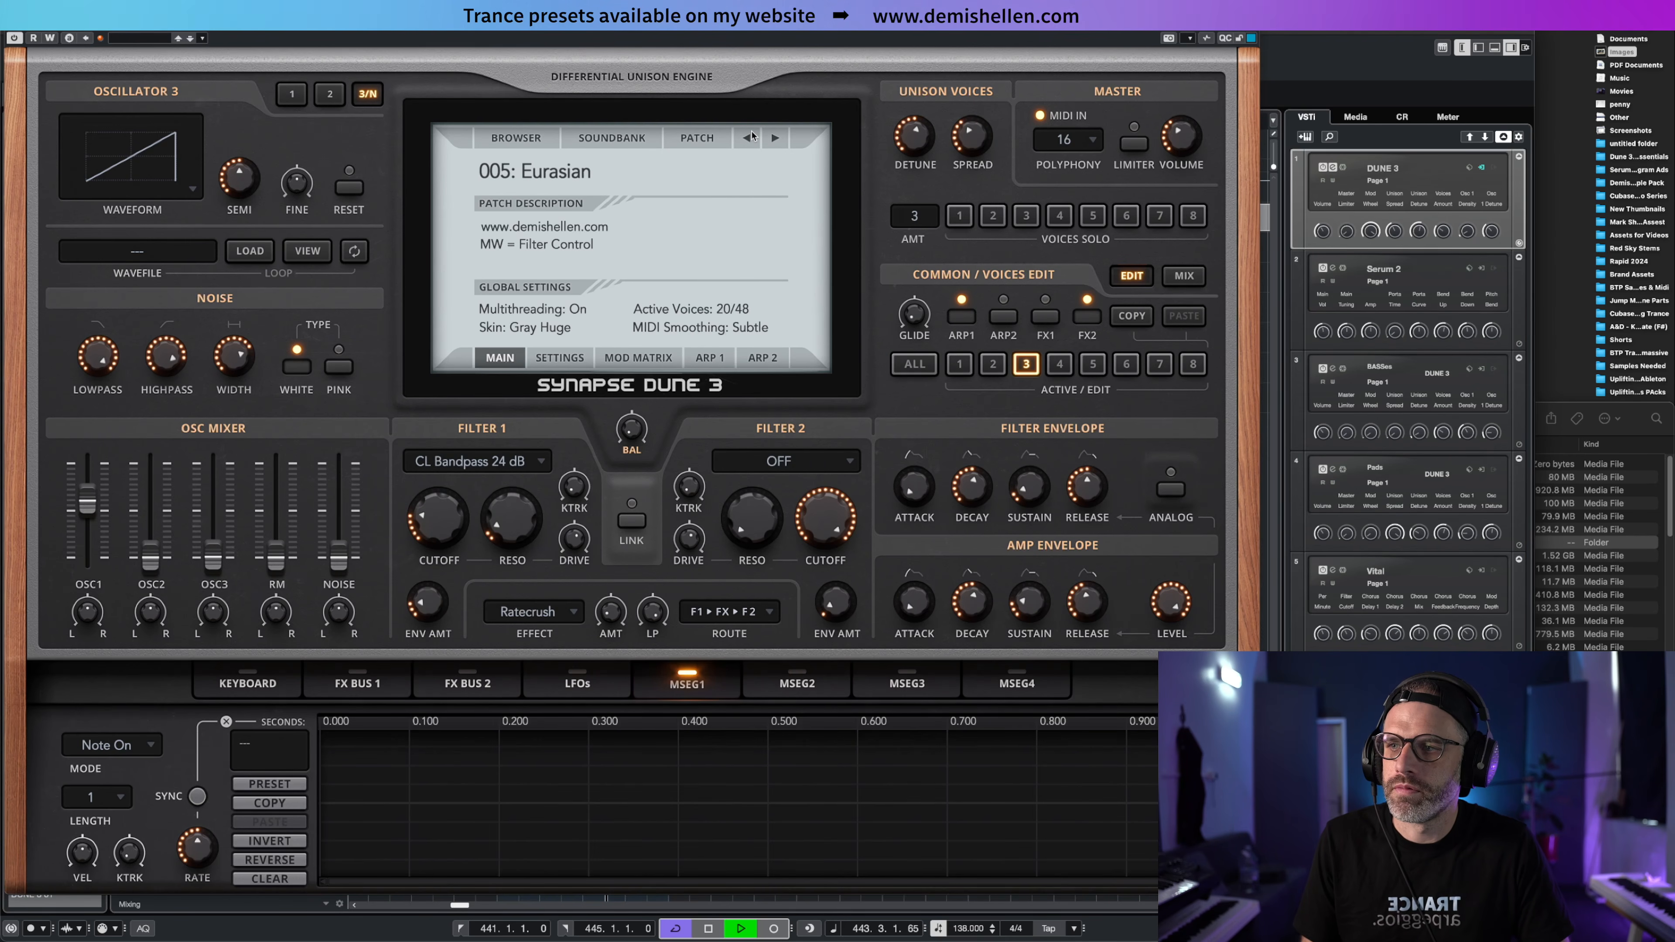
{"action": "left_click", "coordinate": [751, 137]}
{"action": "left_click", "coordinate": [752, 137]}
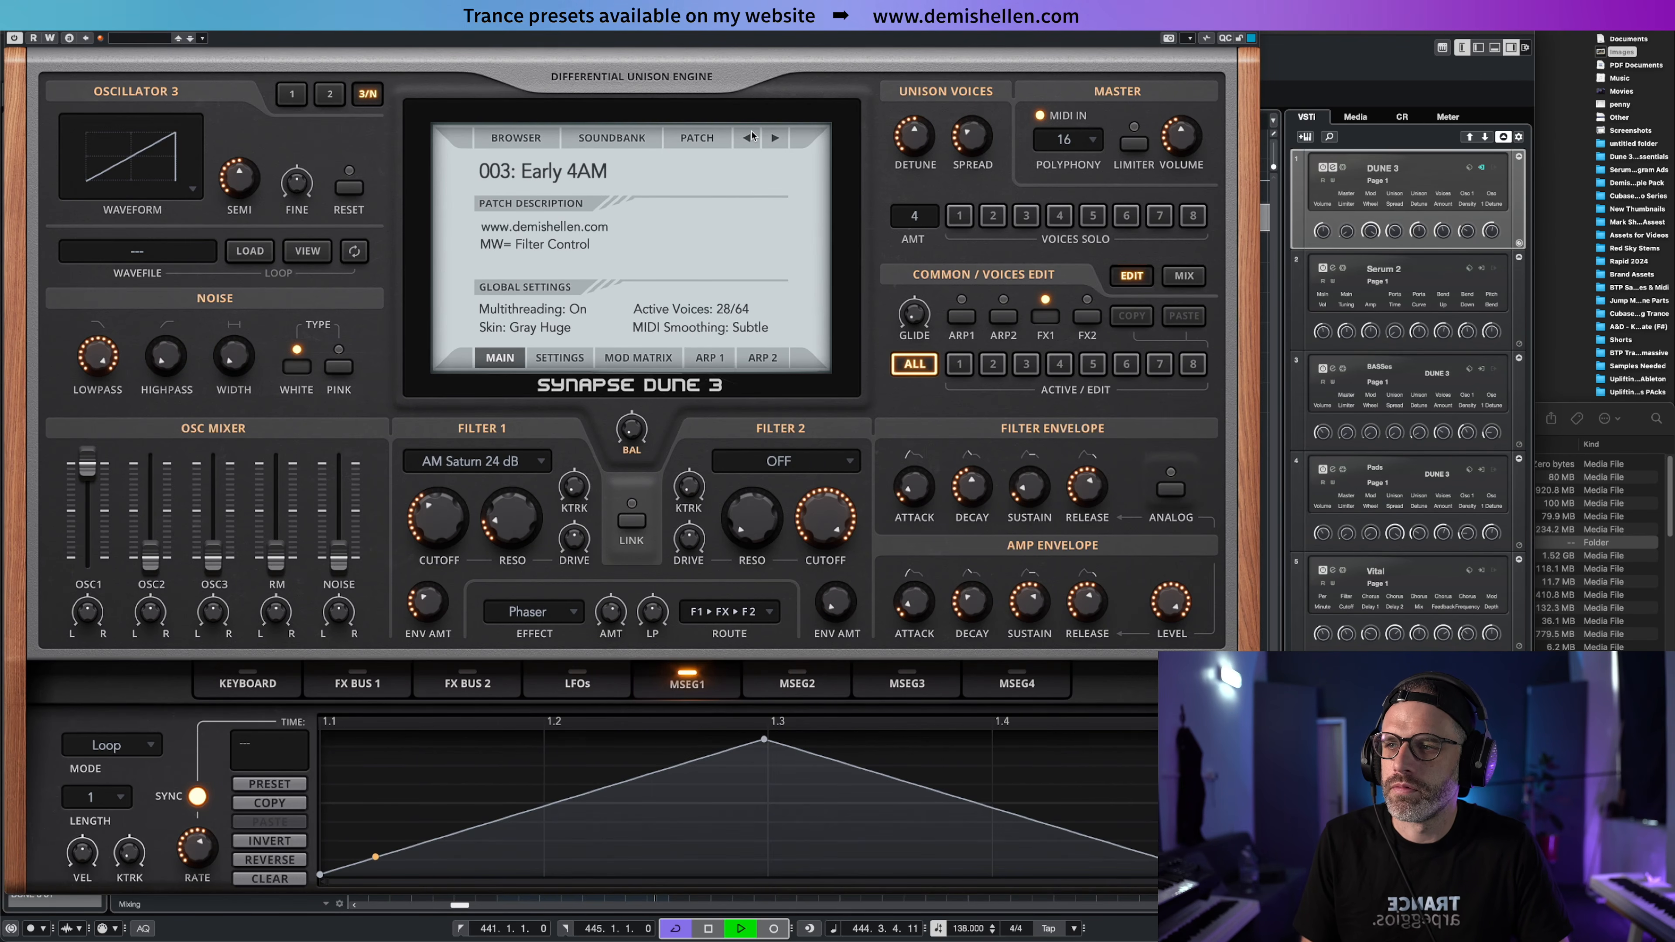
{"action": "left_click", "coordinate": [773, 136]}
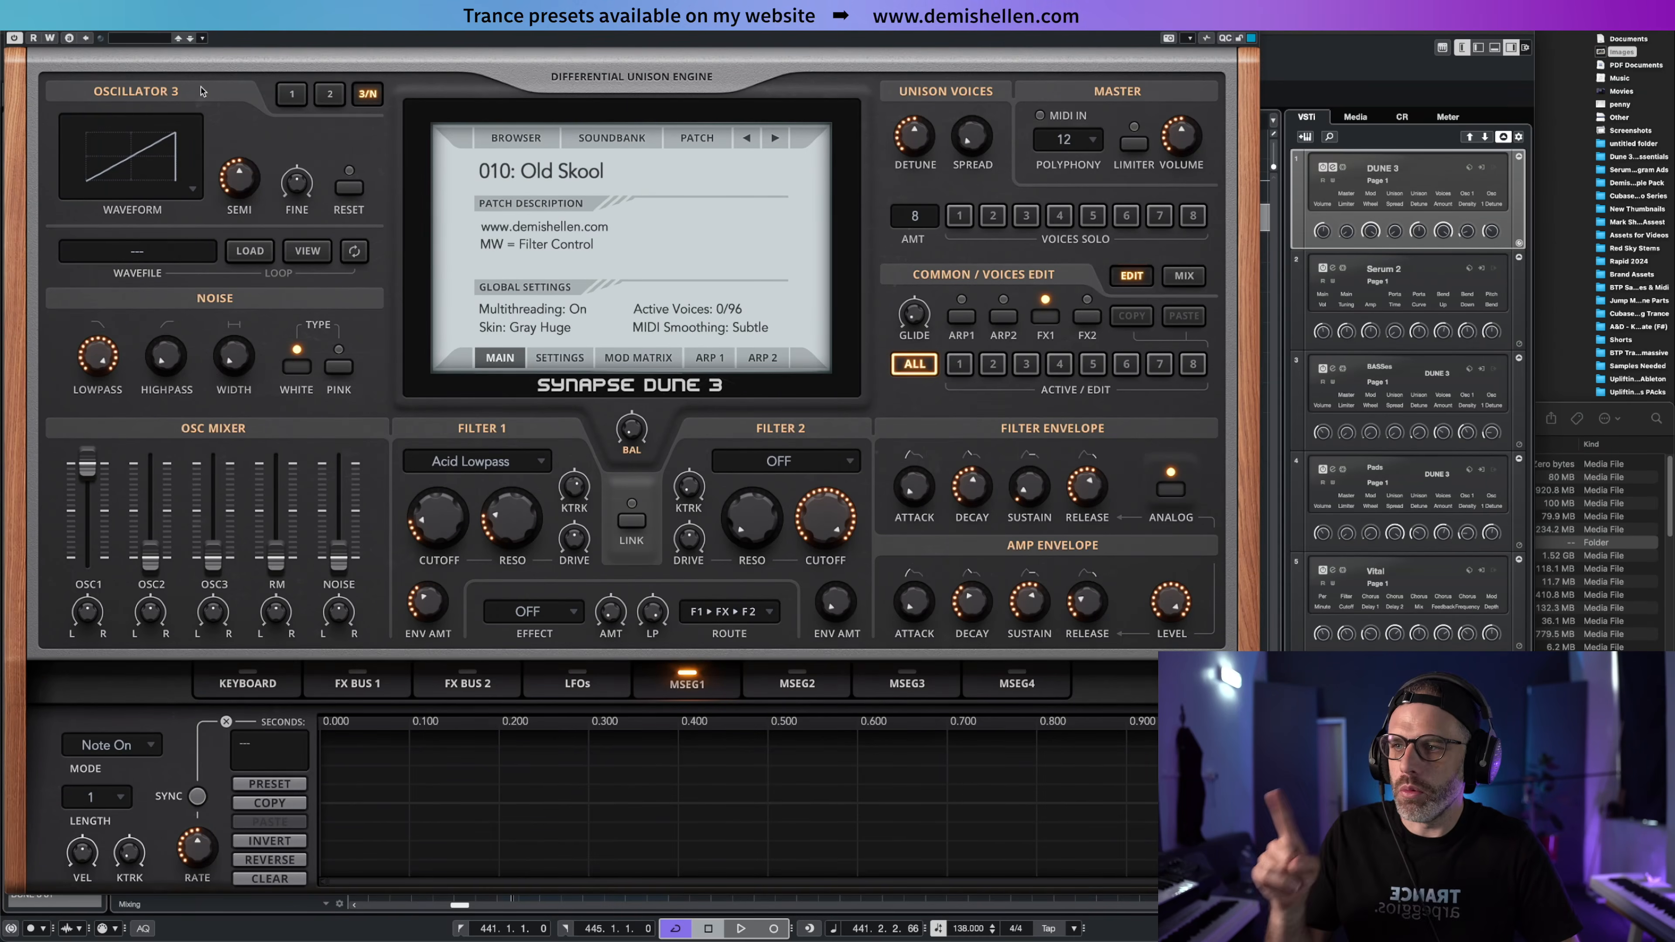
Close the synth window and set the cycle range to the DUNE 3 01 part starting at bar 453
{"action": "left_click", "coordinate": [11, 24]}
{"action": "left_click", "coordinate": [582, 317]}
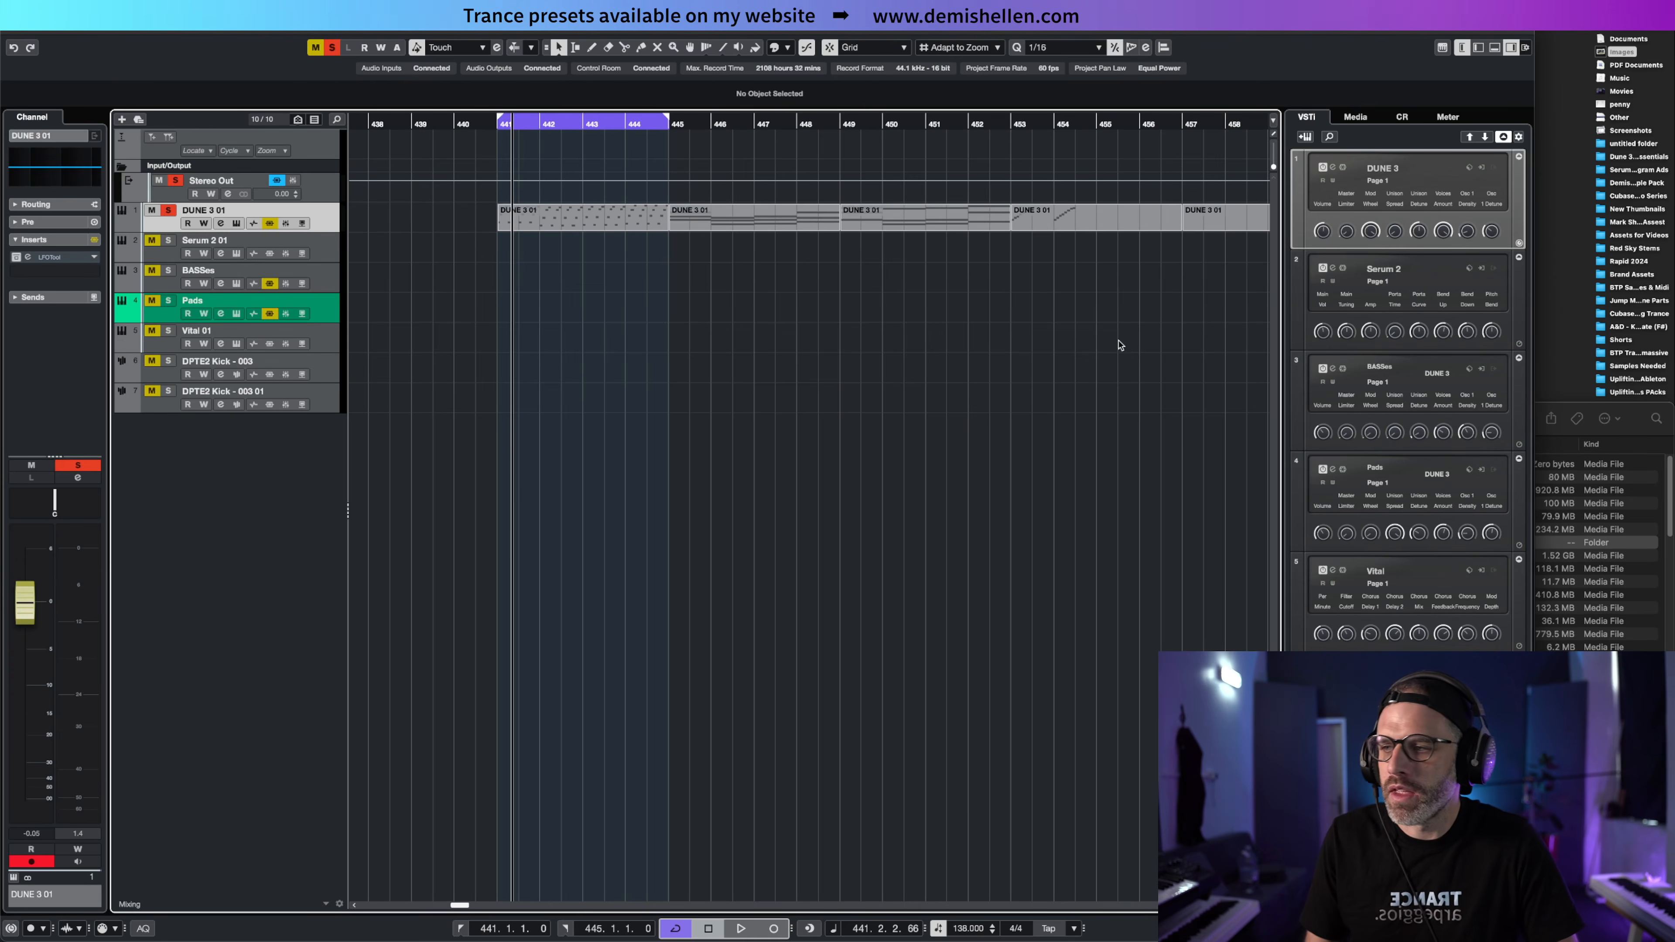
{"action": "left_click_drag", "start_coordinate": [1101, 339], "coordinate": [898, 239]}
{"action": "left_click", "coordinate": [770, 212]}
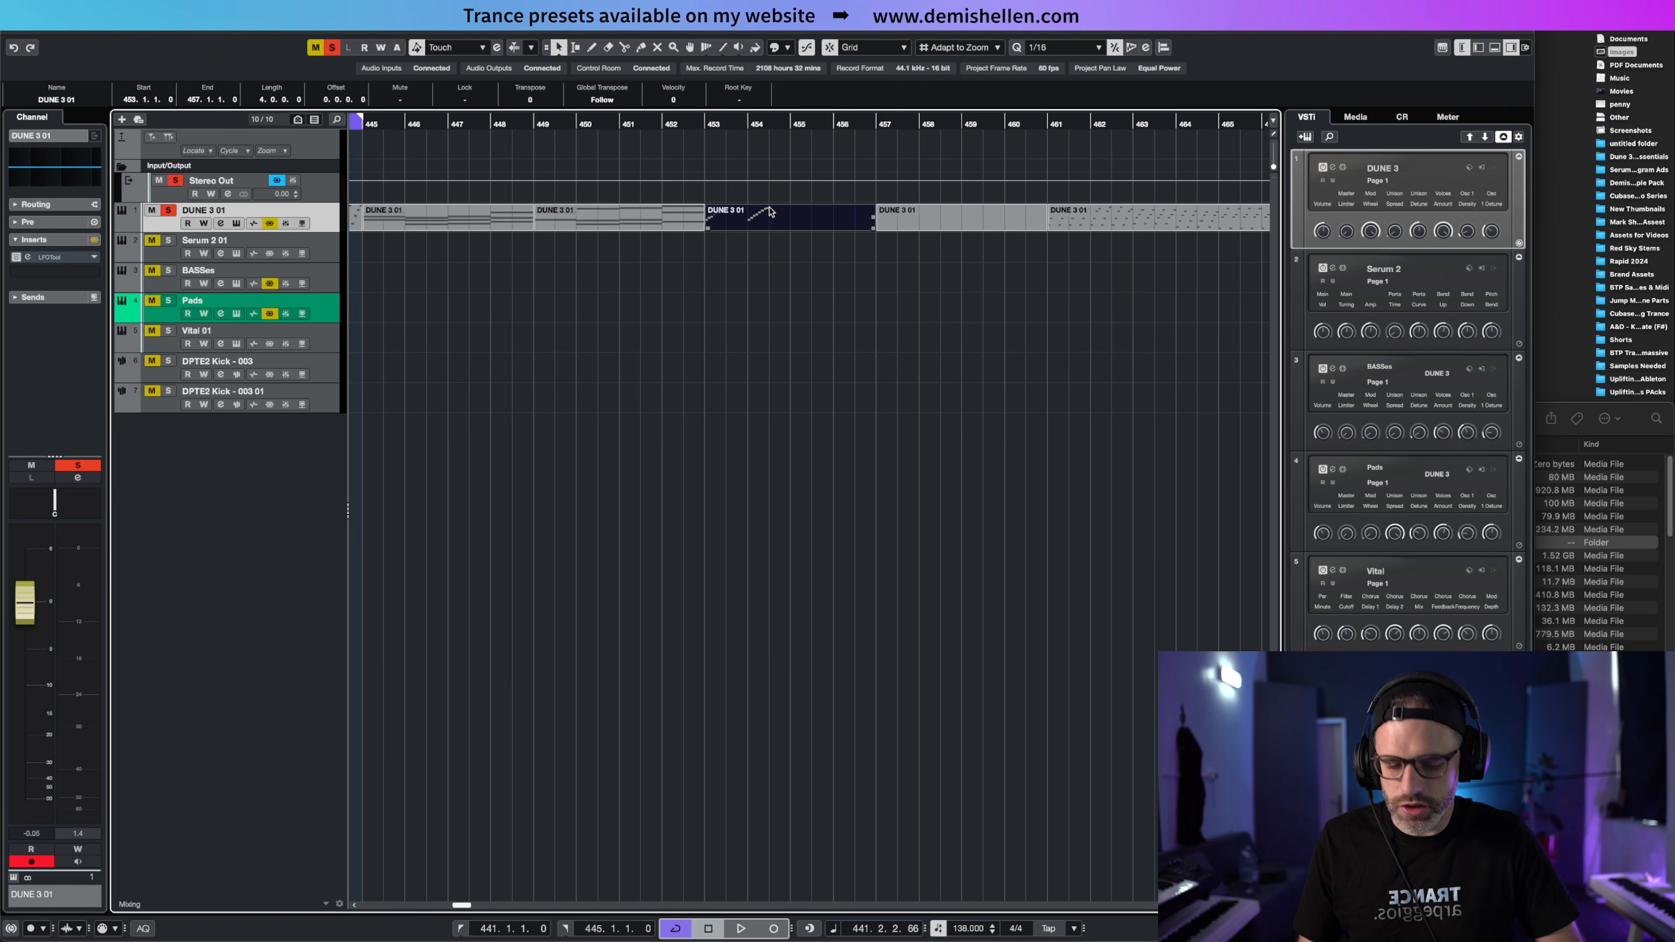
{"action": "key", "text": "p"}
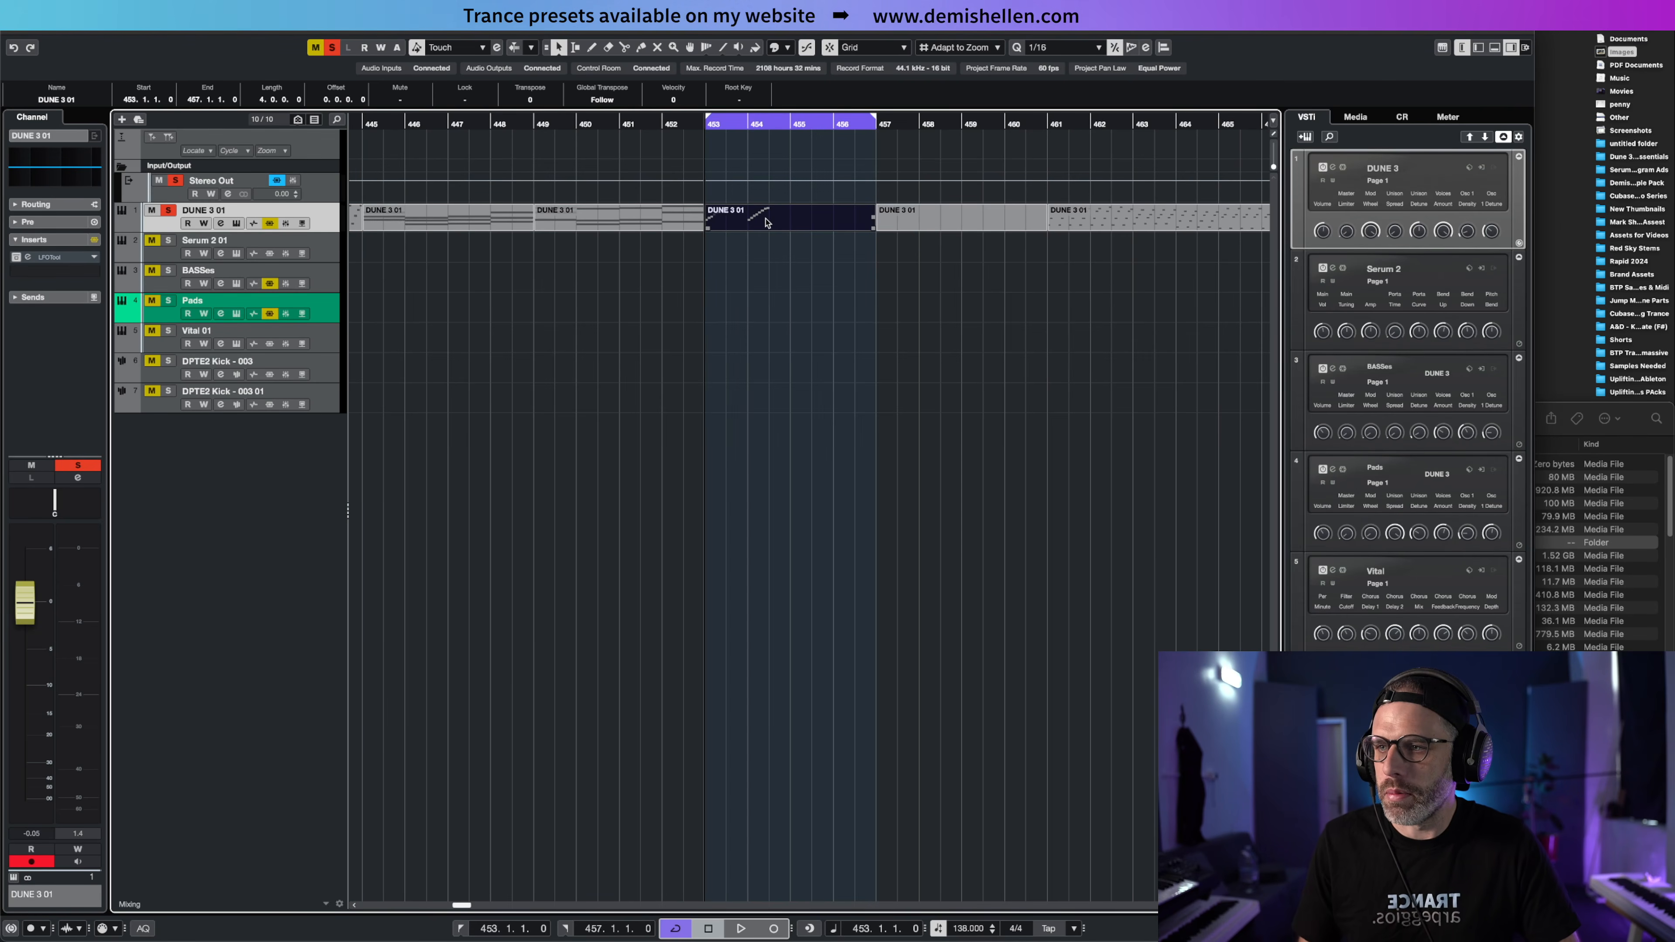
Open the part at bar 453 in the Key Editor and examine its two A2-to-A3 note runs one after the other
{"action": "double_click", "coordinate": [770, 211]}
{"action": "key", "text": "h"}
{"action": "key", "text": "h"}
{"action": "key", "text": "h"}
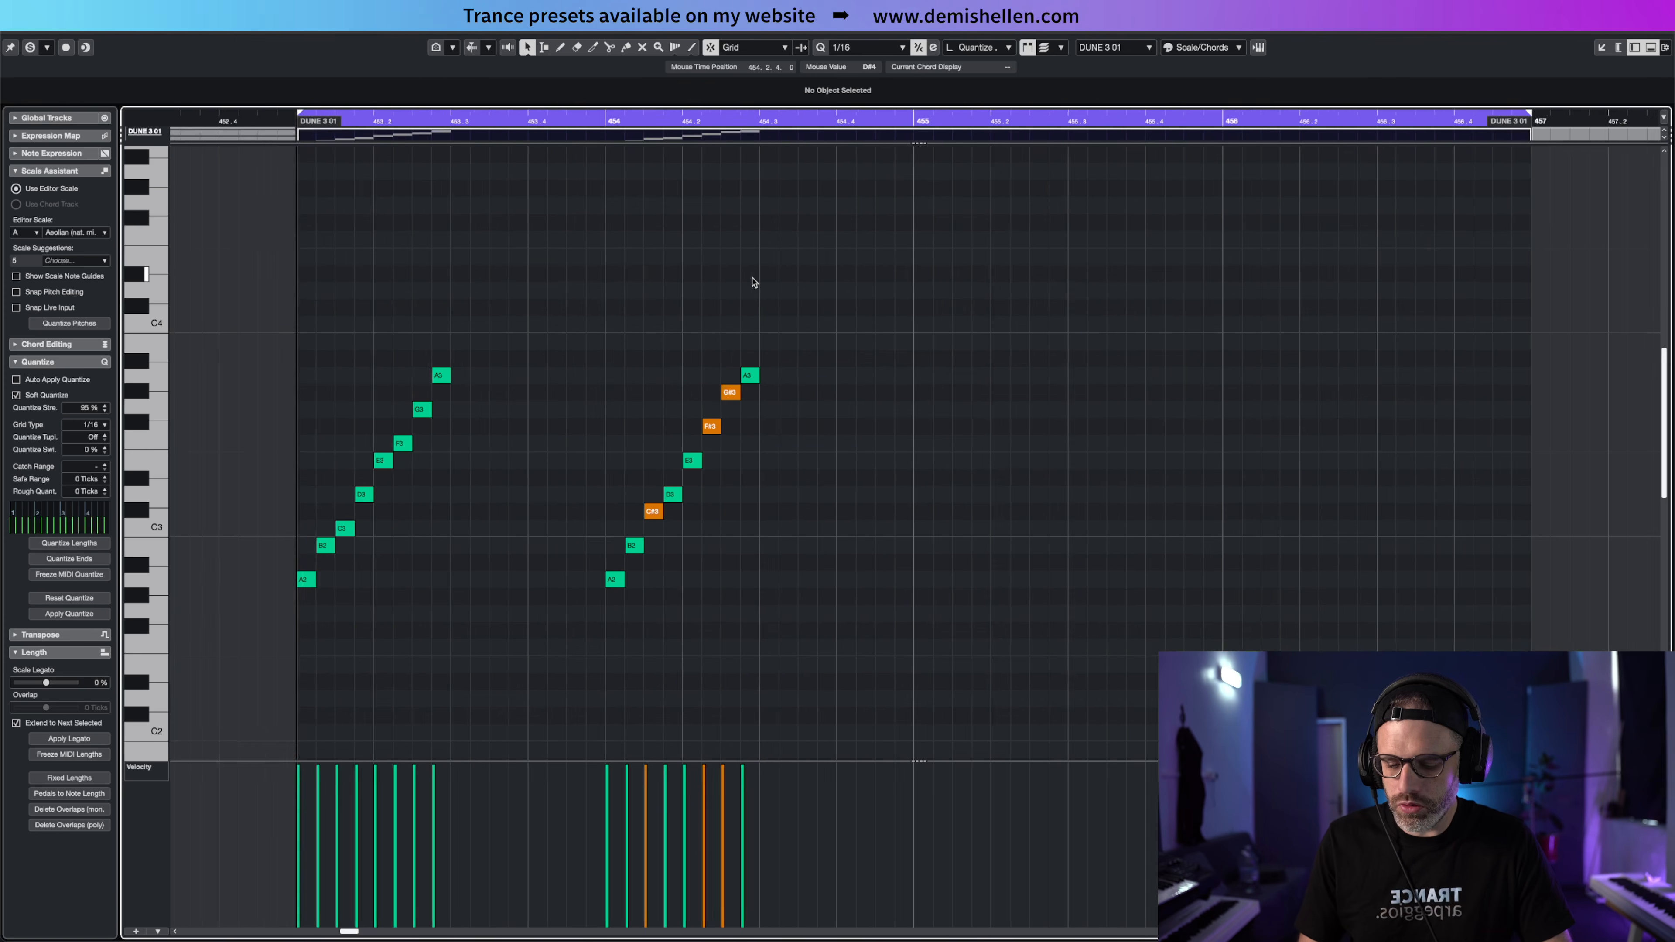
{"action": "left_click_drag", "start_coordinate": [719, 234], "coordinate": [163, 230]}
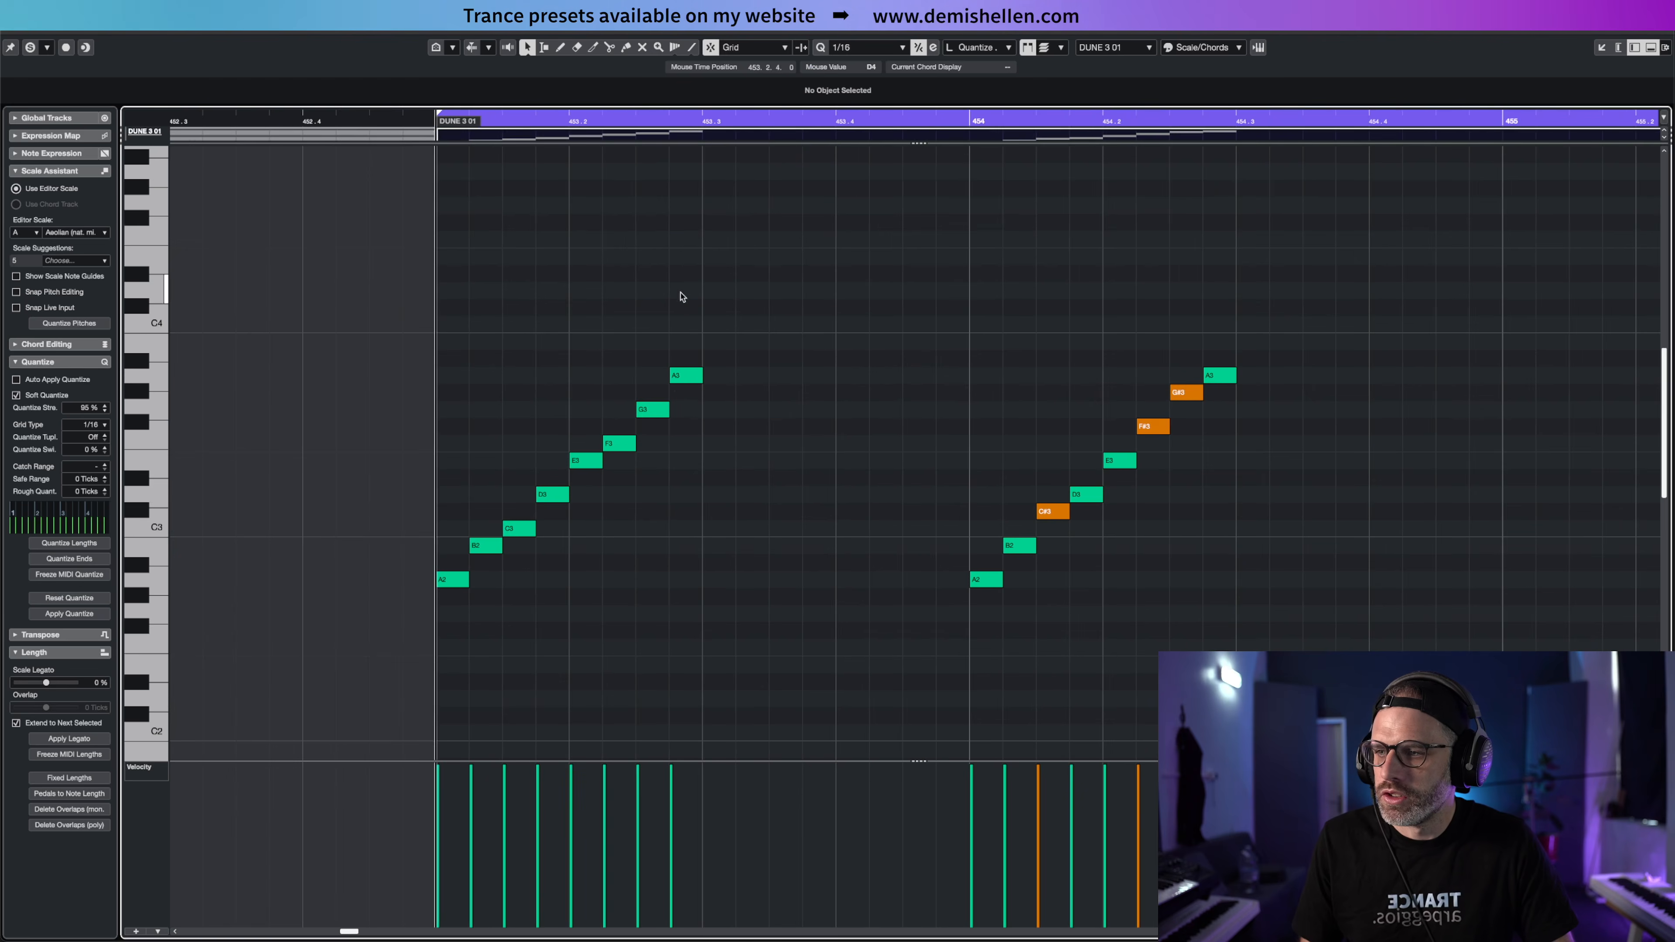
{"action": "left_click_drag", "start_coordinate": [736, 273], "coordinate": [336, 693]}
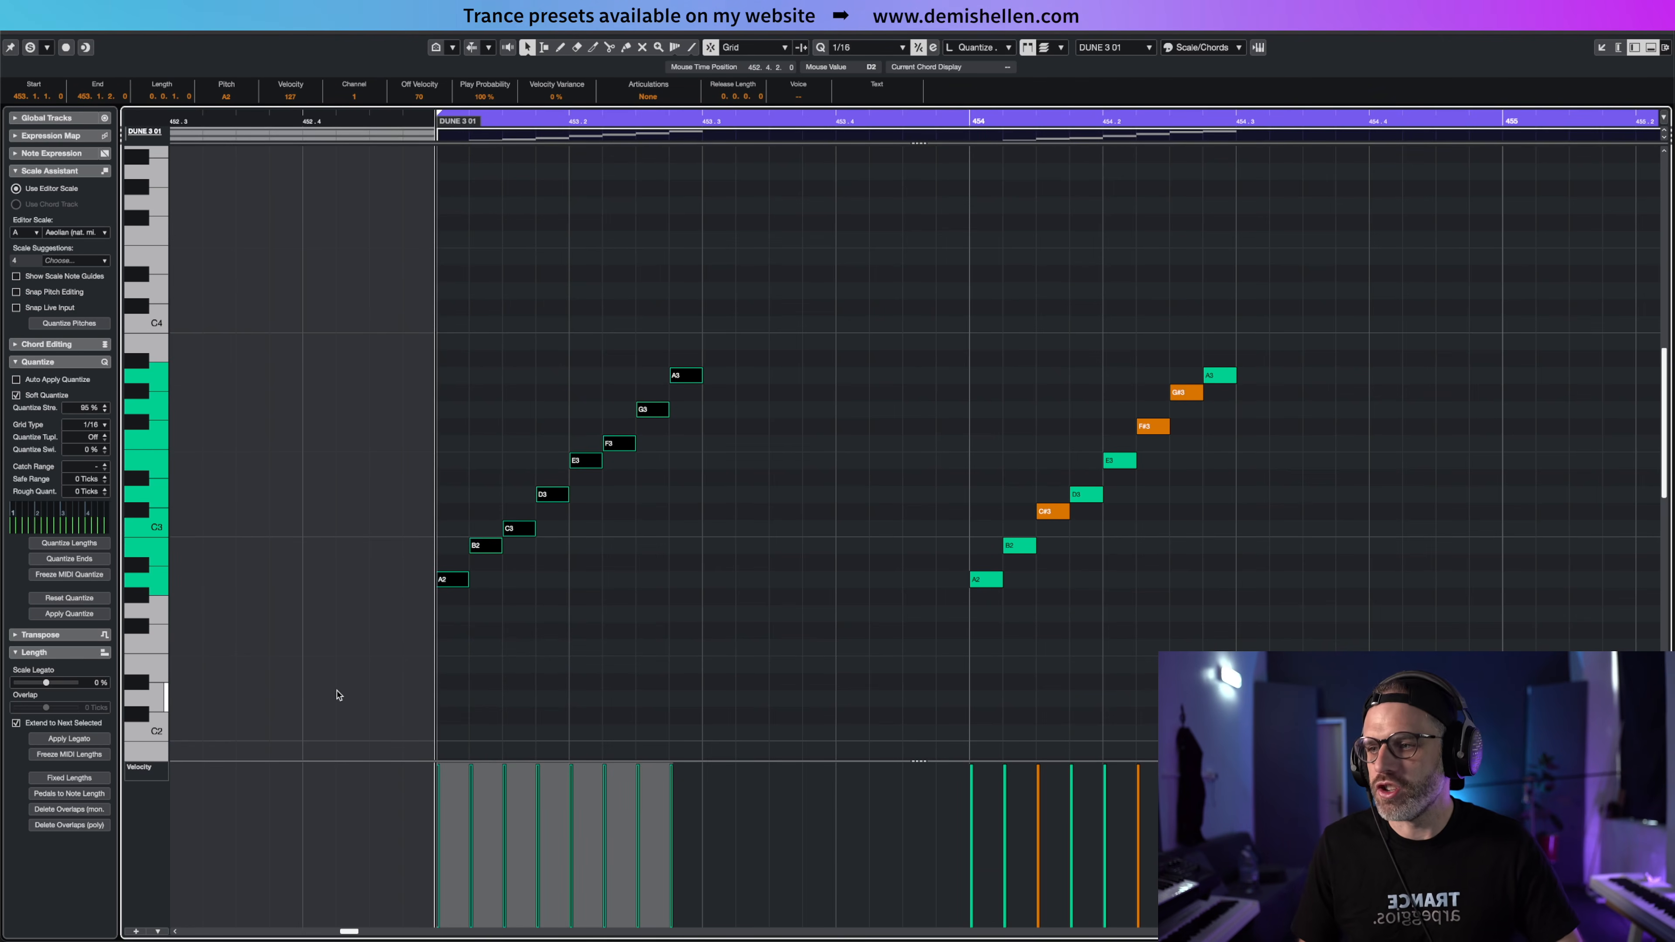
{"action": "left_click", "coordinate": [823, 516]}
{"action": "left_click_drag", "start_coordinate": [1279, 335], "coordinate": [919, 634]}
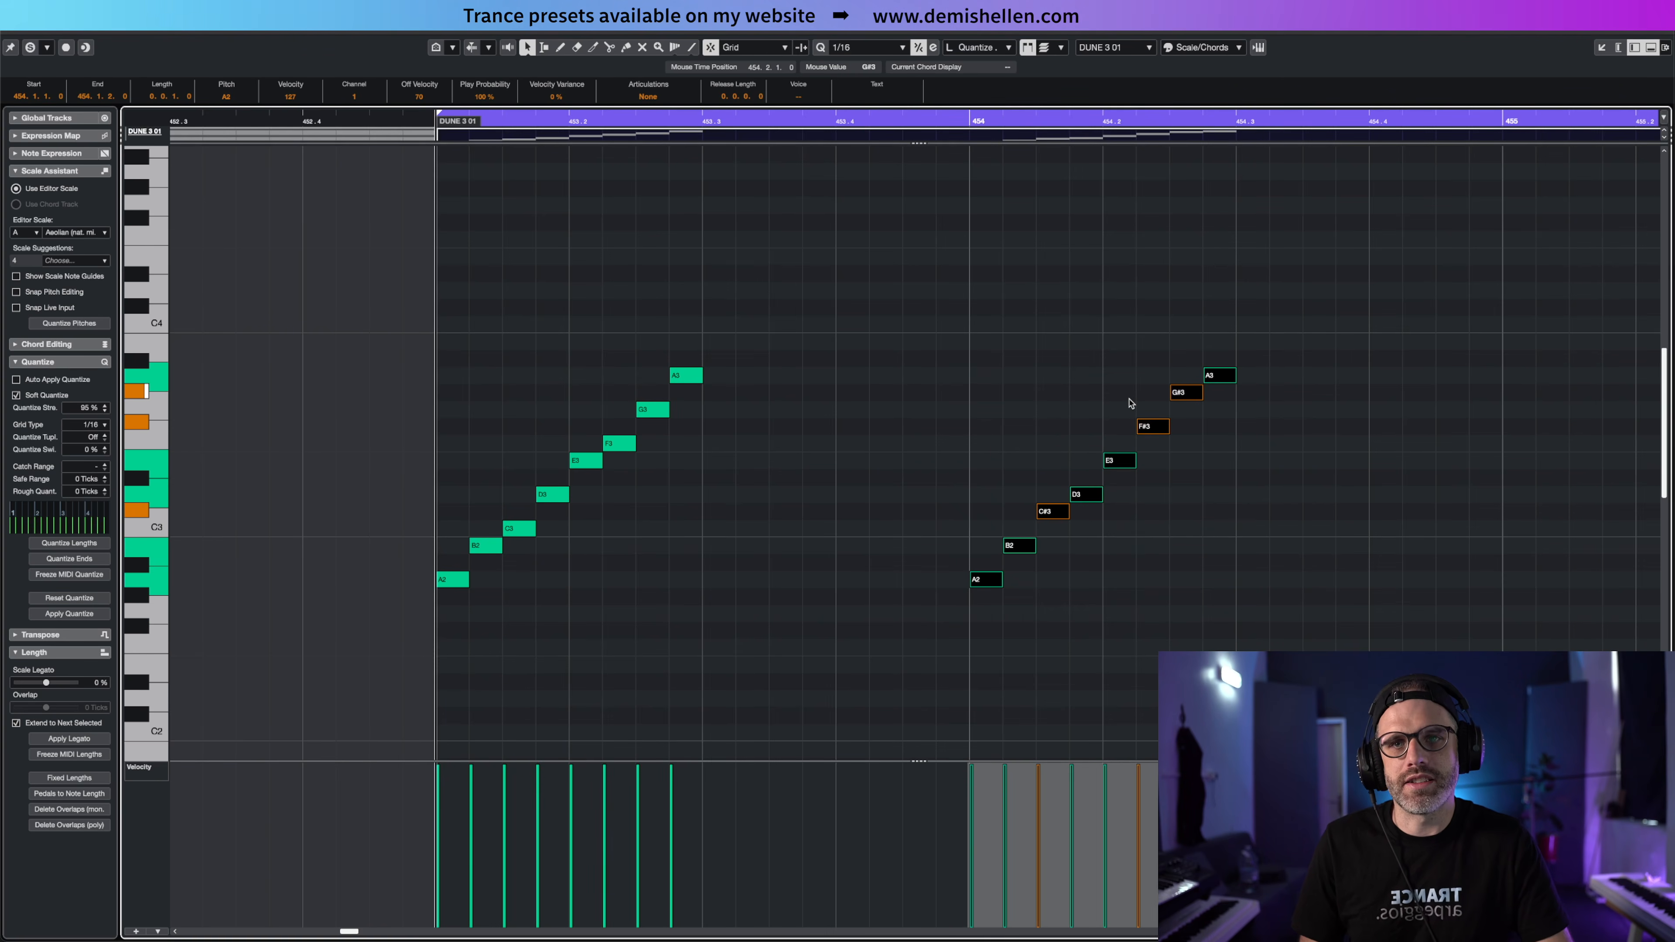
{"action": "left_click", "coordinate": [1154, 503]}
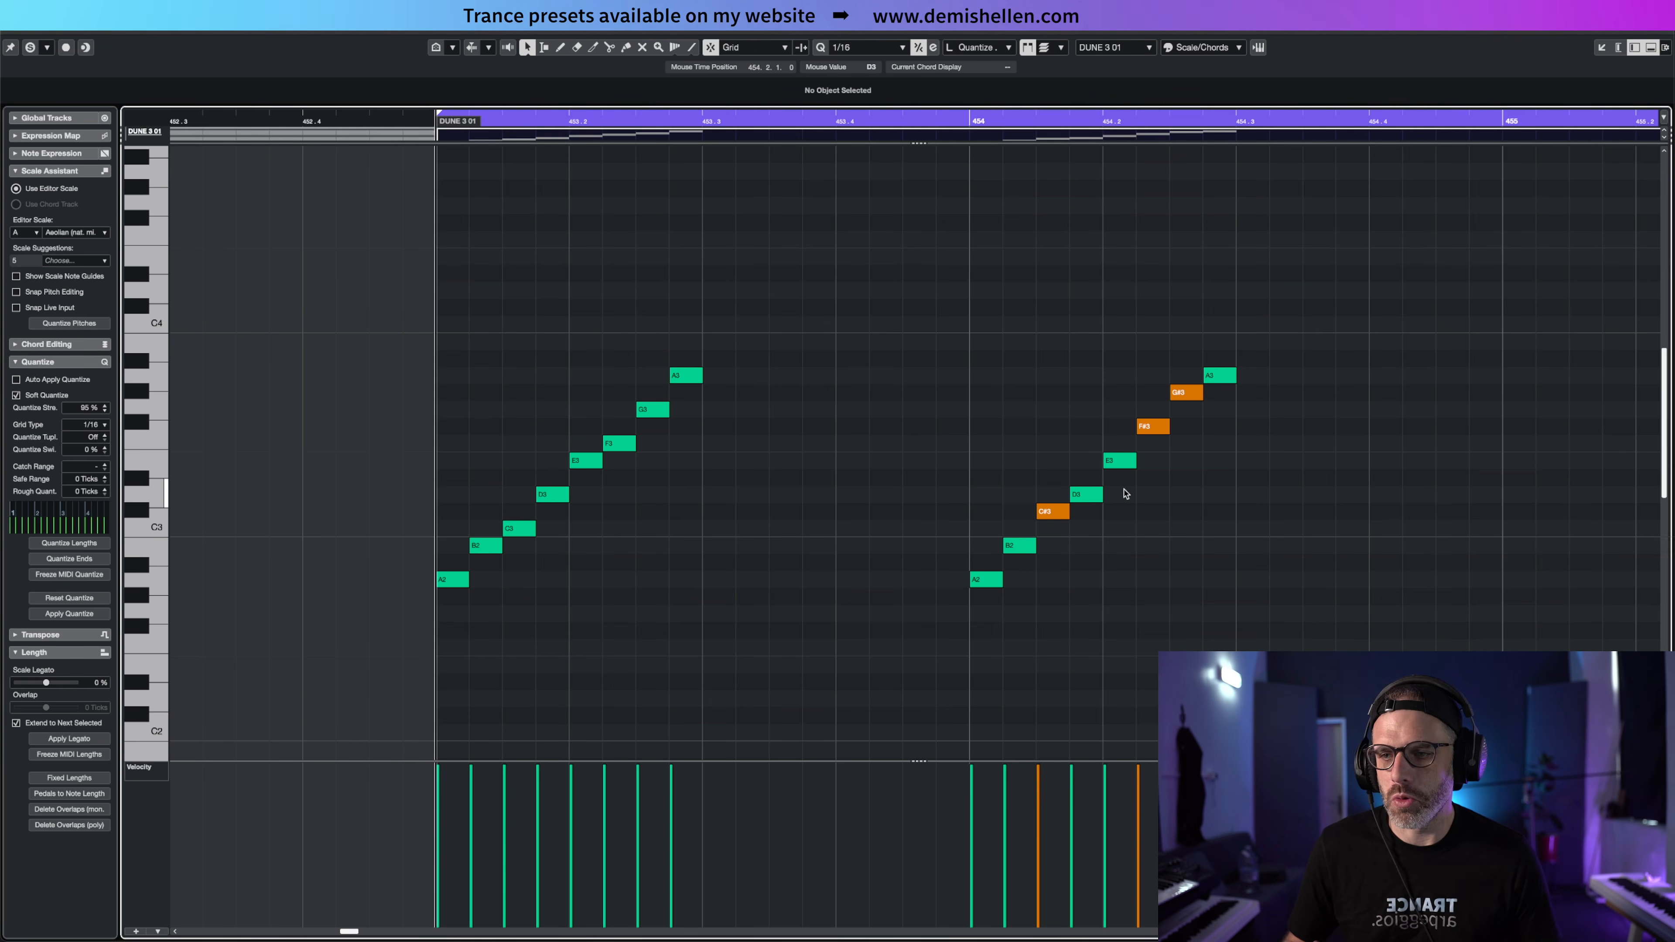
Switch the editor scale to Major to compare the two runs, and return it to Aeolian (nat. minor)
{"action": "left_click", "coordinate": [87, 233]}
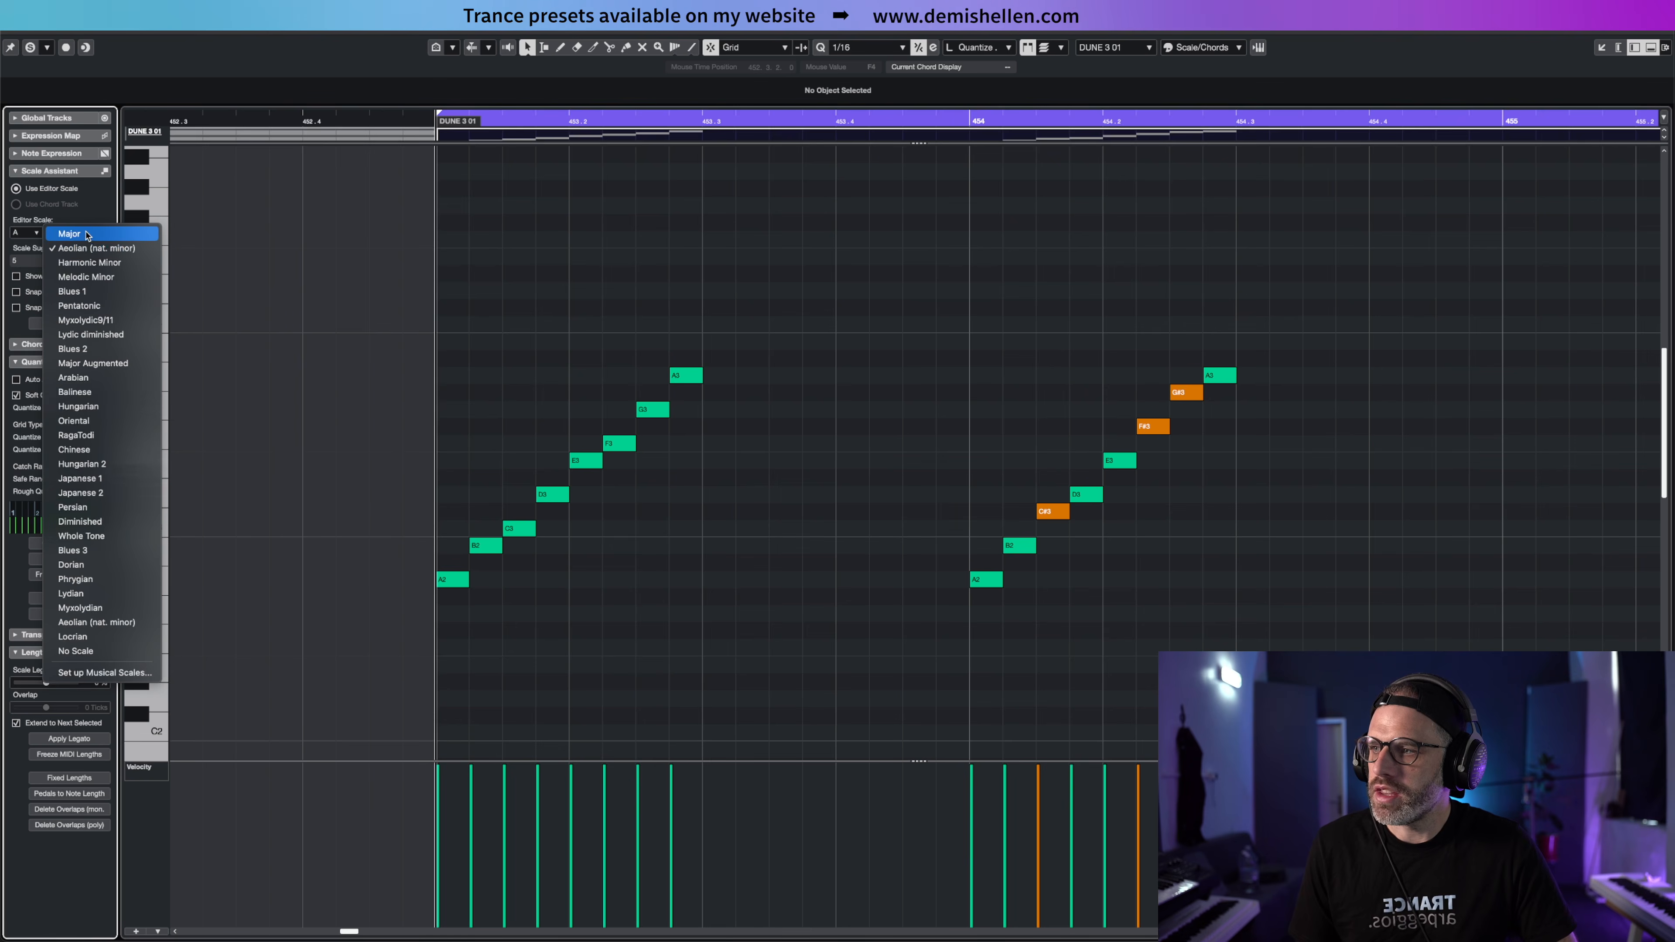
{"action": "left_click", "coordinate": [92, 234]}
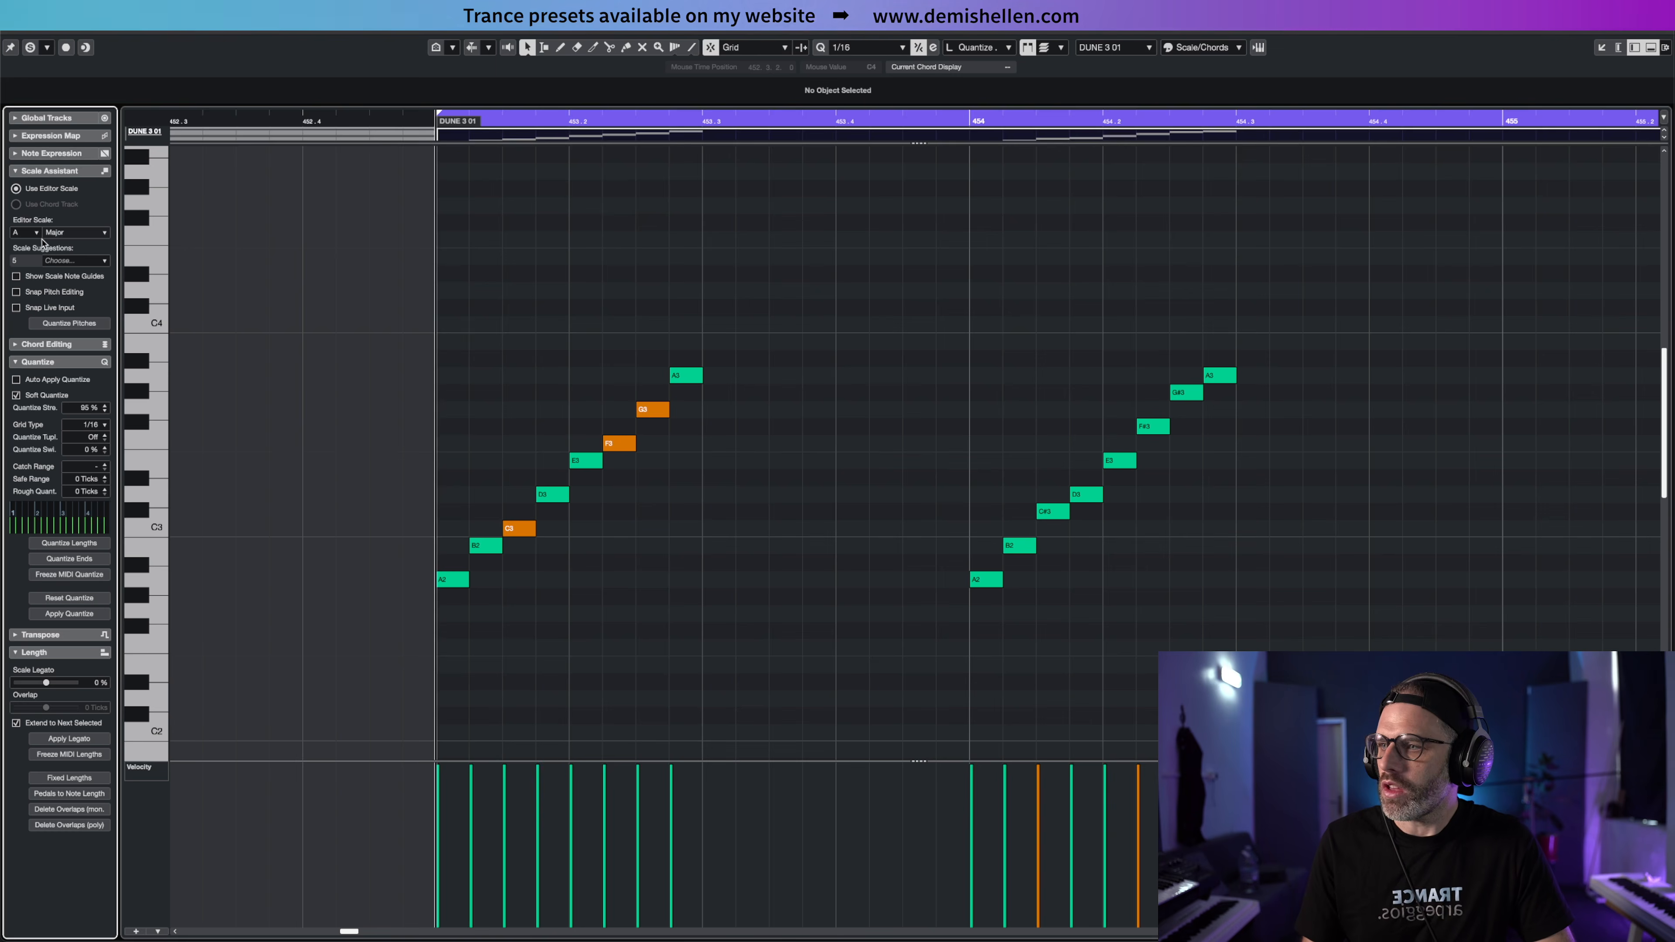
{"action": "left_click", "coordinate": [64, 234]}
{"action": "left_click", "coordinate": [91, 247]}
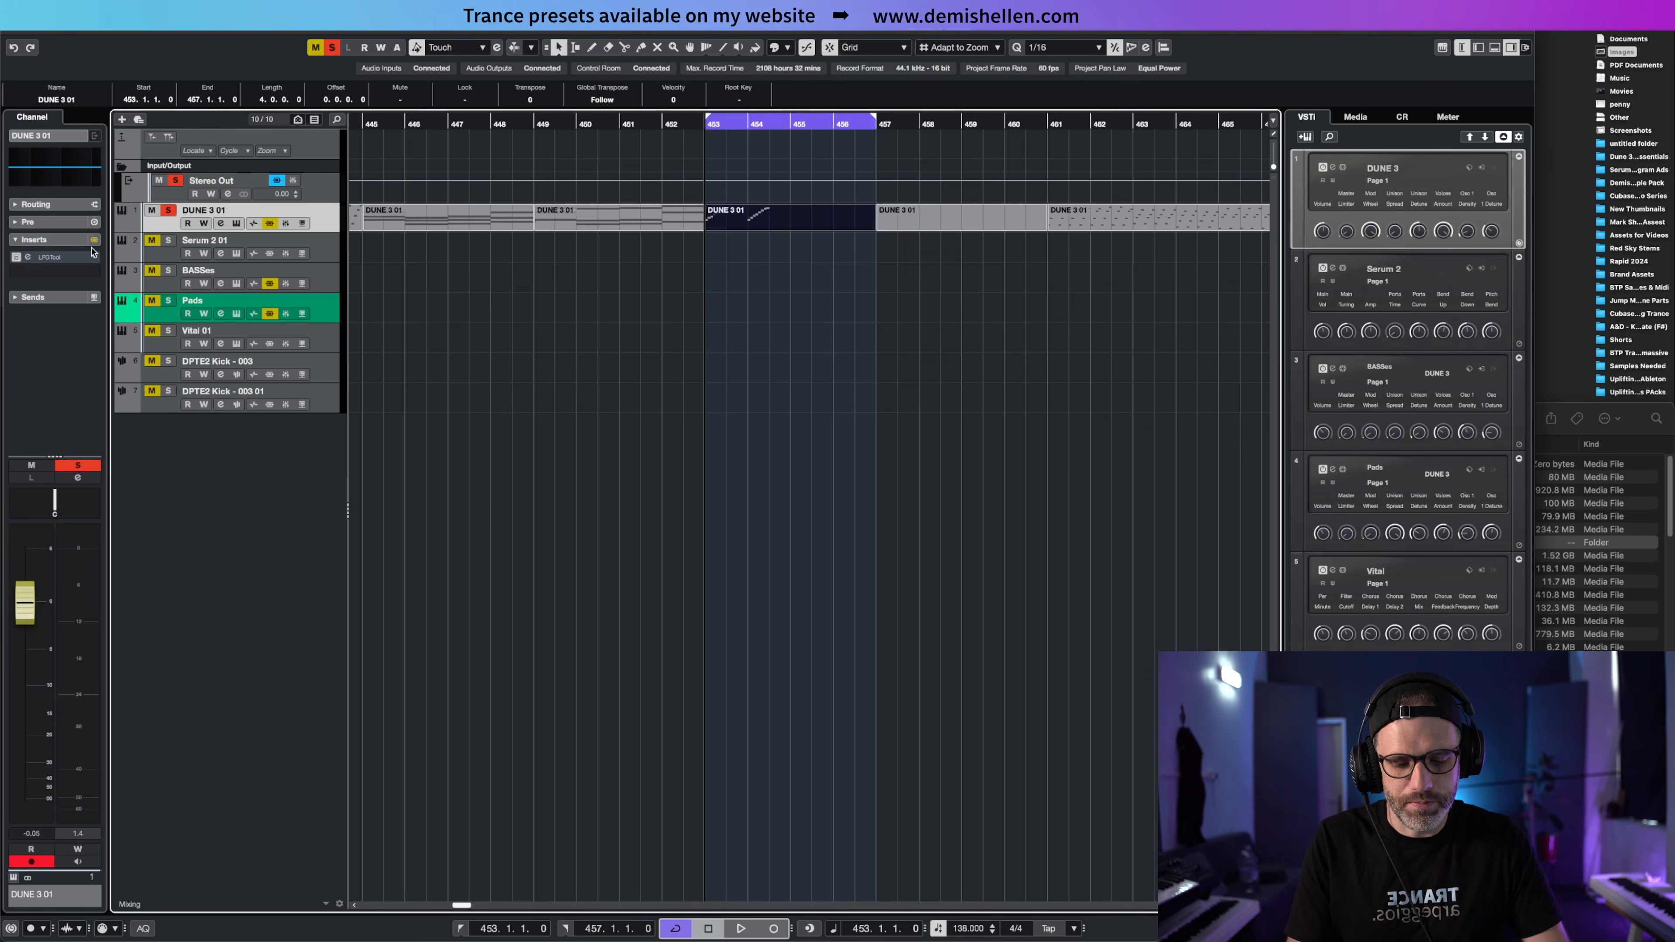
Set the cycle range to the empty DUNE 3 01 part at bar 457 and open that part in the Key Editor
{"action": "left_click", "coordinate": [981, 210]}
{"action": "key", "text": "p"}
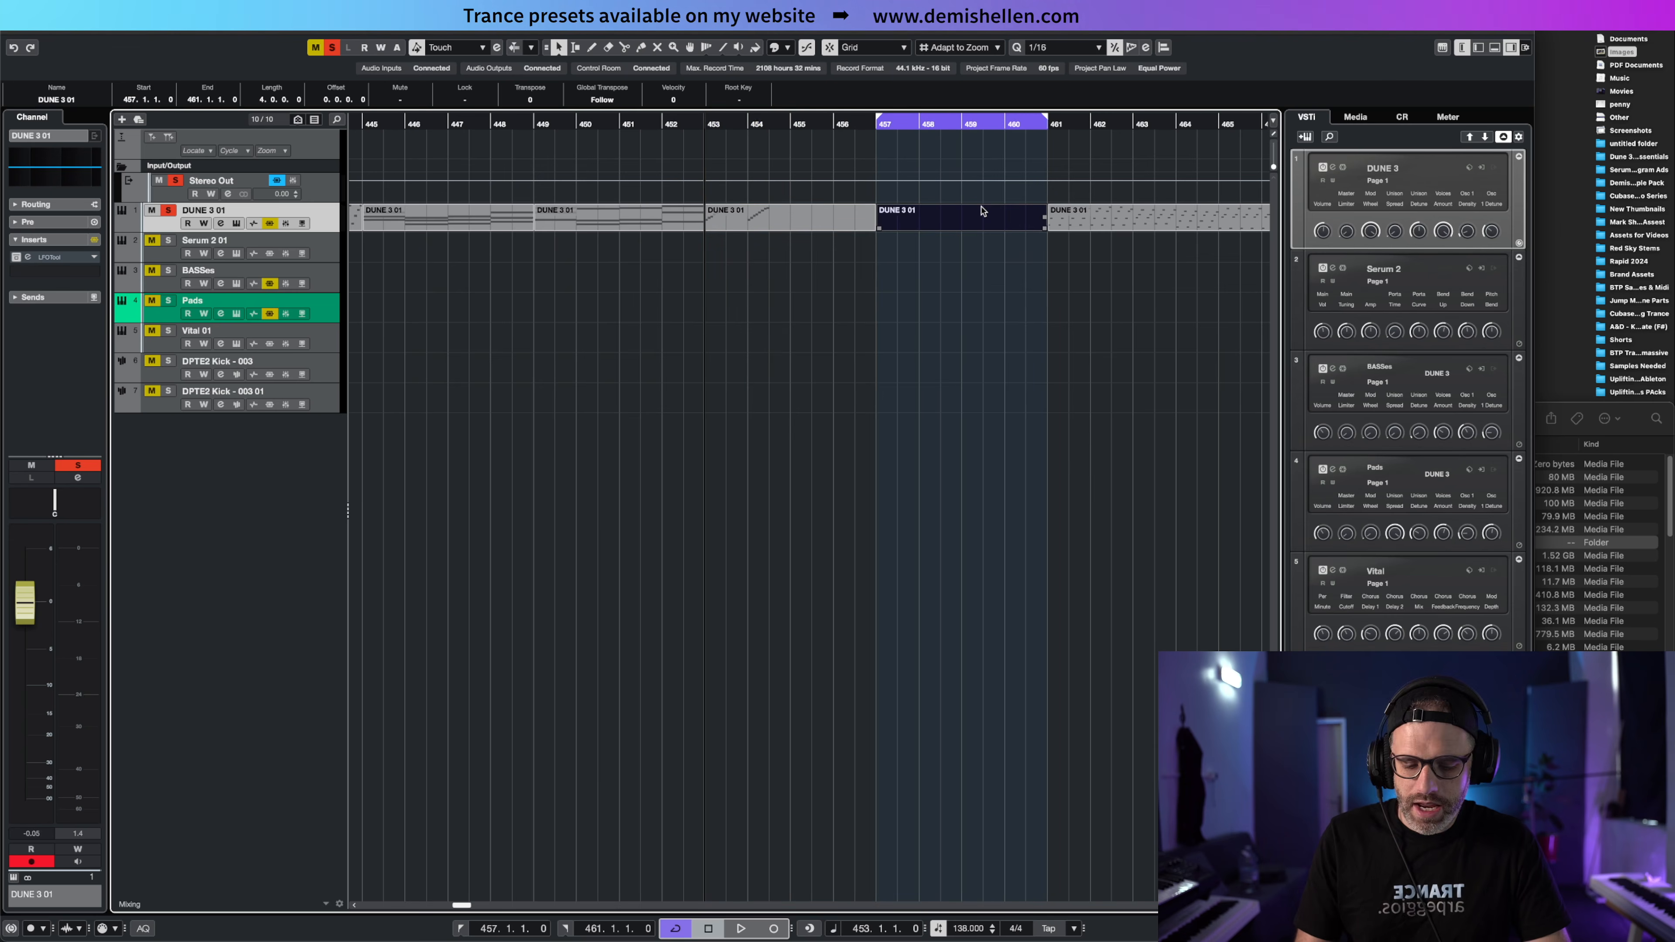
{"action": "key", "text": "KP_1"}
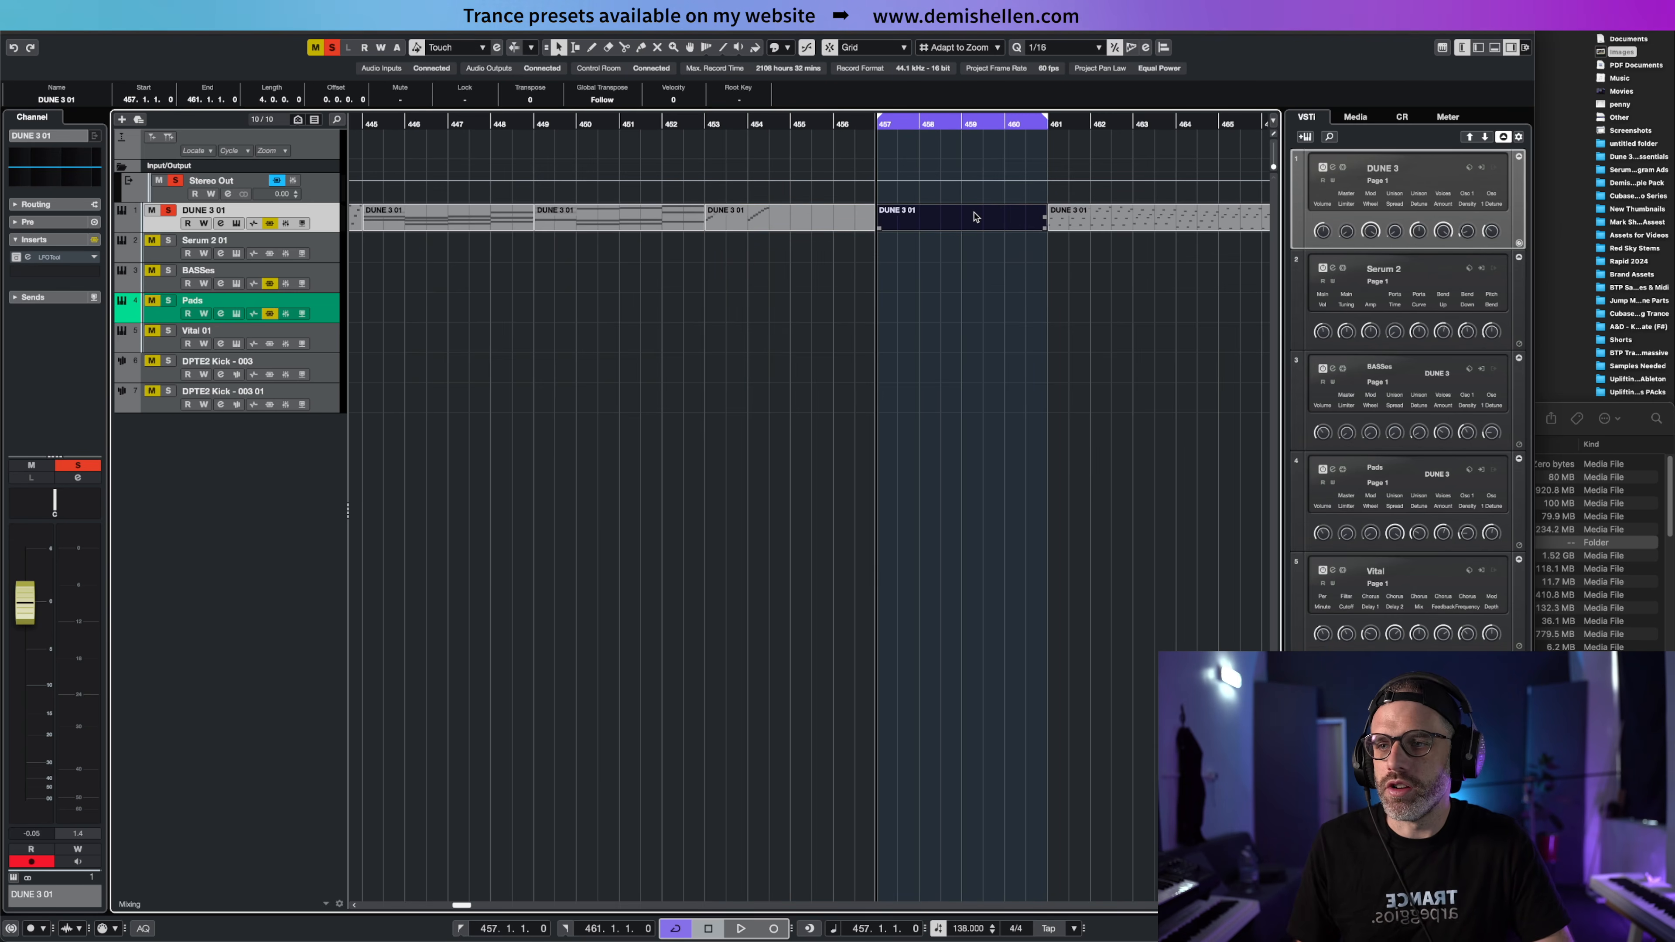
{"action": "double_click", "coordinate": [974, 216]}
Draw a one-bar A2 note at the start of bar 457
{"action": "left_click", "coordinate": [560, 47]}
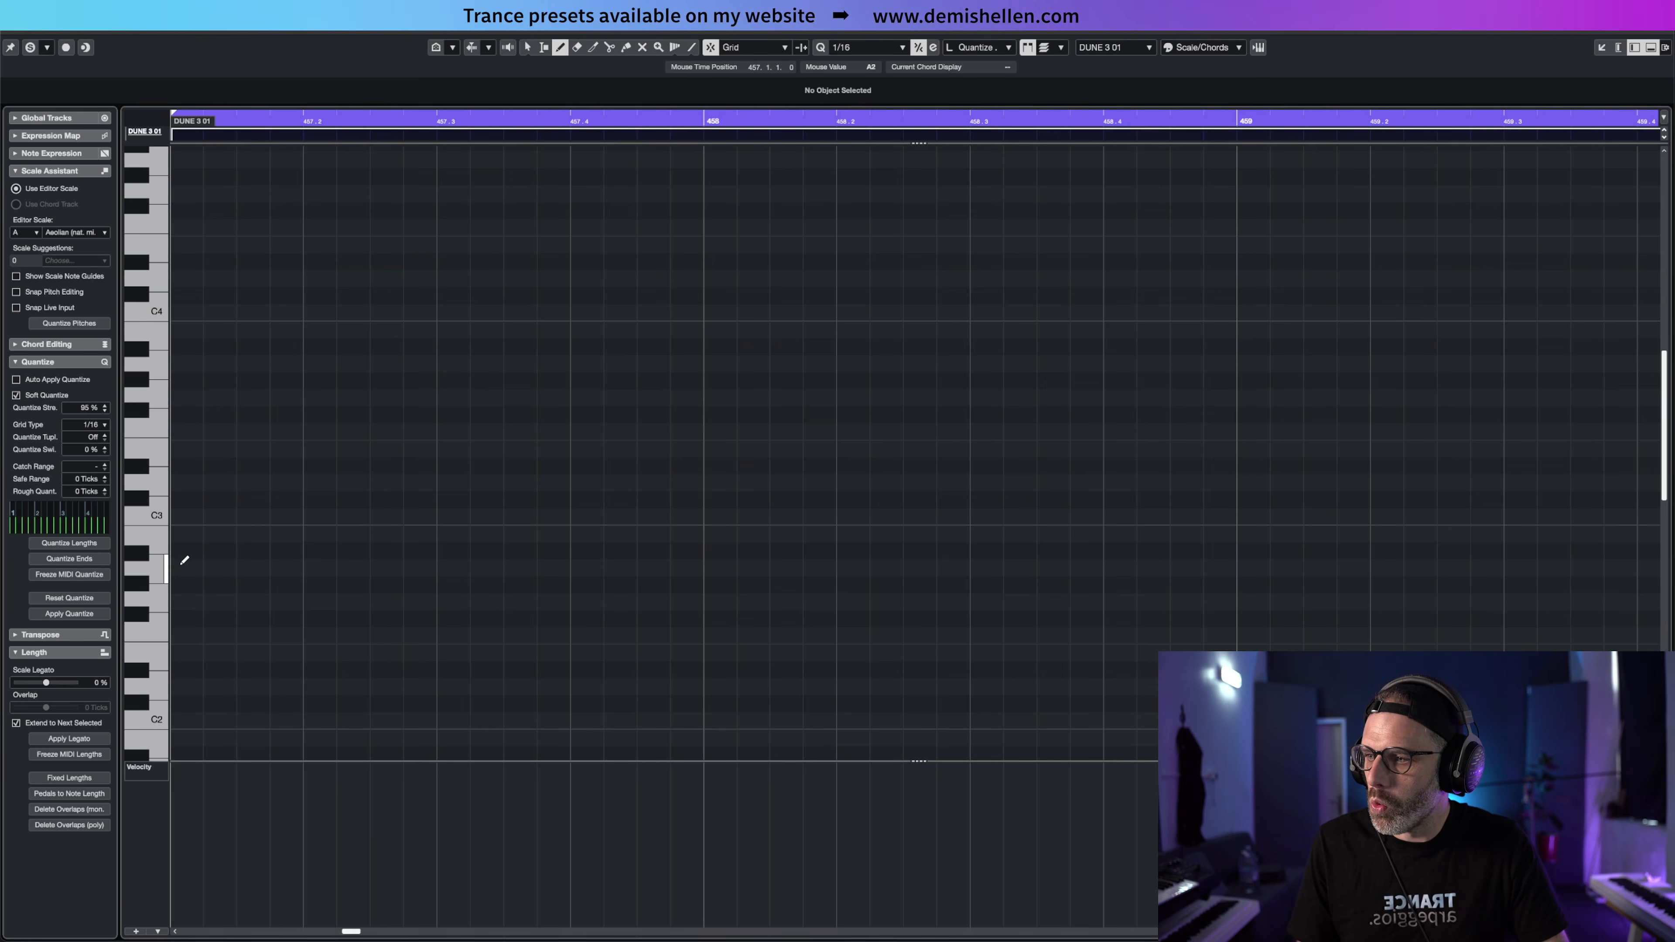
{"action": "left_click_drag", "start_coordinate": [182, 564], "coordinate": [703, 561]}
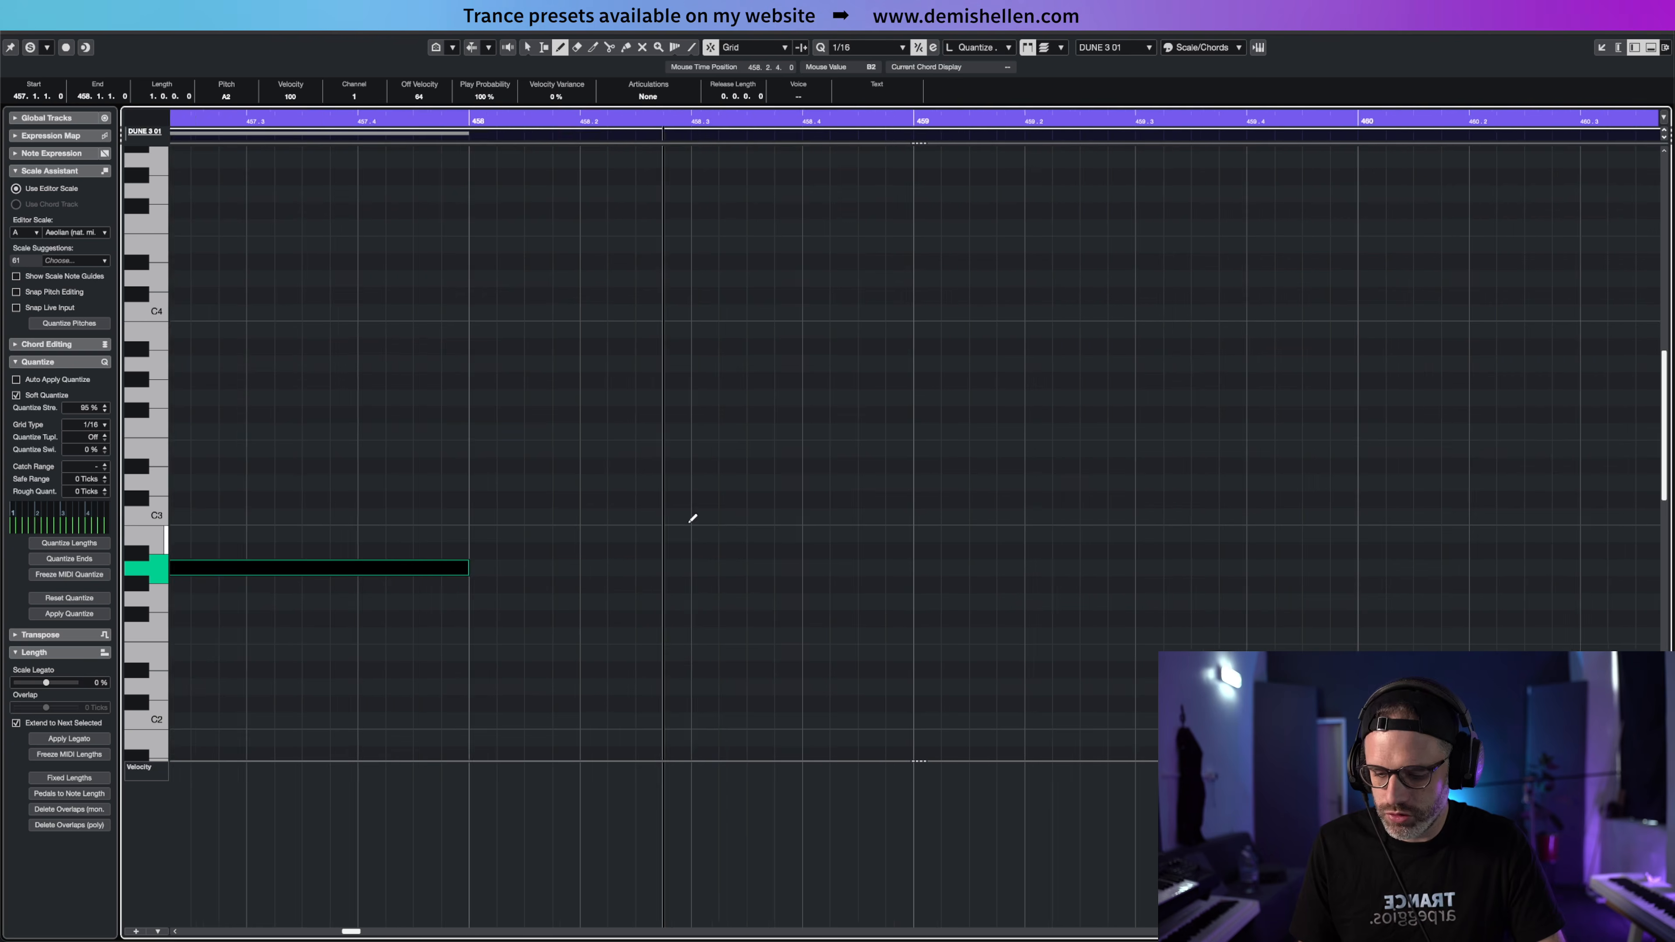
{"action": "key", "text": "g"}
{"action": "key", "text": "g"}
{"action": "key", "text": "g"}
{"action": "key", "text": "g"}
{"action": "left_click", "coordinate": [526, 47]}
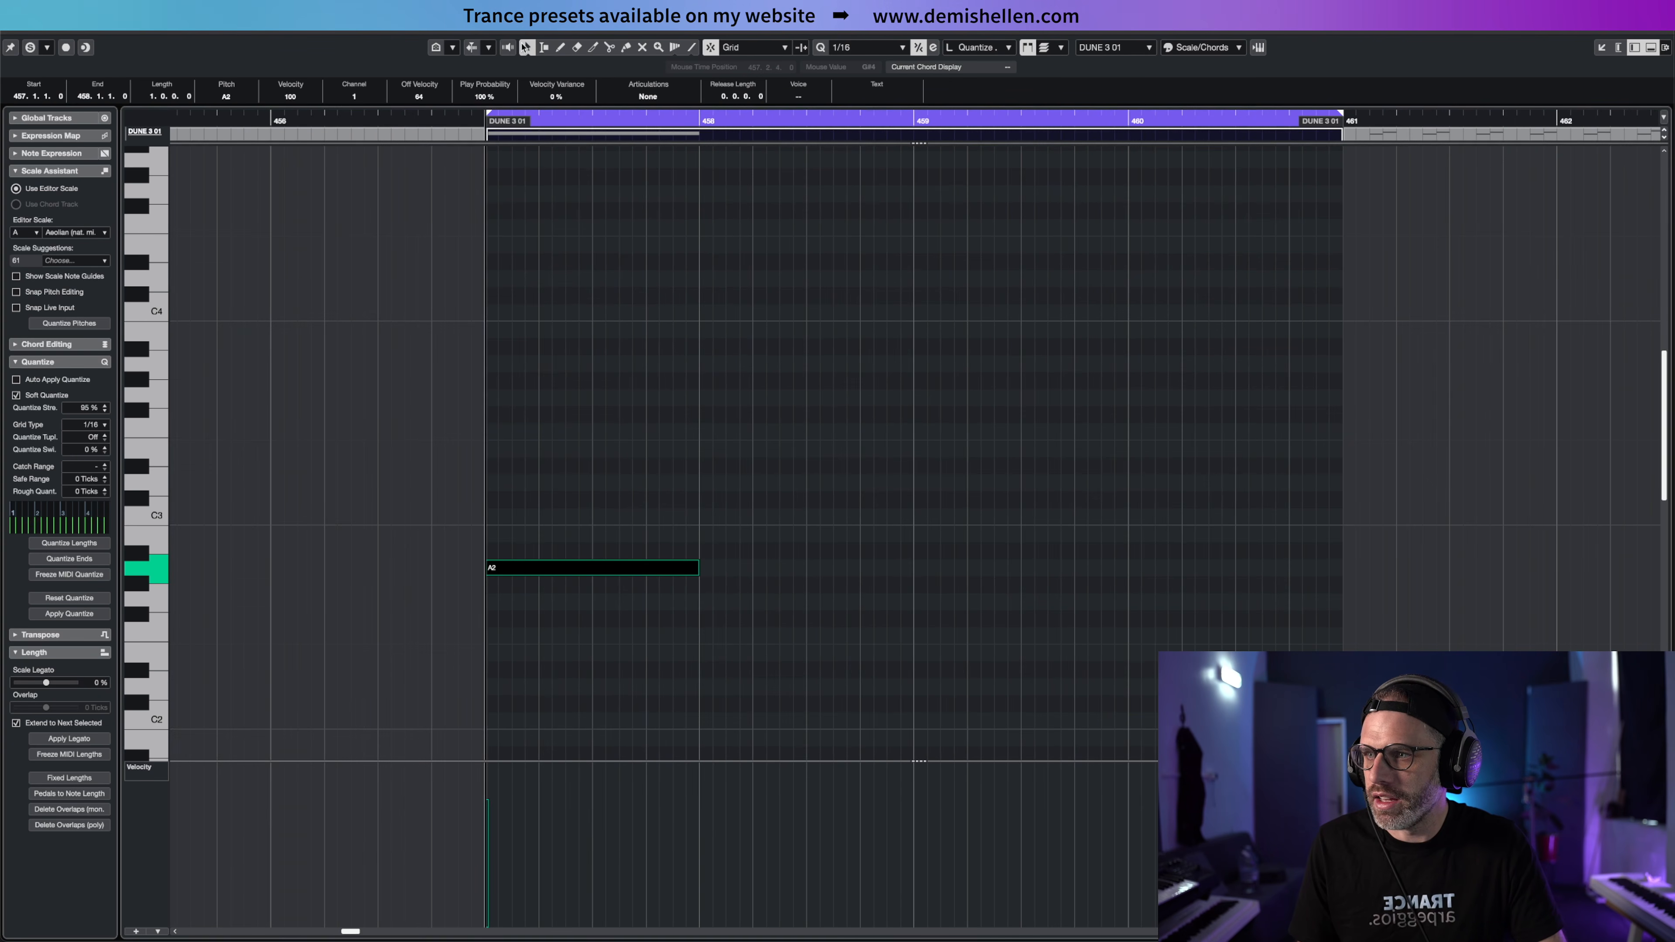
Copy the A2 note into the next three bars as E2, F2 and G2, one bar each
{"action": "left_click", "coordinate": [514, 489]}
{"action": "scroll", "coordinate": [514, 489], "scroll_direction": "left", "scroll_amount": 5}
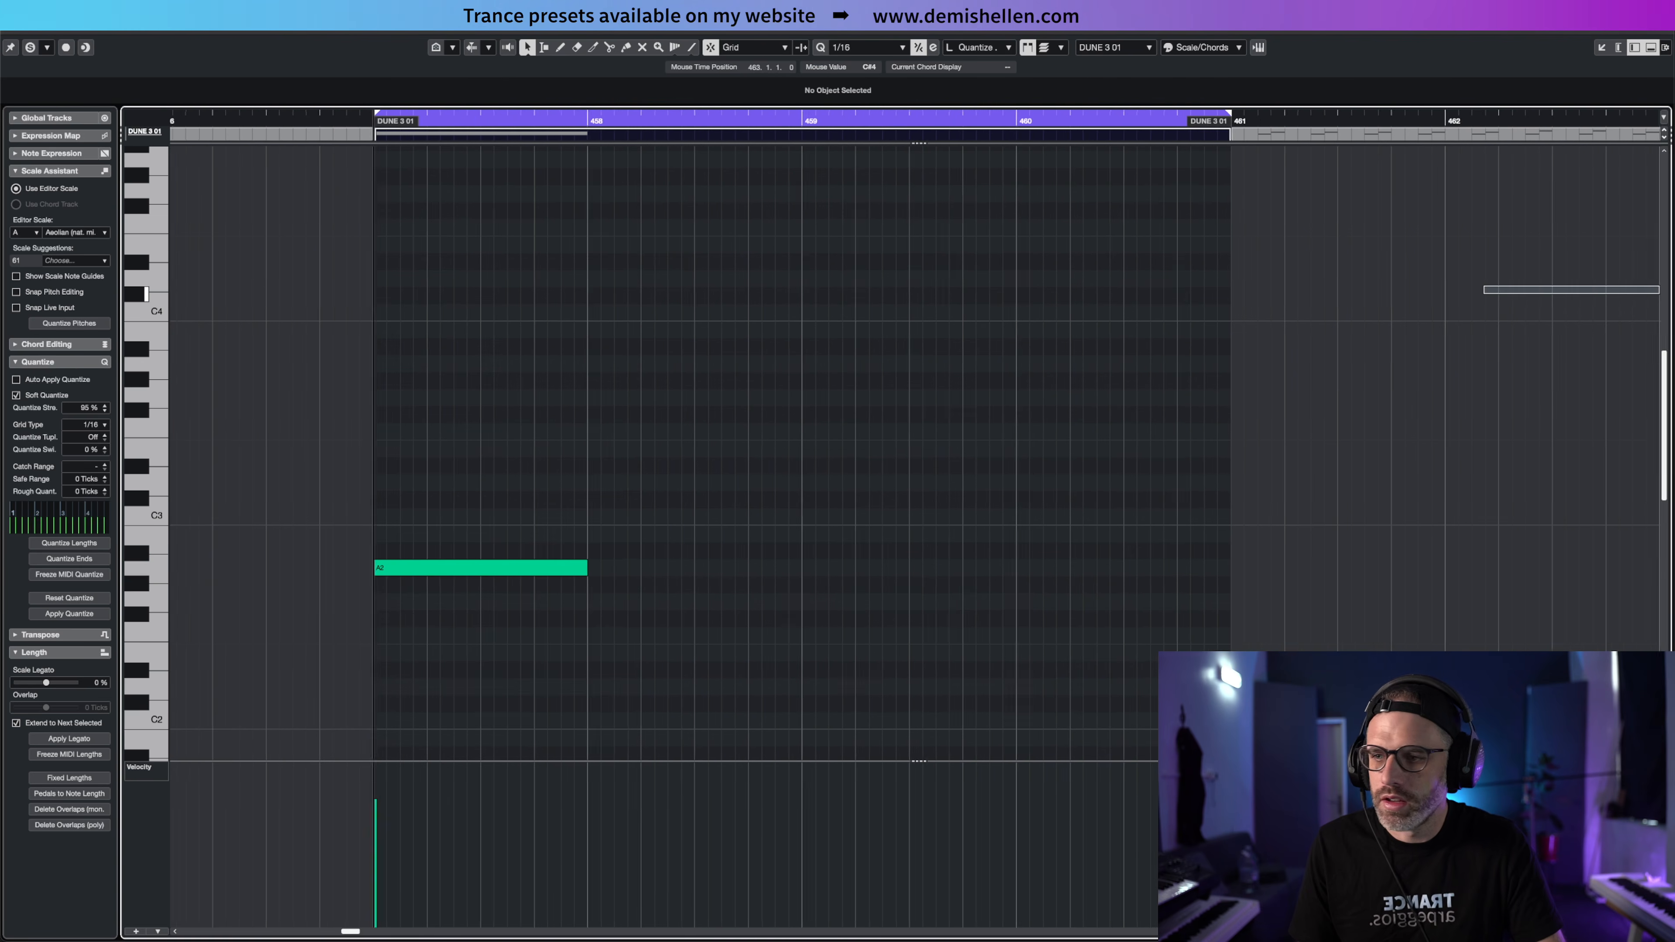
{"action": "left_click_drag", "start_coordinate": [334, 566], "coordinate": [950, 610]}
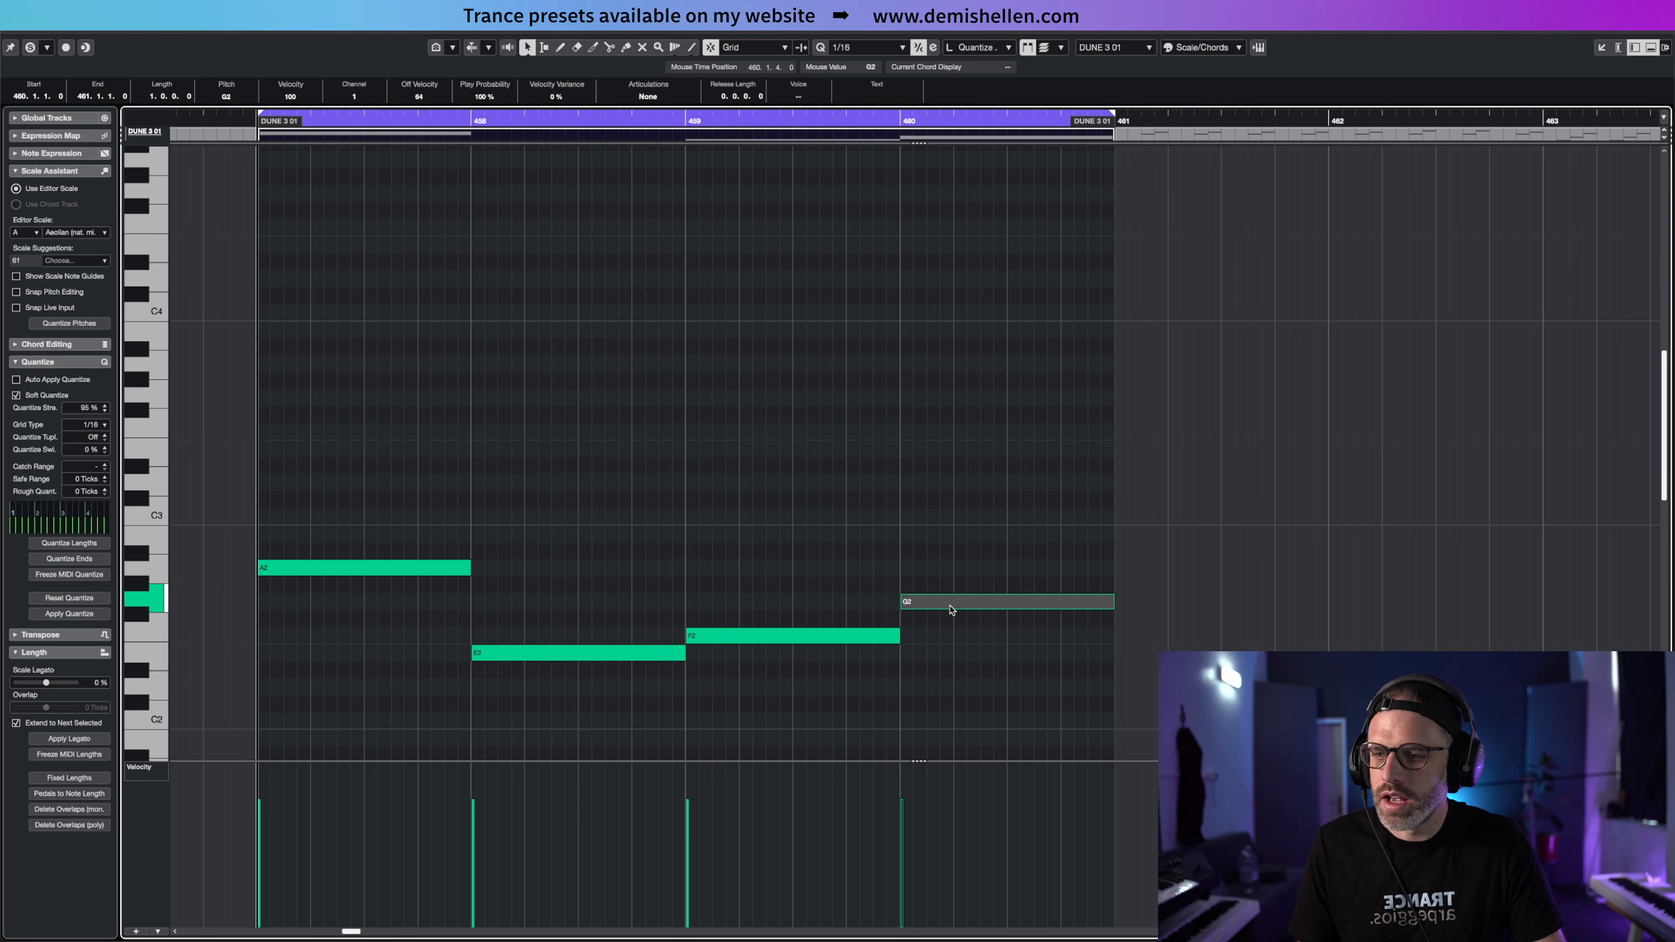
{"action": "left_click_drag", "start_coordinate": [1100, 450], "coordinate": [331, 637]}
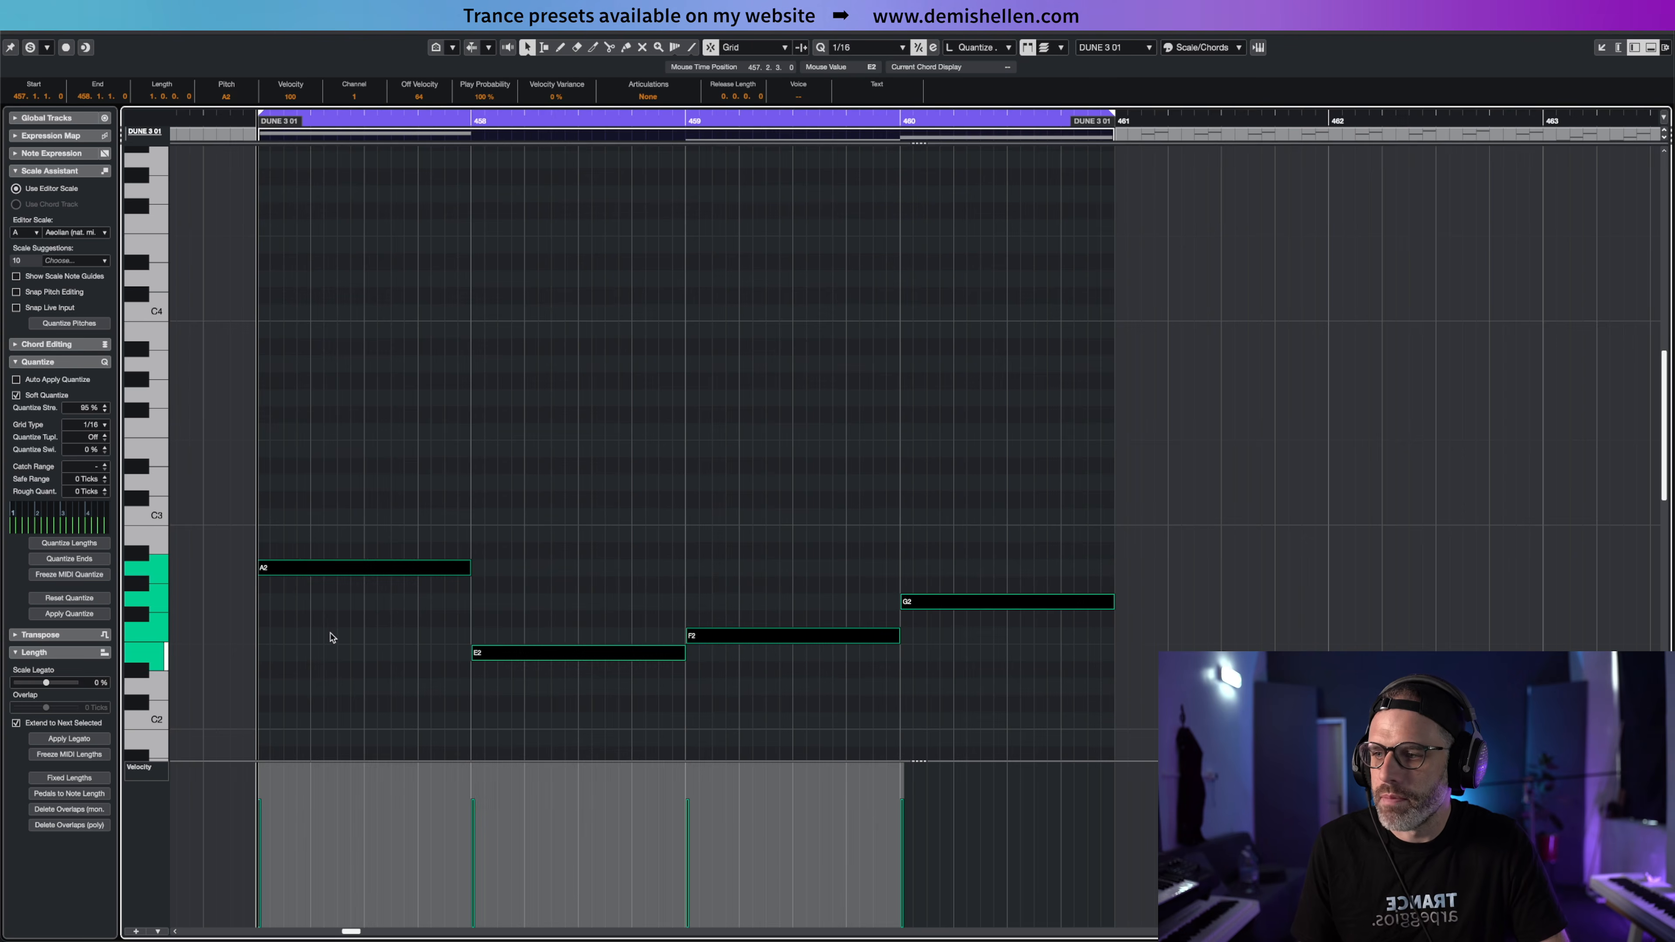
{"action": "left_click", "coordinate": [325, 558]}
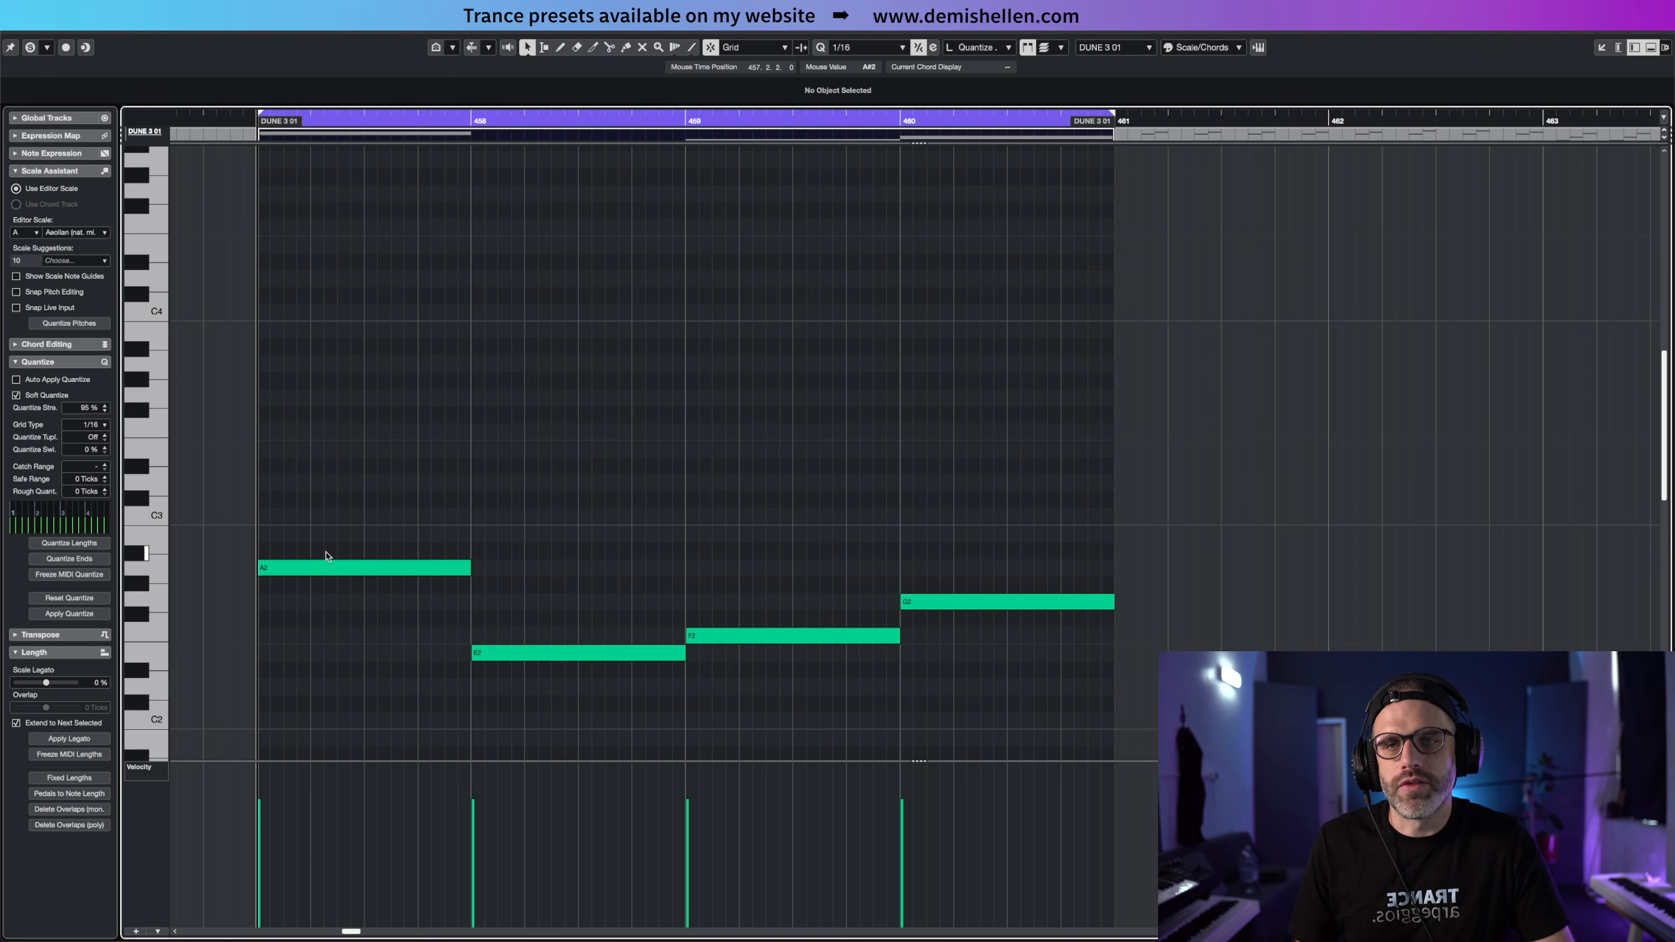
Try the E2, F2 and G2 notes one octave higher and move them back down an octave
{"action": "key", "text": "Right"}
{"action": "key", "text": "Right"}
{"action": "key", "text": "Right"}
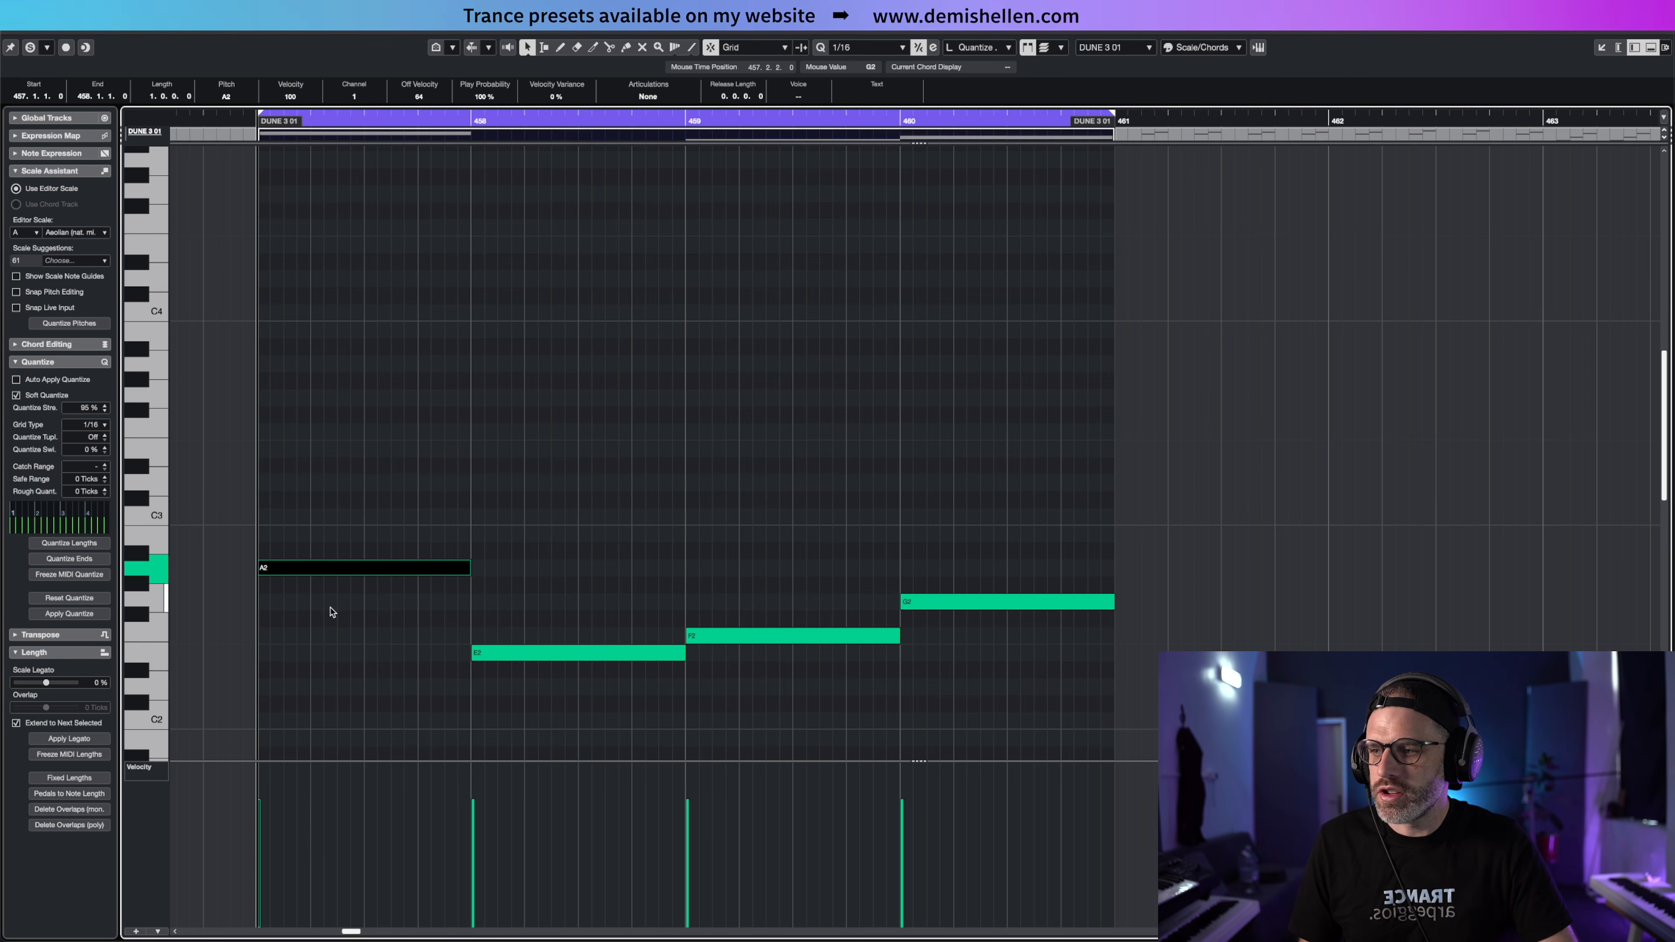
{"action": "left_click_drag", "start_coordinate": [965, 518], "coordinate": [1033, 653]}
{"action": "left_click_drag", "start_coordinate": [1043, 522], "coordinate": [638, 686]}
{"action": "key", "text": "shift+Up"}
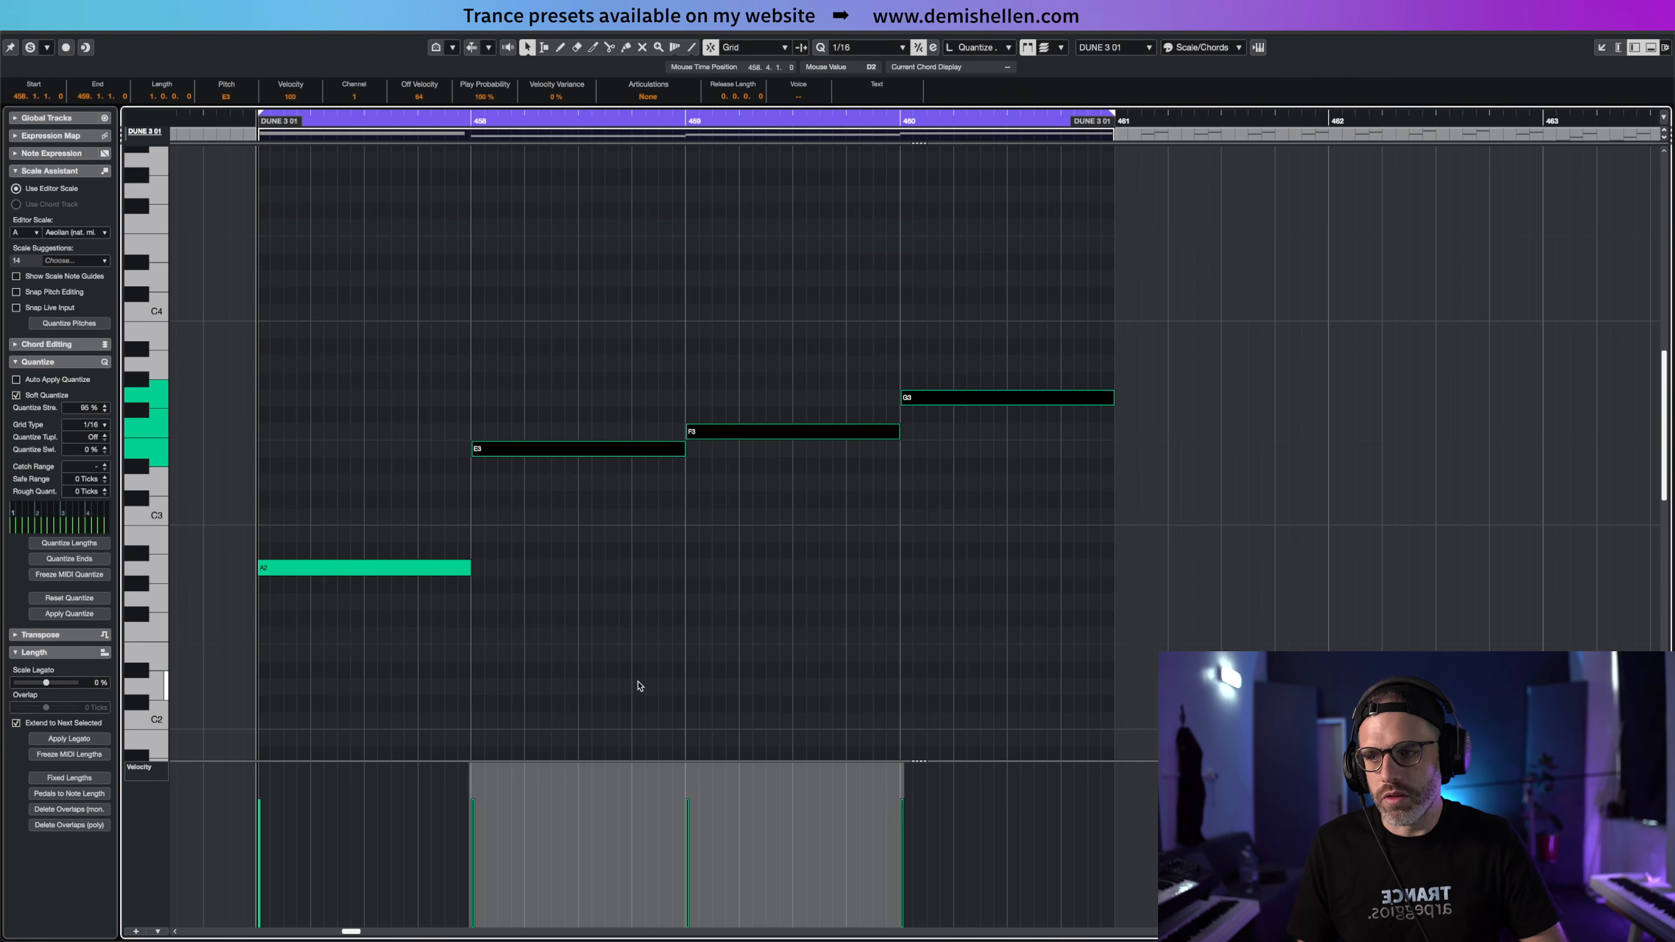
{"action": "key", "text": "shift+Down"}
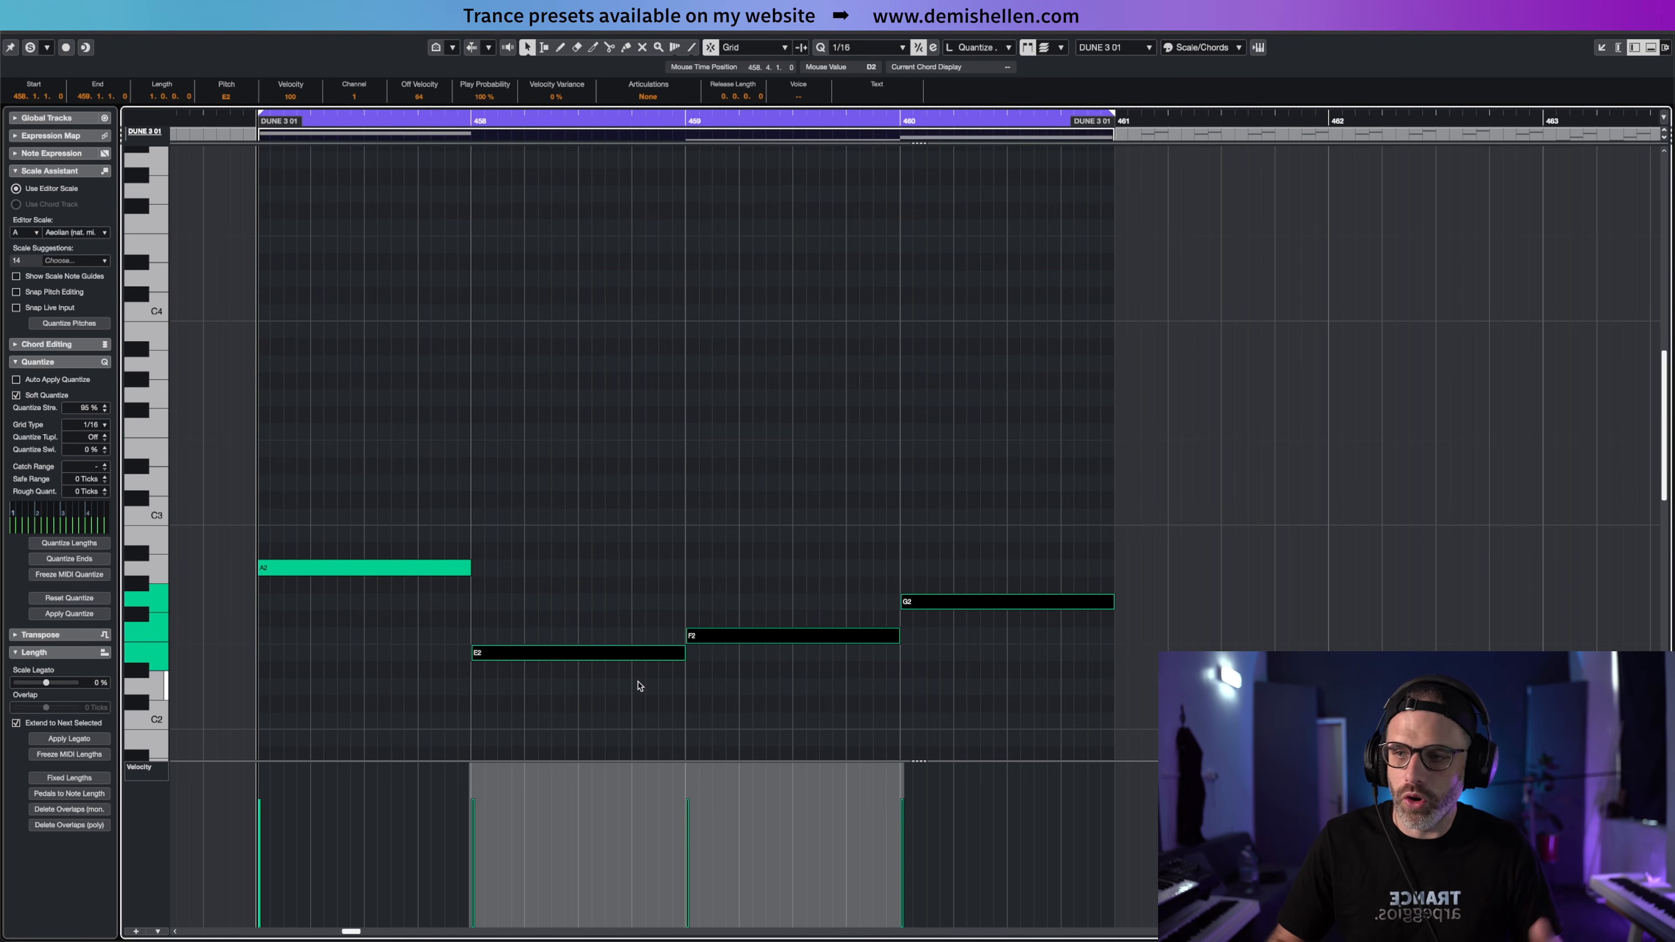
{"action": "left_click", "coordinate": [633, 605]}
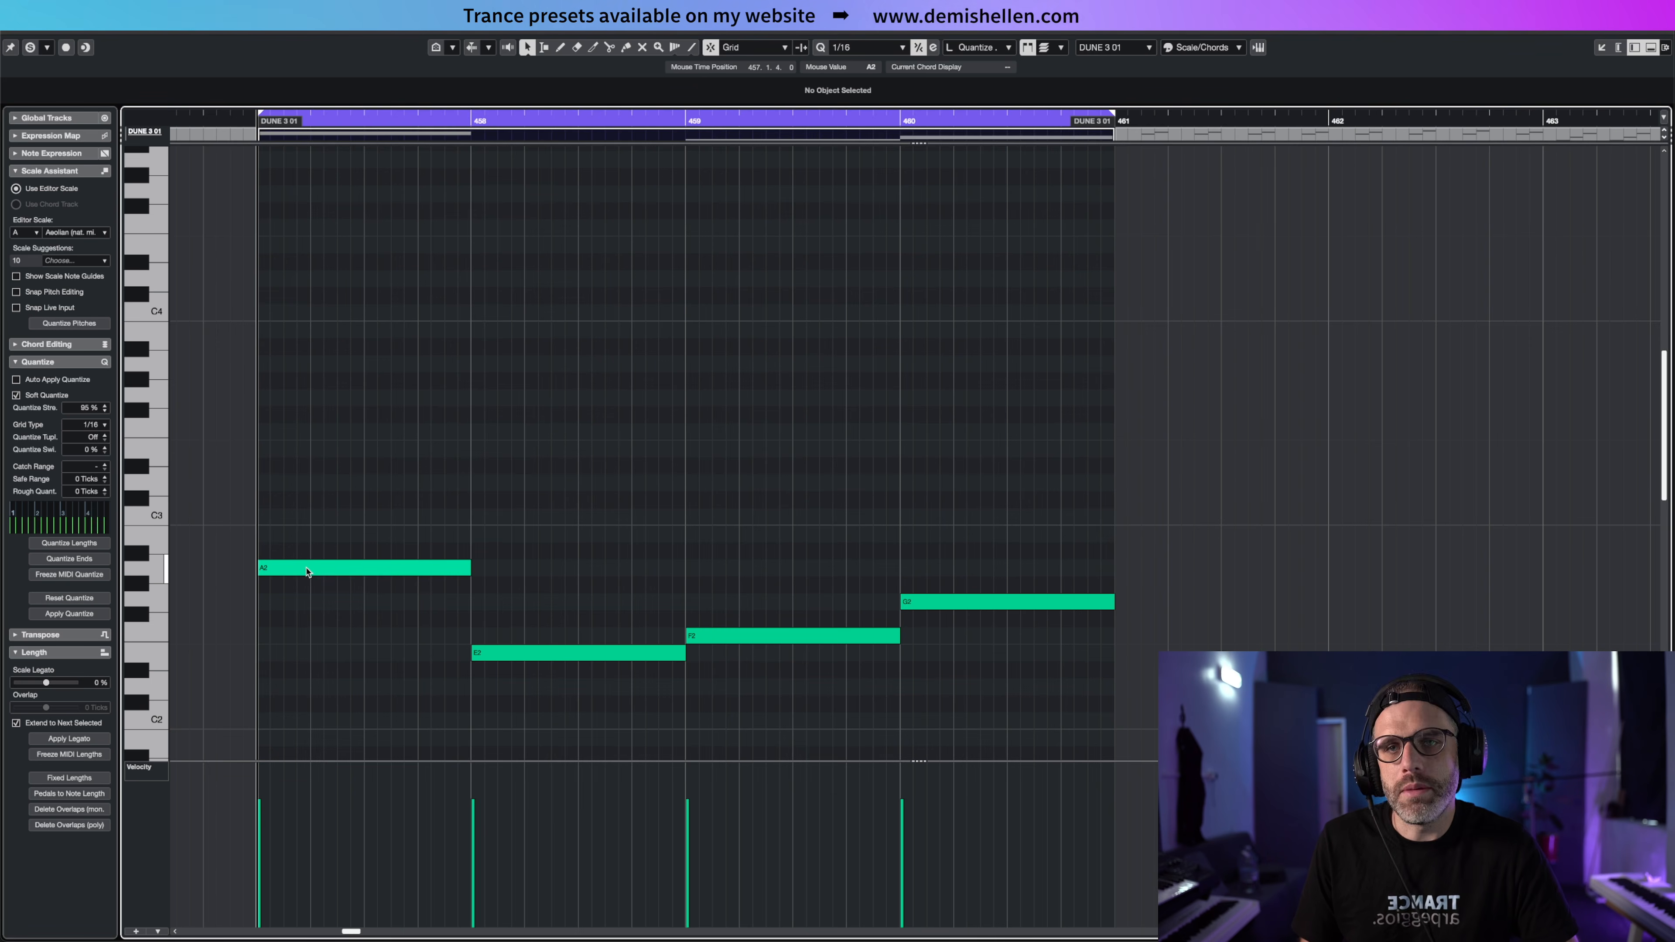
Build the first two triads by copying A2 up to C3 and E3, and E2 up to G2 and B2
{"action": "left_click_drag", "start_coordinate": [306, 571], "coordinate": [308, 449]}
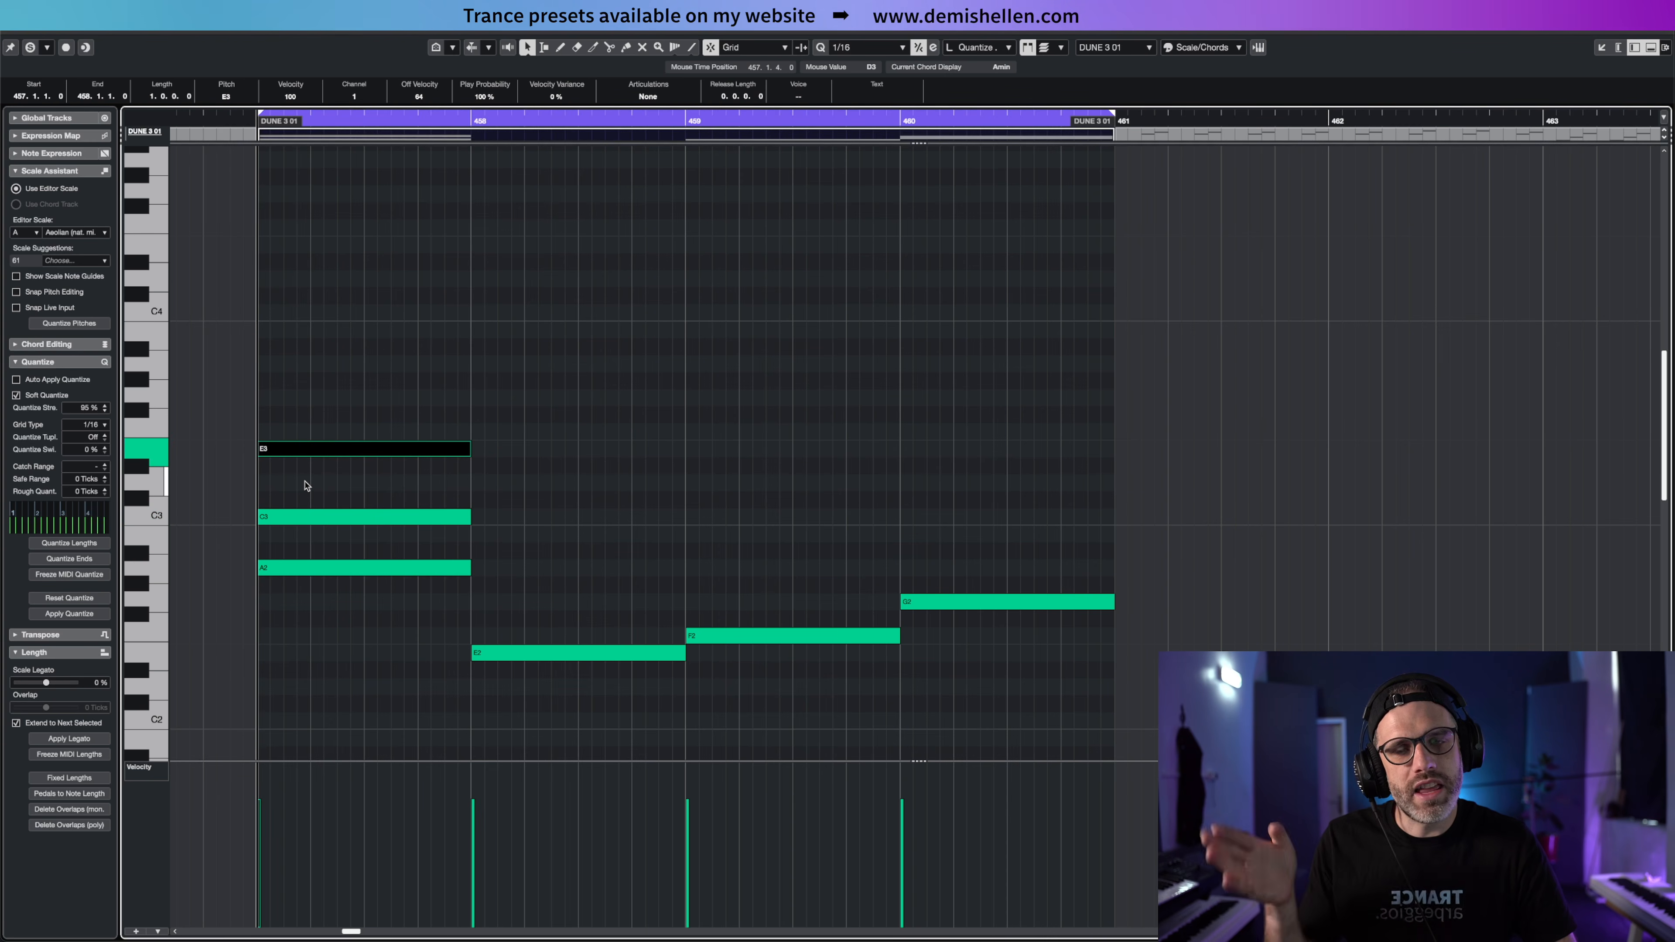
{"action": "left_click", "coordinate": [517, 652]}
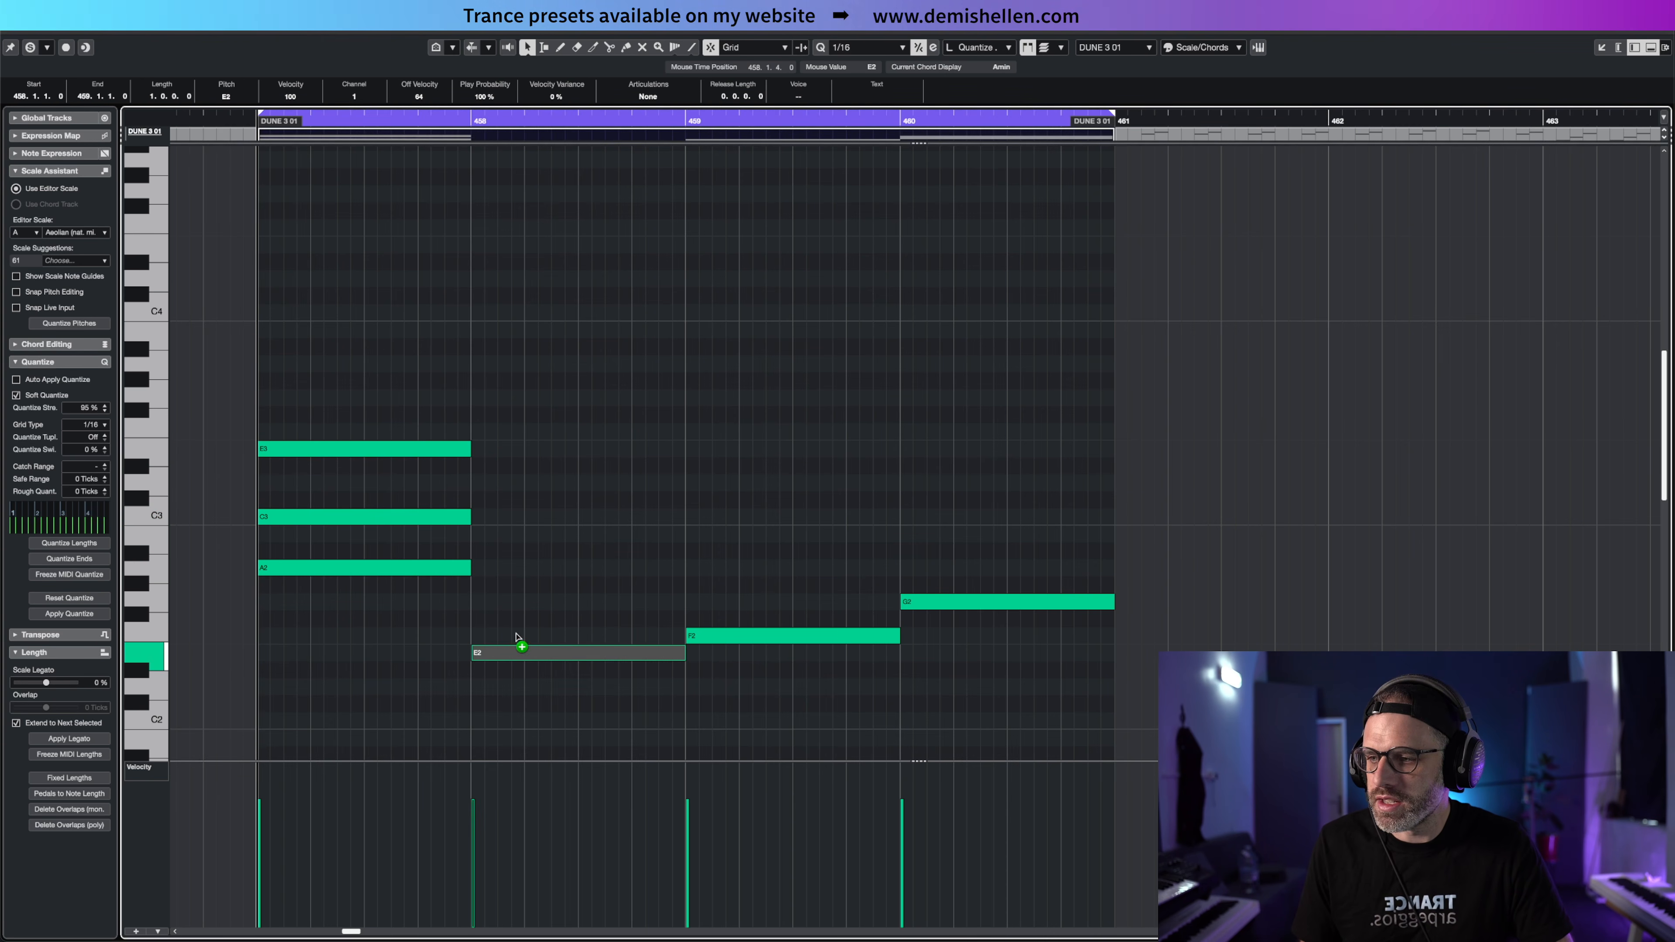
{"action": "left_click_drag", "start_coordinate": [520, 651], "coordinate": [524, 533]}
Build the last two triads by copying F2 up to A2 and C3, and G2 up to B2 and D3
{"action": "left_click", "coordinate": [724, 633]}
{"action": "left_click_drag", "start_coordinate": [724, 633], "coordinate": [727, 552]}
{"action": "left_click_drag", "start_coordinate": [728, 566], "coordinate": [725, 530]}
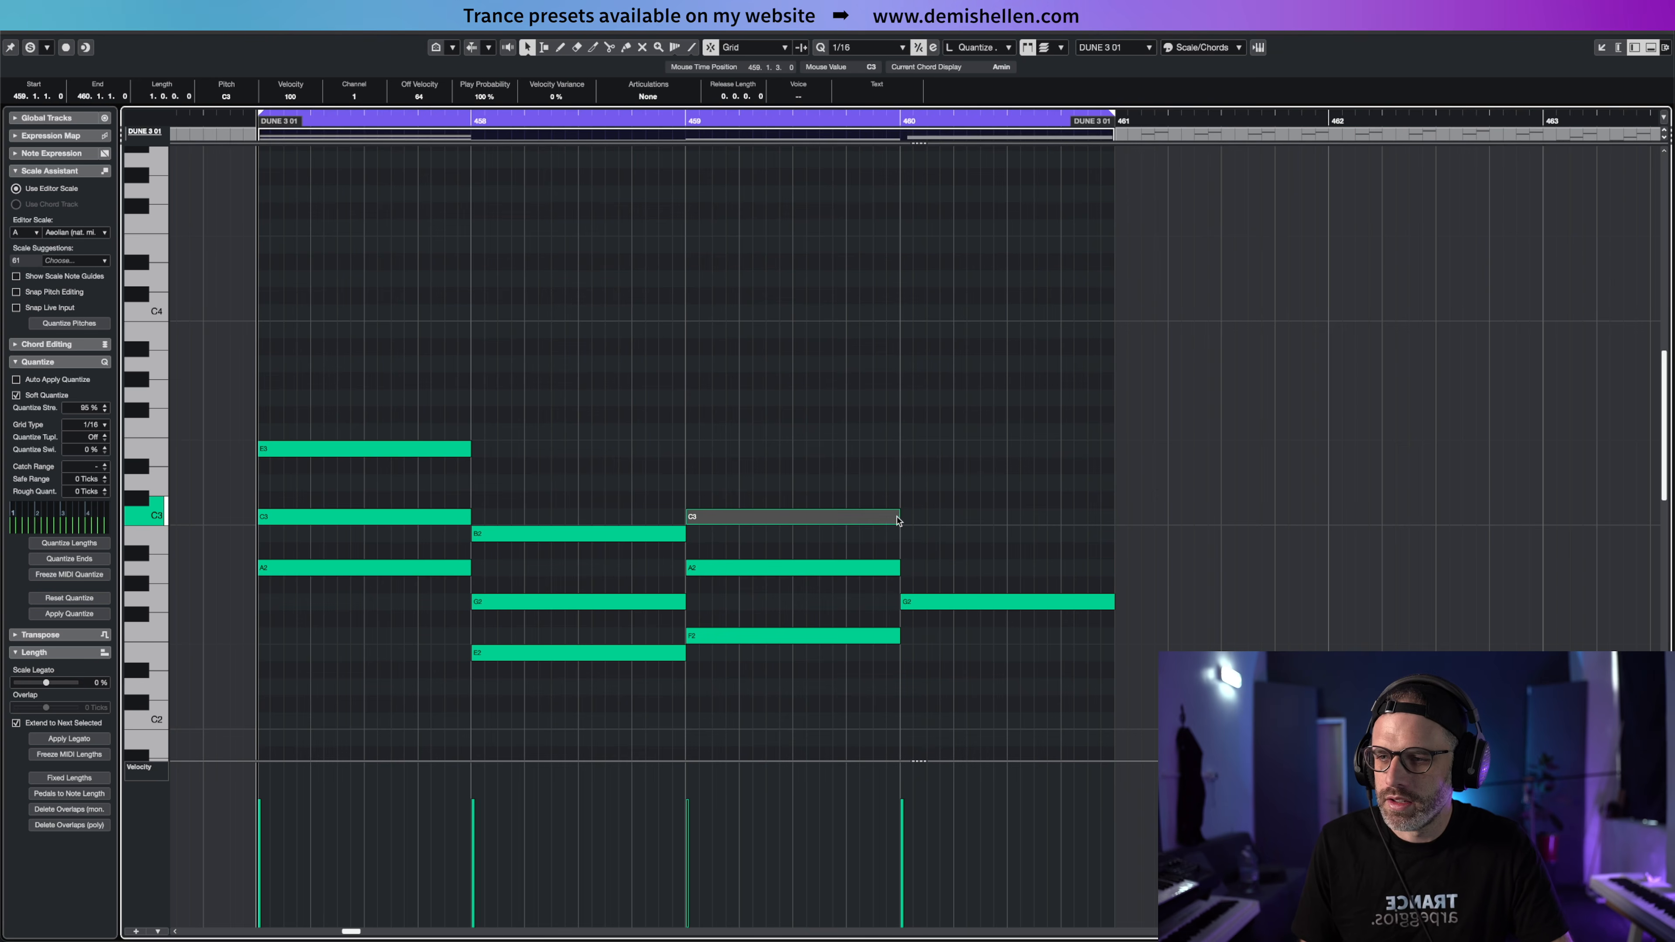
{"action": "left_click_drag", "start_coordinate": [932, 602], "coordinate": [931, 483]}
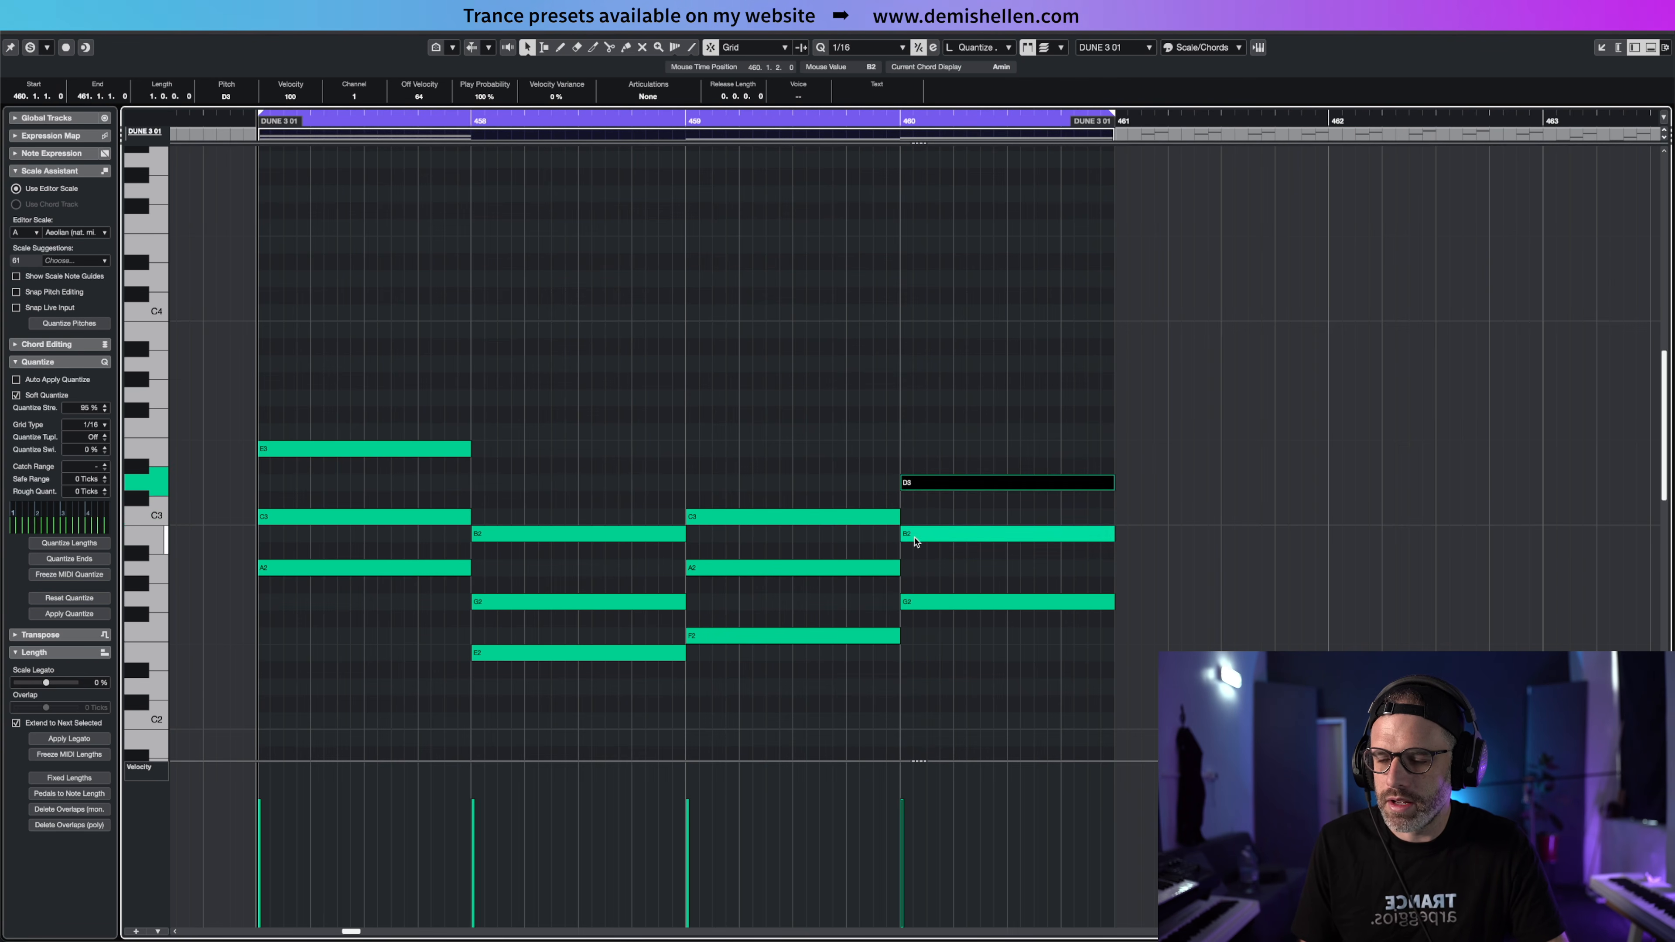
{"action": "left_click", "coordinate": [908, 462]}
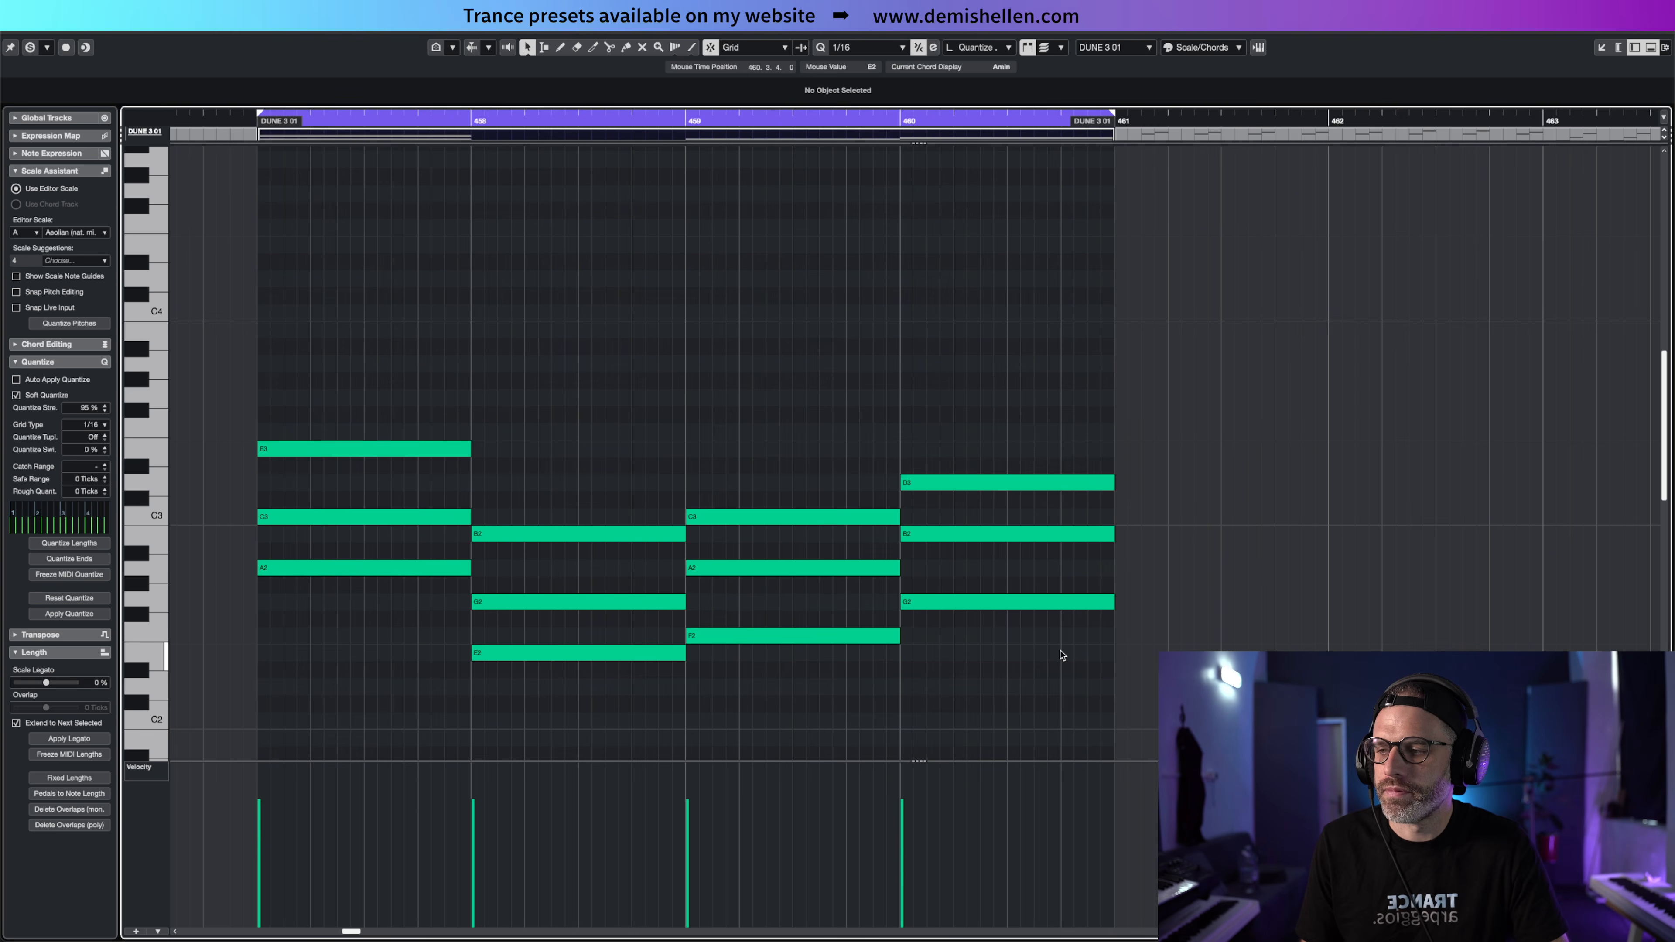
Play back the four-chord progression to hear how the chords sound
{"action": "key", "text": "space"}
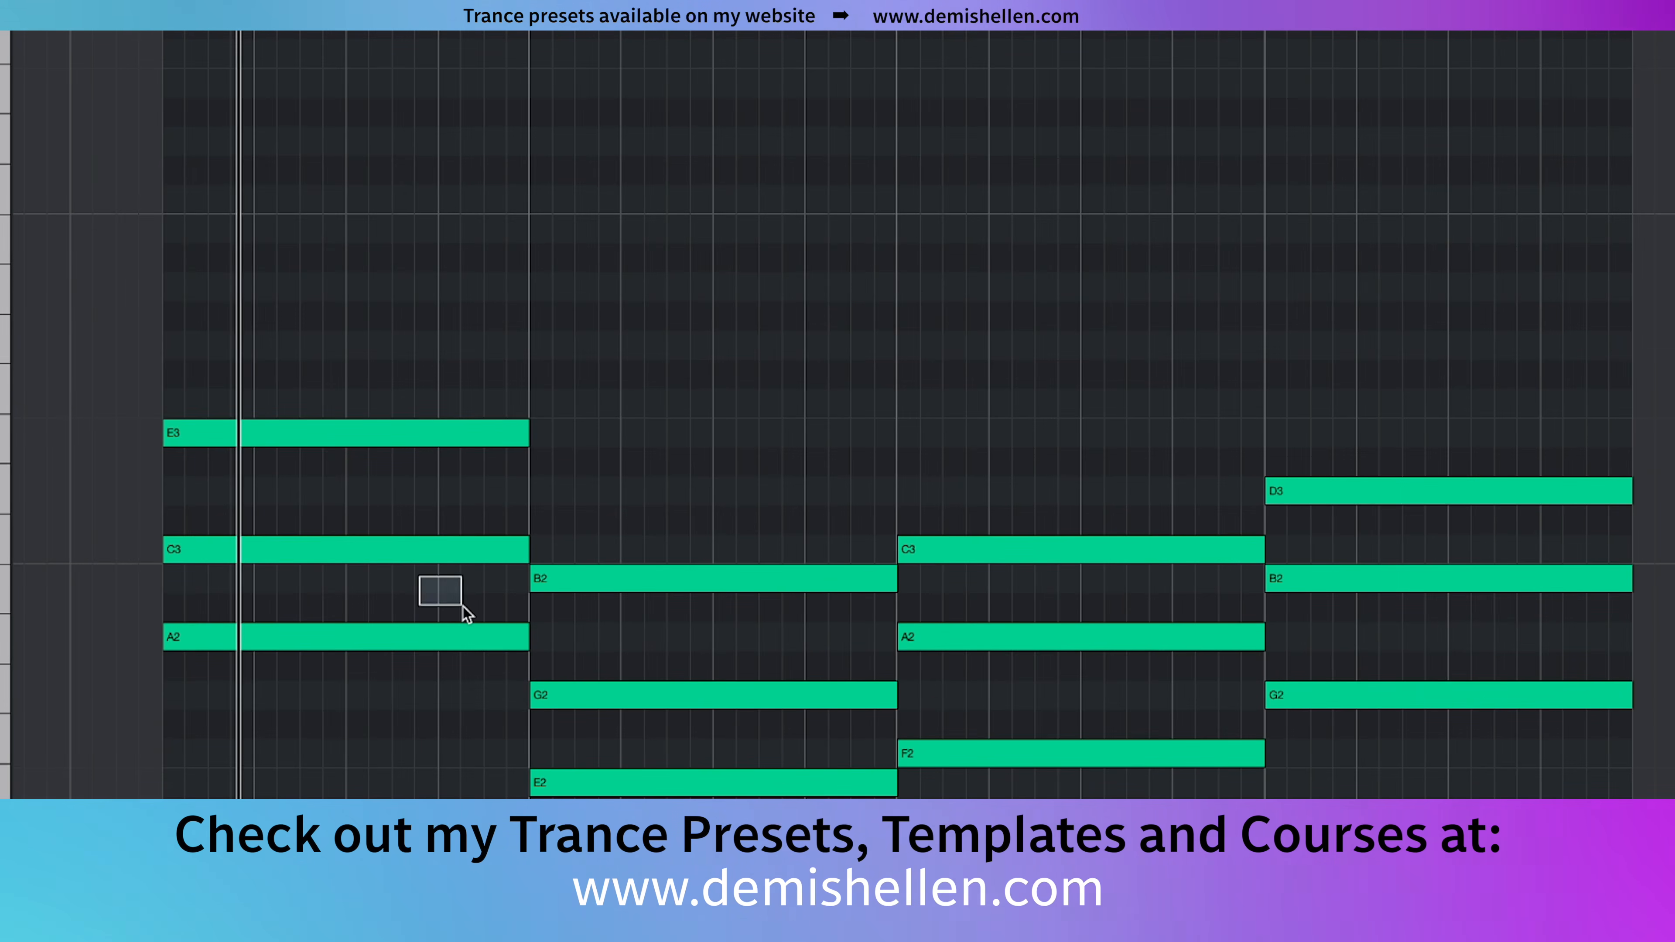
{"action": "left_click_drag", "start_coordinate": [420, 576], "coordinate": [463, 606]}
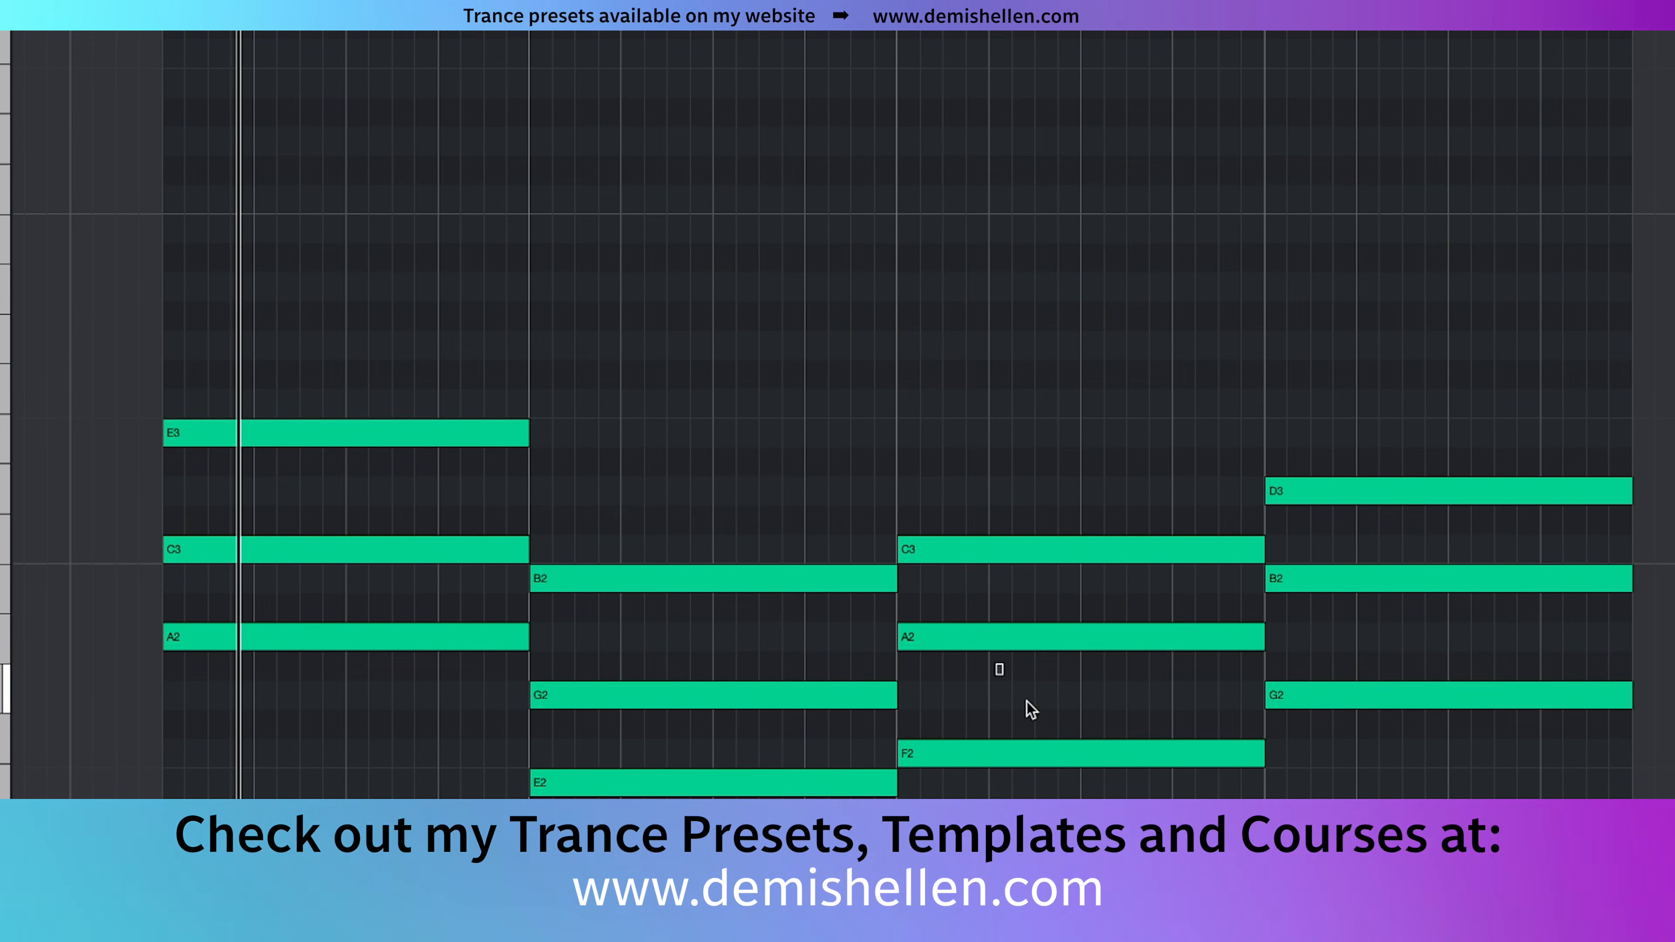
{"action": "left_click_drag", "start_coordinate": [992, 662], "coordinate": [1062, 735]}
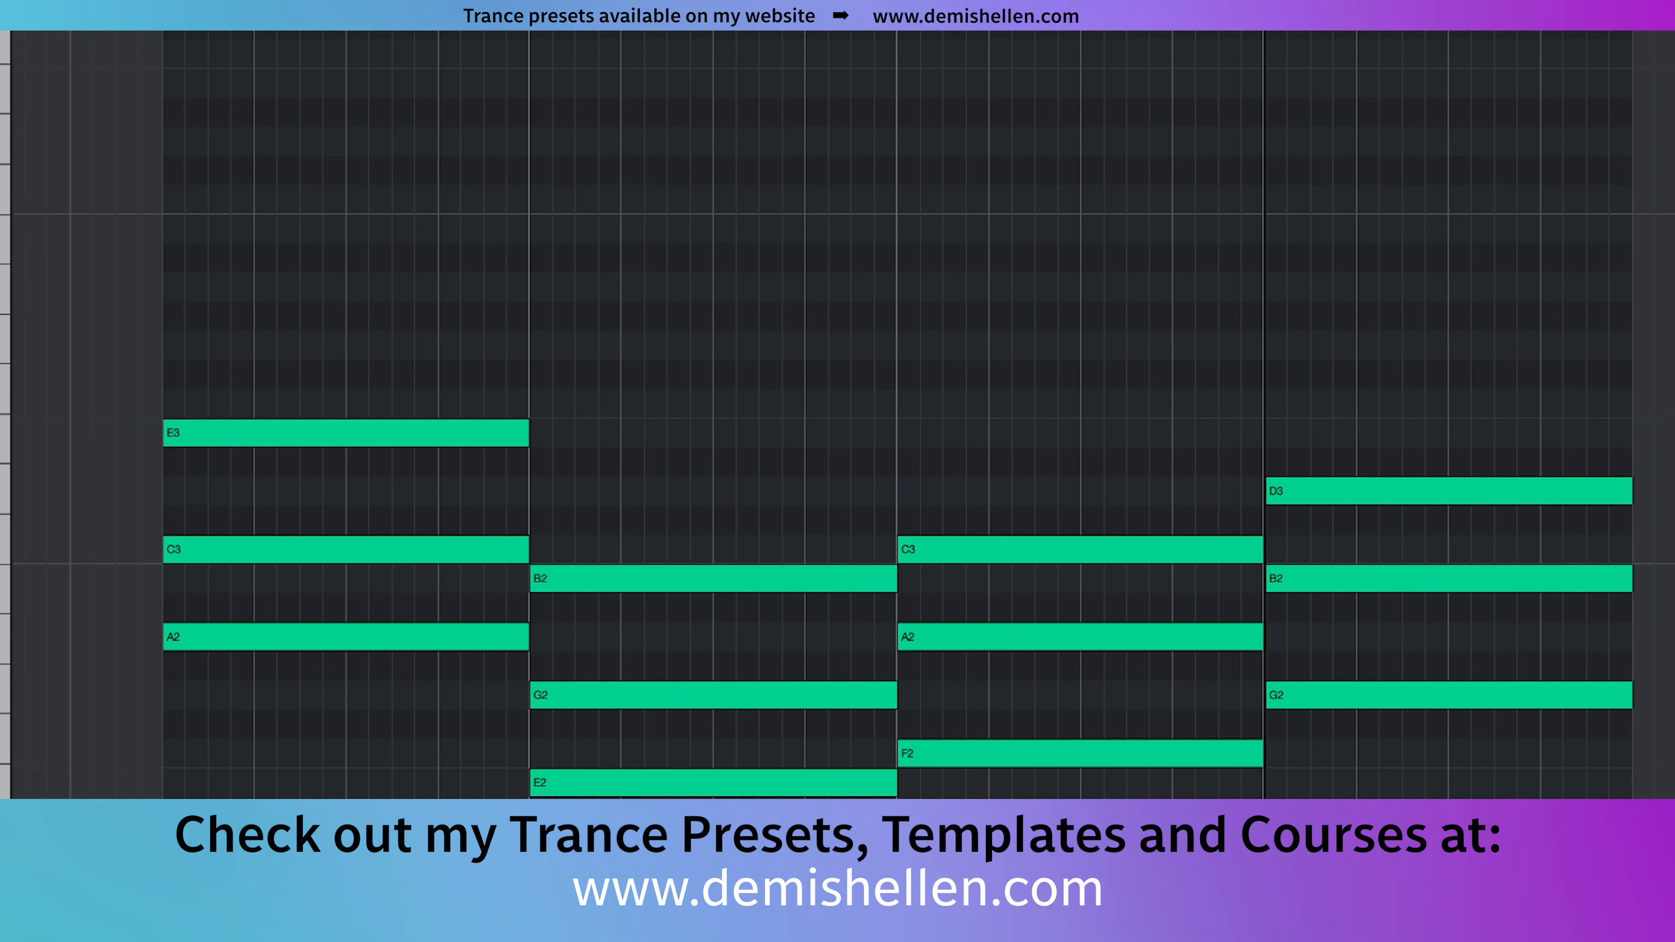
Change the last chord's D3 to E2, trying E3 and D2 on the way, and play back the progression
{"action": "left_click_drag", "start_coordinate": [1377, 375], "coordinate": [1375, 516]}
{"action": "key", "text": "Up"}
{"action": "key", "text": "Up"}
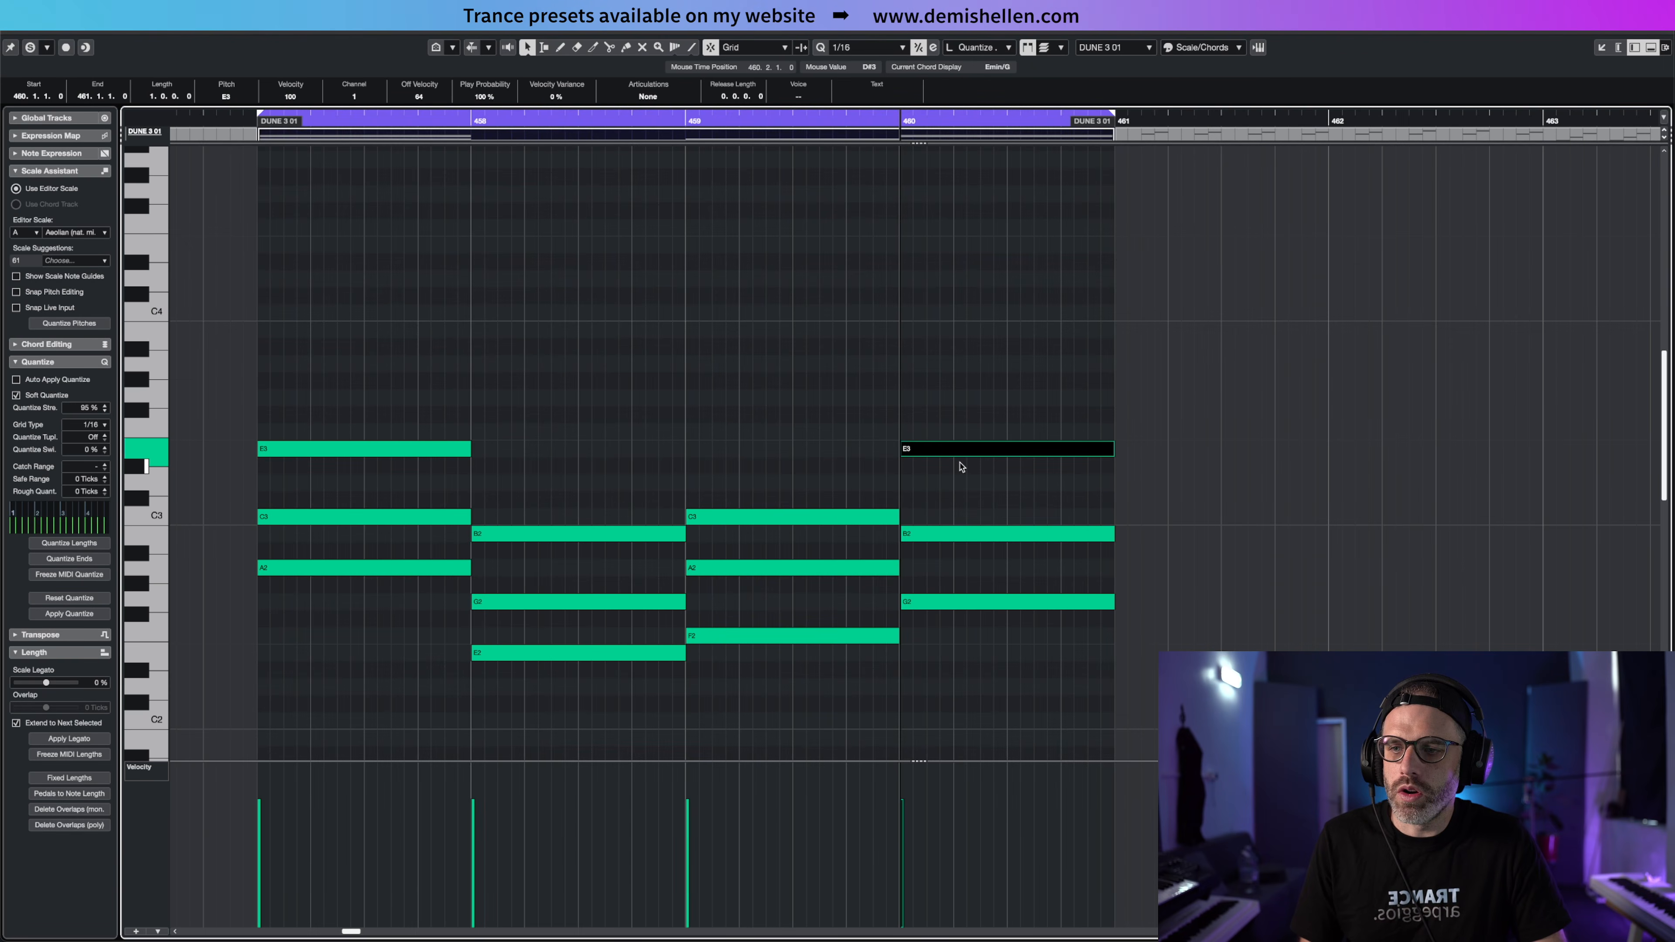
{"action": "key", "text": "Down"}
{"action": "key", "text": "Down"}
{"action": "key", "text": "shift+Down"}
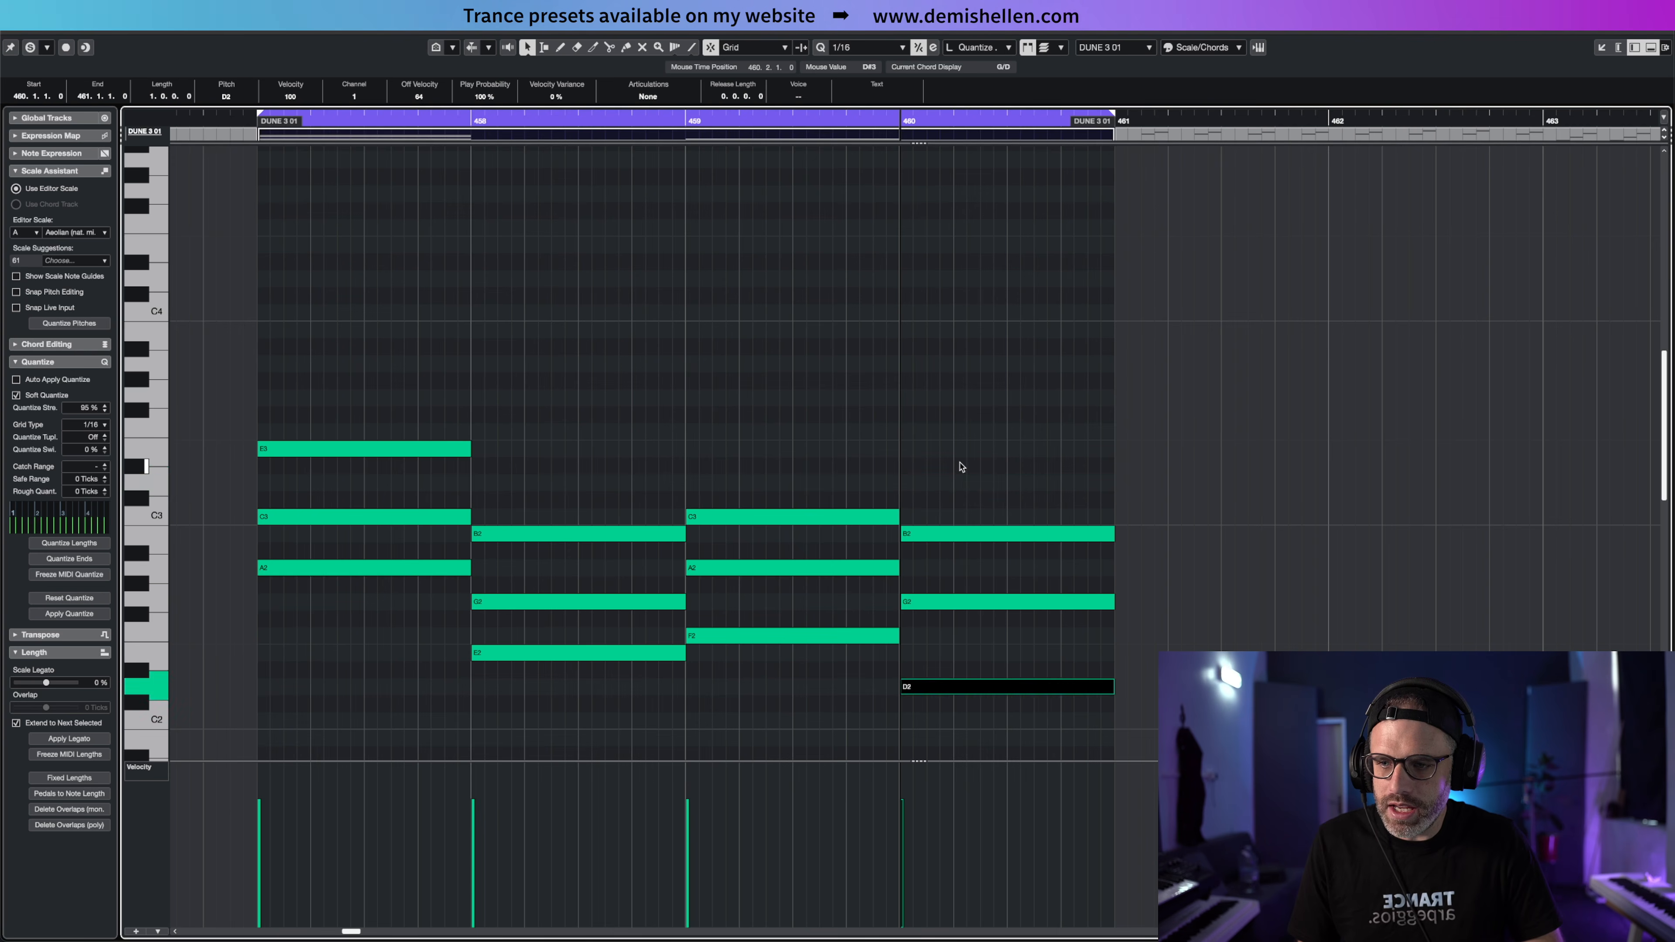
{"action": "key", "text": "Up"}
{"action": "key", "text": "Up"}
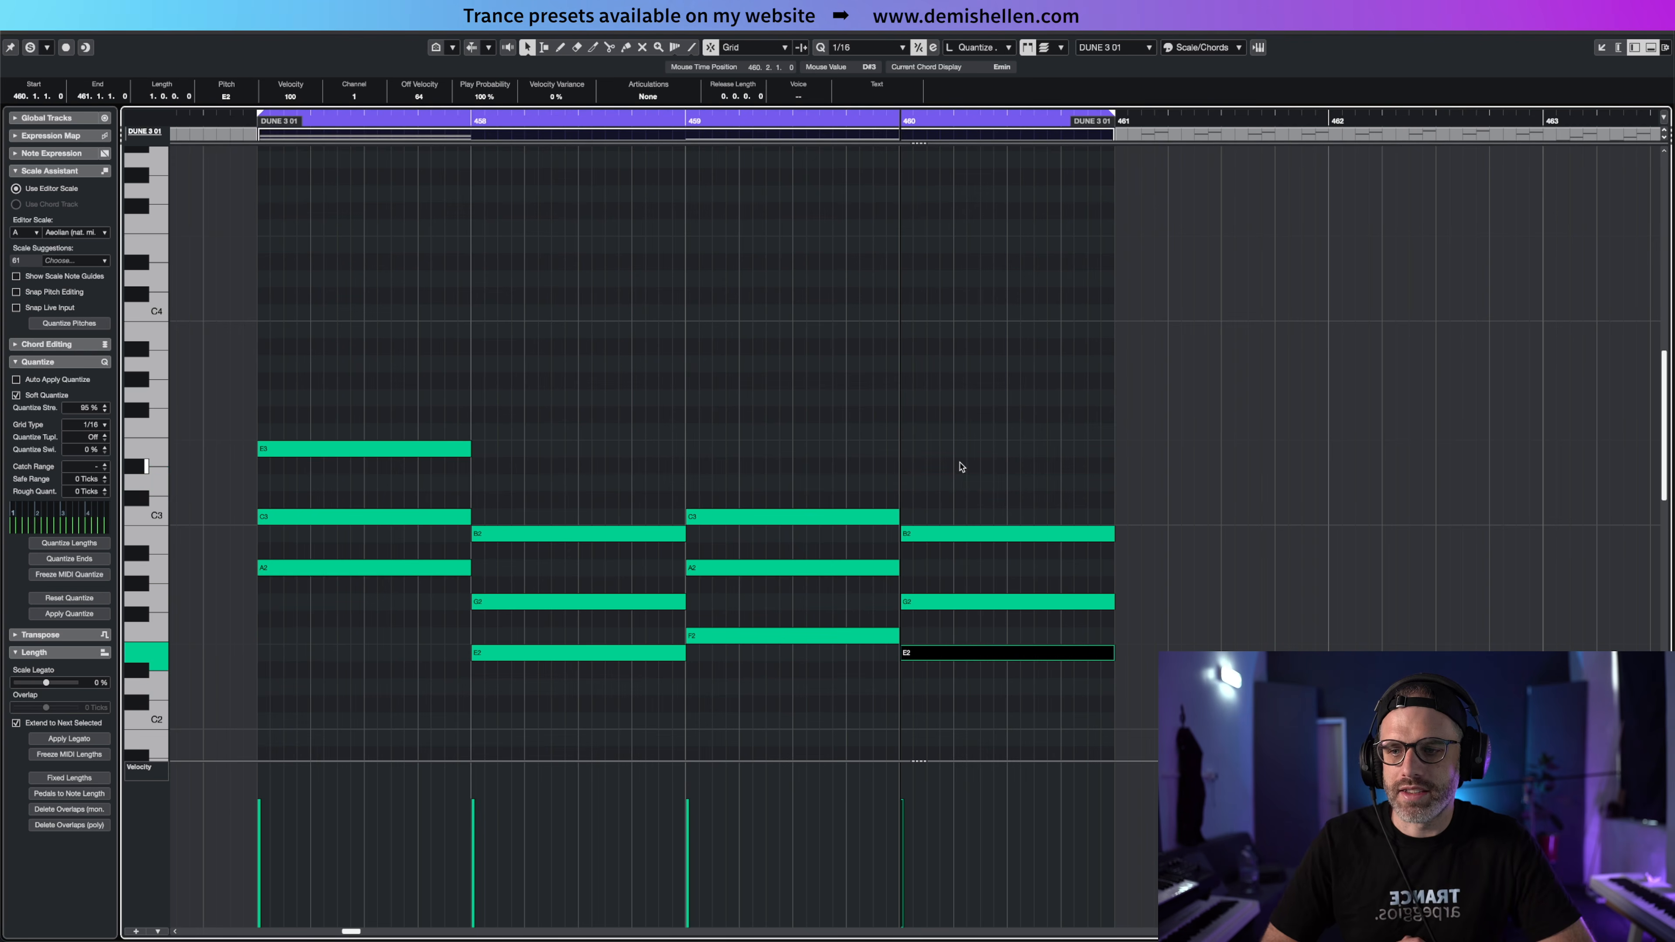
{"action": "key", "text": "space"}
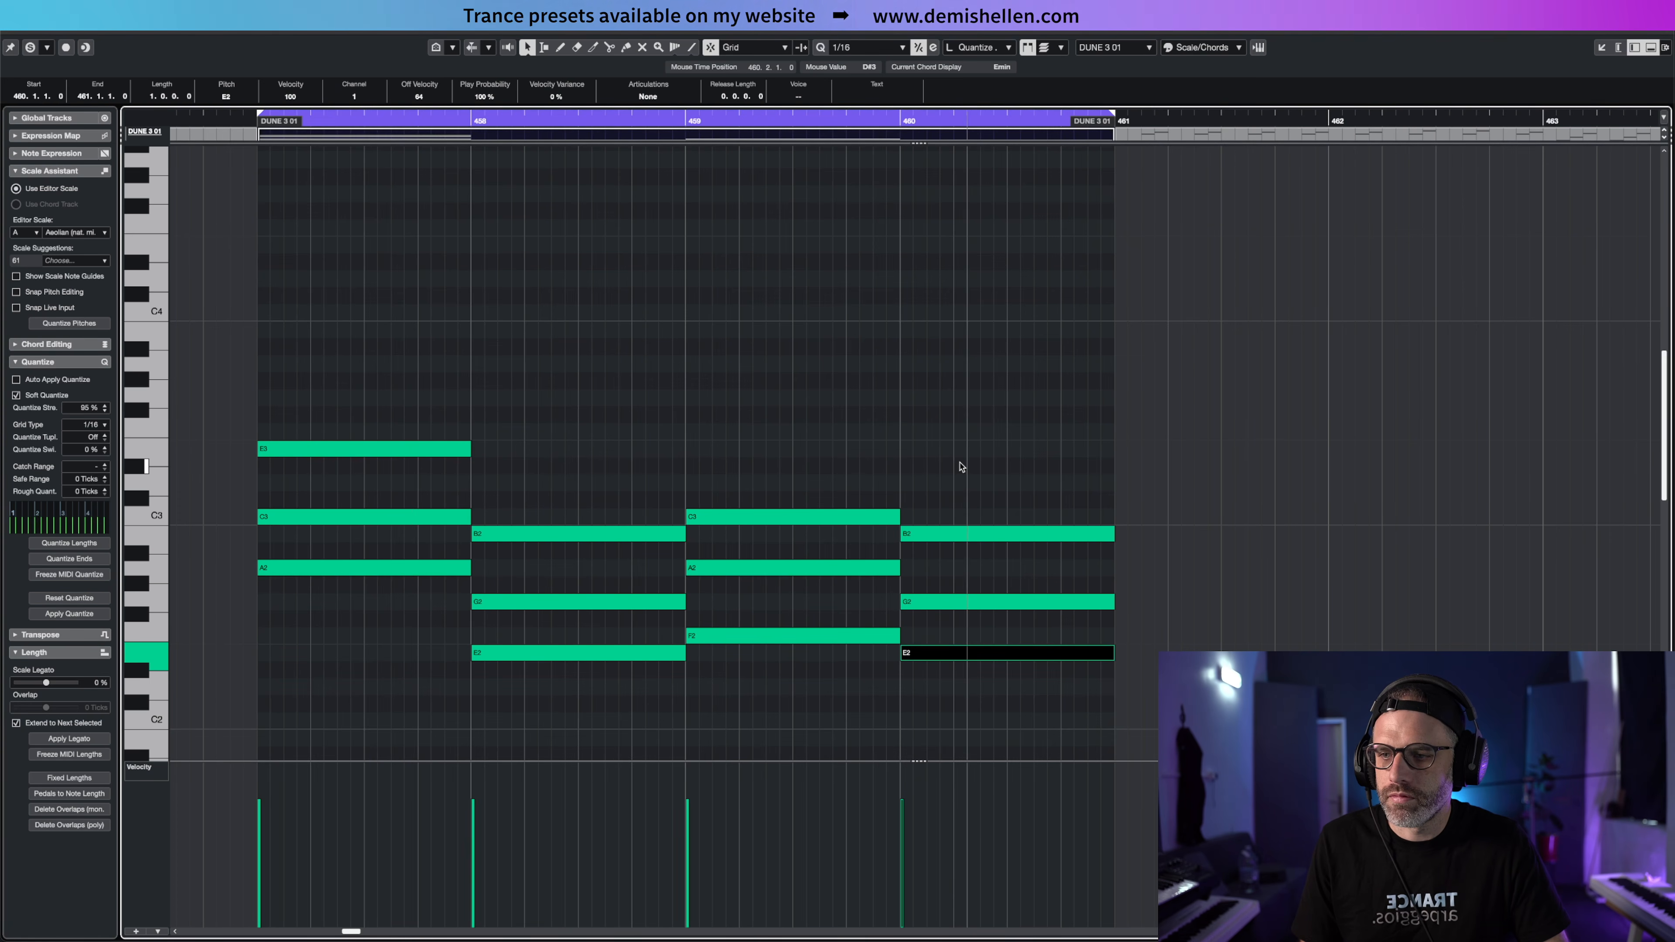
{"action": "key", "text": "space"}
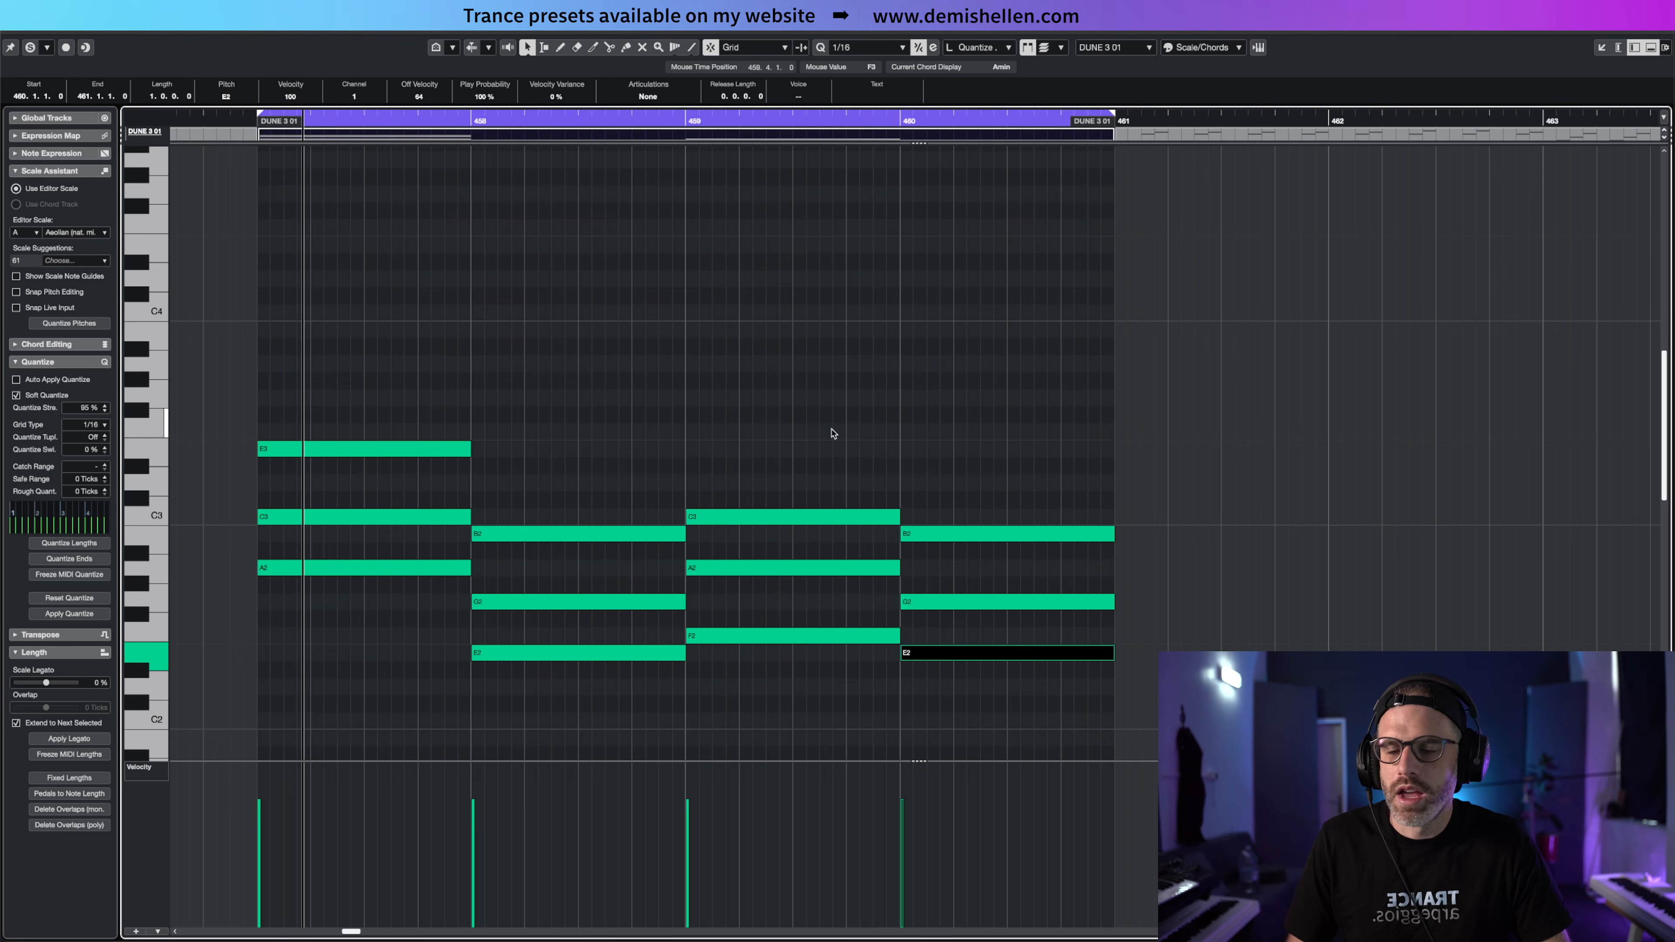
Move the last chord's E2 up one octave to E3 and play back the progression
{"action": "left_click_drag", "start_coordinate": [617, 404], "coordinate": [583, 669]}
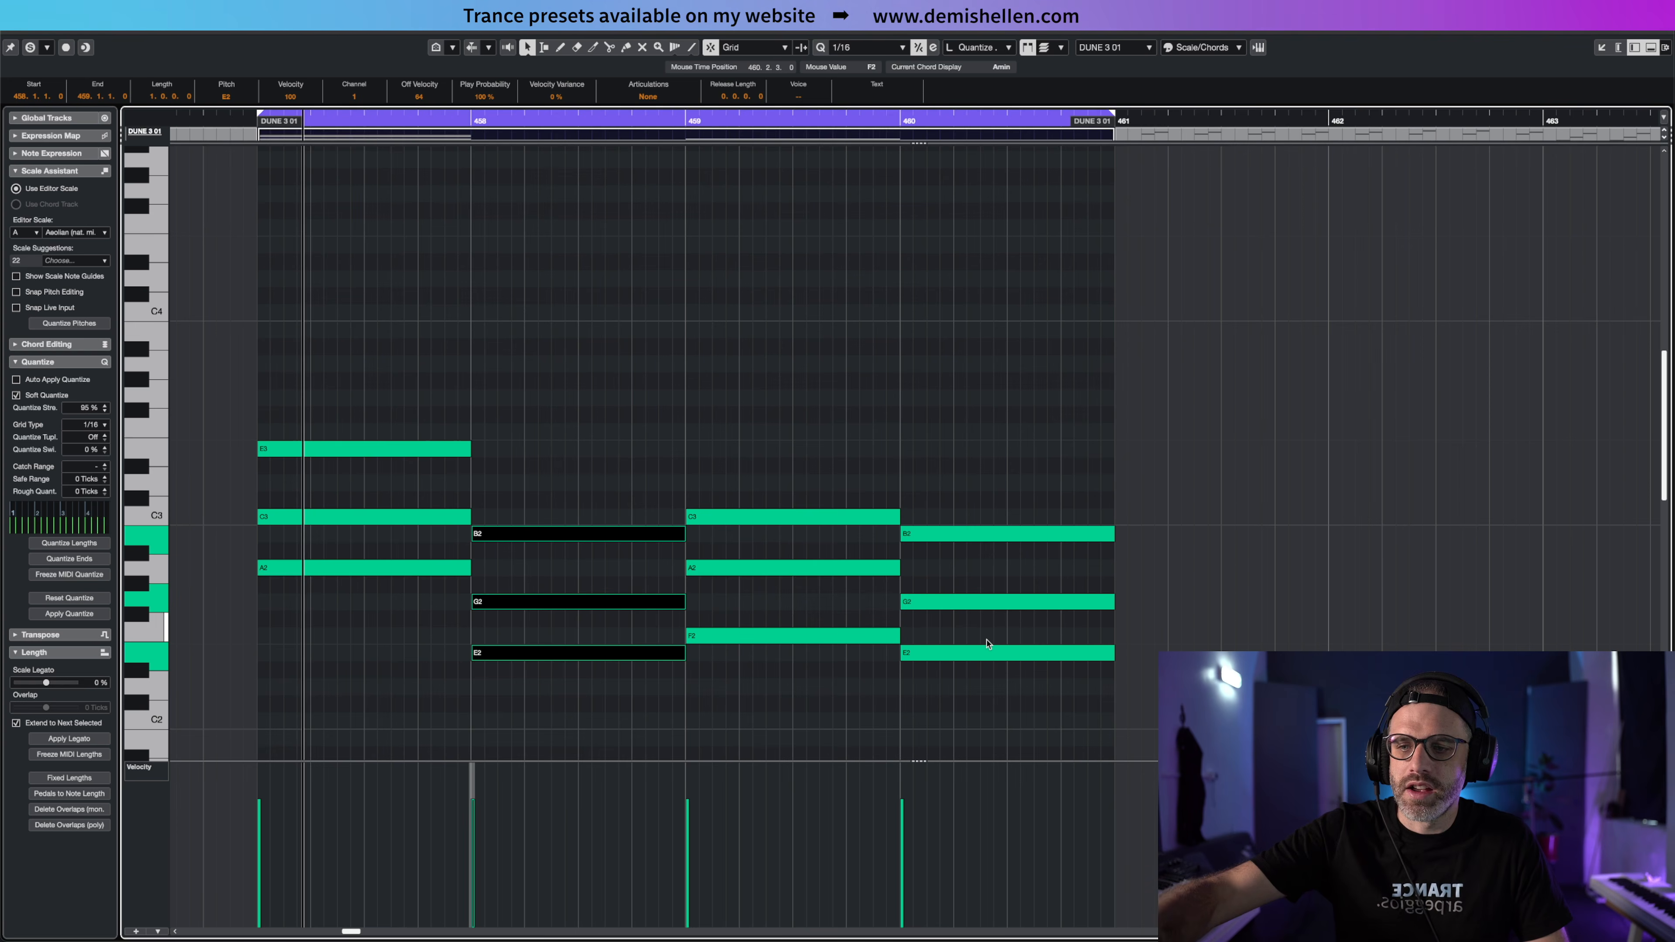
{"action": "left_click_drag", "start_coordinate": [960, 451], "coordinate": [962, 541]}
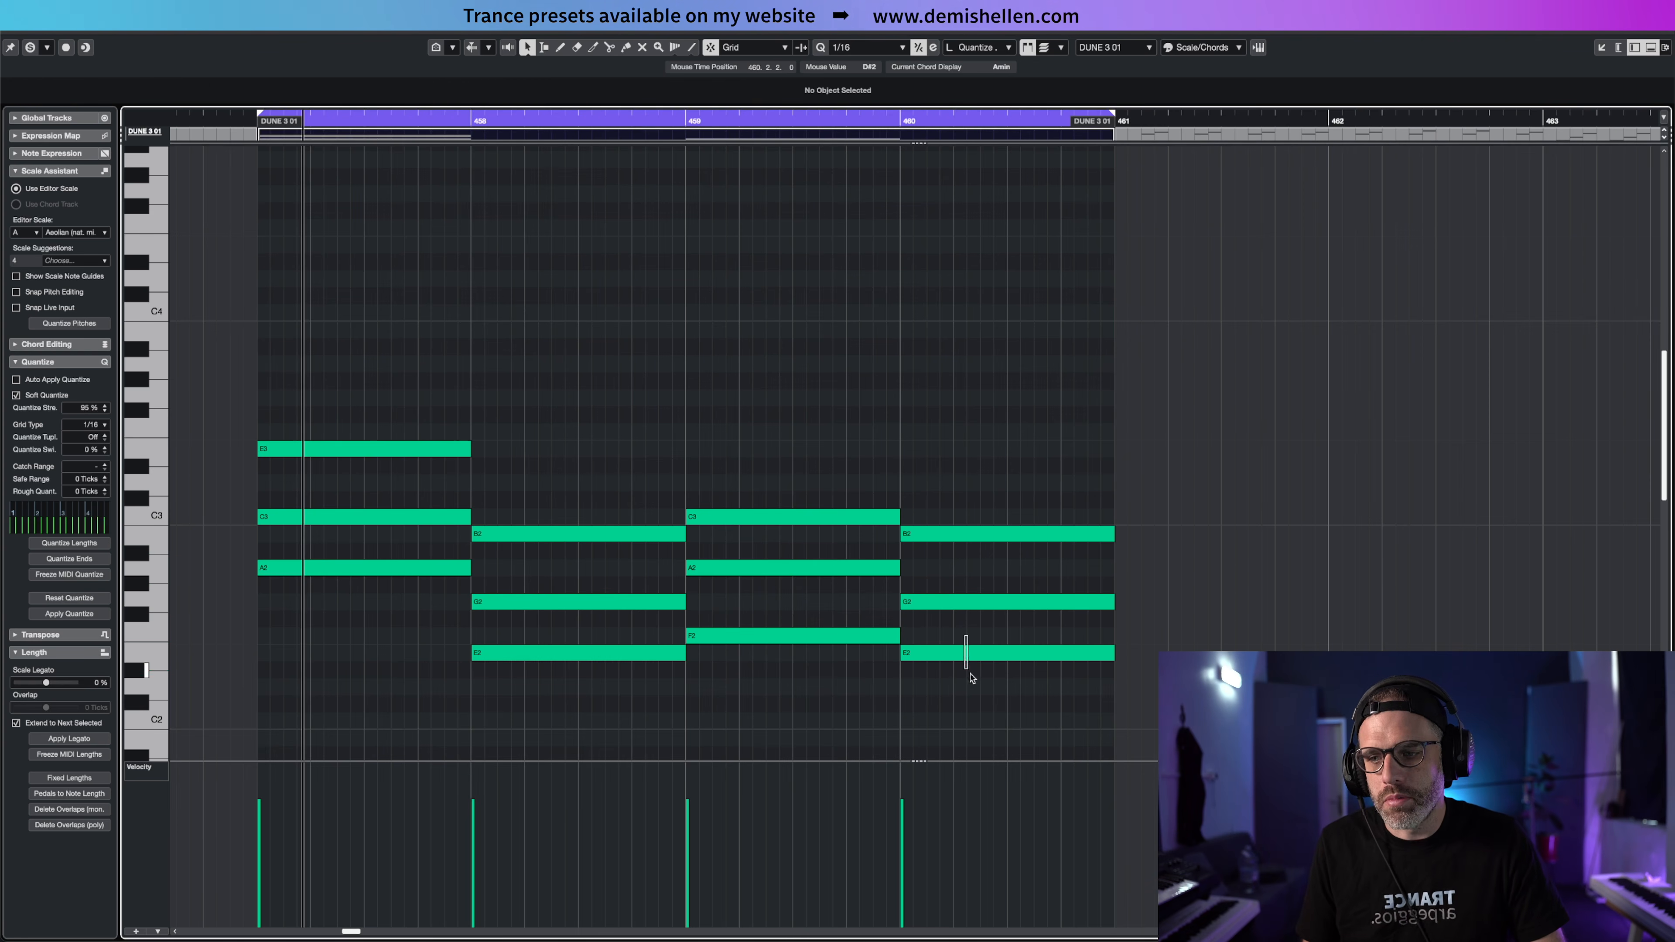
{"action": "left_click", "coordinate": [967, 655]}
{"action": "key", "text": "shift+Up"}
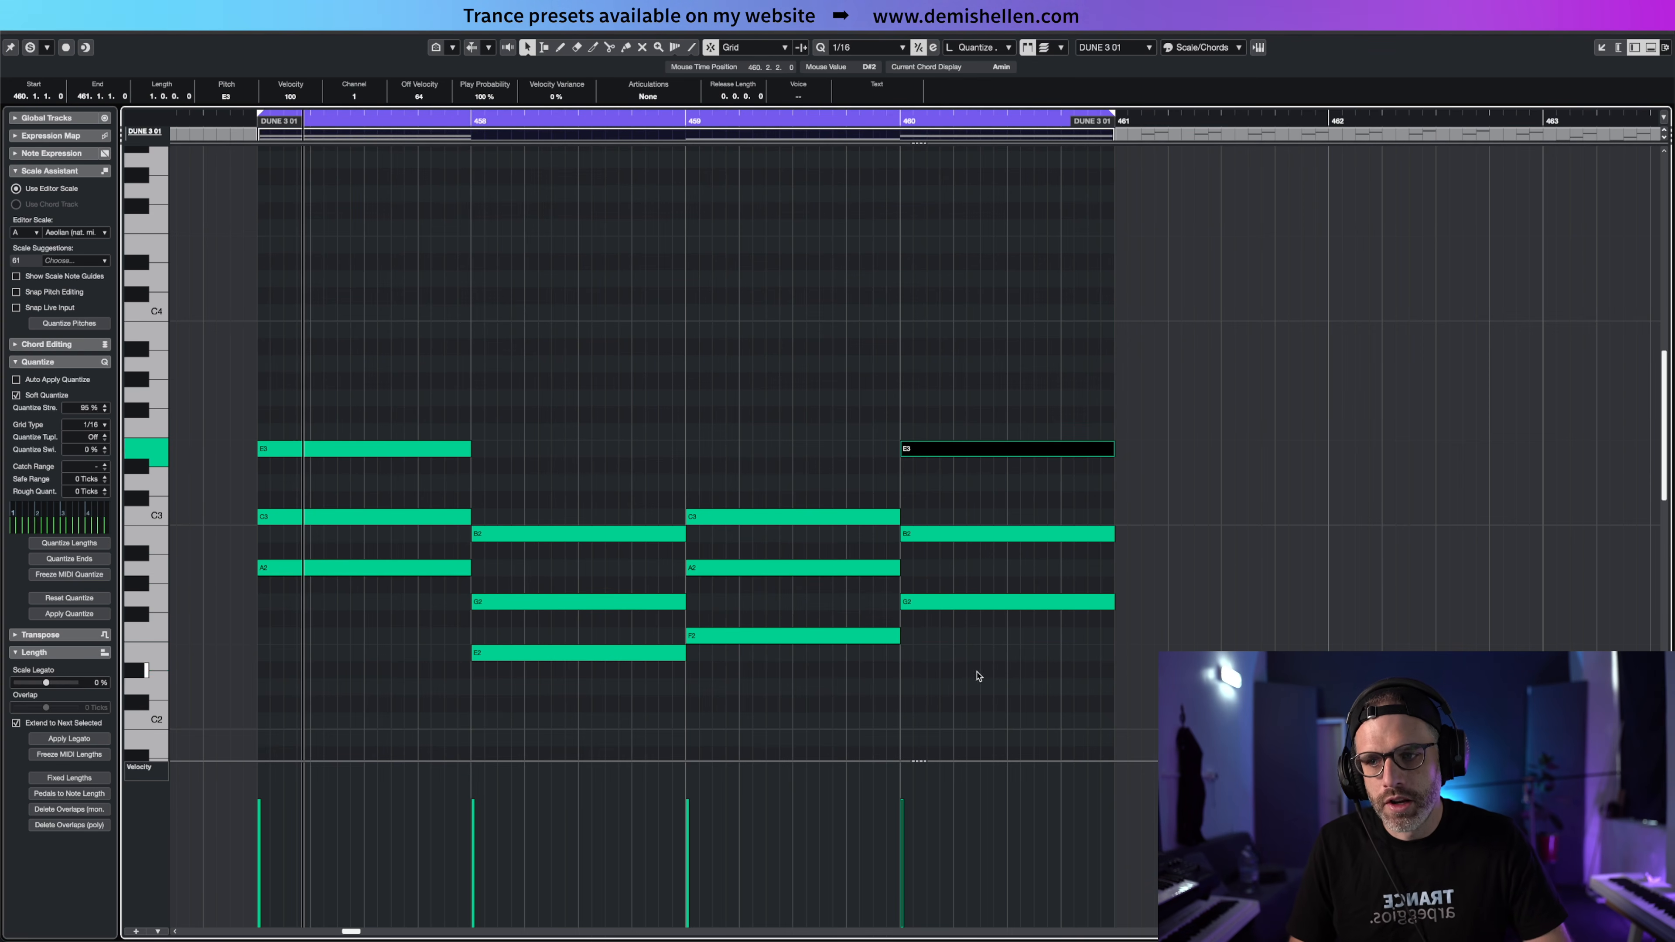
{"action": "left_click", "coordinate": [992, 601]}
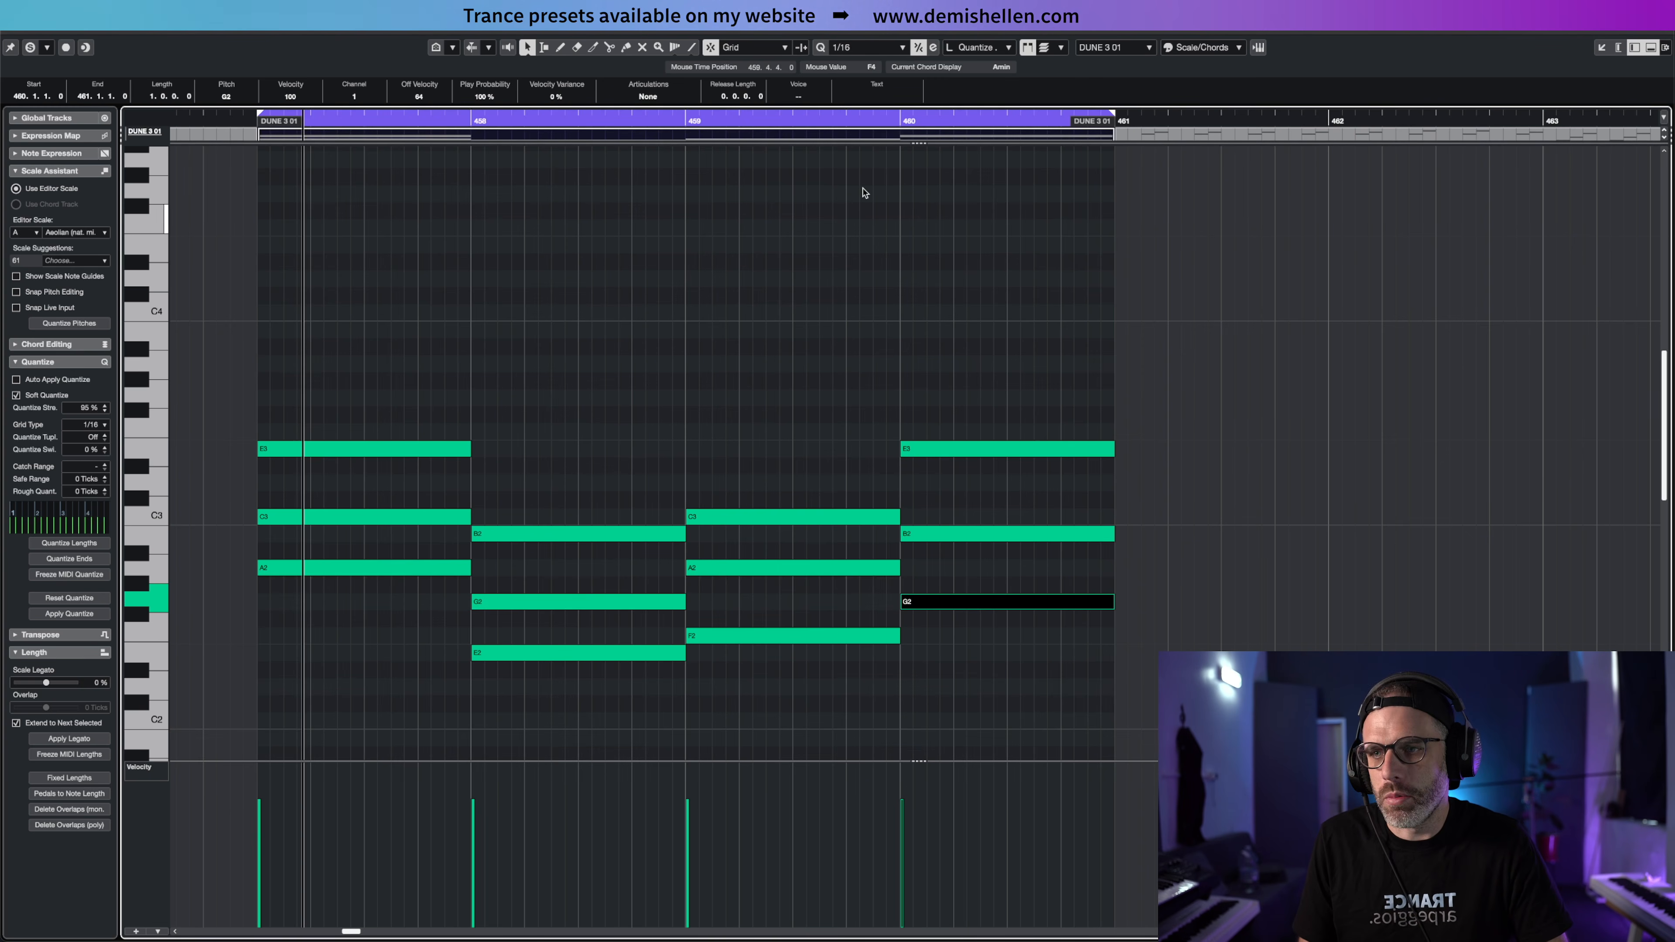
{"action": "left_click", "coordinate": [827, 123]}
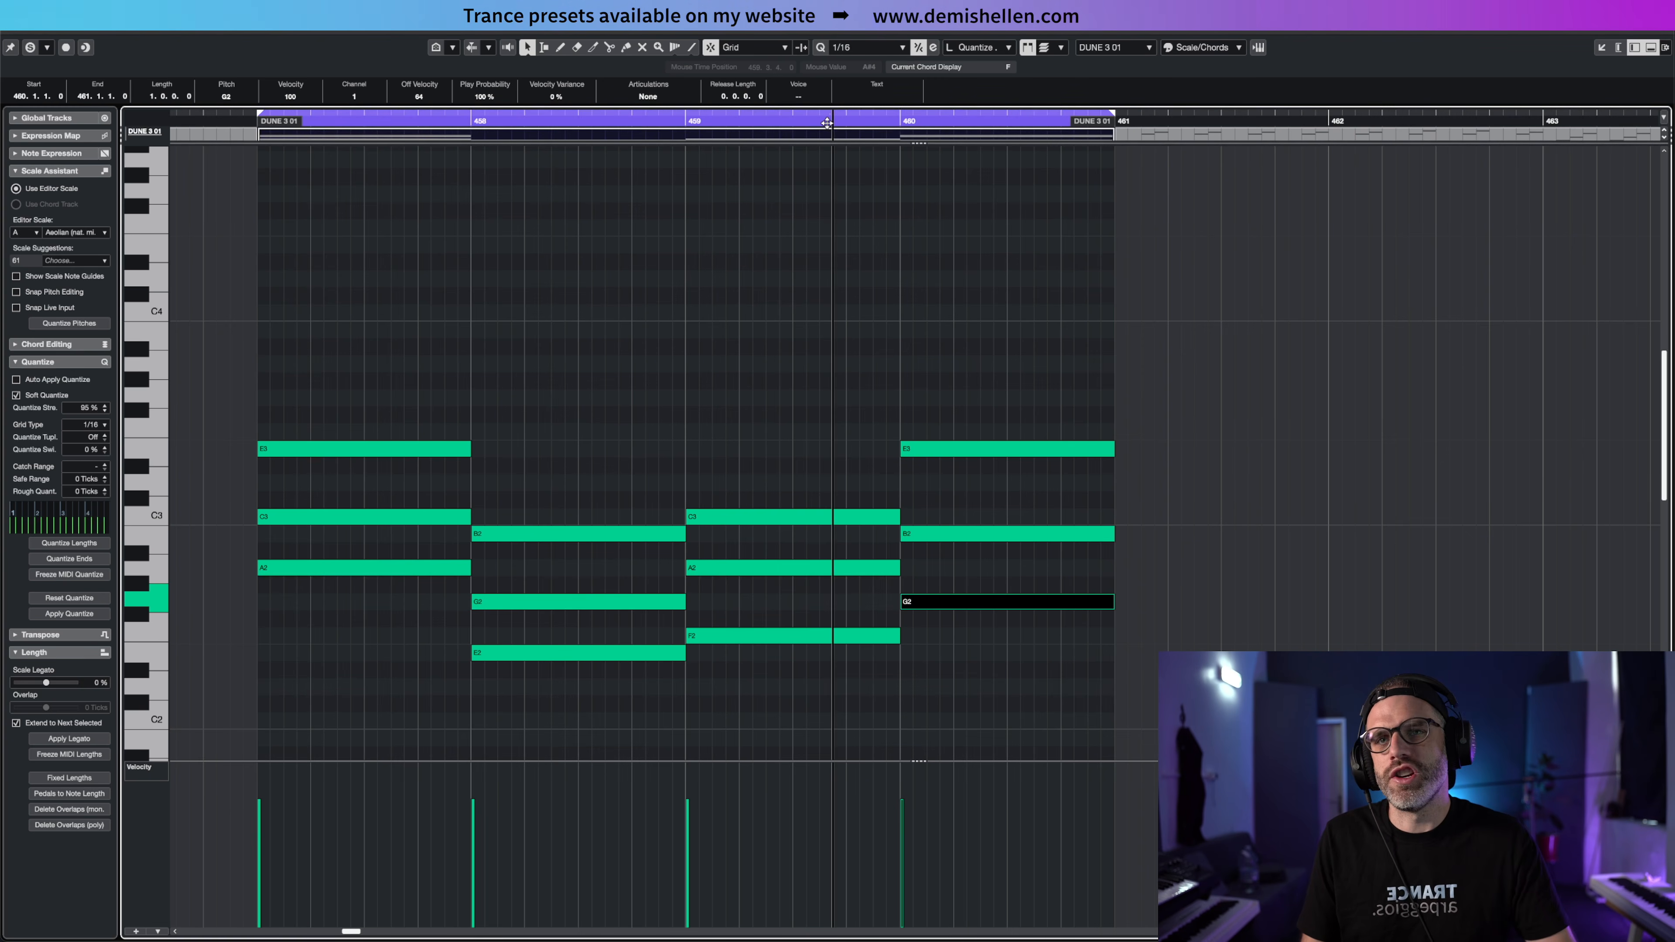
{"action": "key", "text": "space"}
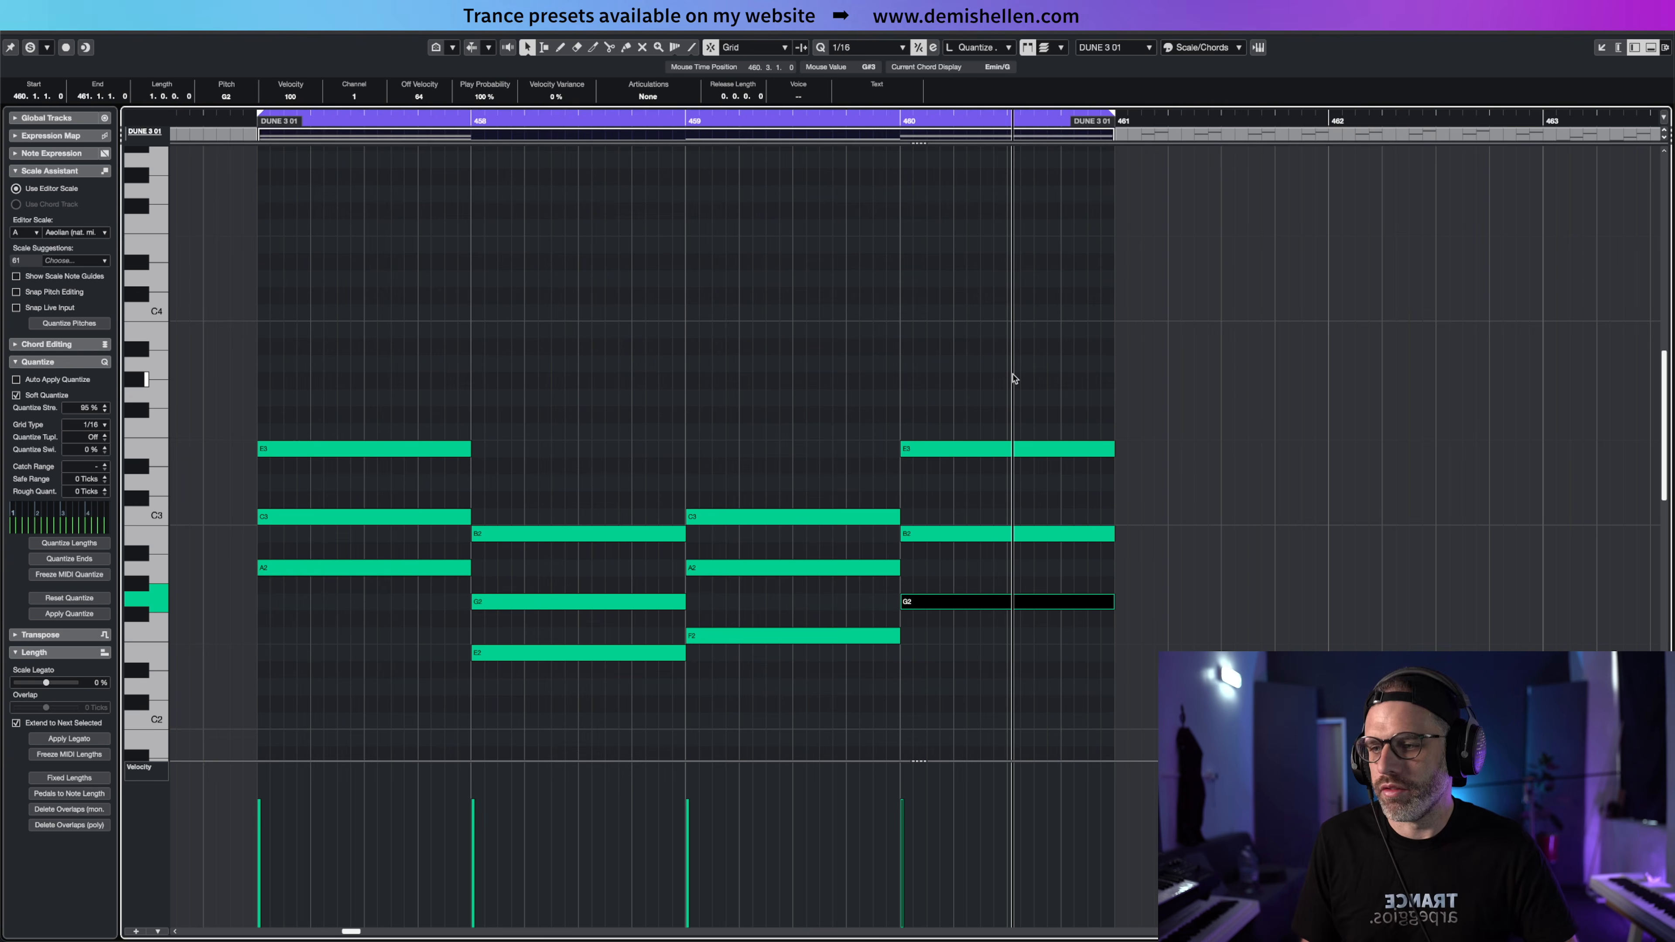
{"action": "left_click", "coordinate": [785, 328]}
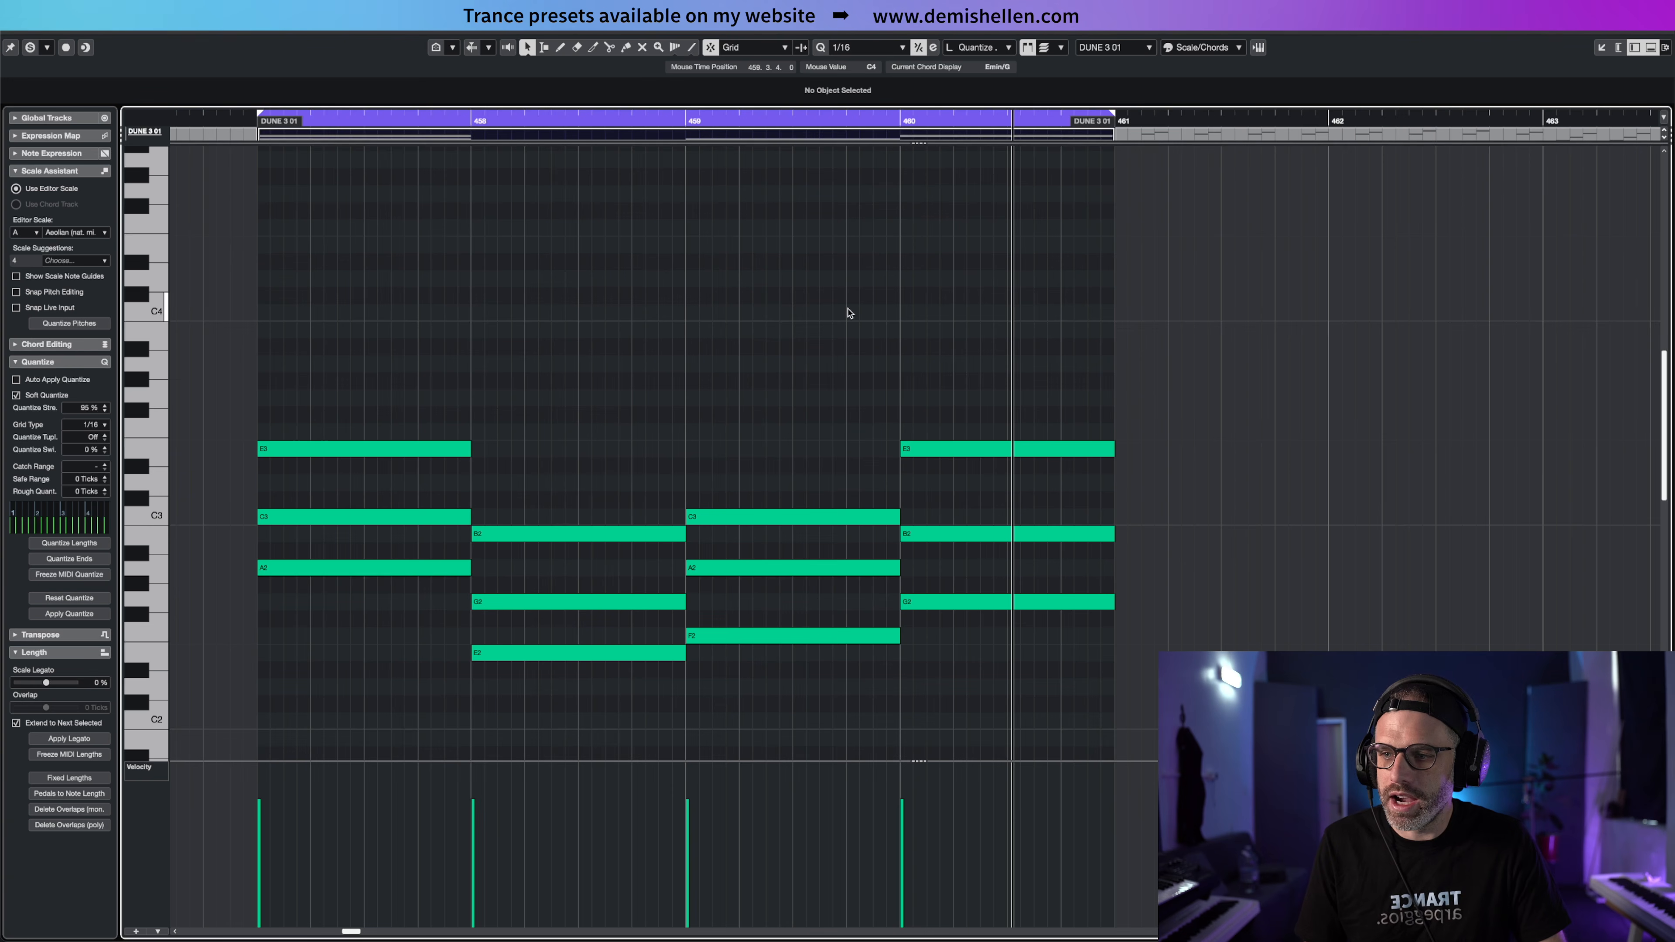
Raise the G2 in the second chord by a semitone to G#2
{"action": "left_click", "coordinate": [501, 602]}
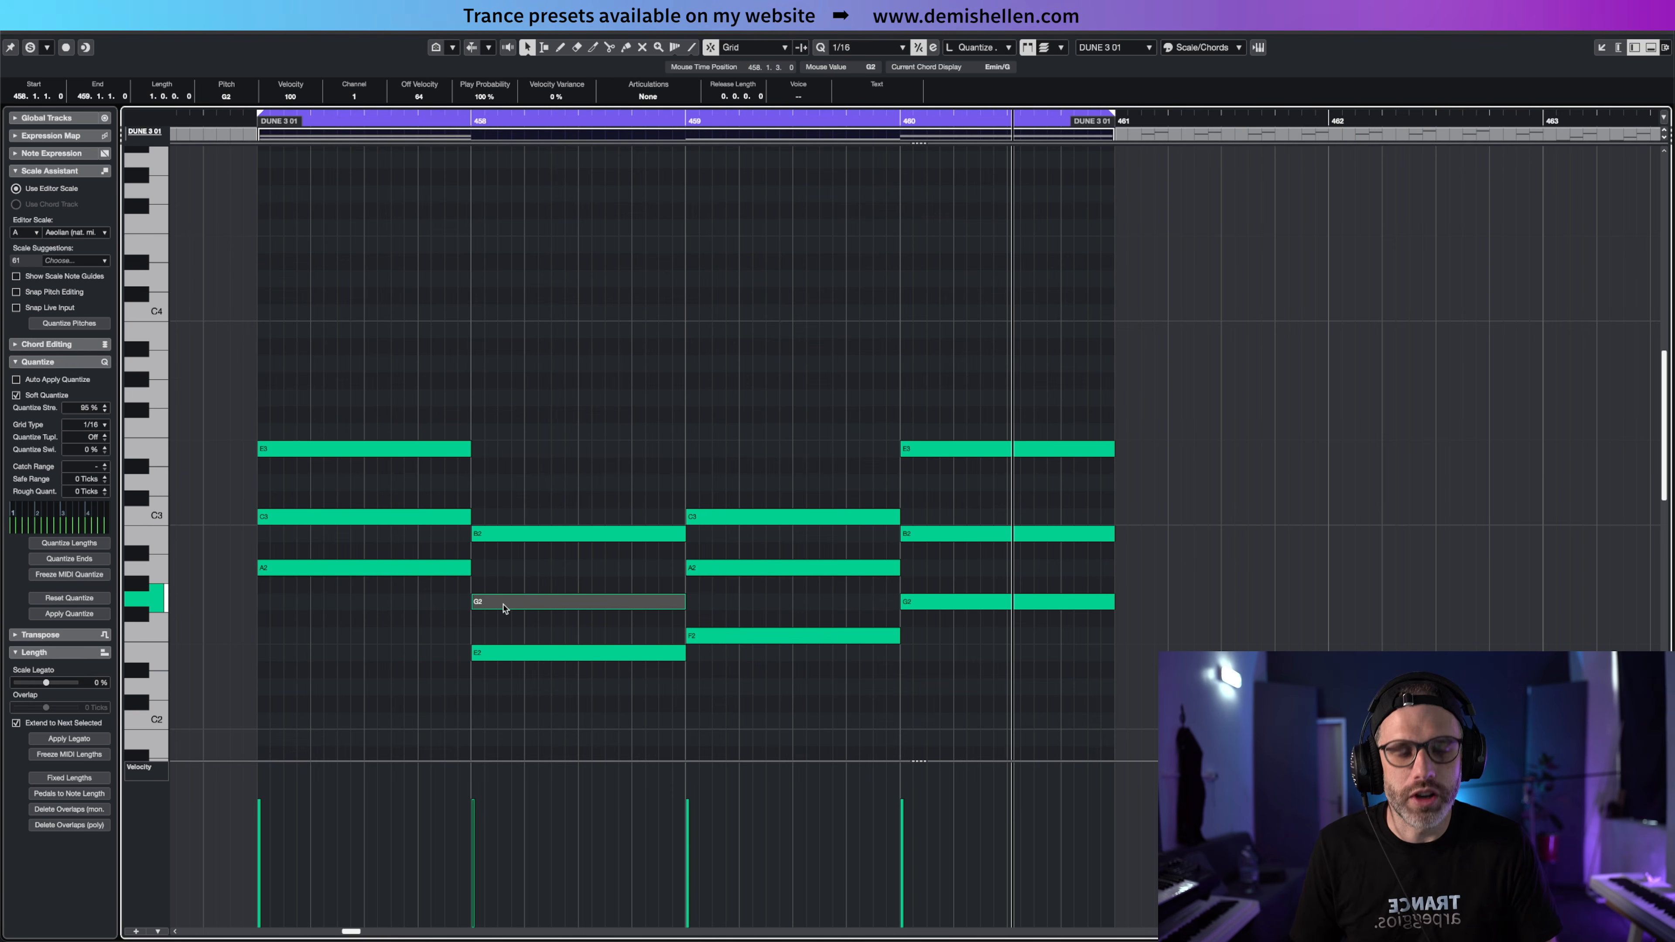
{"action": "key", "text": "Up"}
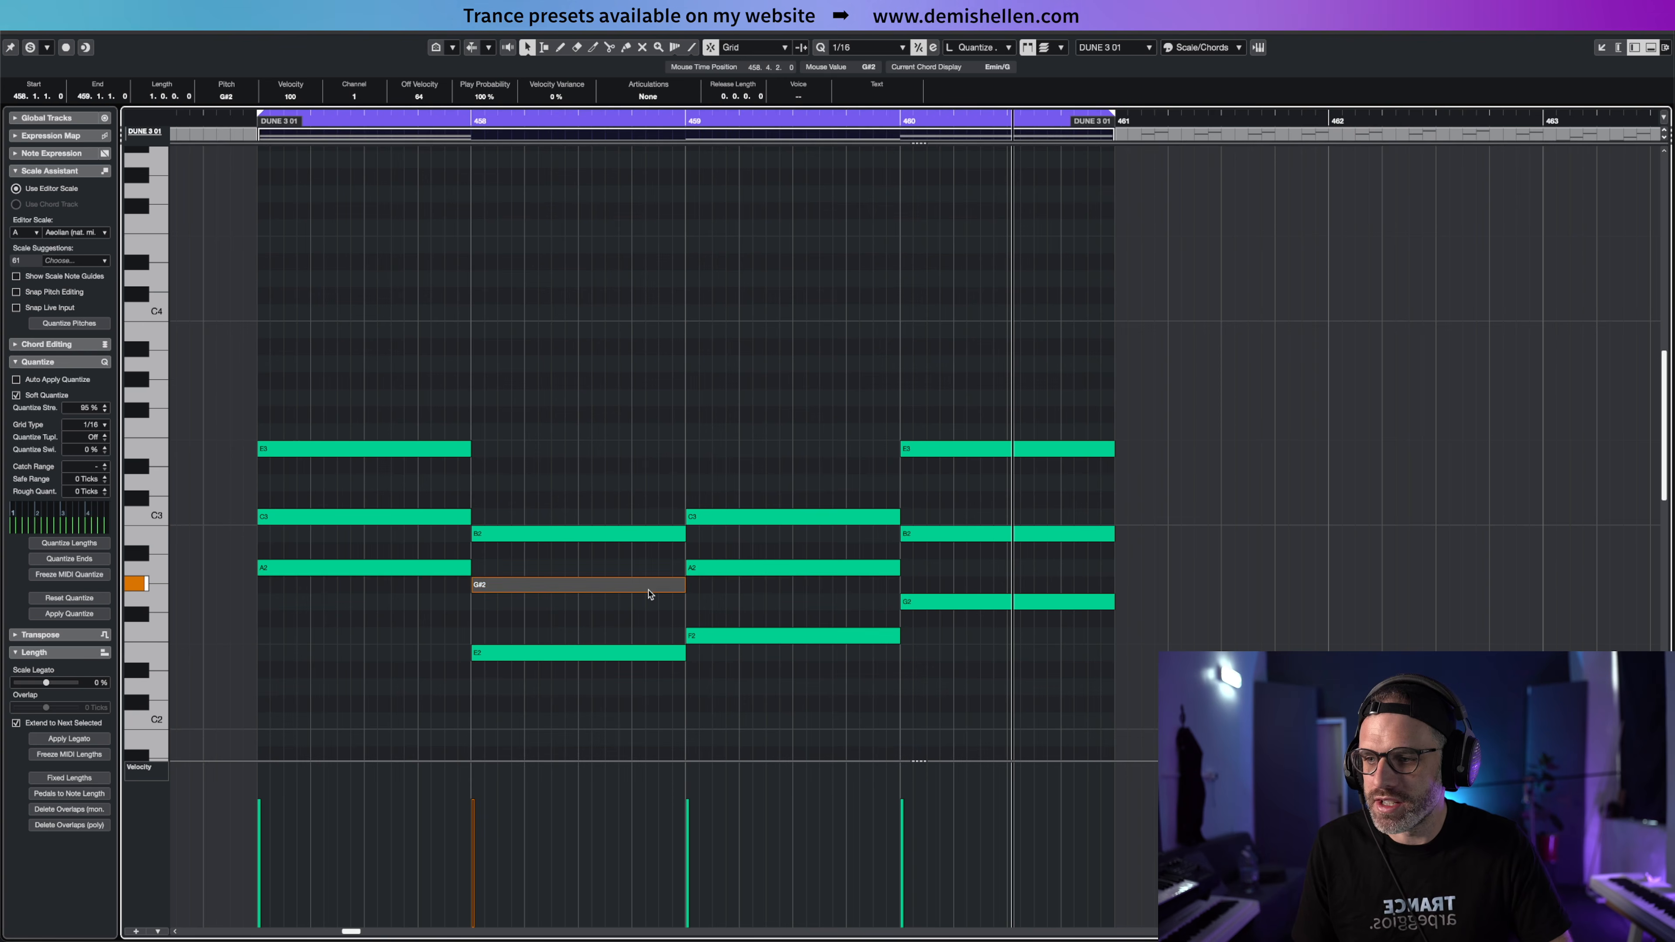
{"action": "left_click_drag", "start_coordinate": [628, 601], "coordinate": [595, 633]}
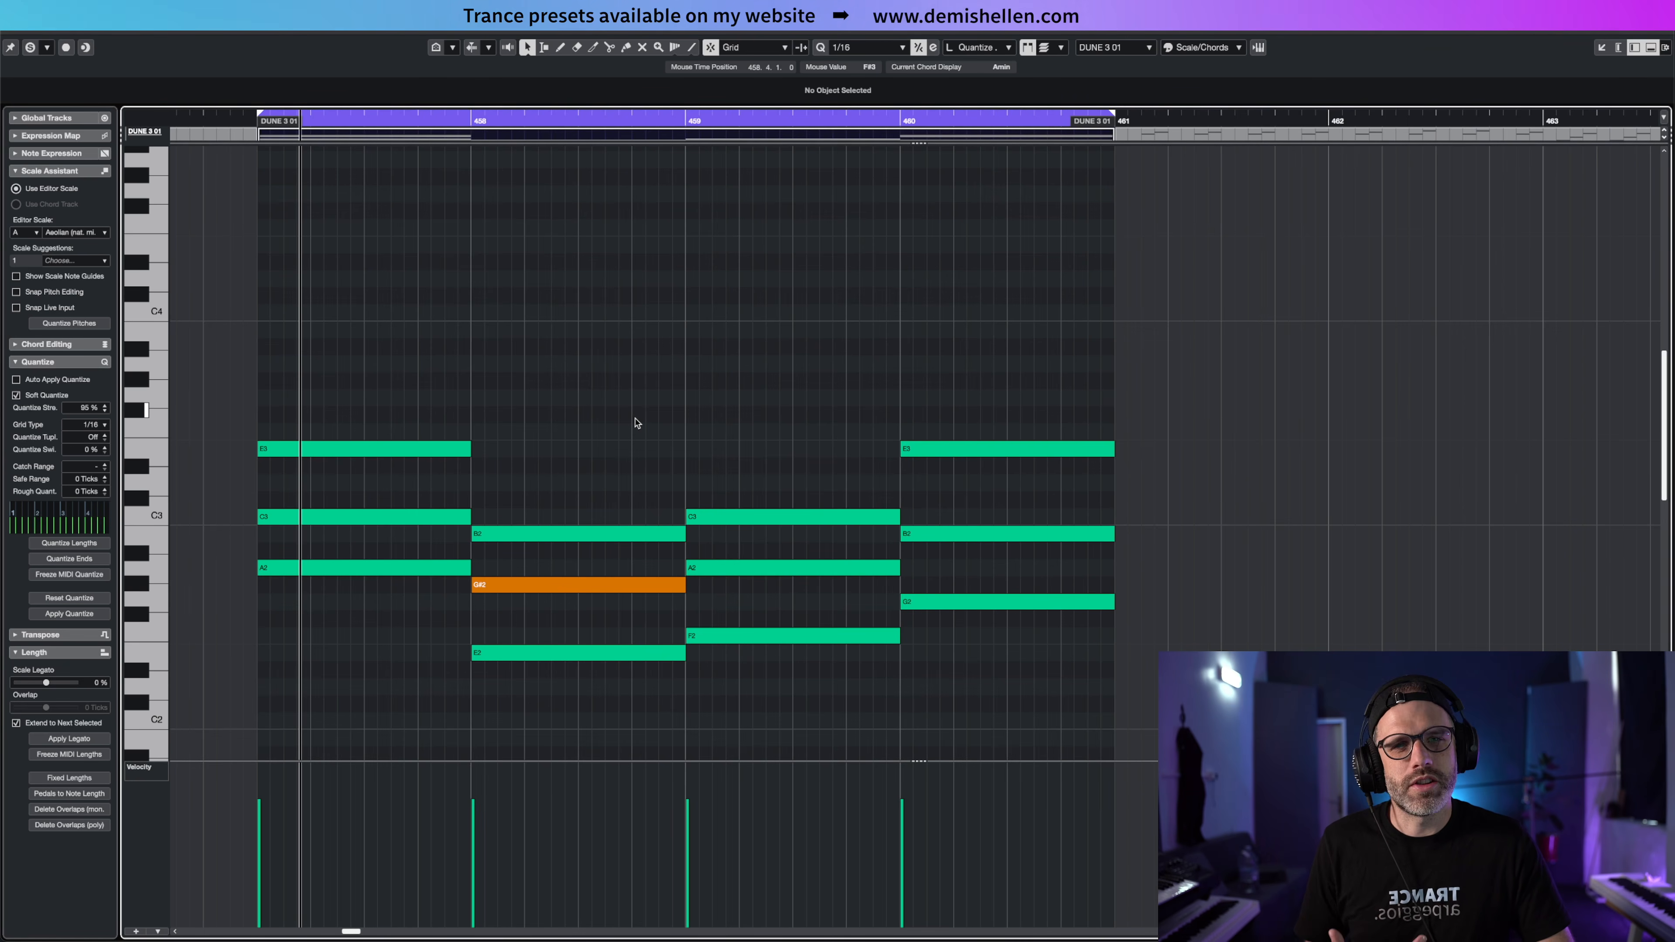
Compare the second chord with G2 and G#2, returning to G#2, and check the G#2 against the first chord's A2
{"action": "left_click_drag", "start_coordinate": [597, 578], "coordinate": [601, 594]}
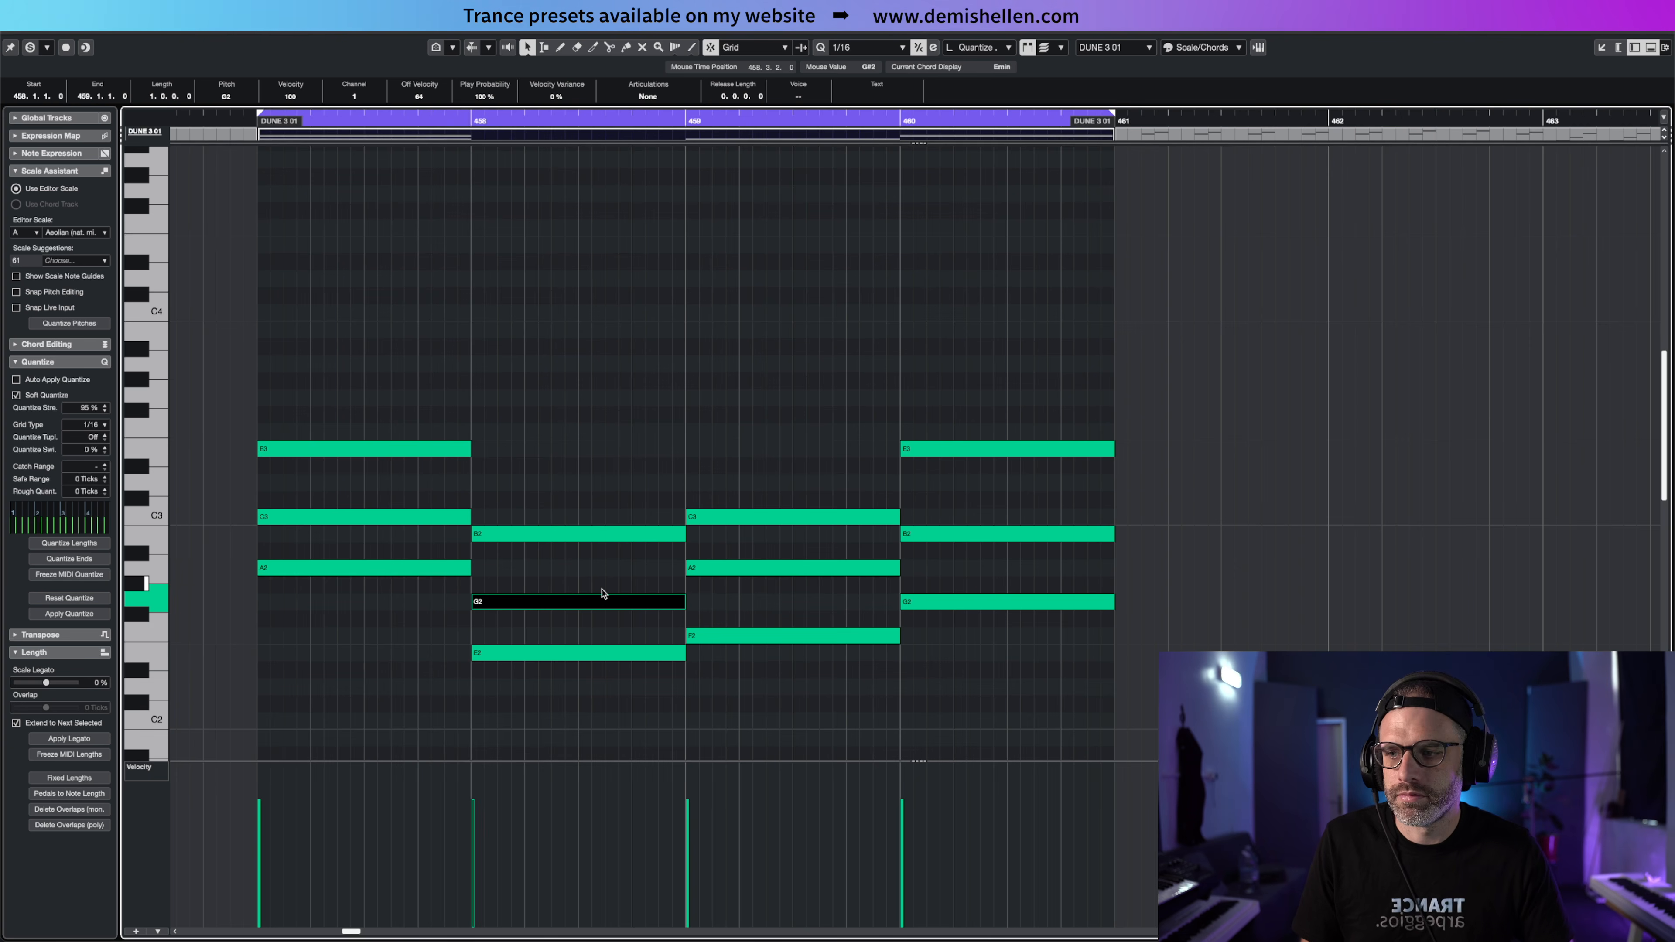
{"action": "key", "text": "Up"}
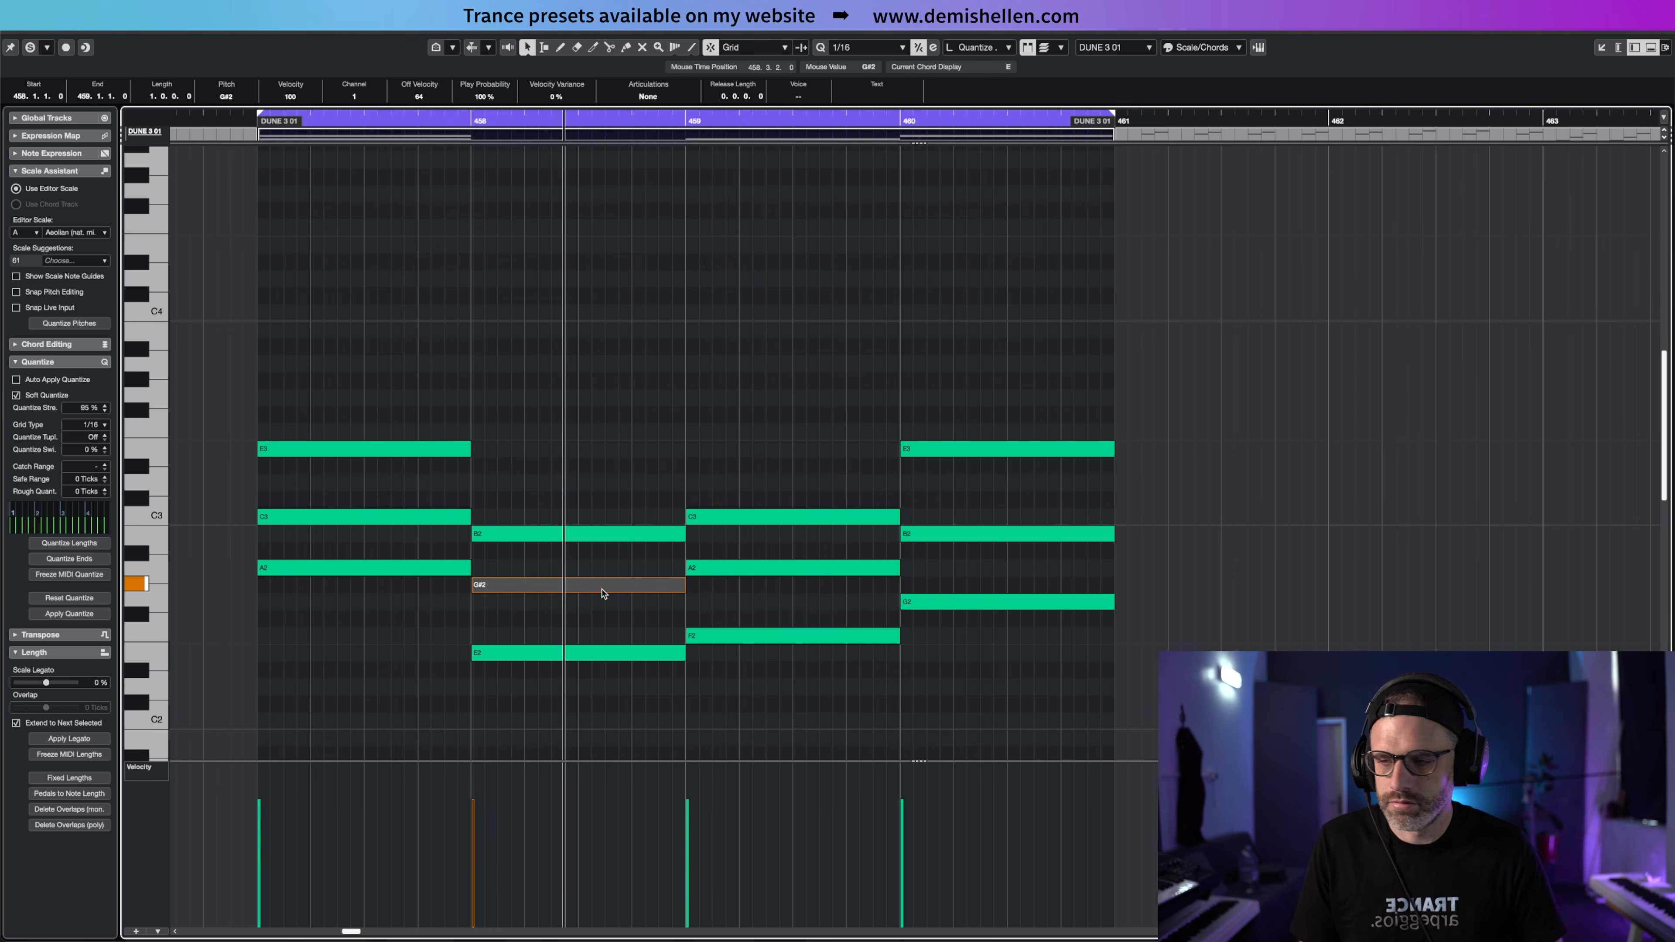
{"action": "left_click", "coordinate": [423, 116]}
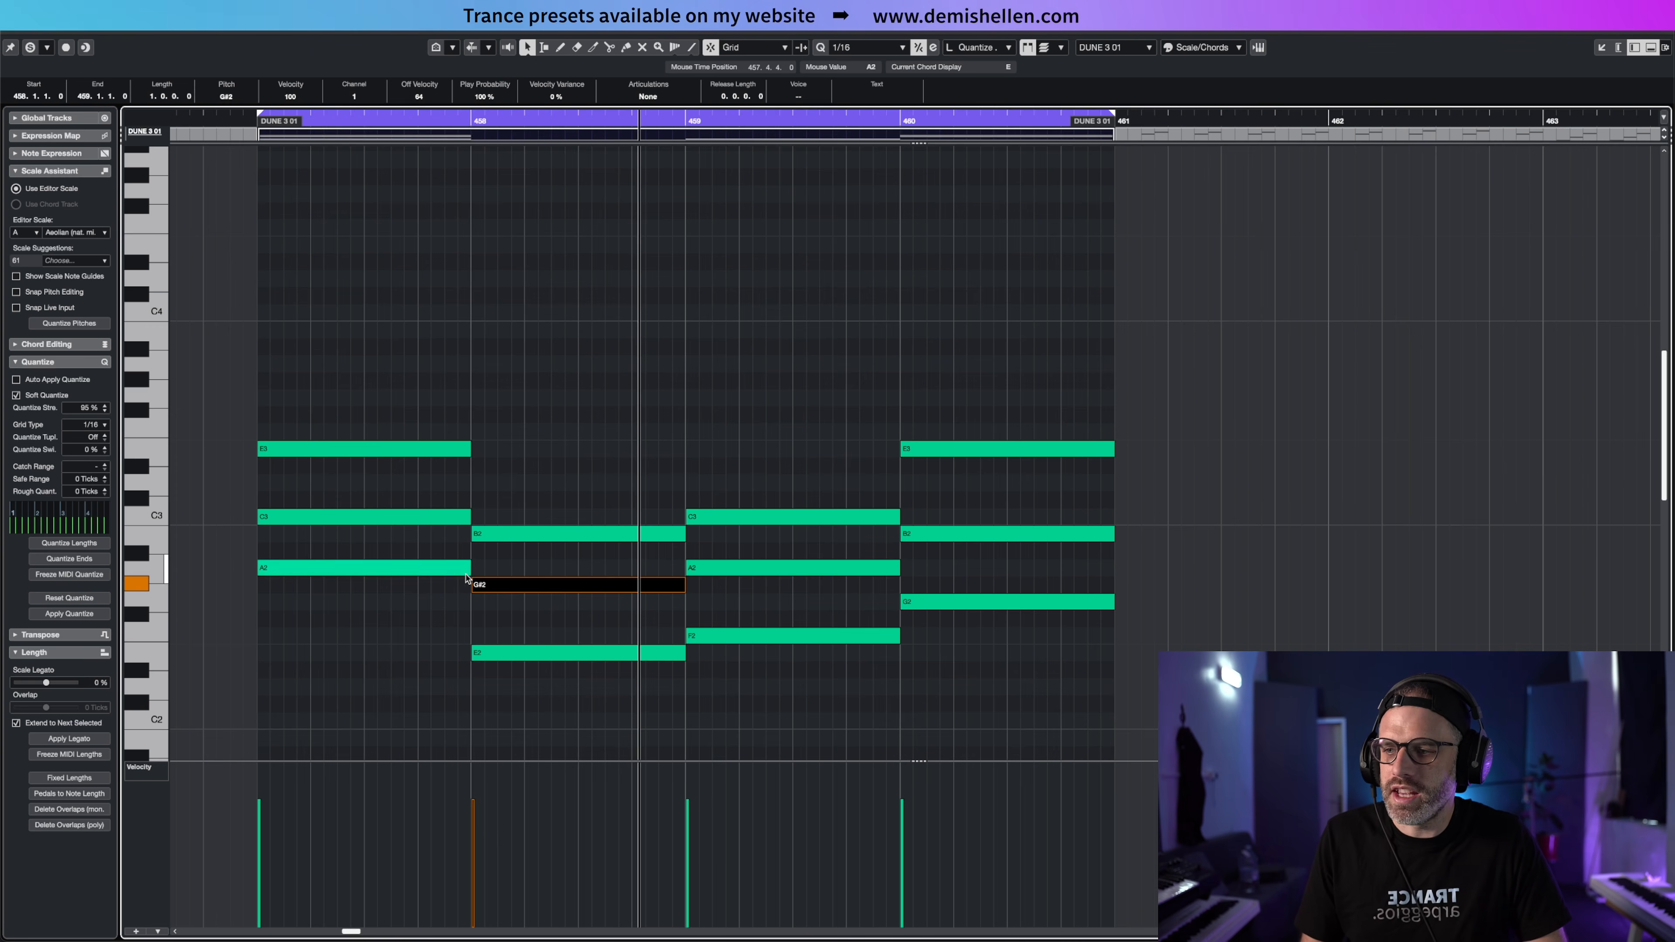
{"action": "key", "text": "Left"}
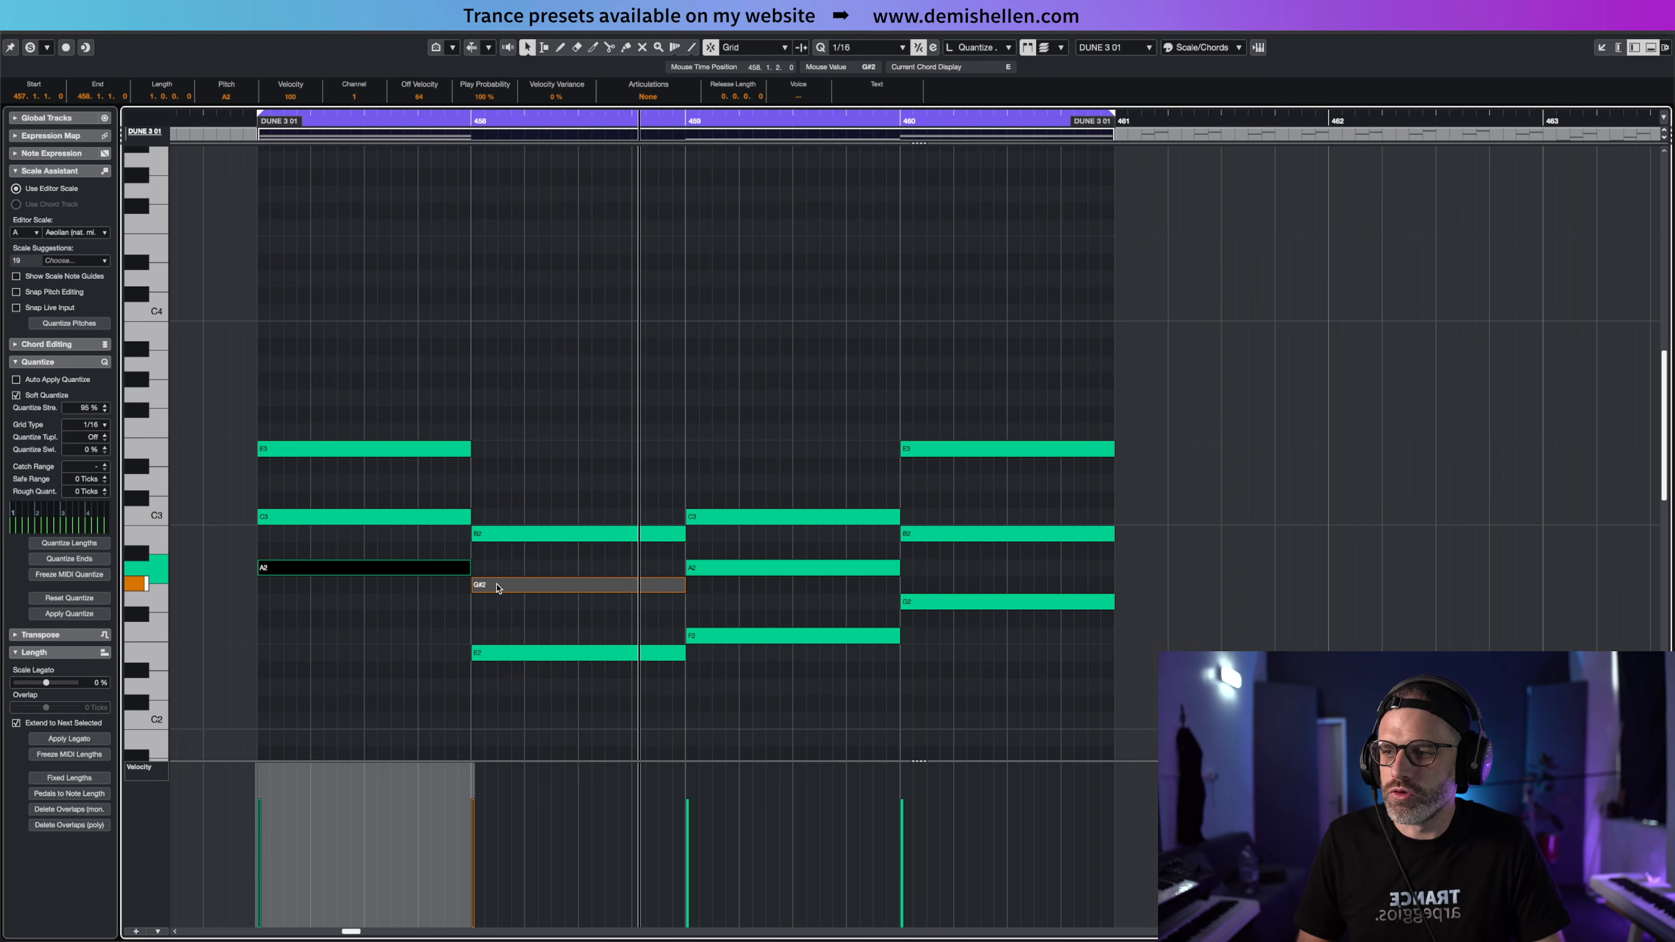
{"action": "left_click_drag", "start_coordinate": [489, 591], "coordinate": [506, 599]}
{"action": "key", "text": "Up"}
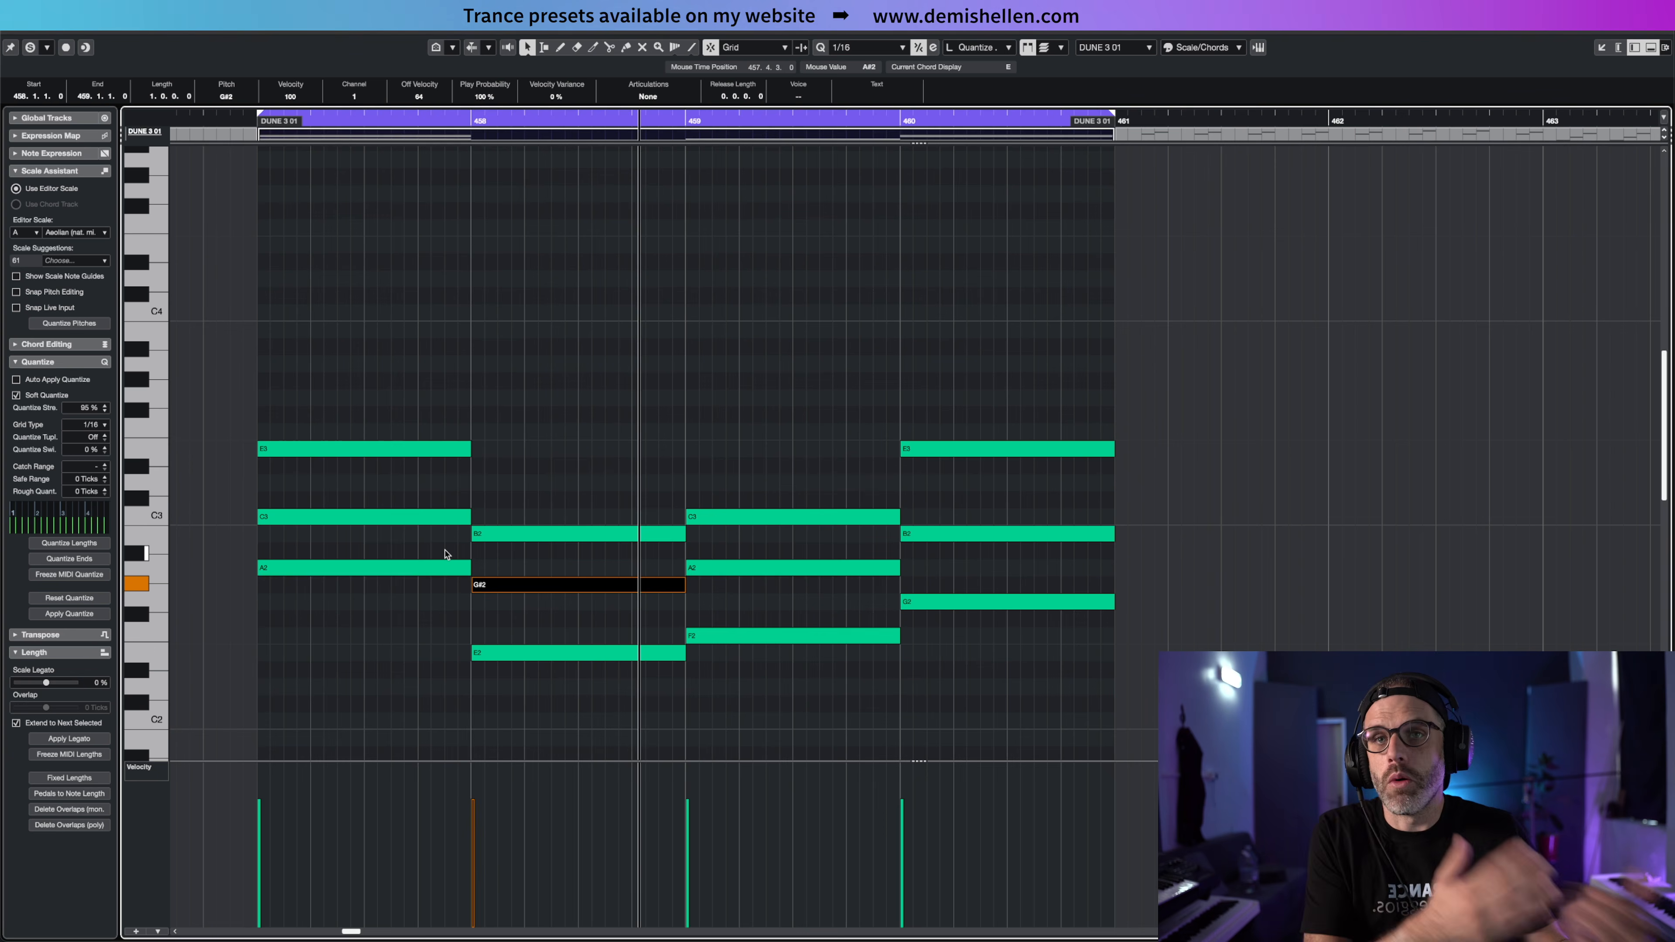
Copy the A2, G#2, A2 and B2 notes of the four chords one octave up to A3, G#3, A3 and B3
{"action": "left_click", "coordinate": [422, 586]}
{"action": "left_click_drag", "start_coordinate": [421, 582], "coordinate": [421, 583]}
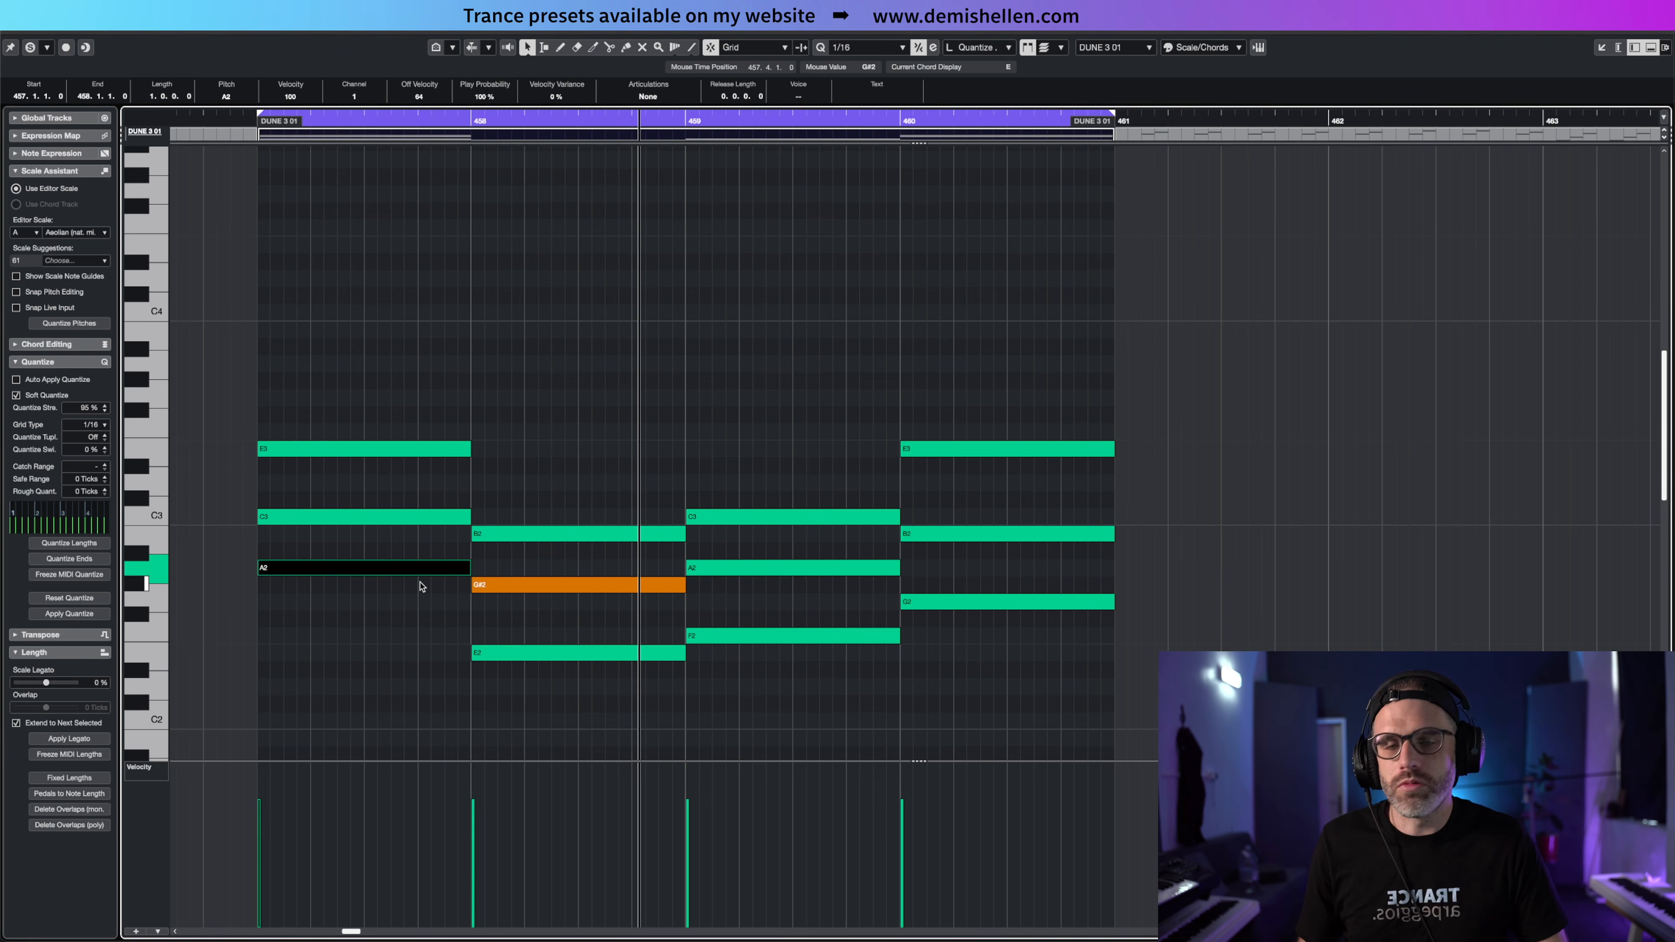
{"action": "left_click", "coordinate": [580, 585], "text": "shift"}
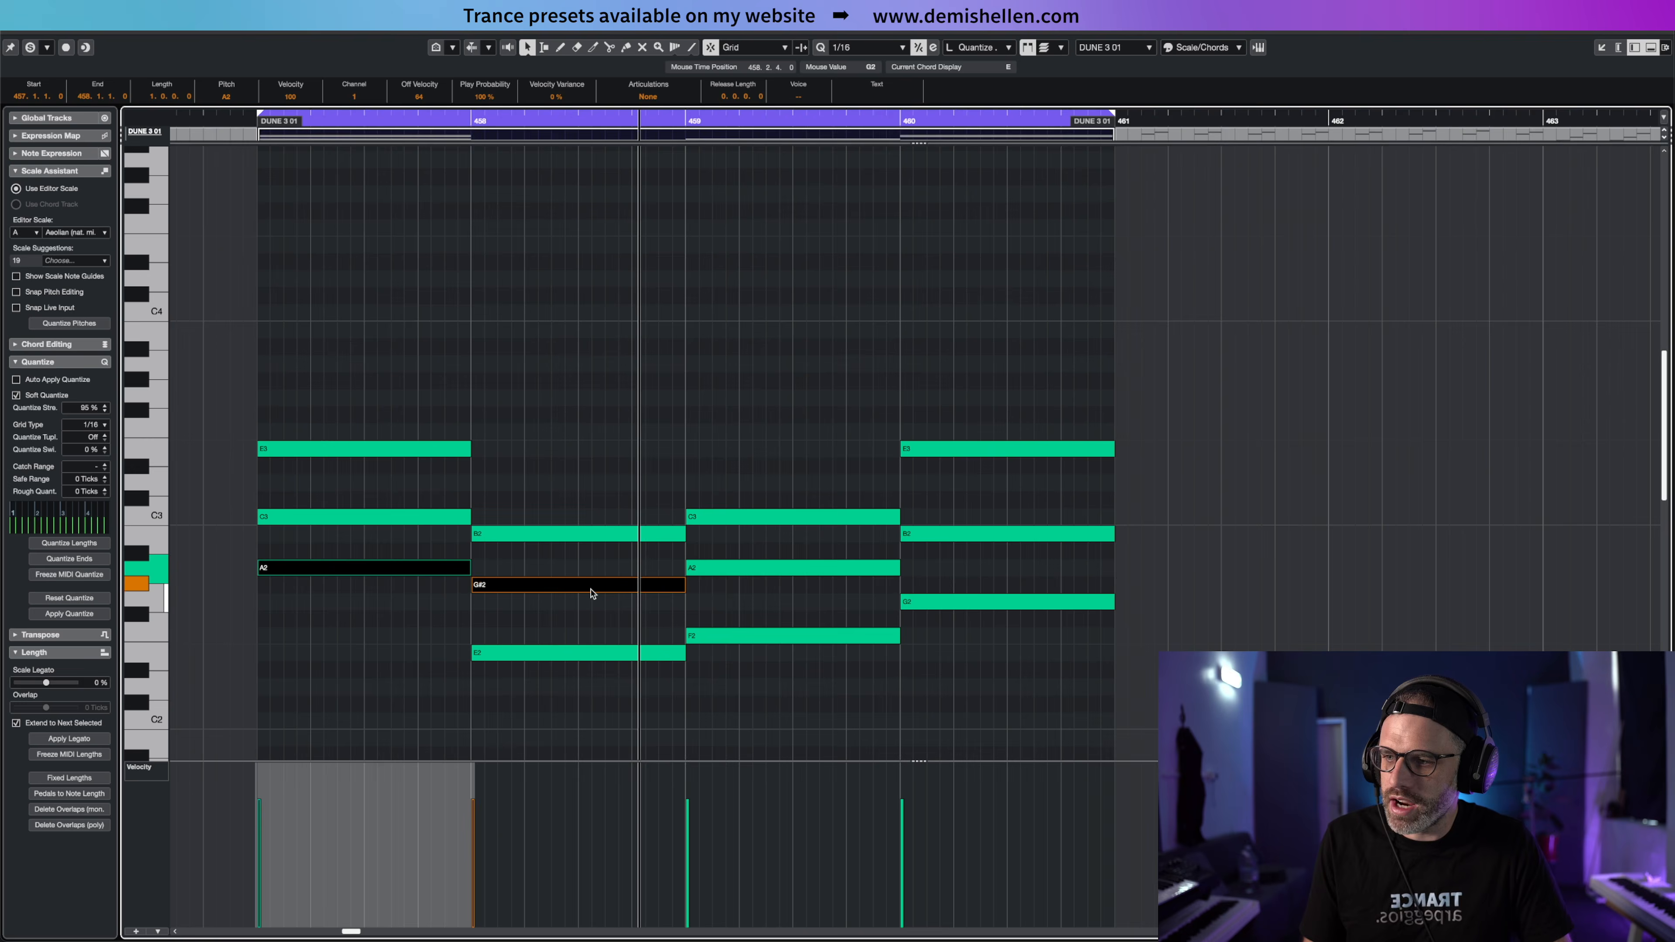
{"action": "left_click", "coordinate": [745, 567], "text": "shift"}
{"action": "left_click", "coordinate": [946, 533], "text": "shift"}
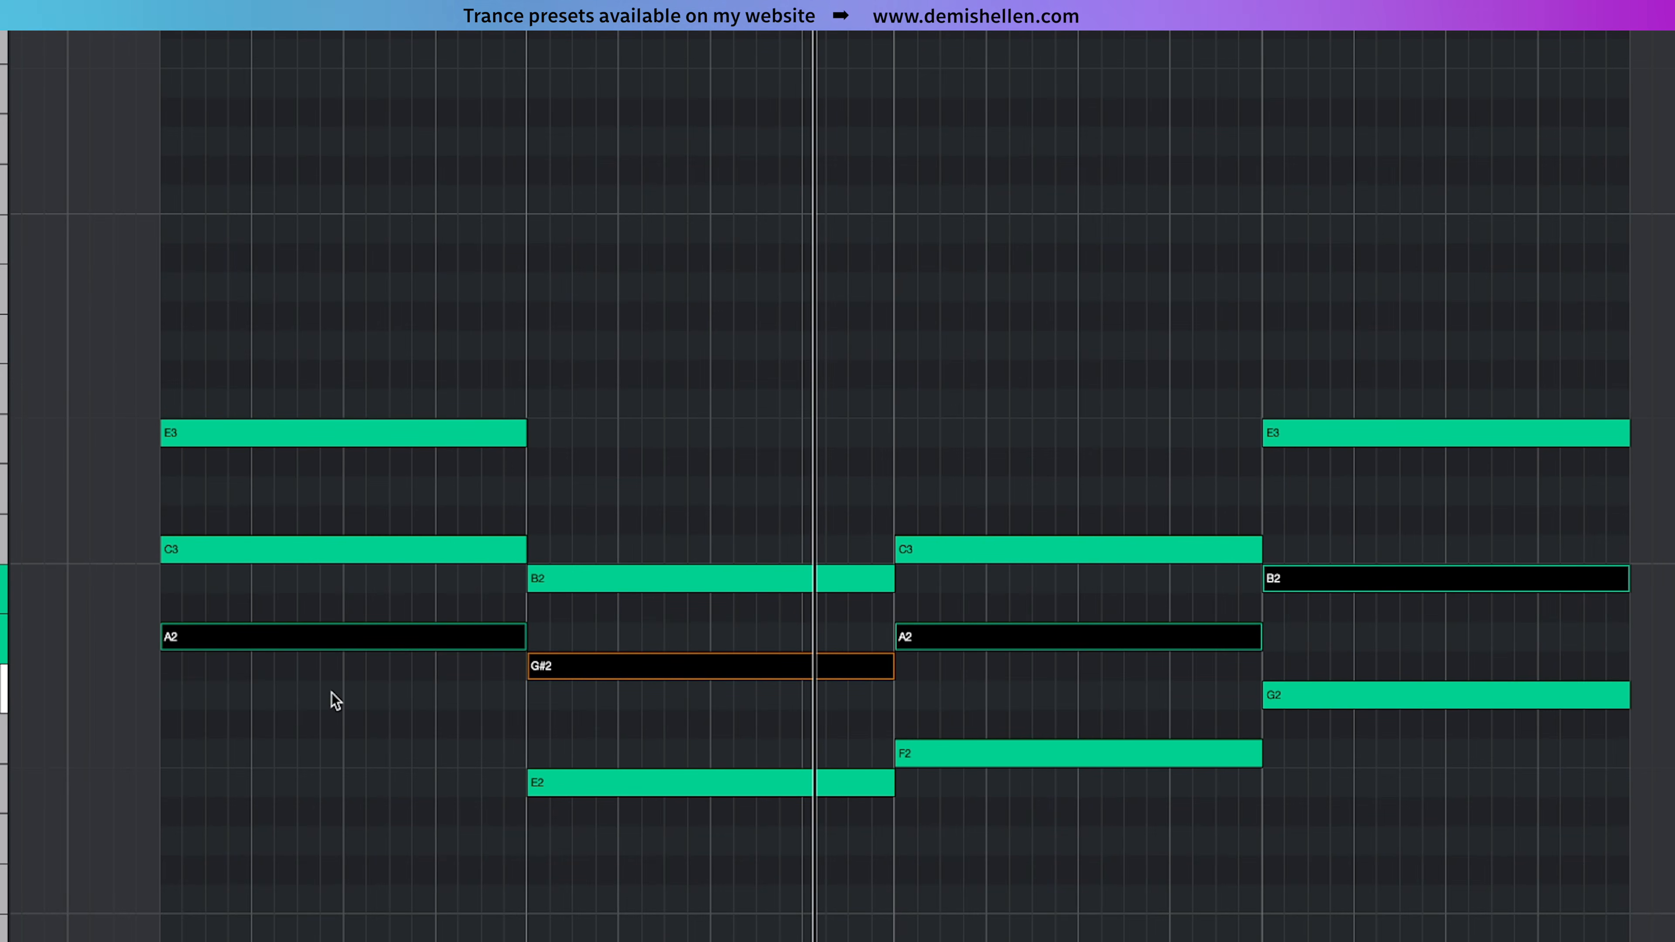
{"action": "left_click_drag", "start_coordinate": [243, 648], "coordinate": [246, 274]}
{"action": "left_click_drag", "start_coordinate": [369, 297], "coordinate": [1038, 370]}
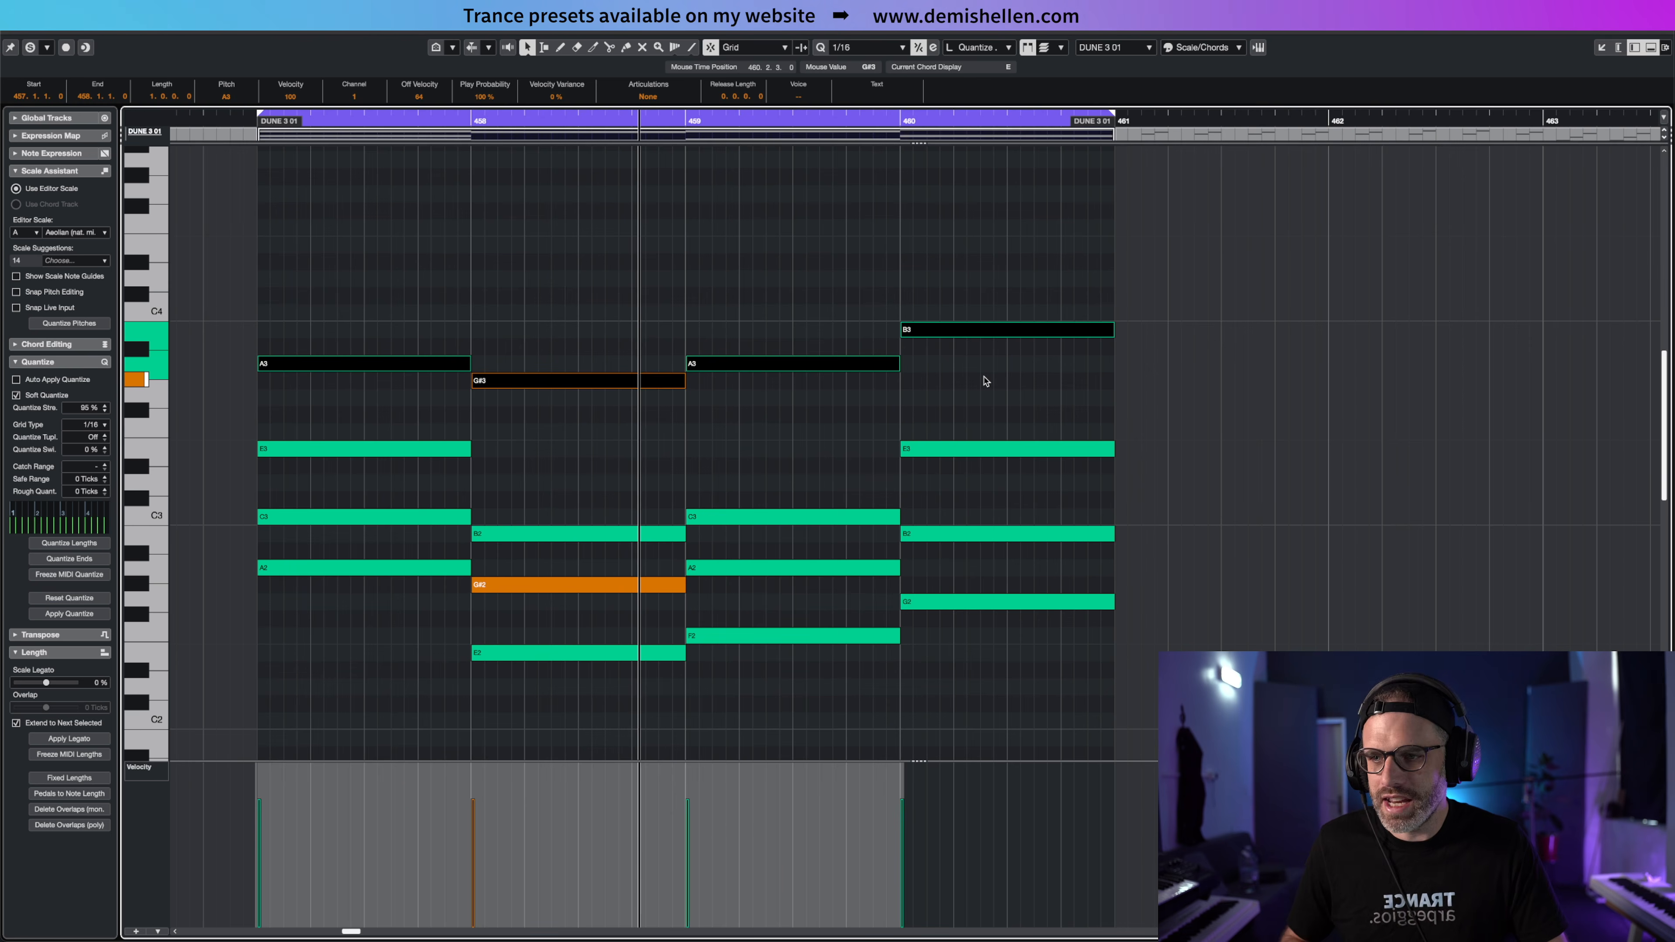
{"action": "left_click", "coordinate": [862, 428]}
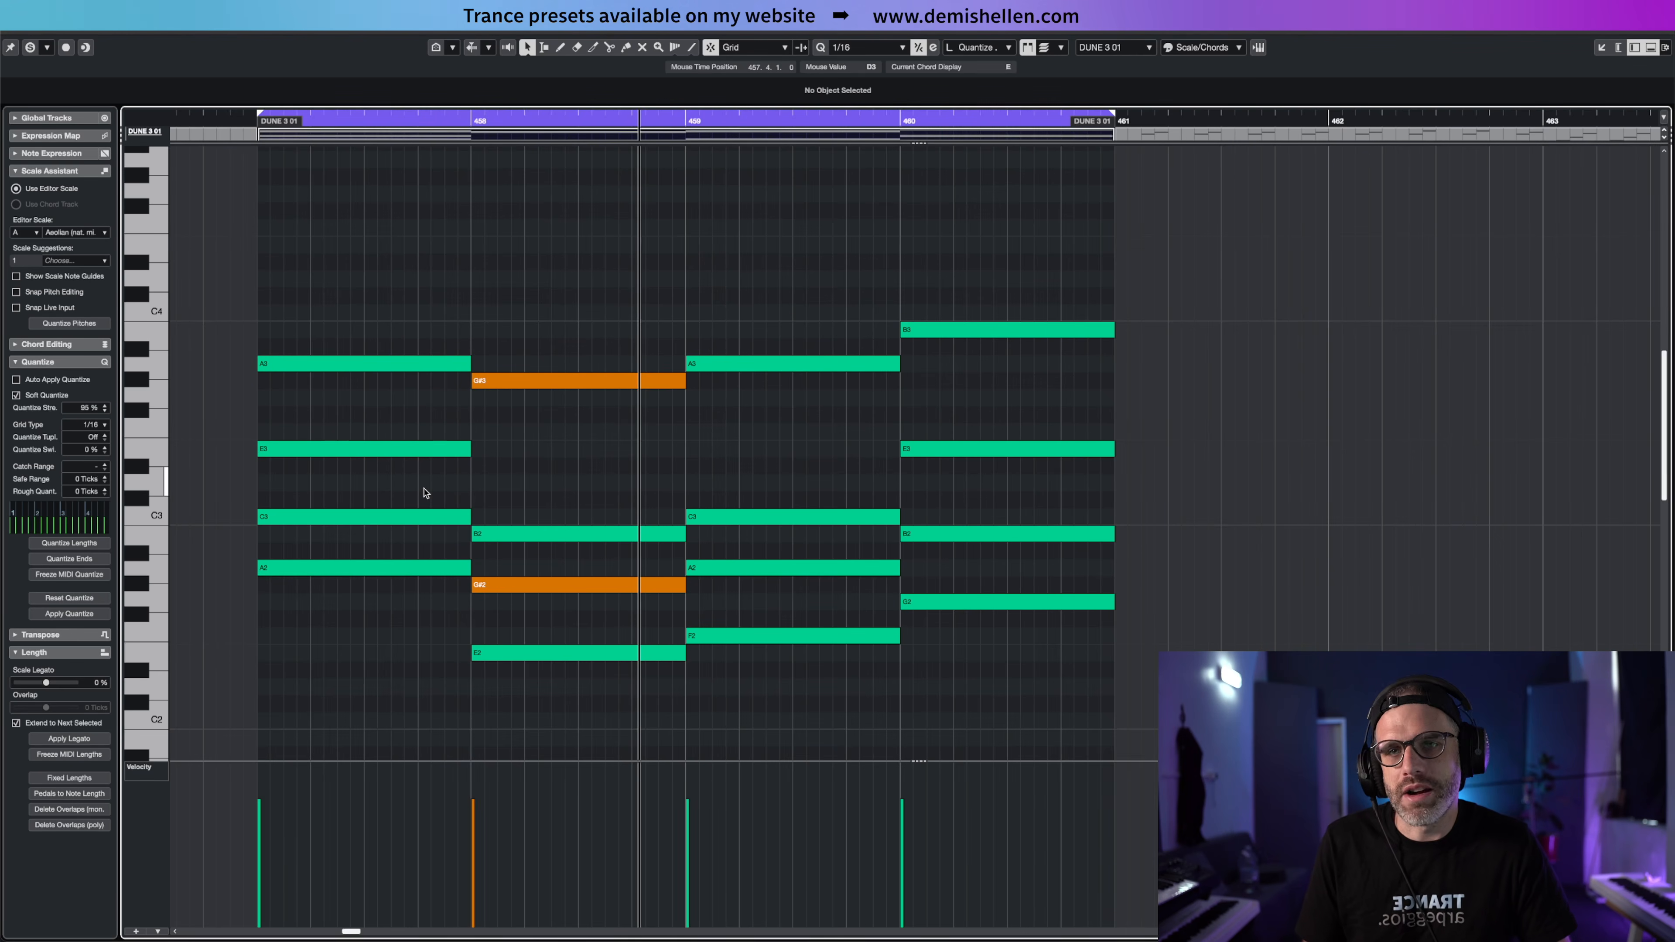
Thin out the chords by removing C3 from the first and third chords and B2 from the second and fourth
{"action": "left_click", "coordinate": [395, 519]}
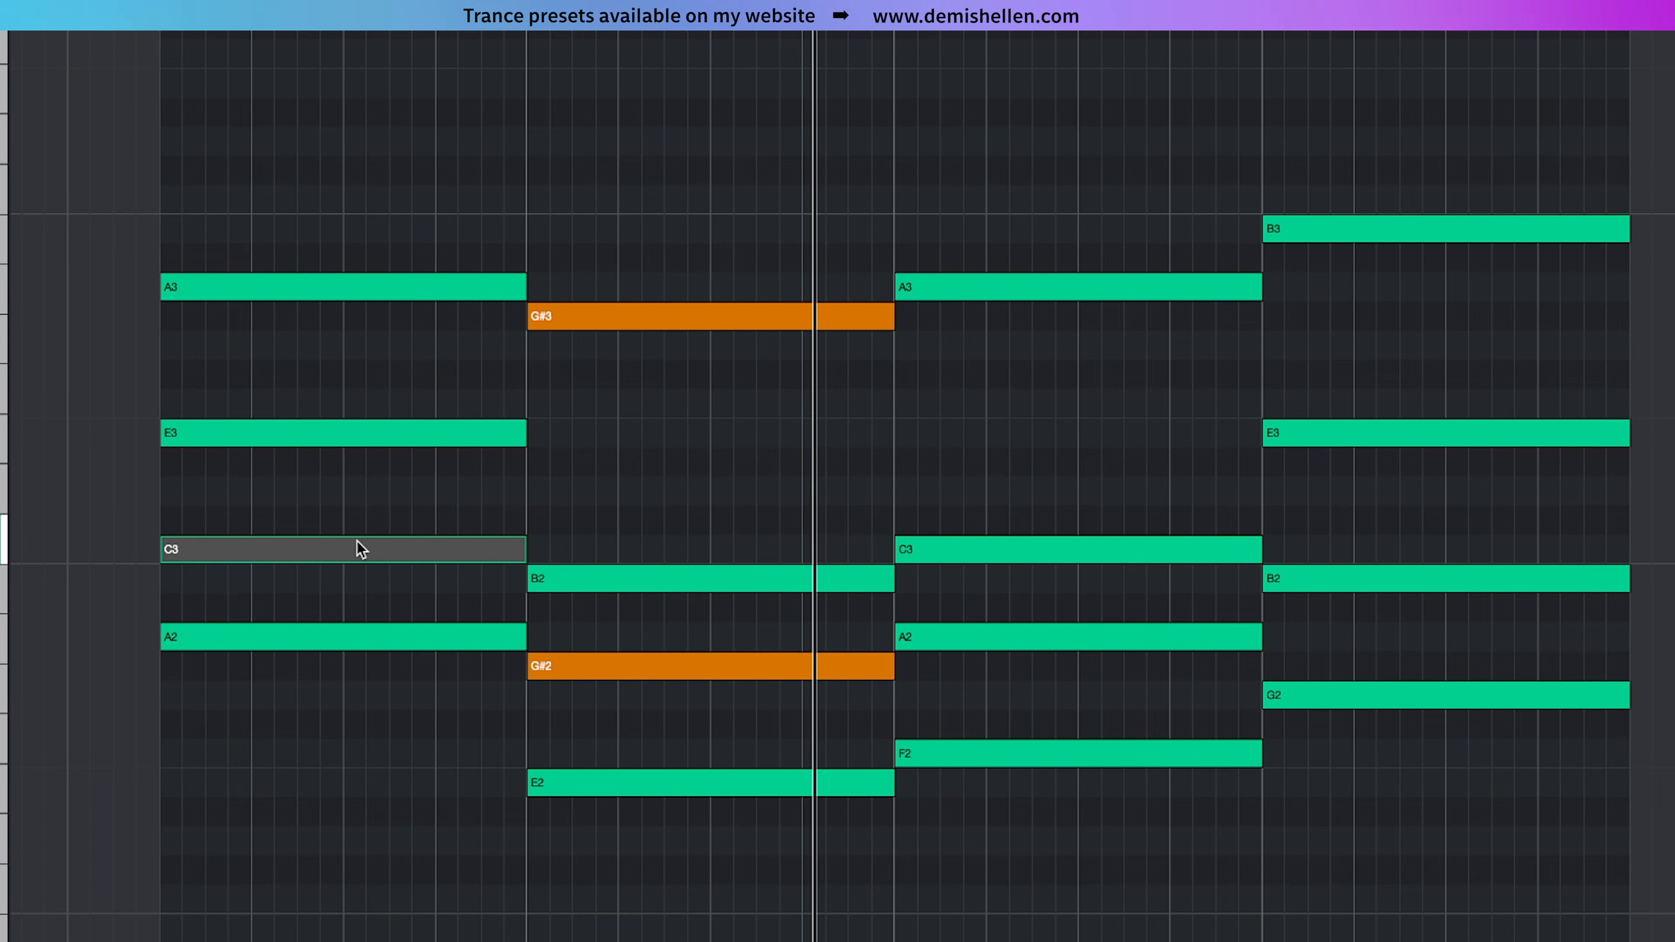
{"action": "key", "text": "Up"}
{"action": "key", "text": "Up"}
{"action": "key", "text": "Up"}
{"action": "key", "text": "Up"}
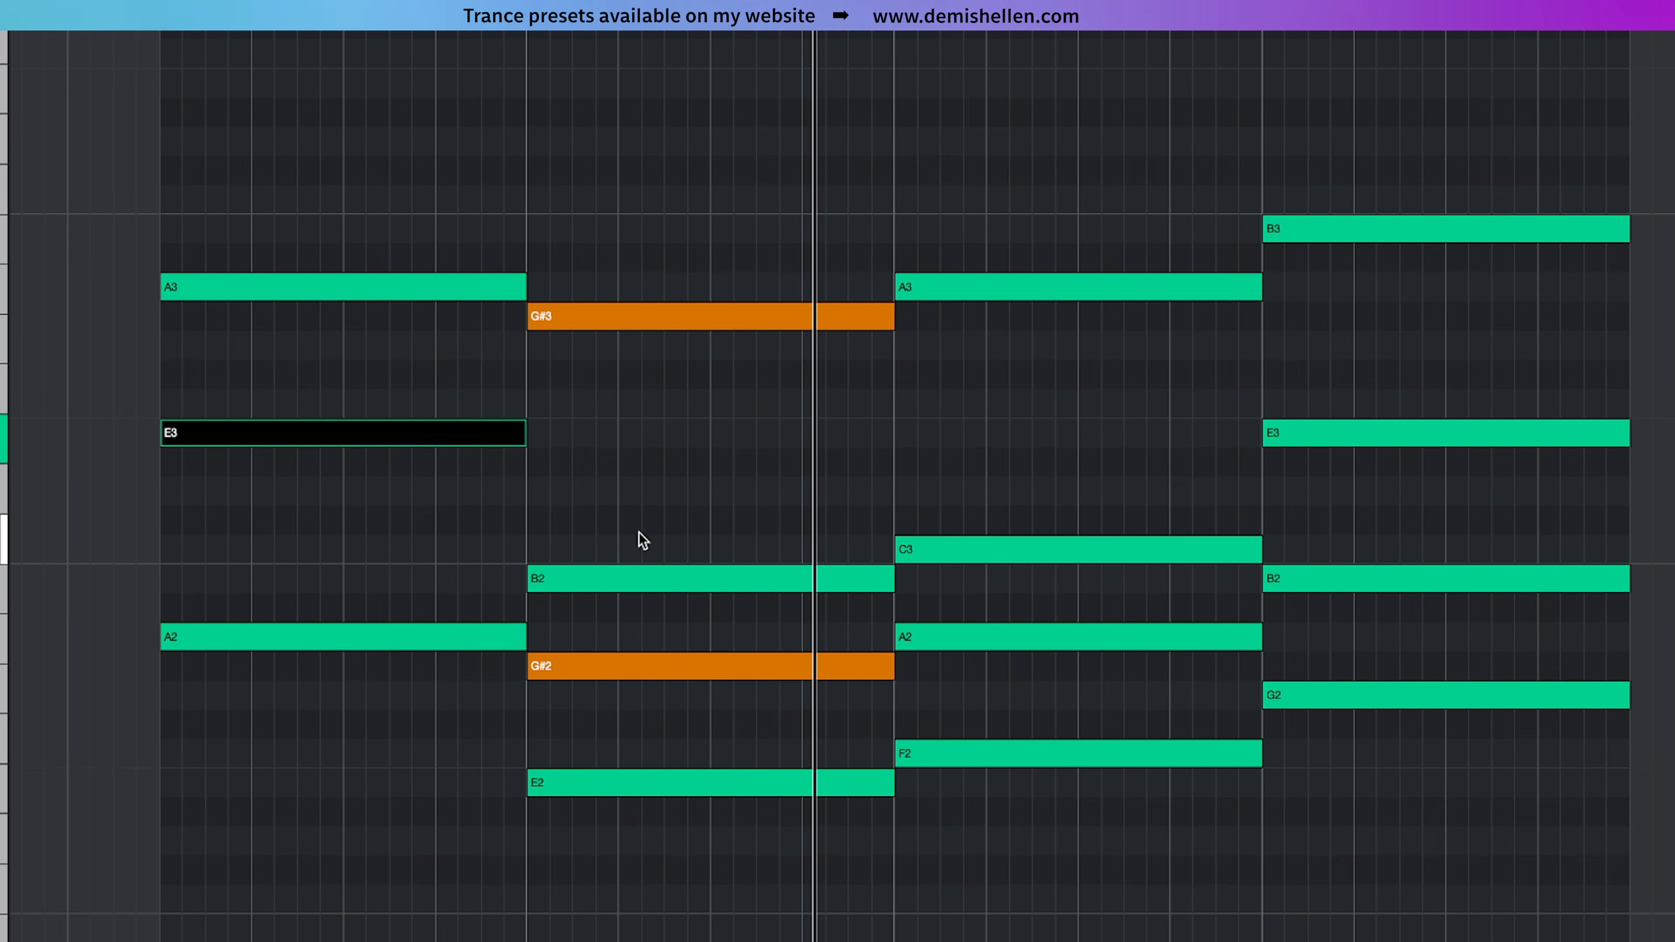
{"action": "left_click_drag", "start_coordinate": [640, 527], "coordinate": [692, 599]}
{"action": "key", "text": "Delete"}
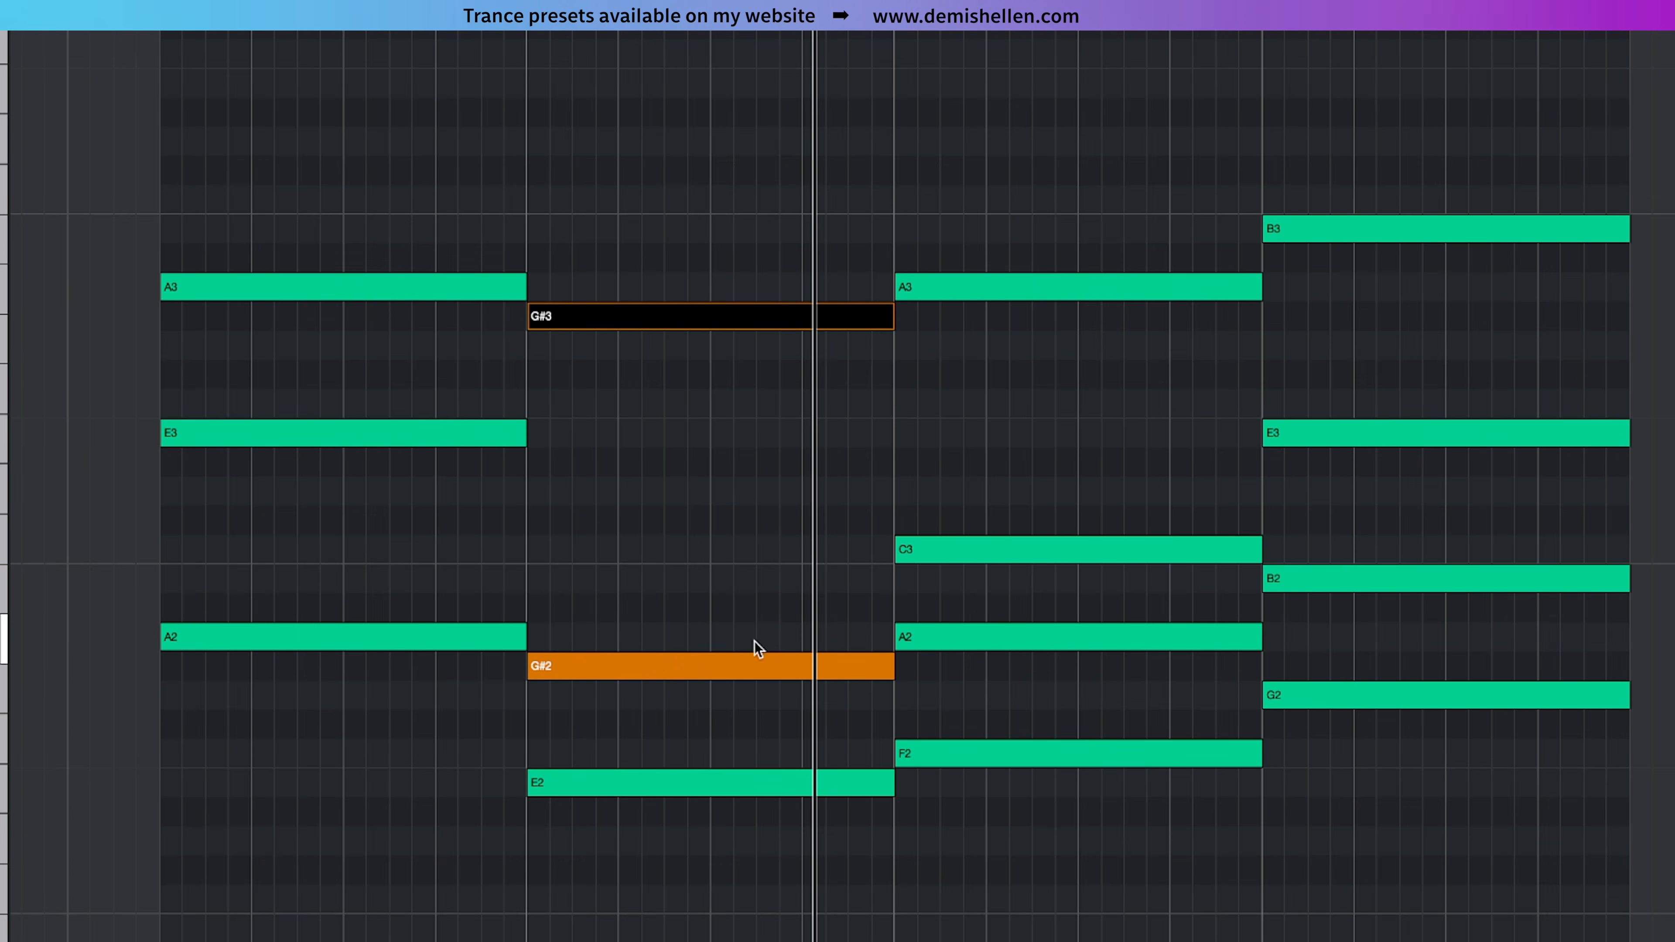
{"action": "left_click_drag", "start_coordinate": [979, 516], "coordinate": [1045, 584]}
{"action": "key", "text": "Delete"}
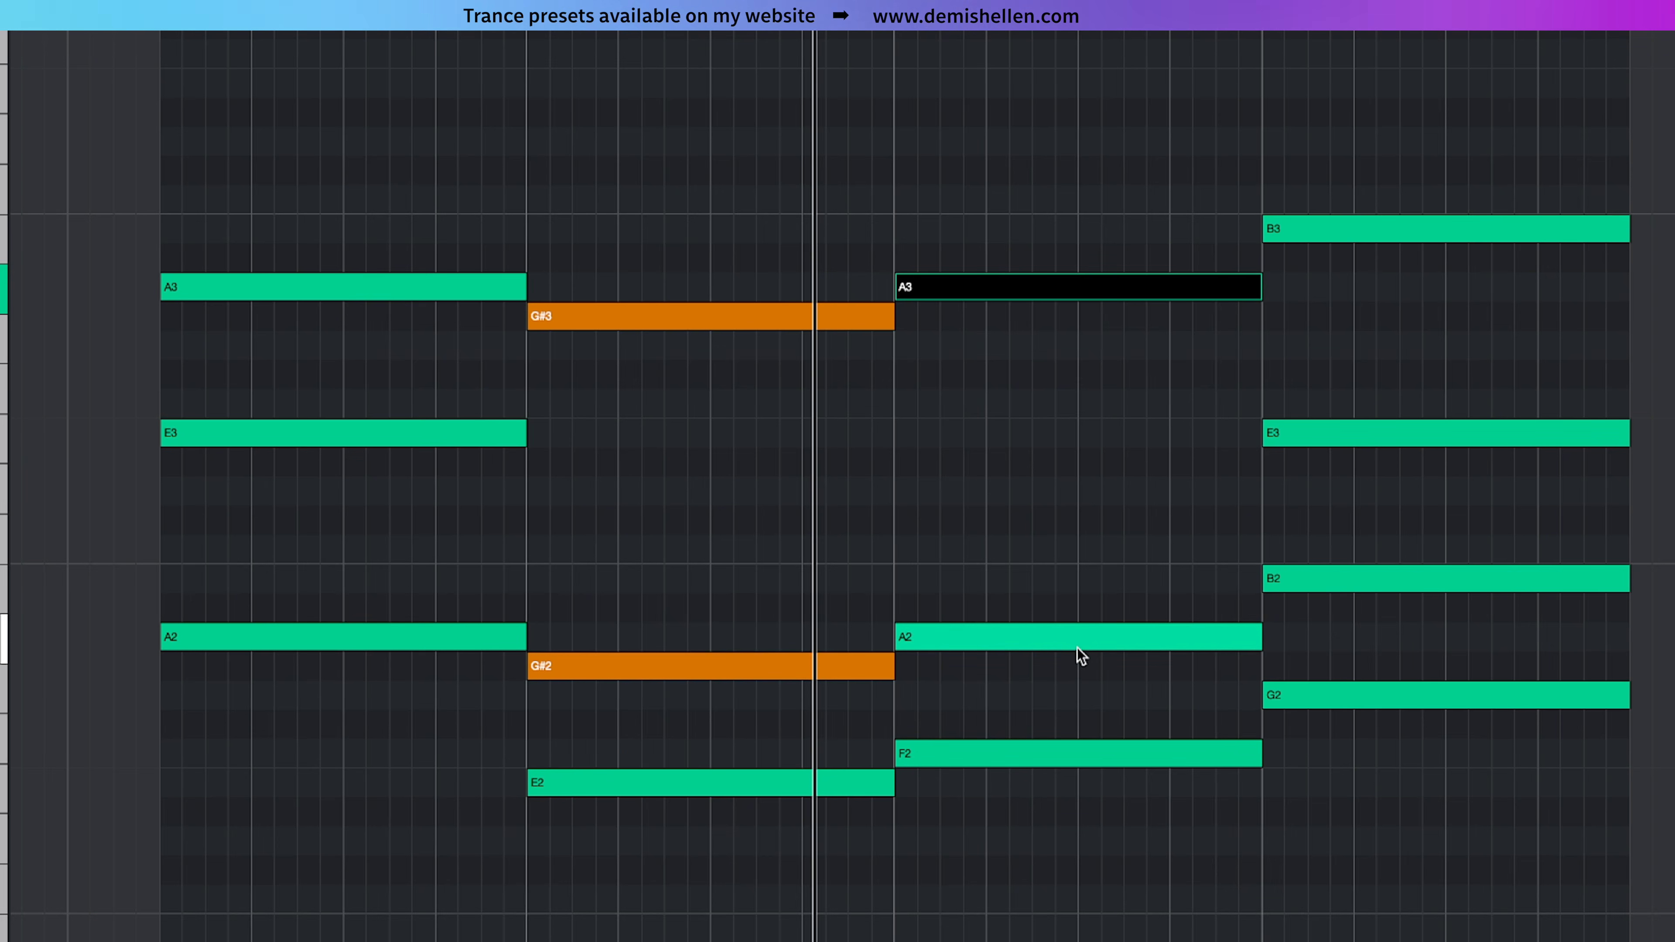
{"action": "left_click", "coordinate": [1464, 579]}
{"action": "key", "text": "Delete"}
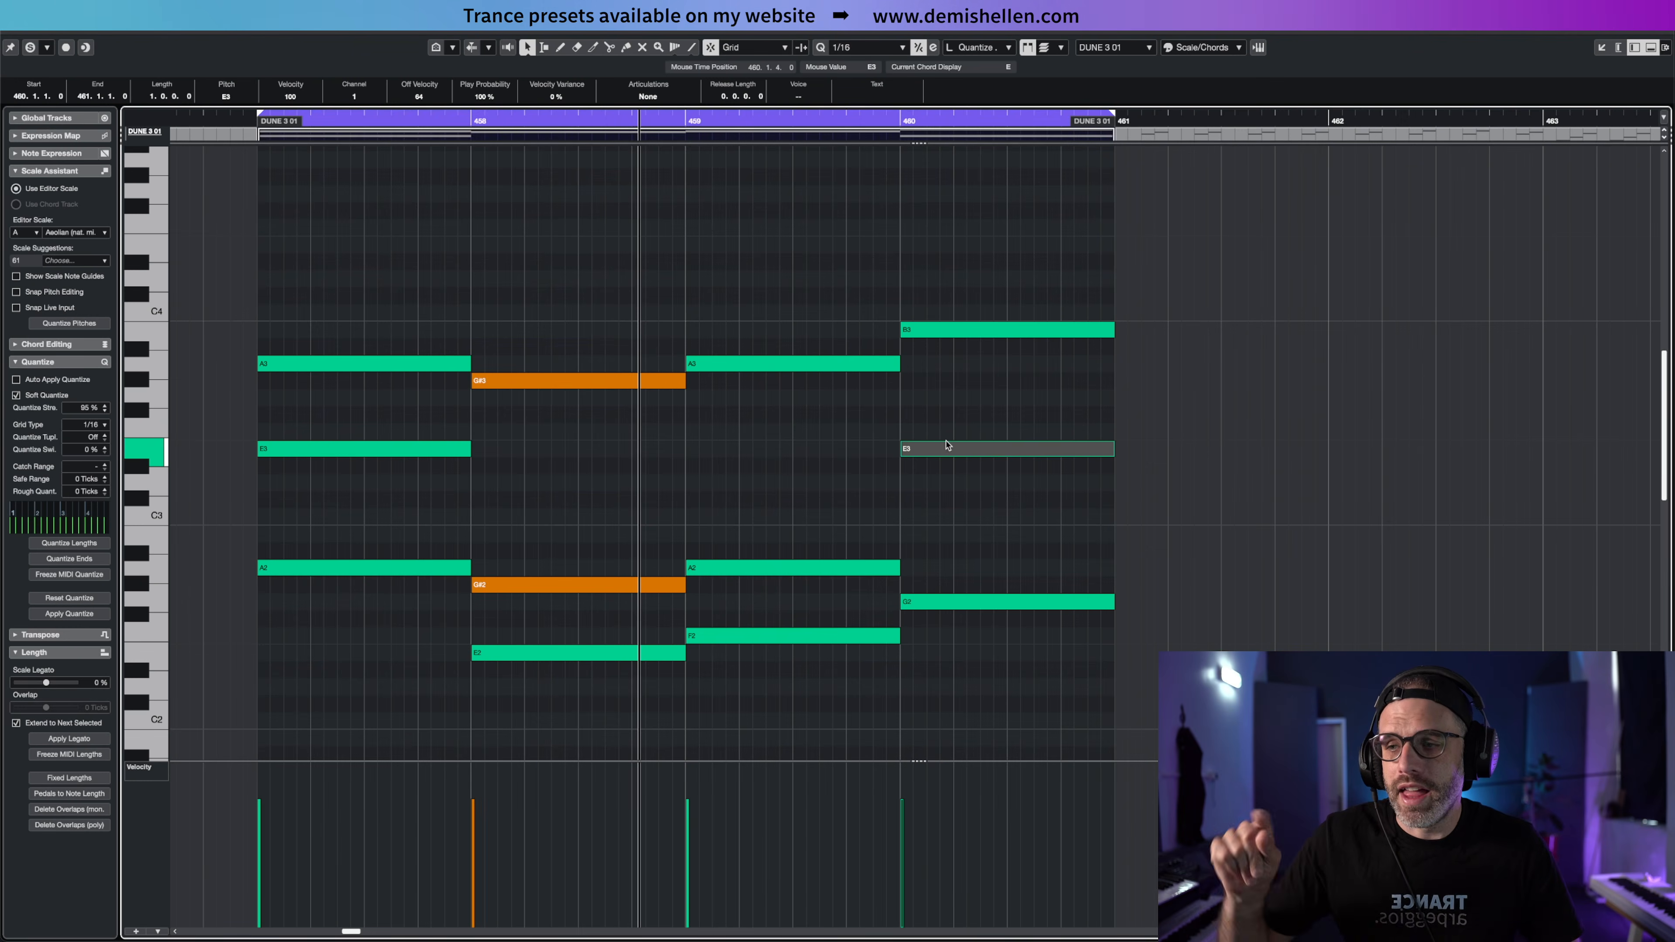
Check the remaining notes of each chord and play back the thinned progression from the start
{"action": "left_click", "coordinate": [385, 449]}
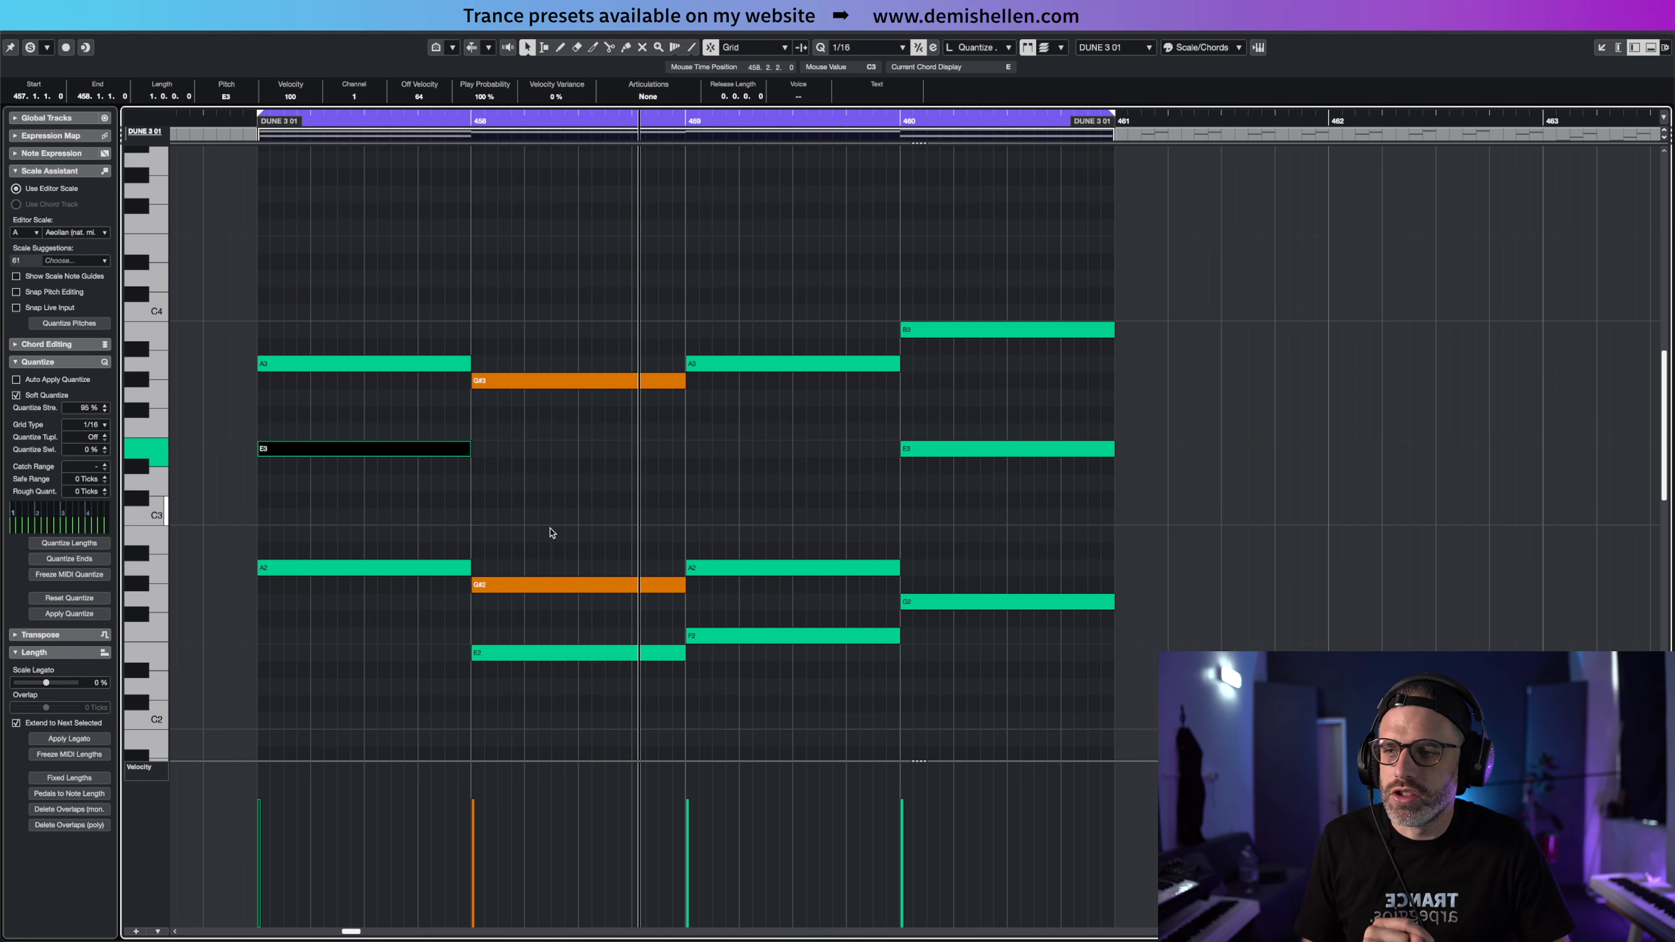
{"action": "left_click", "coordinate": [557, 554]}
{"action": "left_click", "coordinate": [562, 585]}
{"action": "left_click", "coordinate": [696, 568]}
{"action": "left_click_drag", "start_coordinate": [987, 410], "coordinate": [1019, 476]}
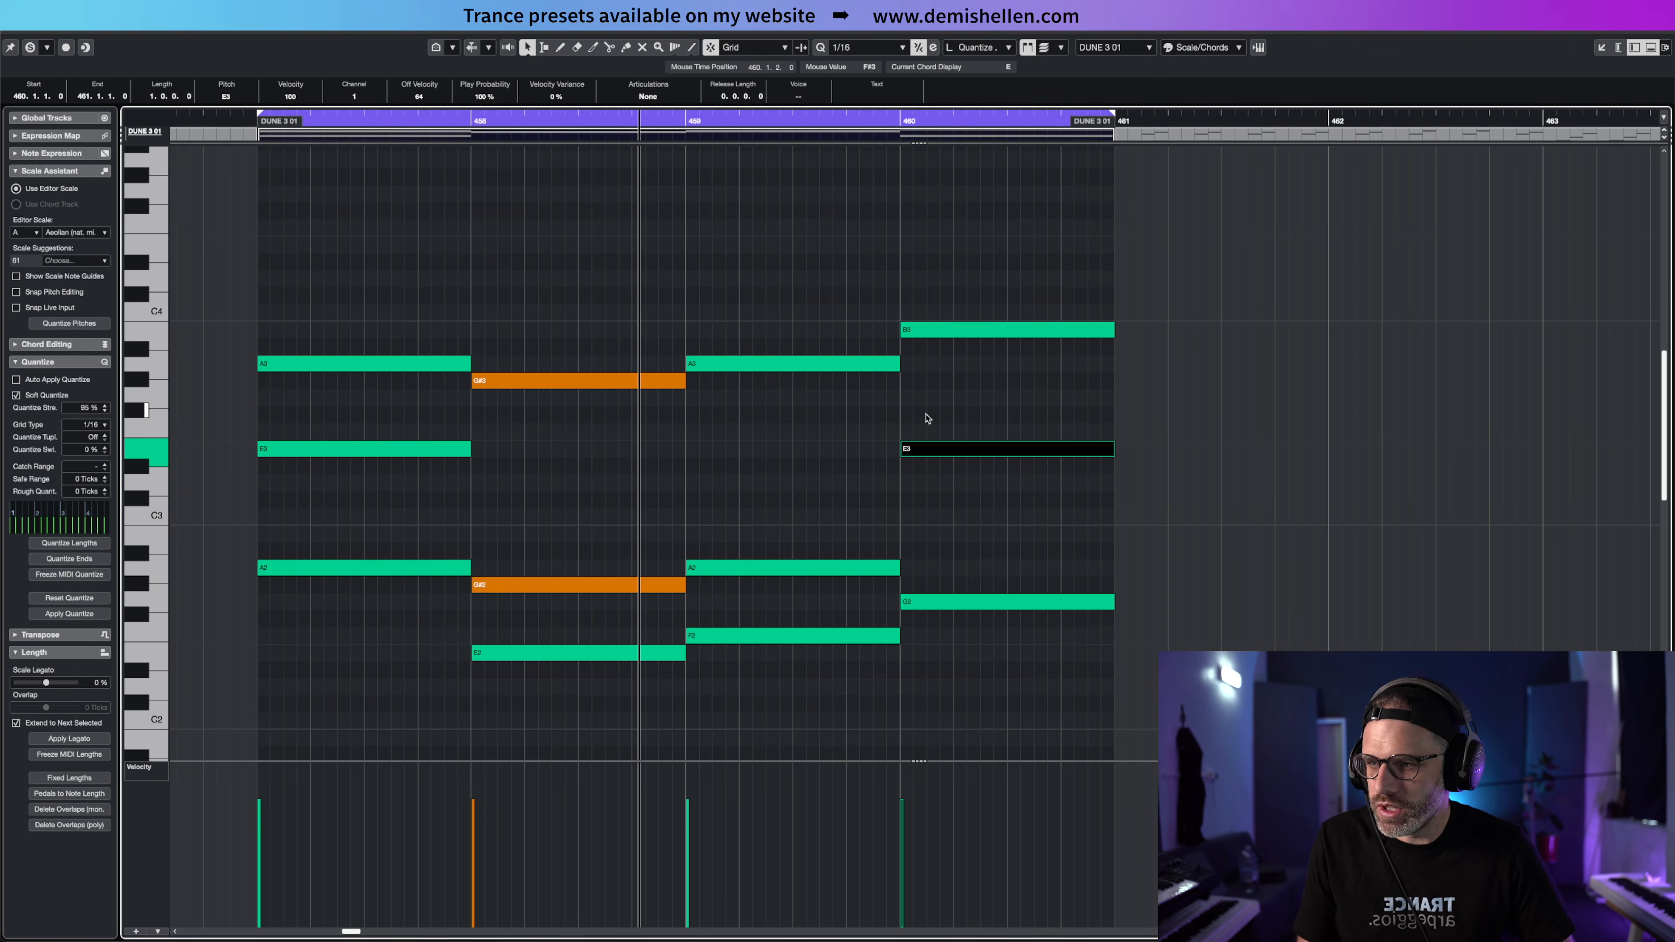
{"action": "left_click", "coordinate": [649, 474]}
{"action": "key", "text": "KP_1"}
{"action": "key", "text": "space"}
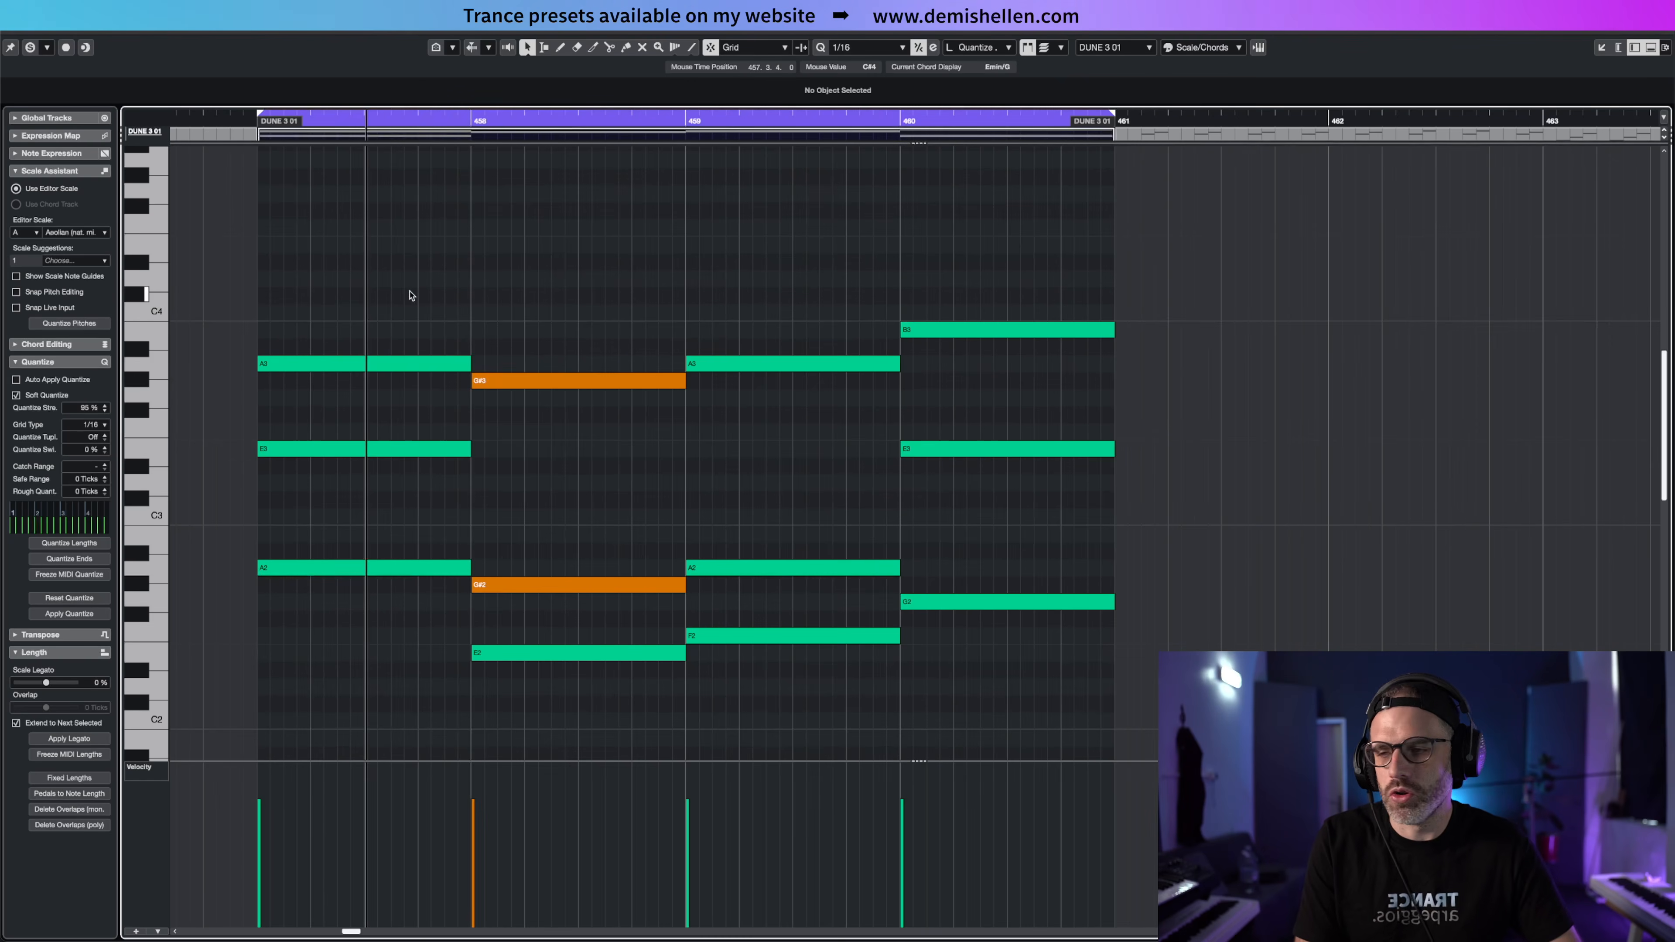
Delete the upper octave notes A3, G#3, A3 and B3 across the four bars
{"action": "left_click_drag", "start_coordinate": [409, 291], "coordinate": [1028, 389]}
{"action": "key", "text": "Delete"}
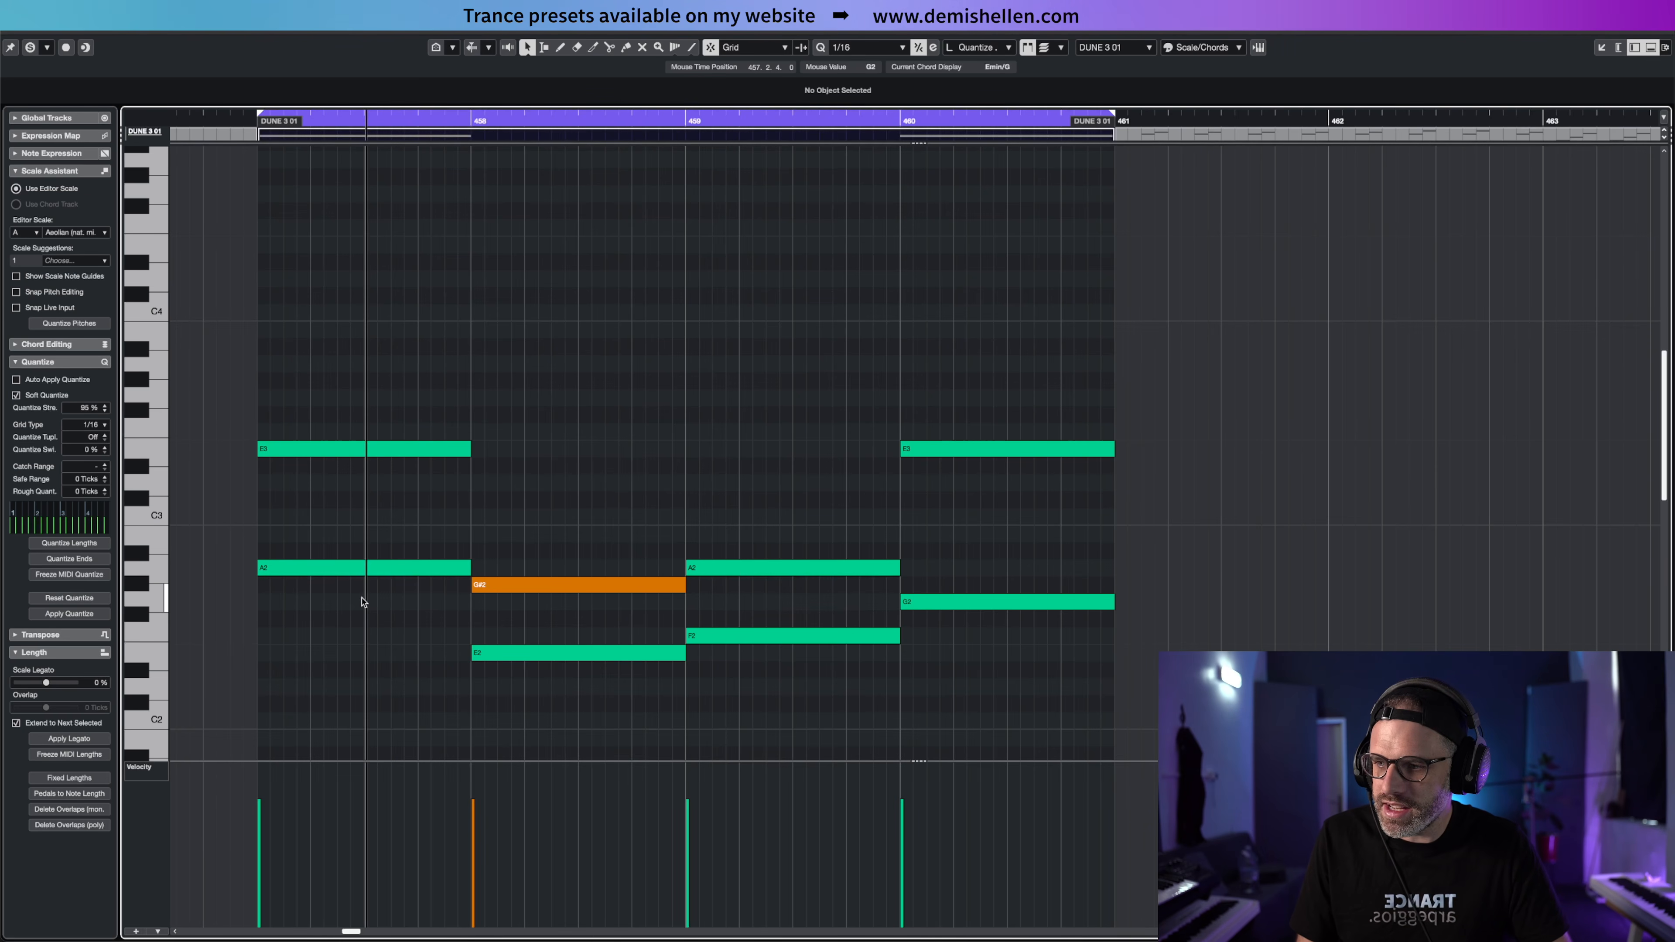
Play back the chords without their upper octave, and undo the deletion of the A3, G#3, A3 and B3 notes
{"action": "left_click_drag", "start_coordinate": [413, 531], "coordinate": [741, 603]}
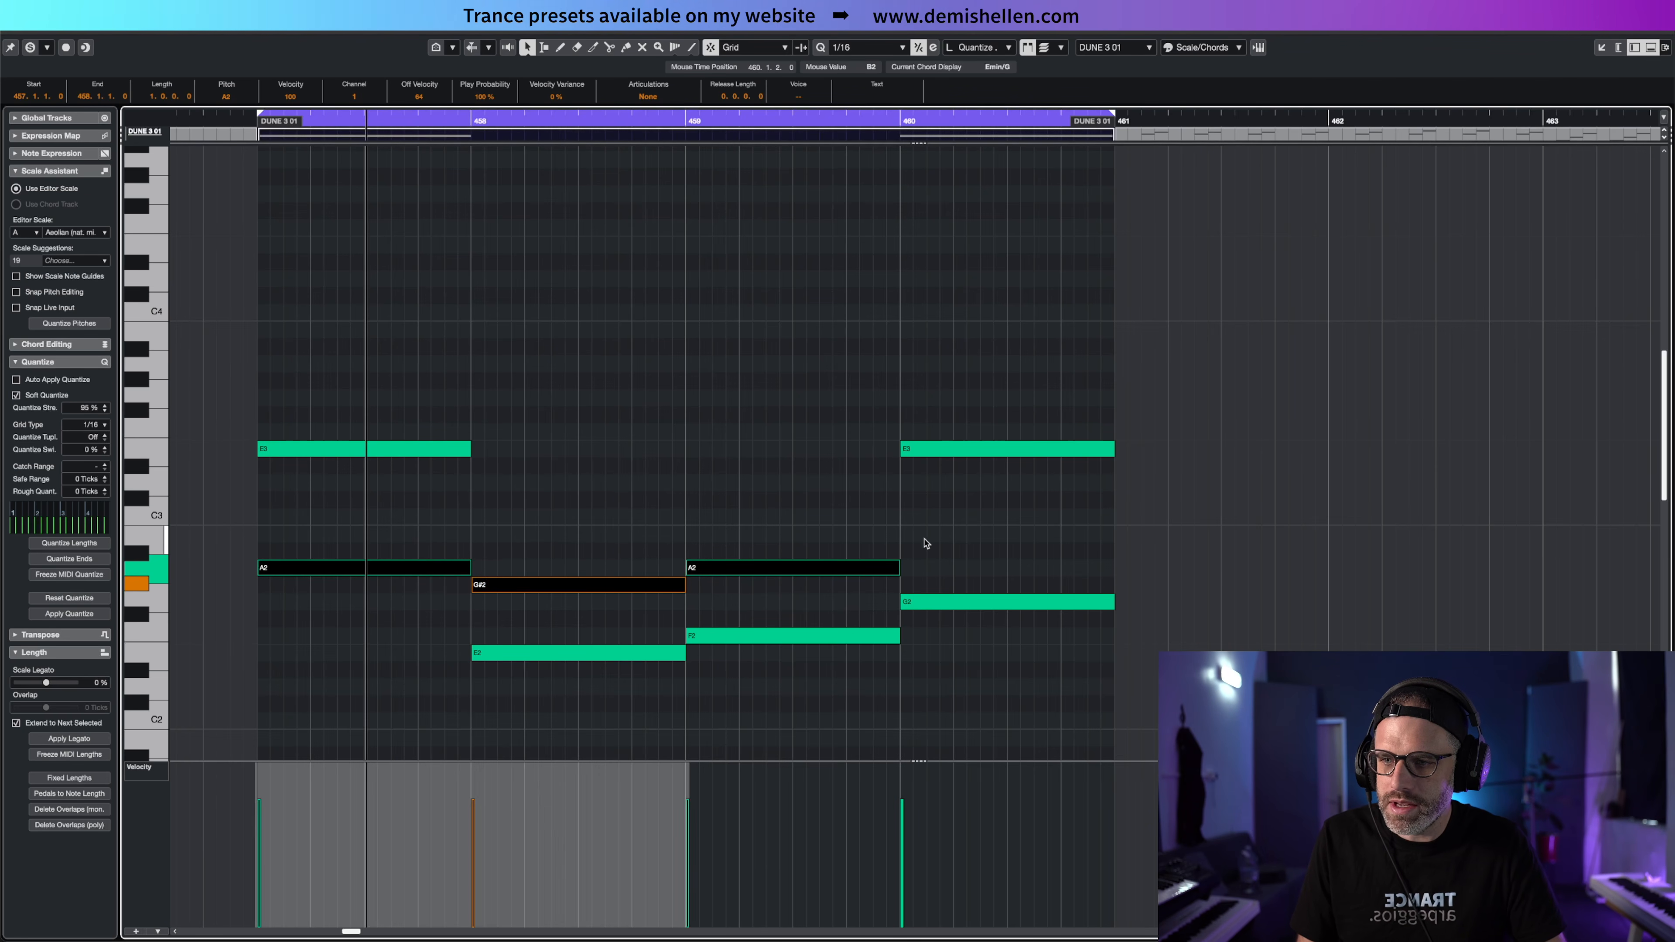
{"action": "key", "text": "space"}
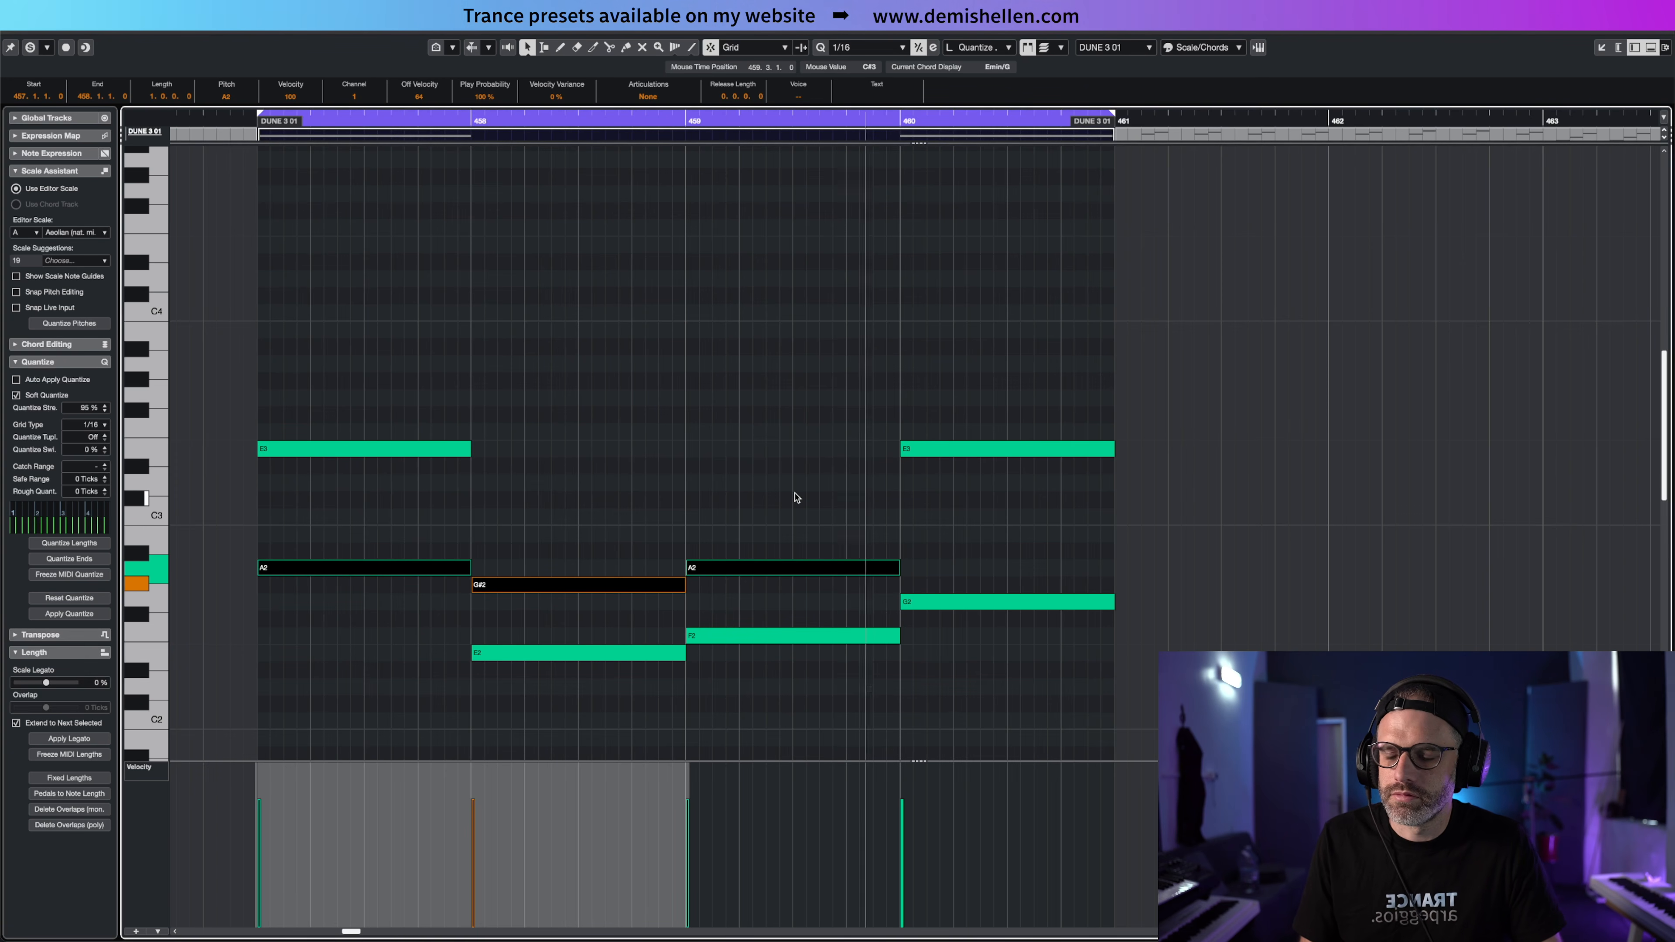
{"action": "key", "text": "super+z"}
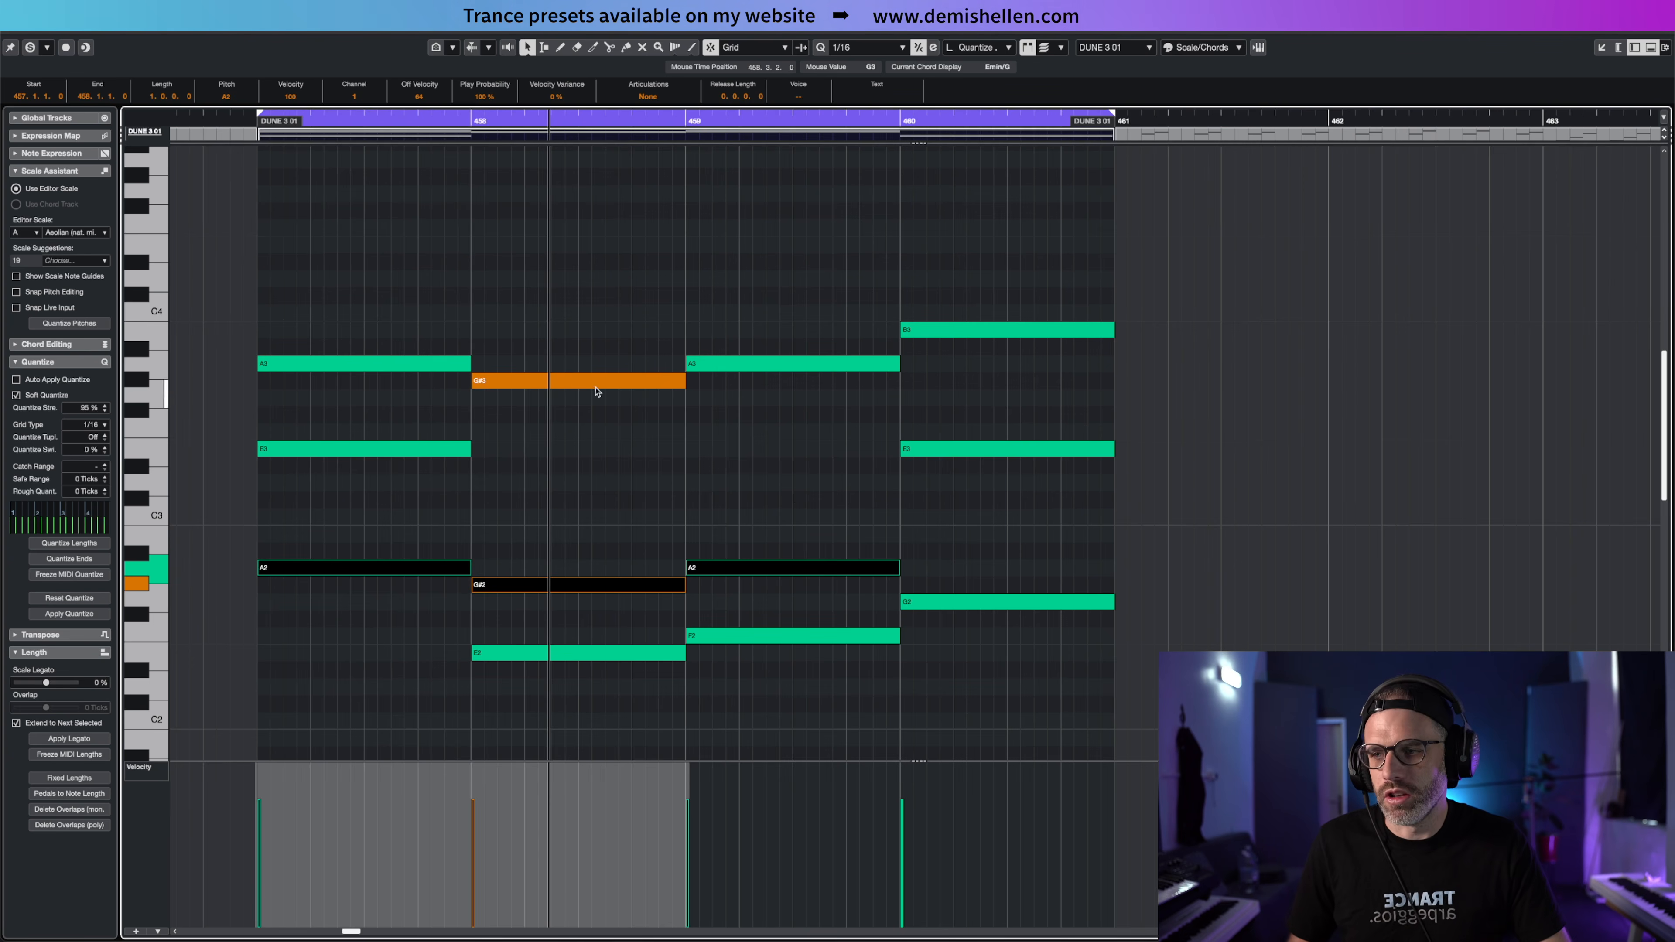
{"action": "left_click_drag", "start_coordinate": [460, 310], "coordinate": [525, 394]}
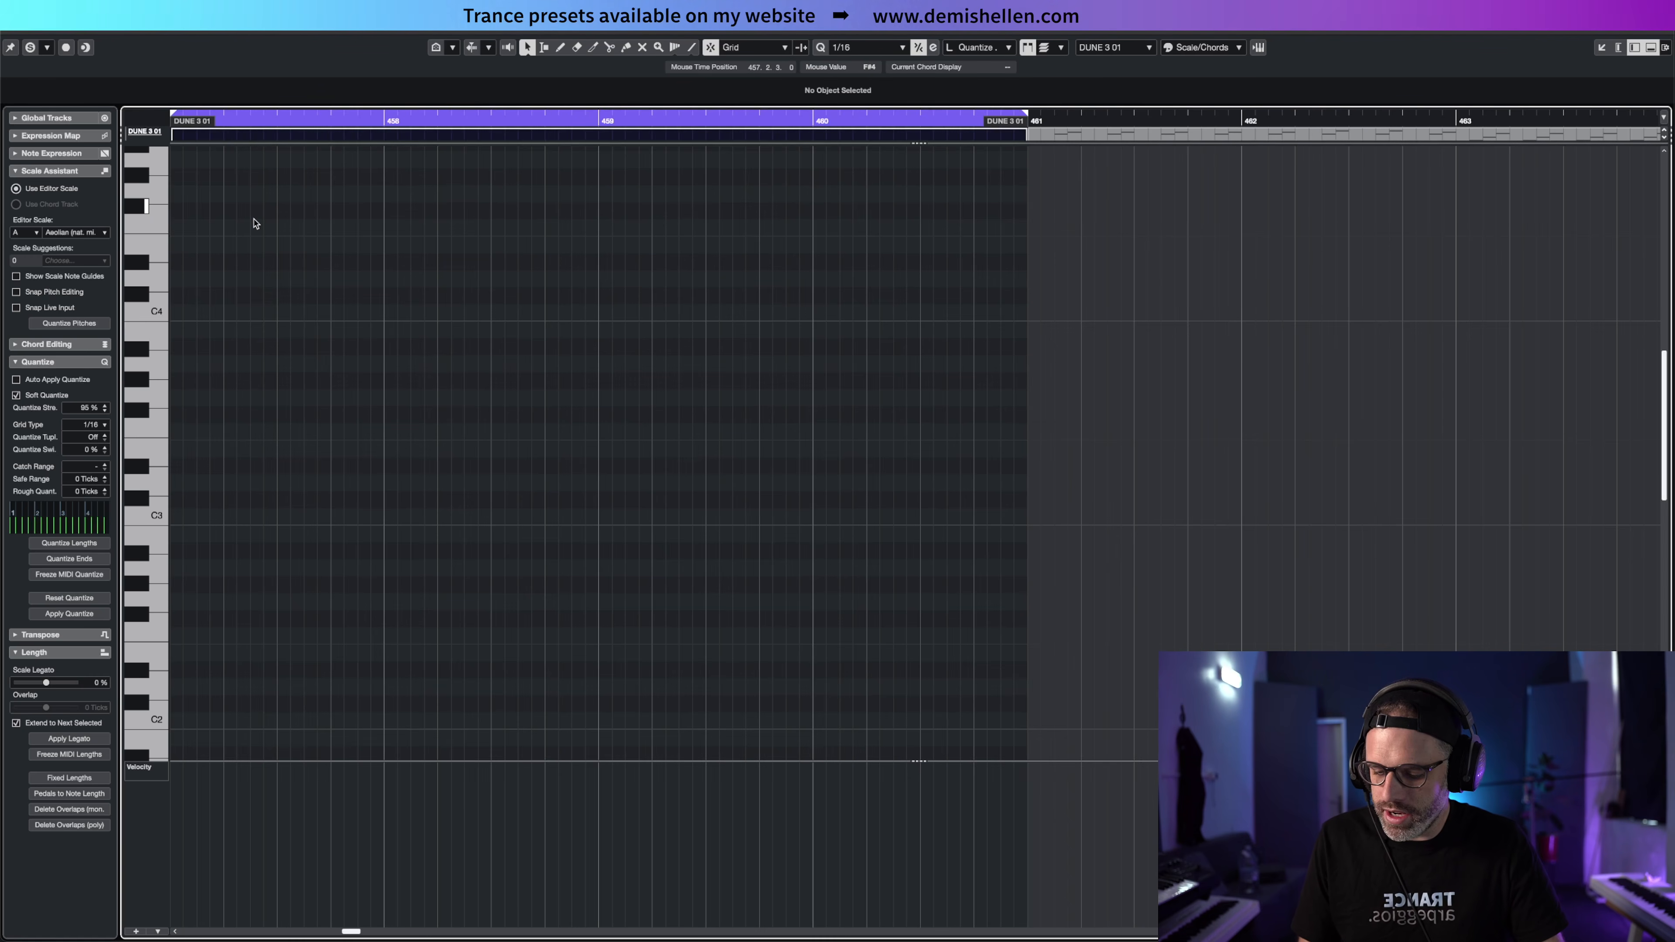
Paste the four-note sixteenth arpeggio A1, A2, E3 and A3 at the start of the empty clip at bar 457
{"action": "key", "text": "super+v"}
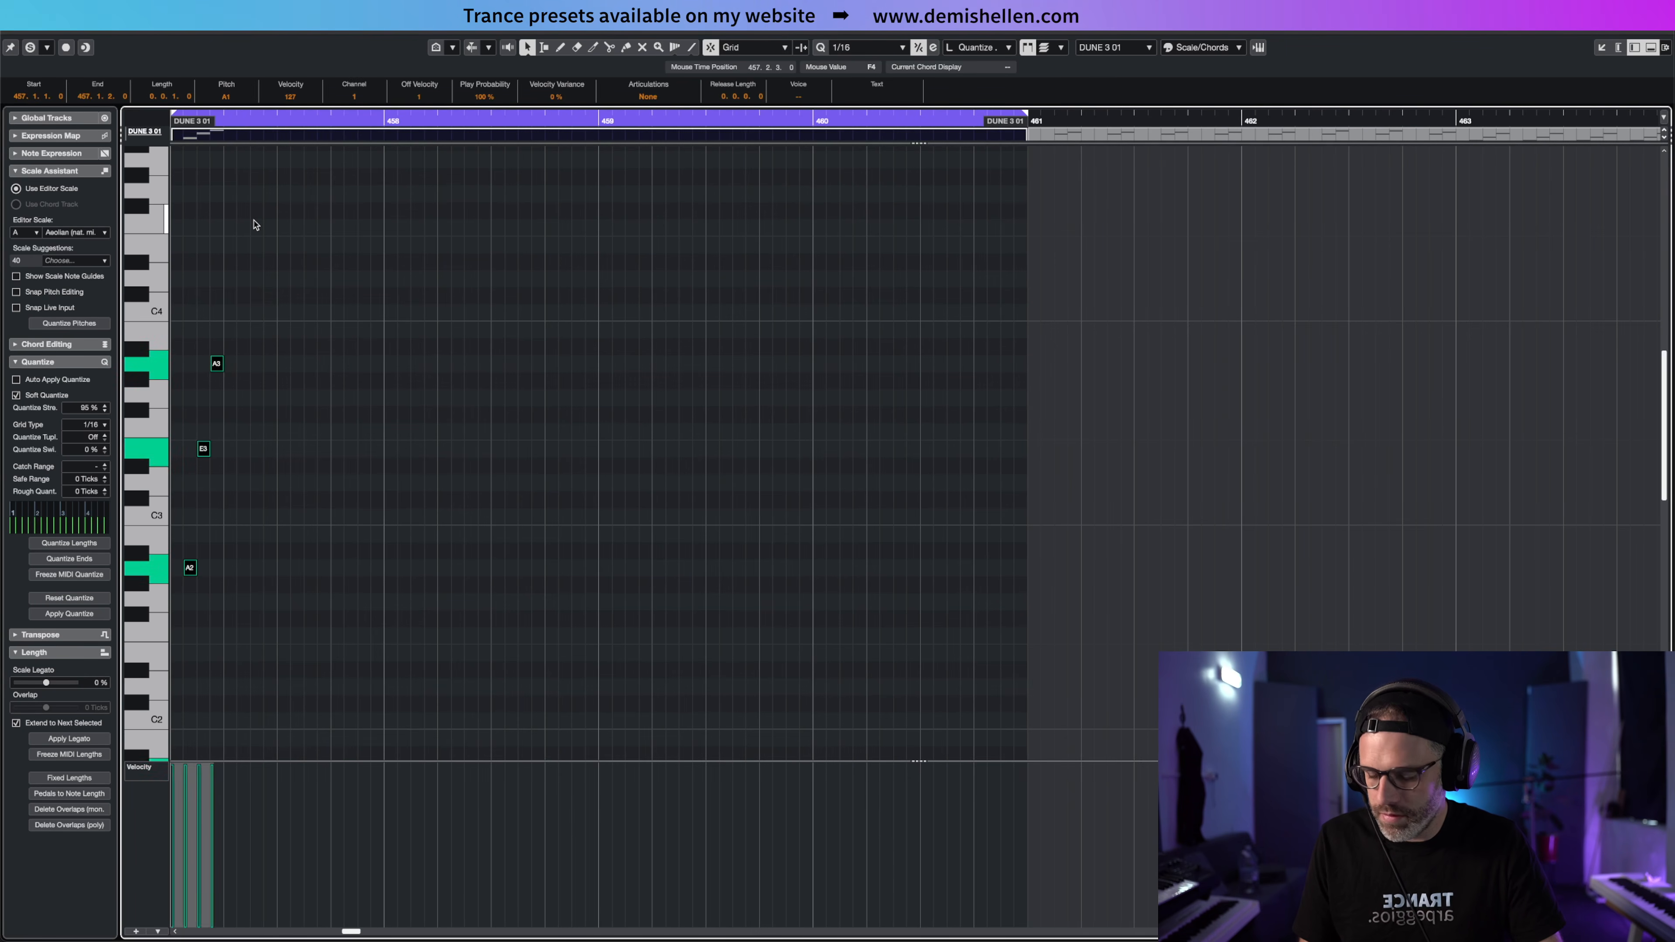
{"action": "left_click_drag", "start_coordinate": [267, 247], "coordinate": [151, 248]}
{"action": "scroll", "coordinate": [369, 379], "scroll_direction": "down", "scroll_amount": 4}
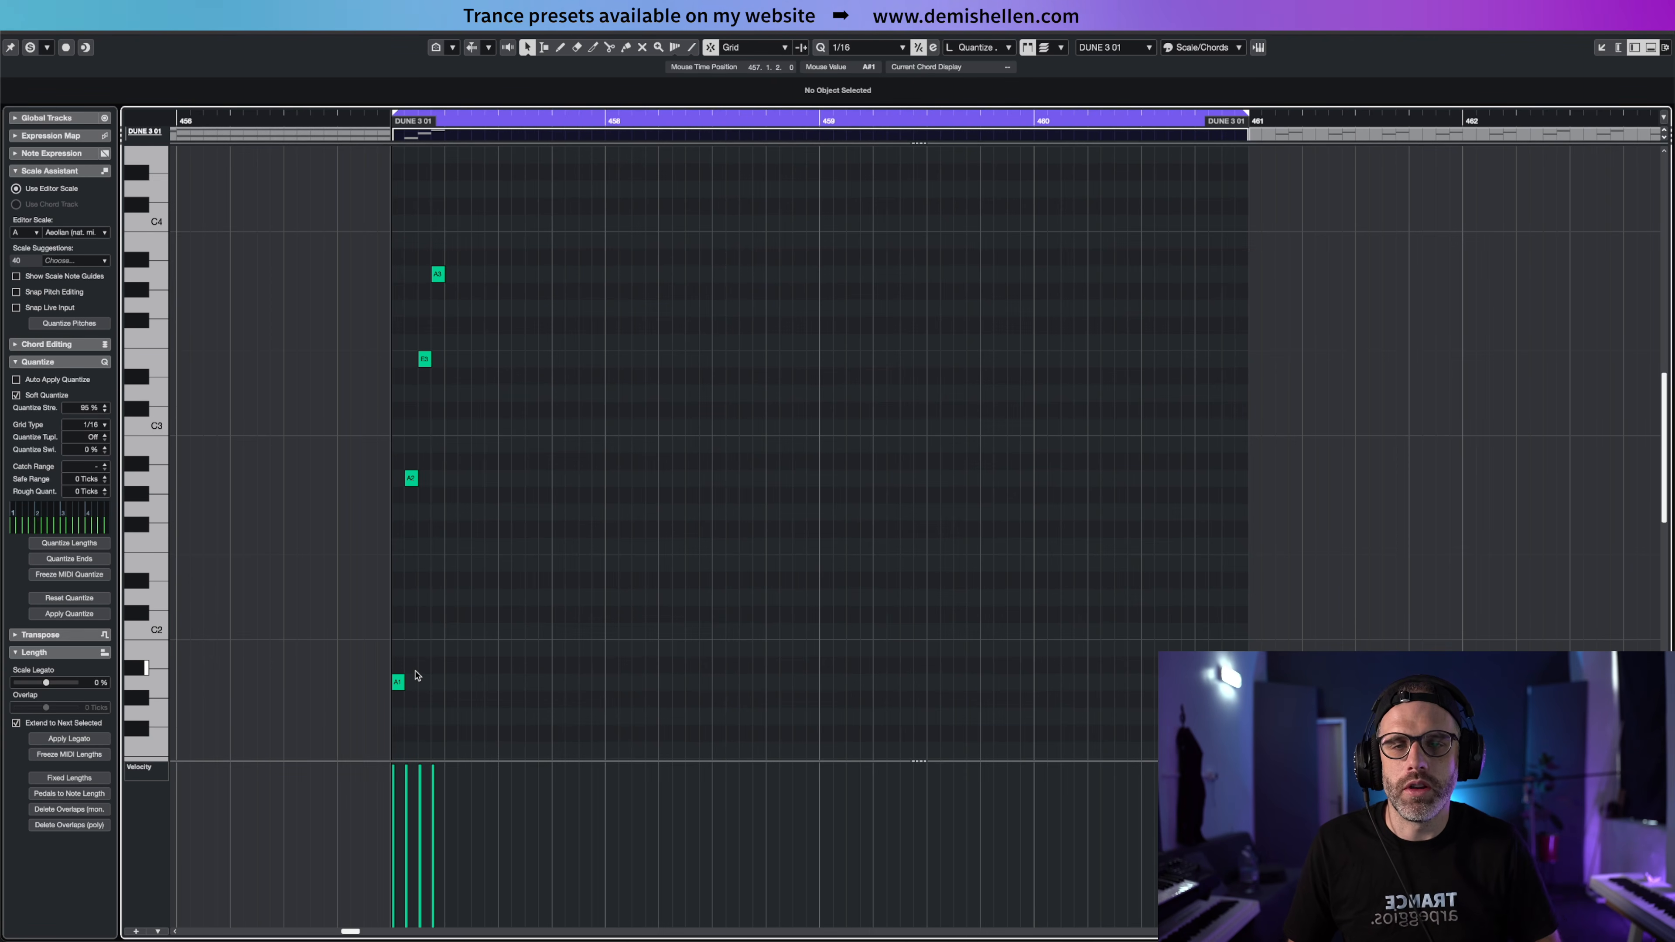
{"action": "key", "text": "h"}
{"action": "key", "text": "h"}
{"action": "key", "text": "h"}
{"action": "key", "text": "h"}
{"action": "key", "text": "h"}
{"action": "key", "text": "h"}
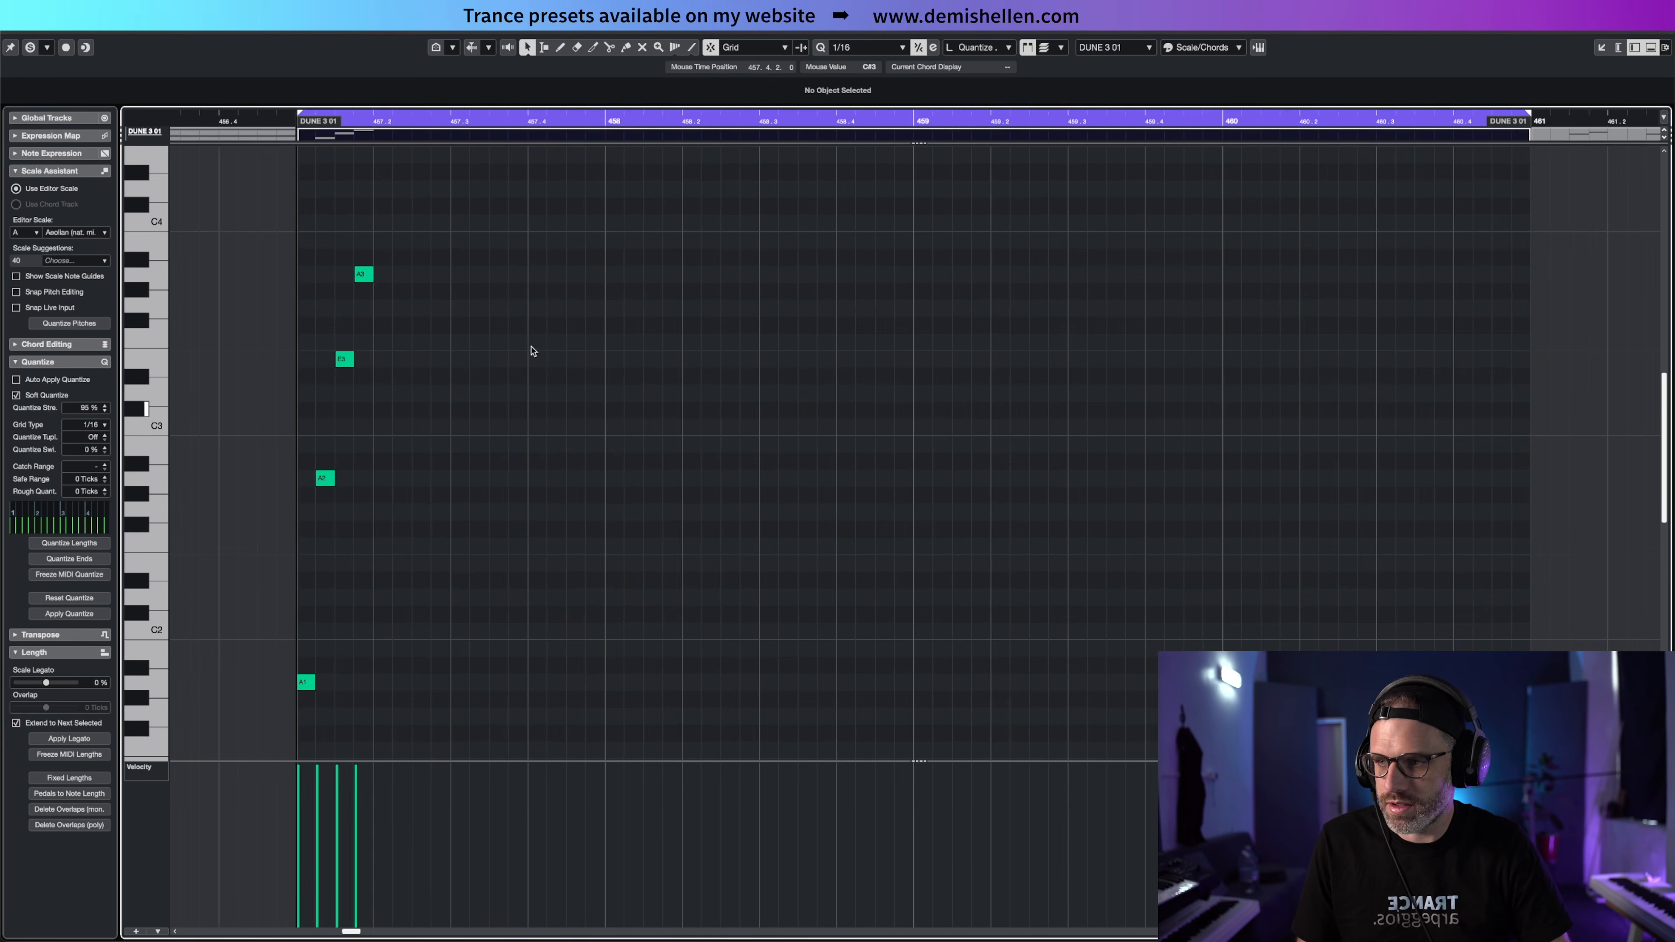
Compare the arpeggio notes A1, A2, E3 and A3 one by one with the first chord in the preceding clip
{"action": "left_click_drag", "start_coordinate": [321, 218], "coordinate": [141, 222]}
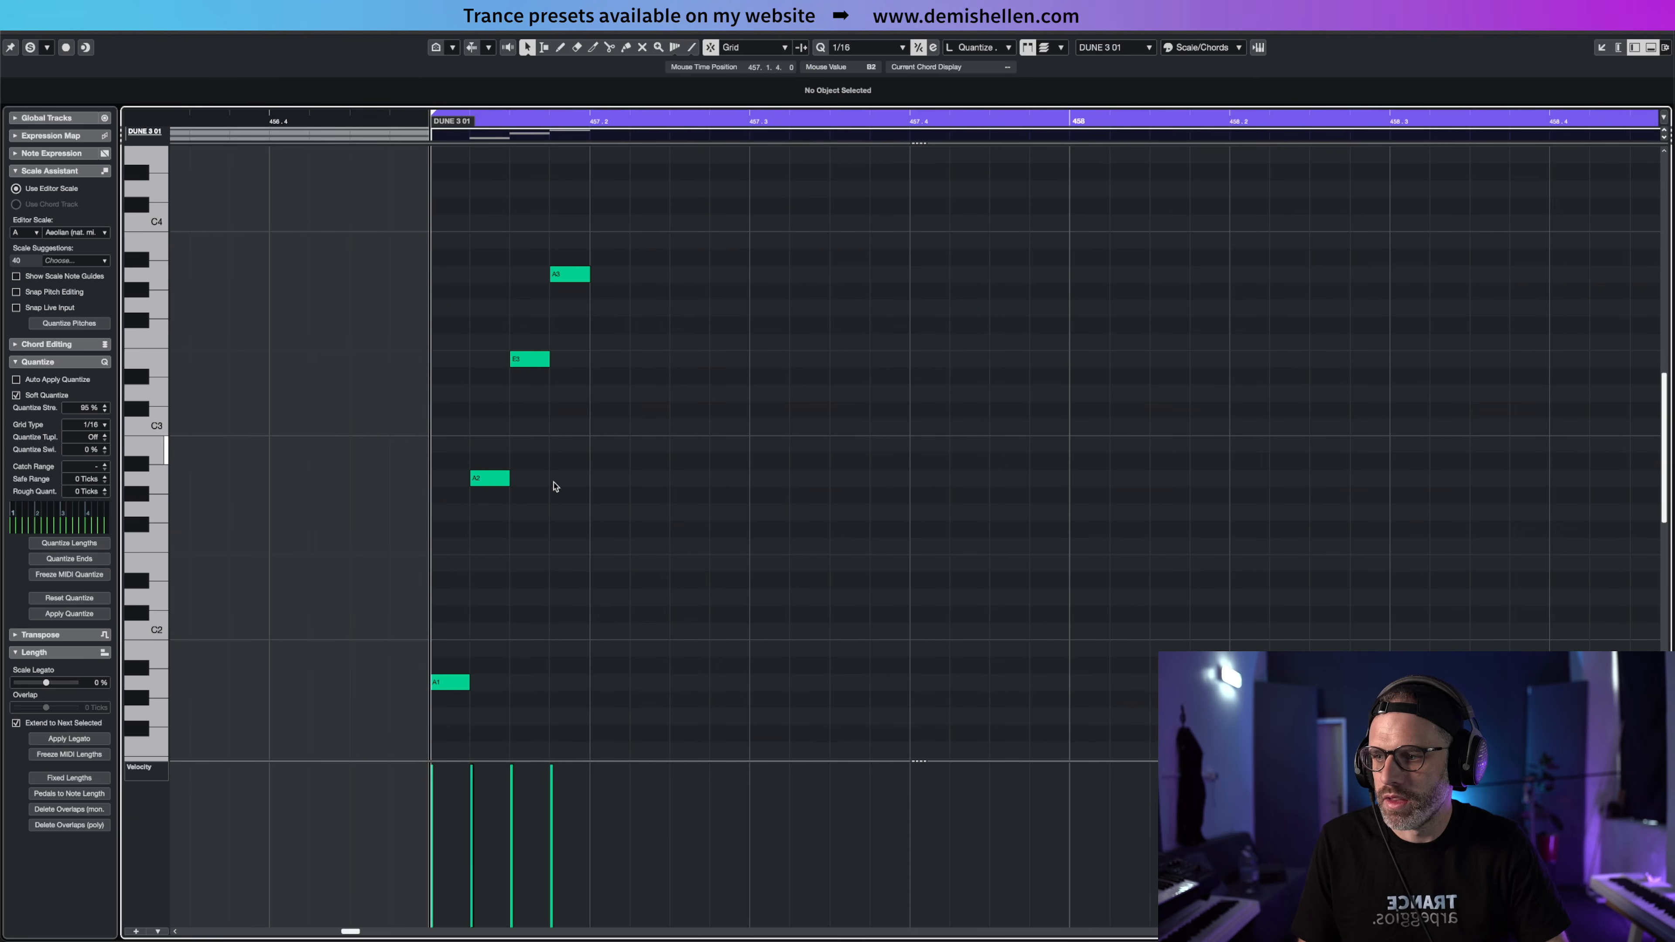
{"action": "left_click_drag", "start_coordinate": [454, 681], "coordinate": [452, 687]}
{"action": "left_click_drag", "start_coordinate": [540, 437], "coordinate": [468, 518]}
{"action": "left_click_drag", "start_coordinate": [546, 337], "coordinate": [511, 431]}
{"action": "left_click_drag", "start_coordinate": [596, 256], "coordinate": [525, 401]}
{"action": "left_click_drag", "start_coordinate": [594, 256], "coordinate": [556, 291]}
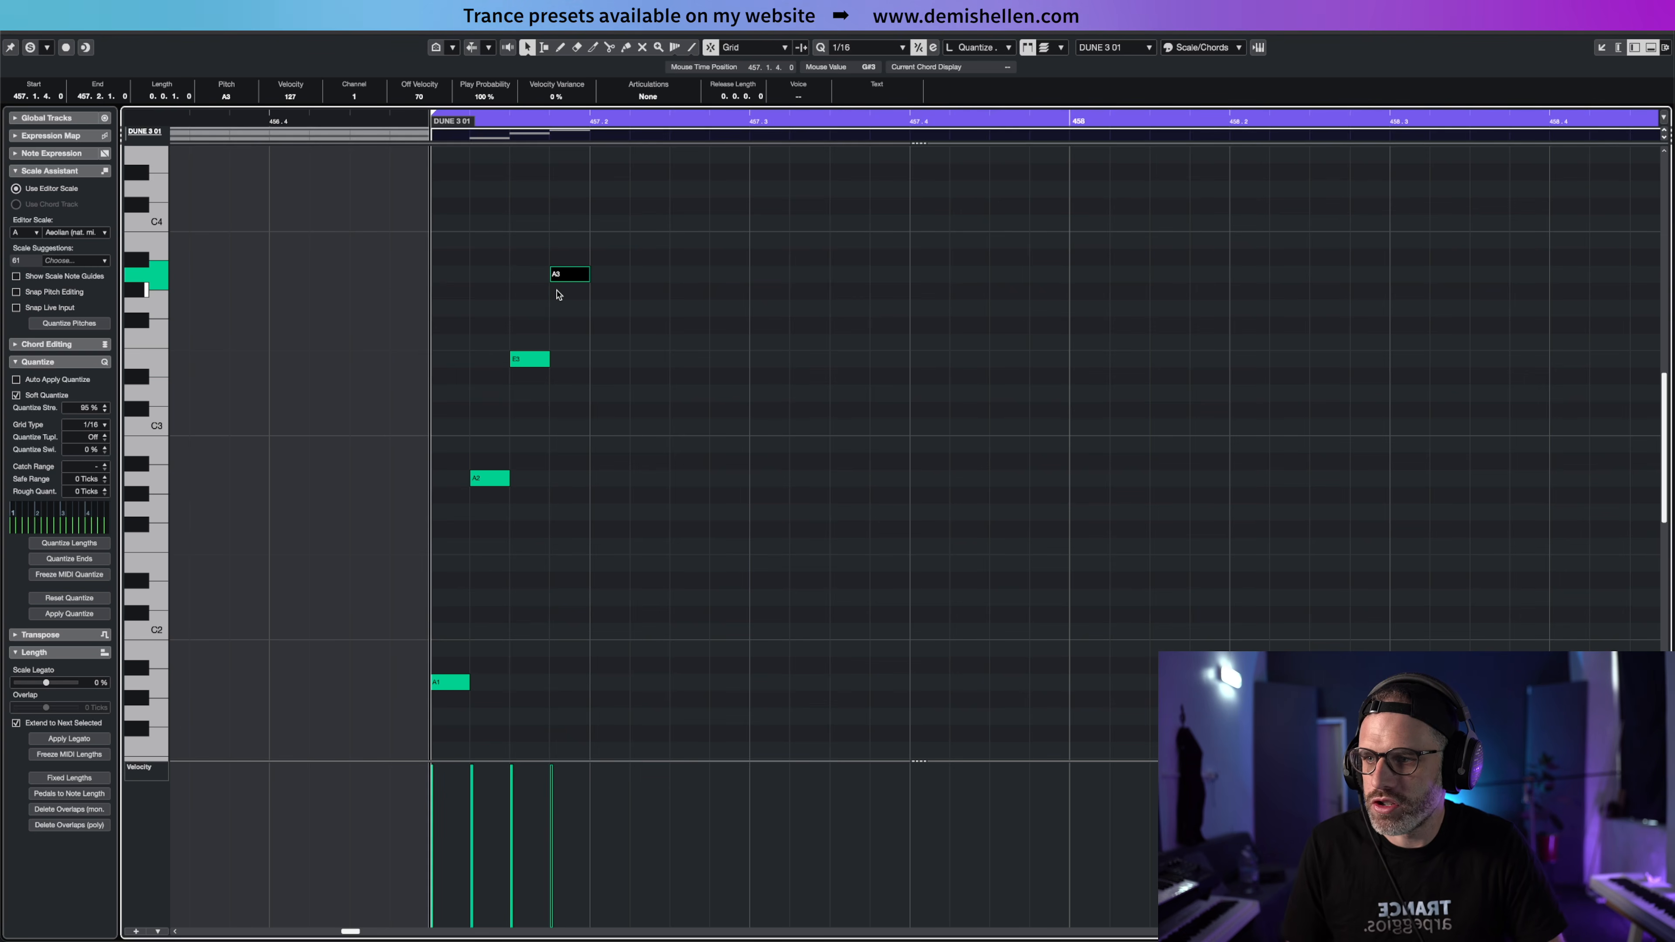
{"action": "key", "text": "Return"}
{"action": "double_click", "coordinate": [635, 211]}
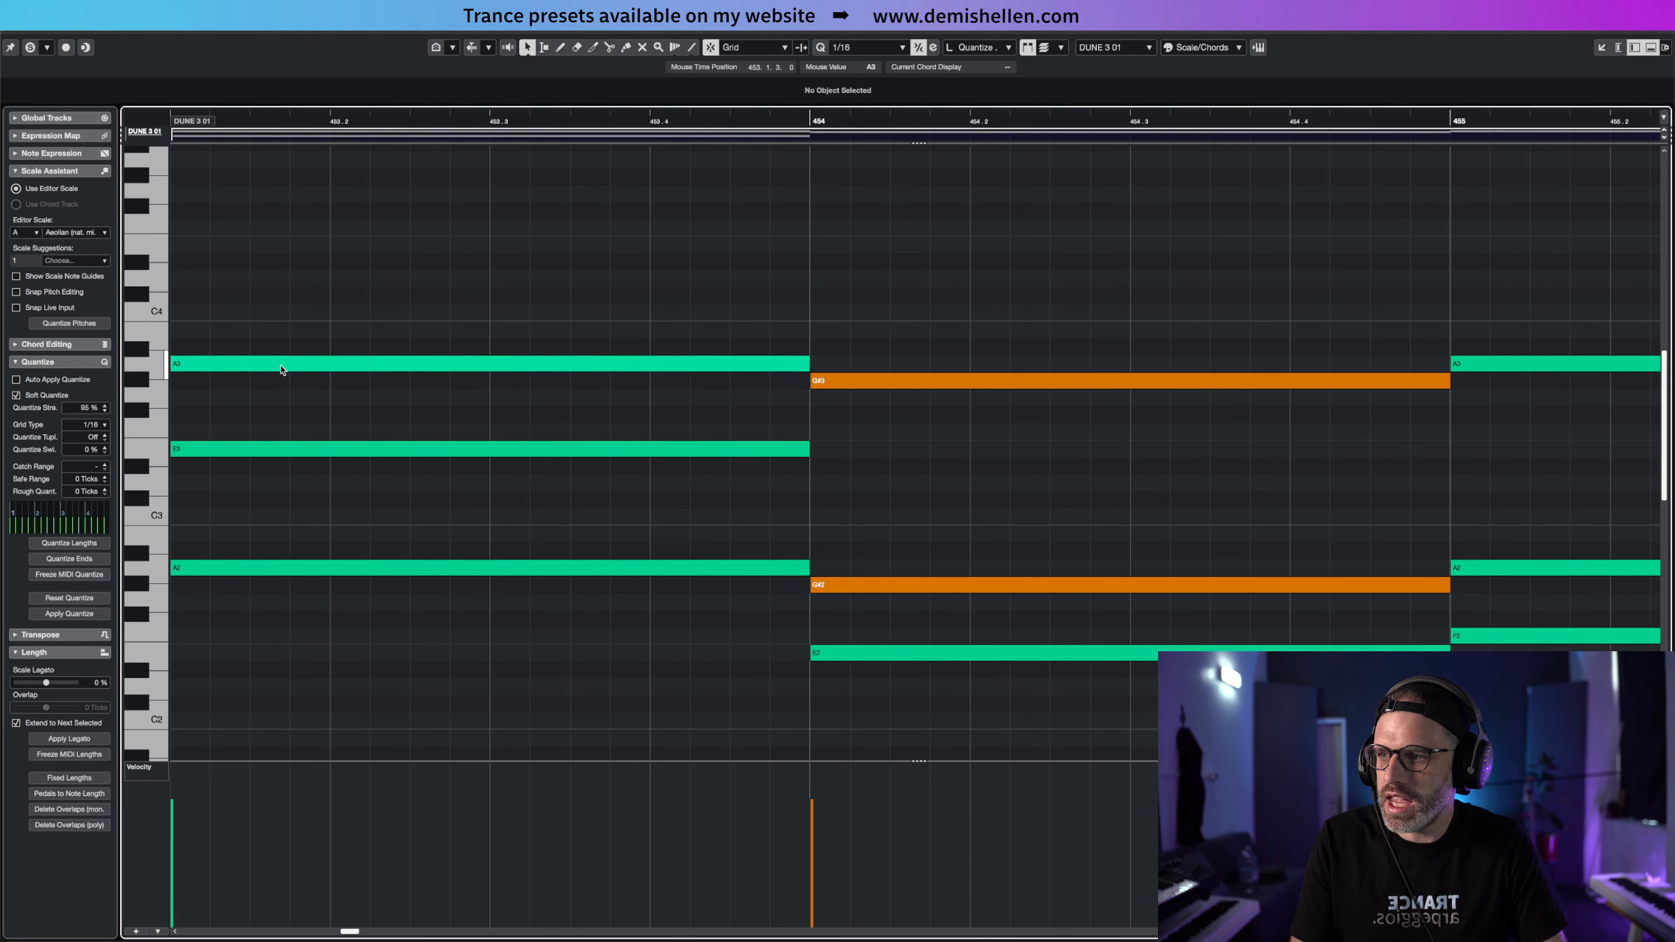
{"action": "key", "text": "Return"}
{"action": "double_click", "coordinate": [769, 230]}
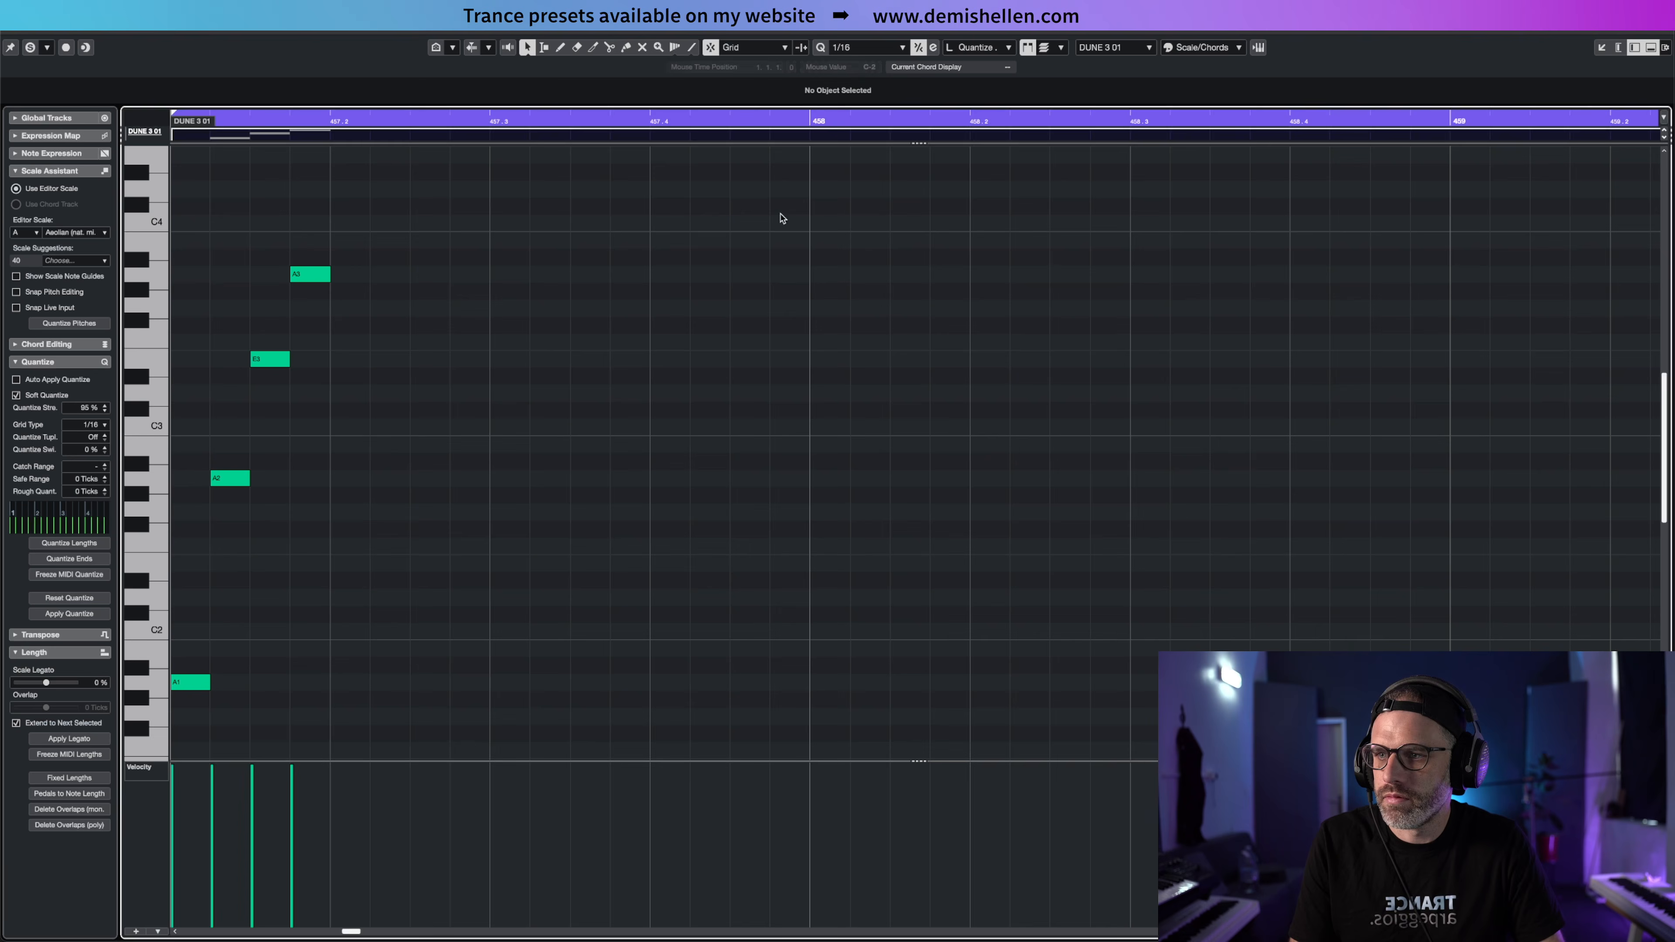
{"action": "left_click", "coordinate": [226, 477]}
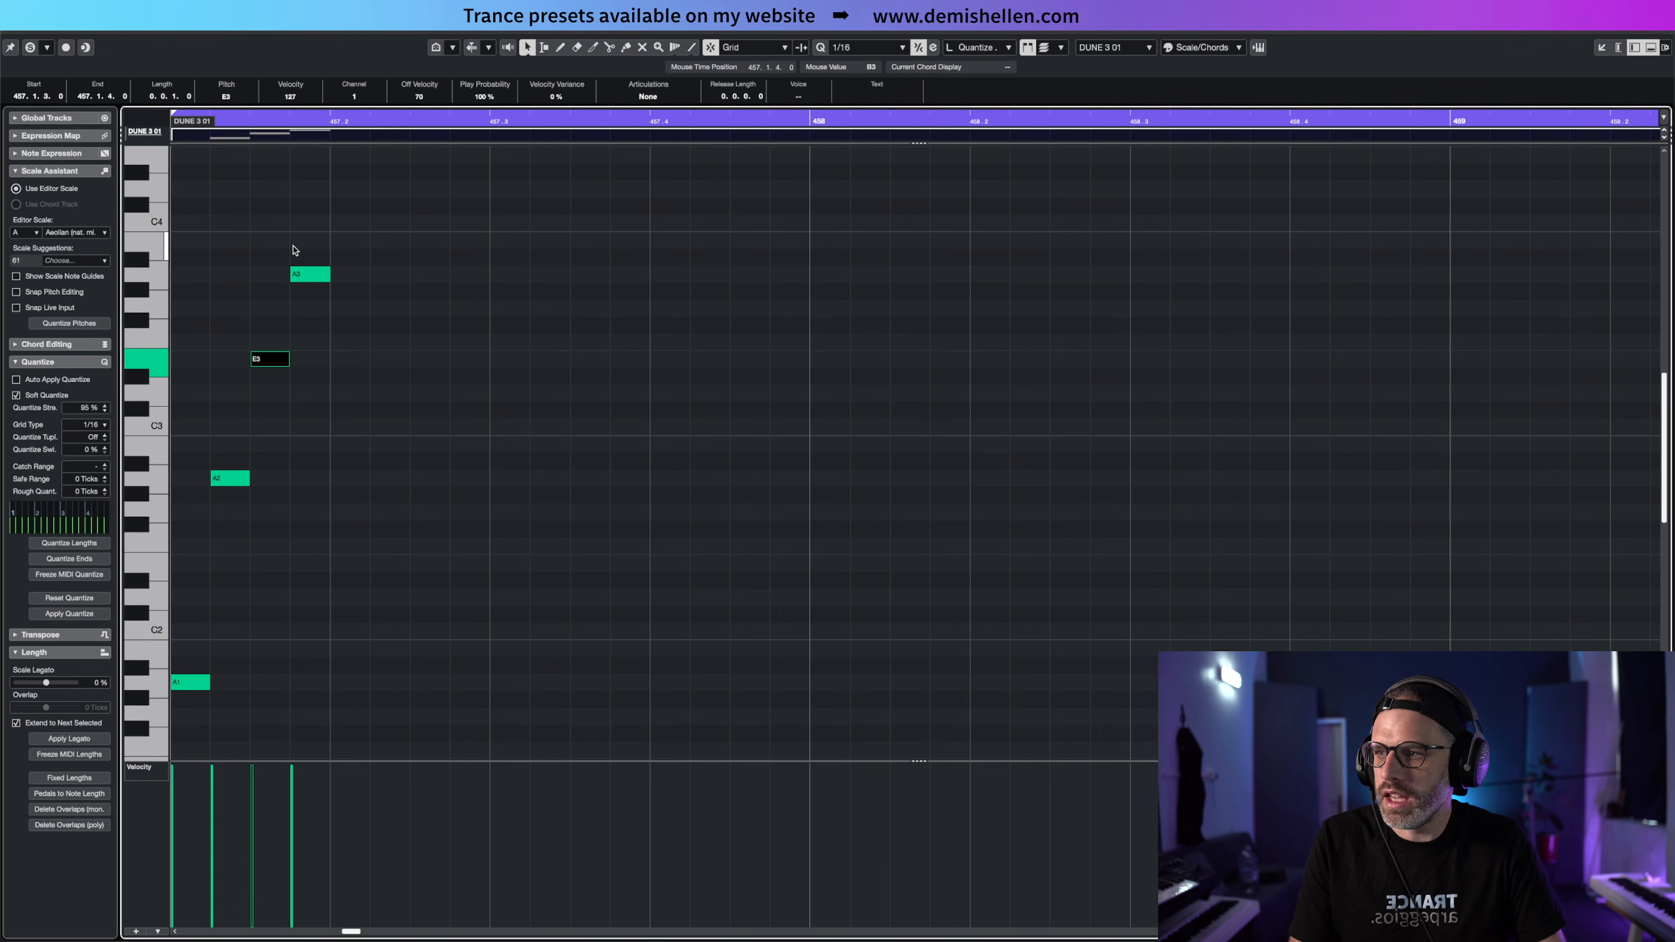
{"action": "key", "text": "Right"}
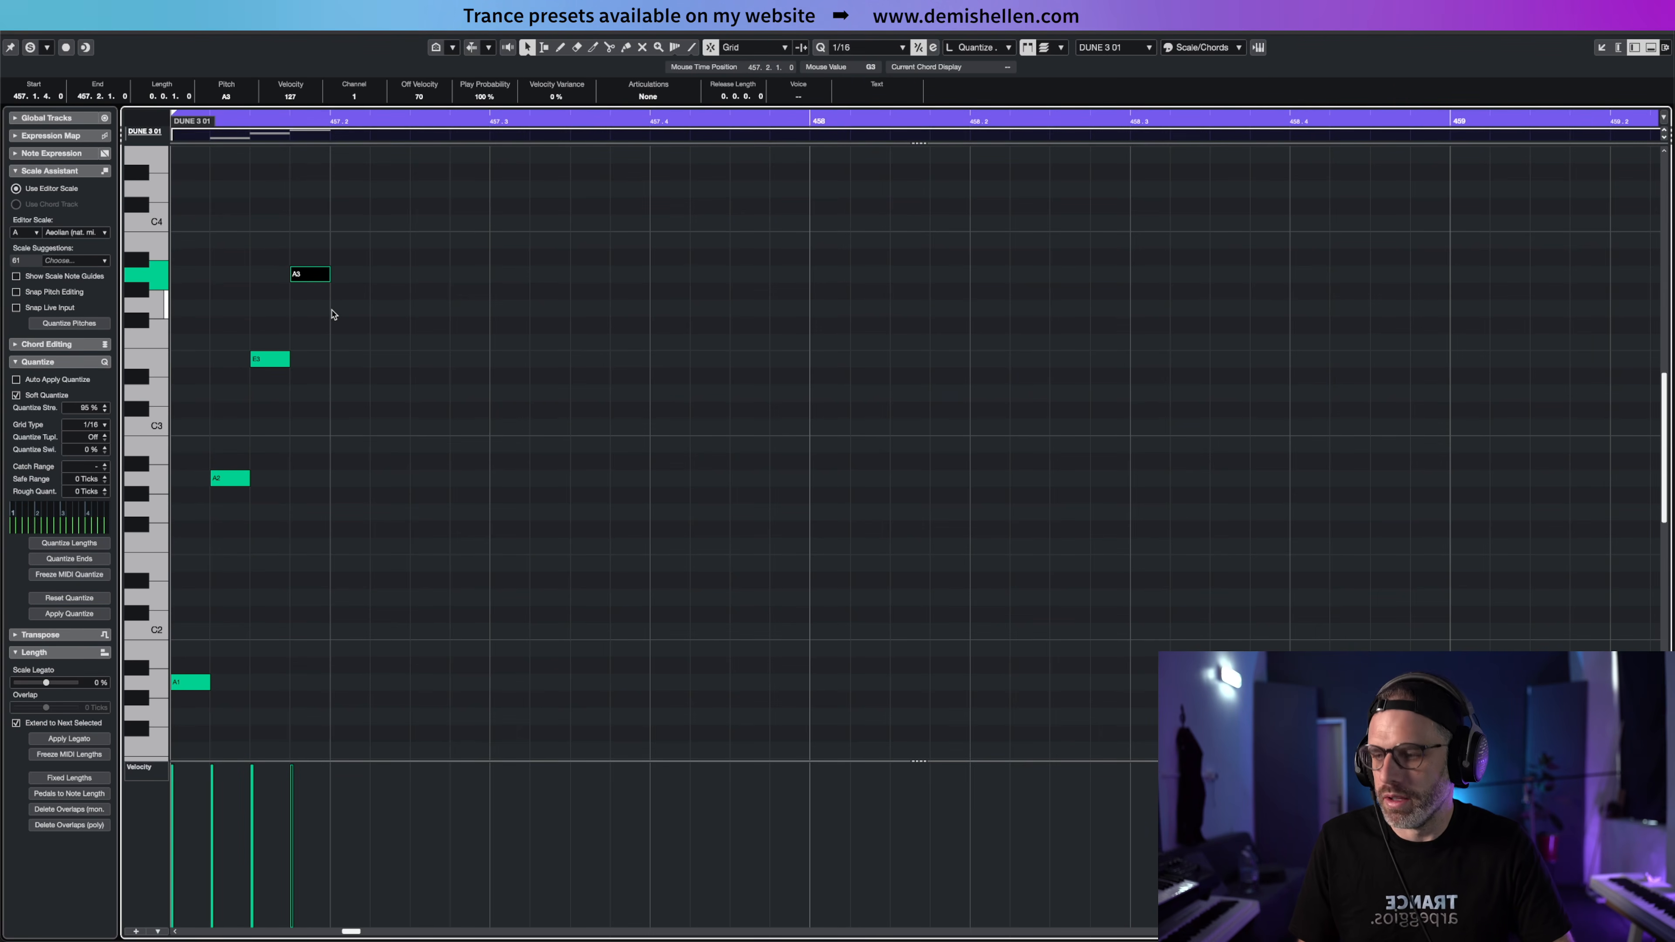
Repeat the four-note A1, A2, E3, A3 arpeggio three more times to fill bar 457
{"action": "scroll", "coordinate": [304, 307], "scroll_direction": "left", "scroll_amount": 5}
{"action": "left_click_drag", "start_coordinate": [970, 241], "coordinate": [851, 706]}
{"action": "scroll", "coordinate": [941, 577], "scroll_direction": "left", "scroll_amount": 2}
{"action": "scroll", "coordinate": [942, 576], "scroll_direction": "right", "scroll_amount": 5}
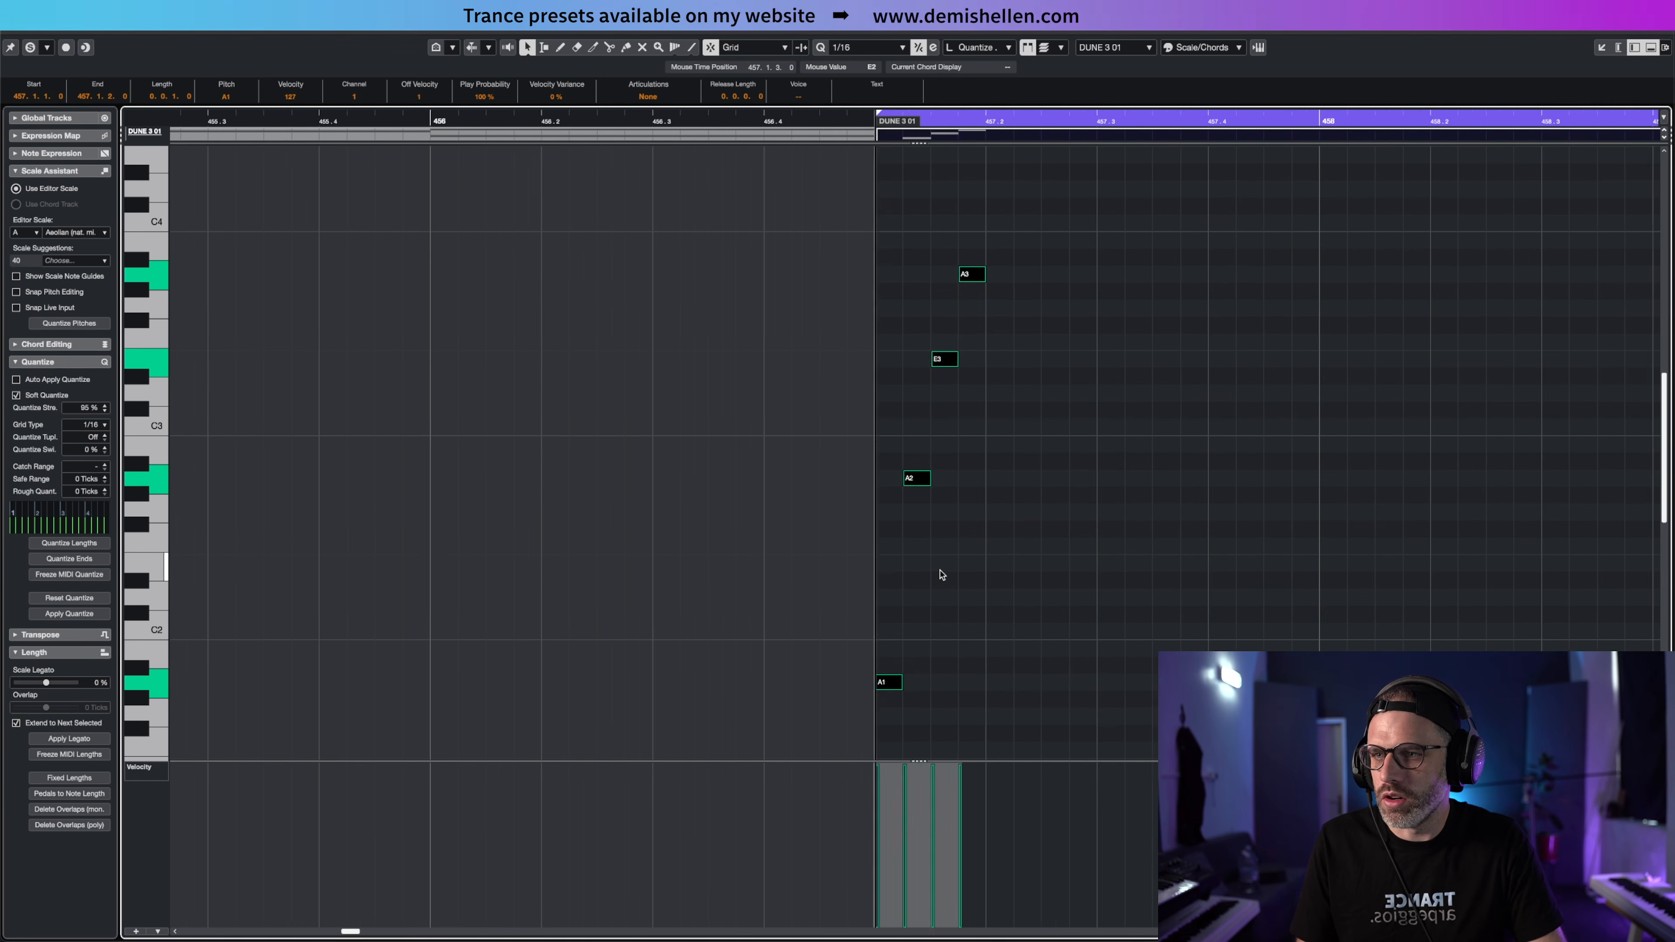
{"action": "scroll", "coordinate": [942, 574], "scroll_direction": "right", "scroll_amount": 3}
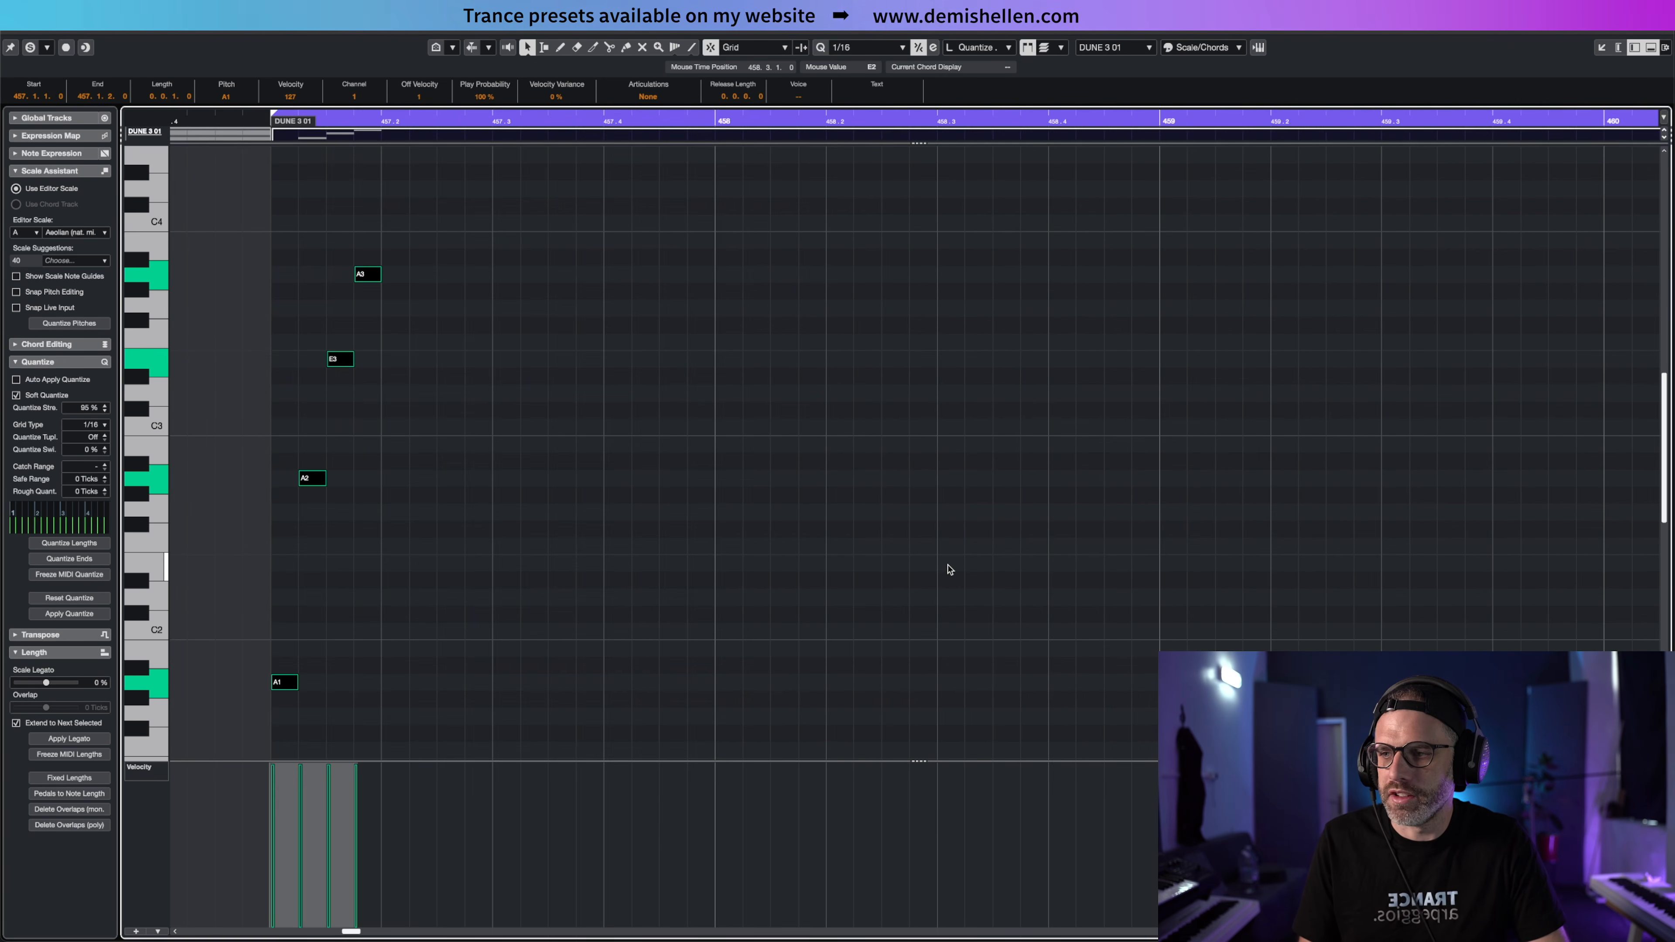
{"action": "left_click_drag", "start_coordinate": [467, 219], "coordinate": [275, 671]}
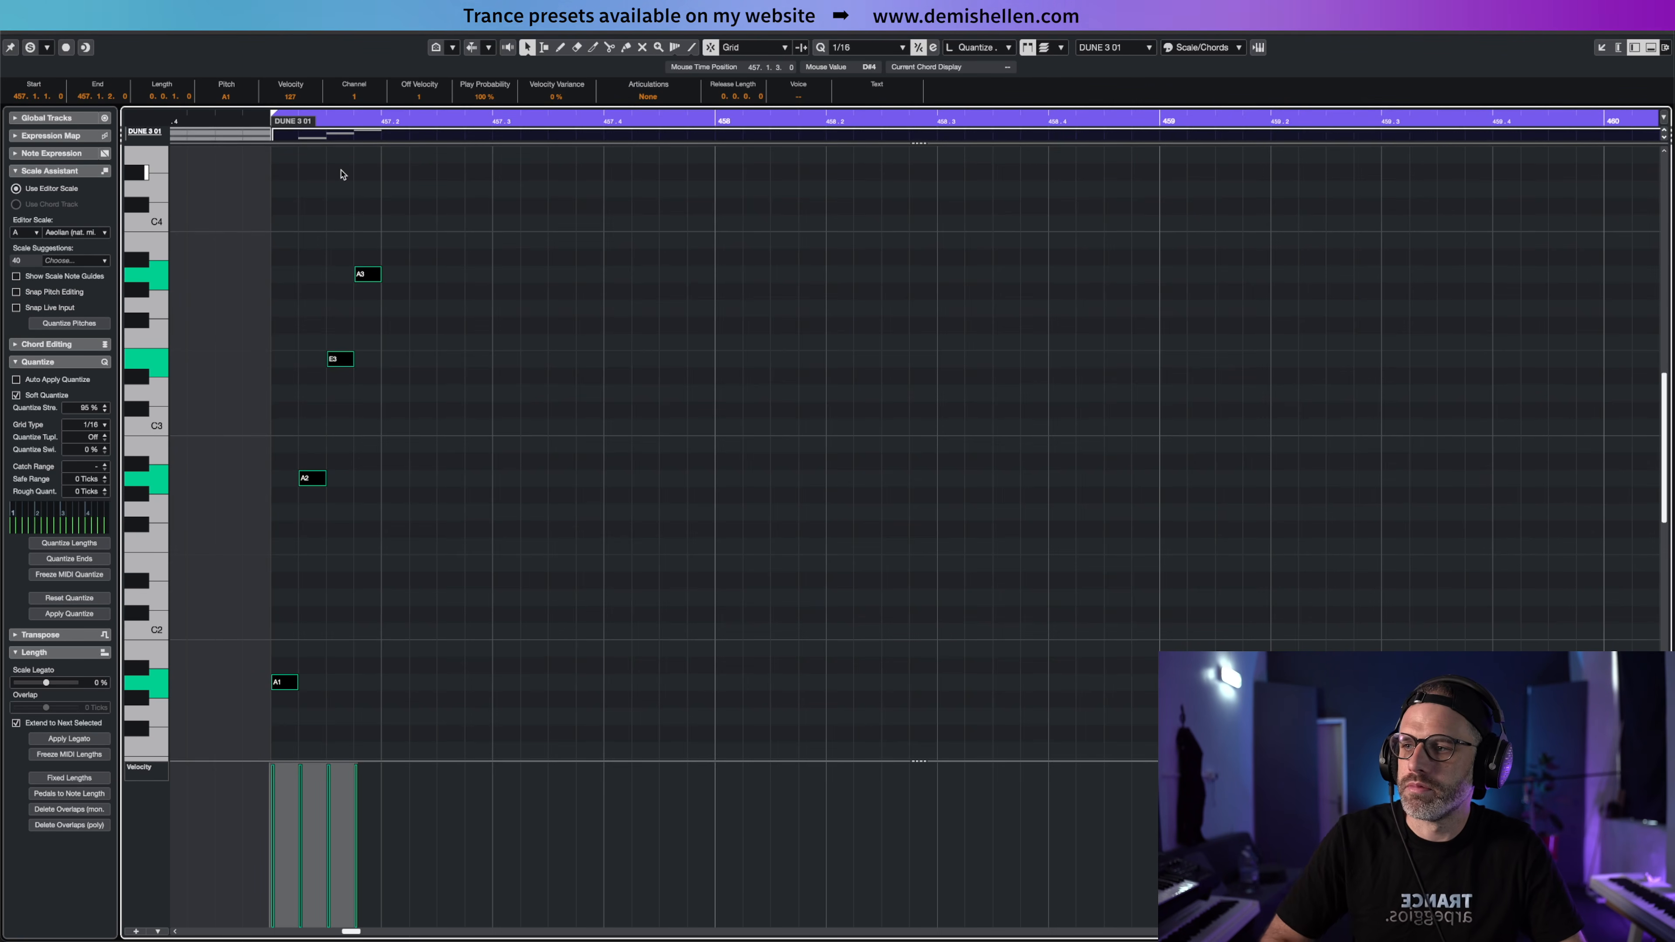
{"action": "key", "text": "space"}
{"action": "key", "text": "alt+d"}
{"action": "key", "text": "alt+d"}
{"action": "key", "text": "alt+d"}
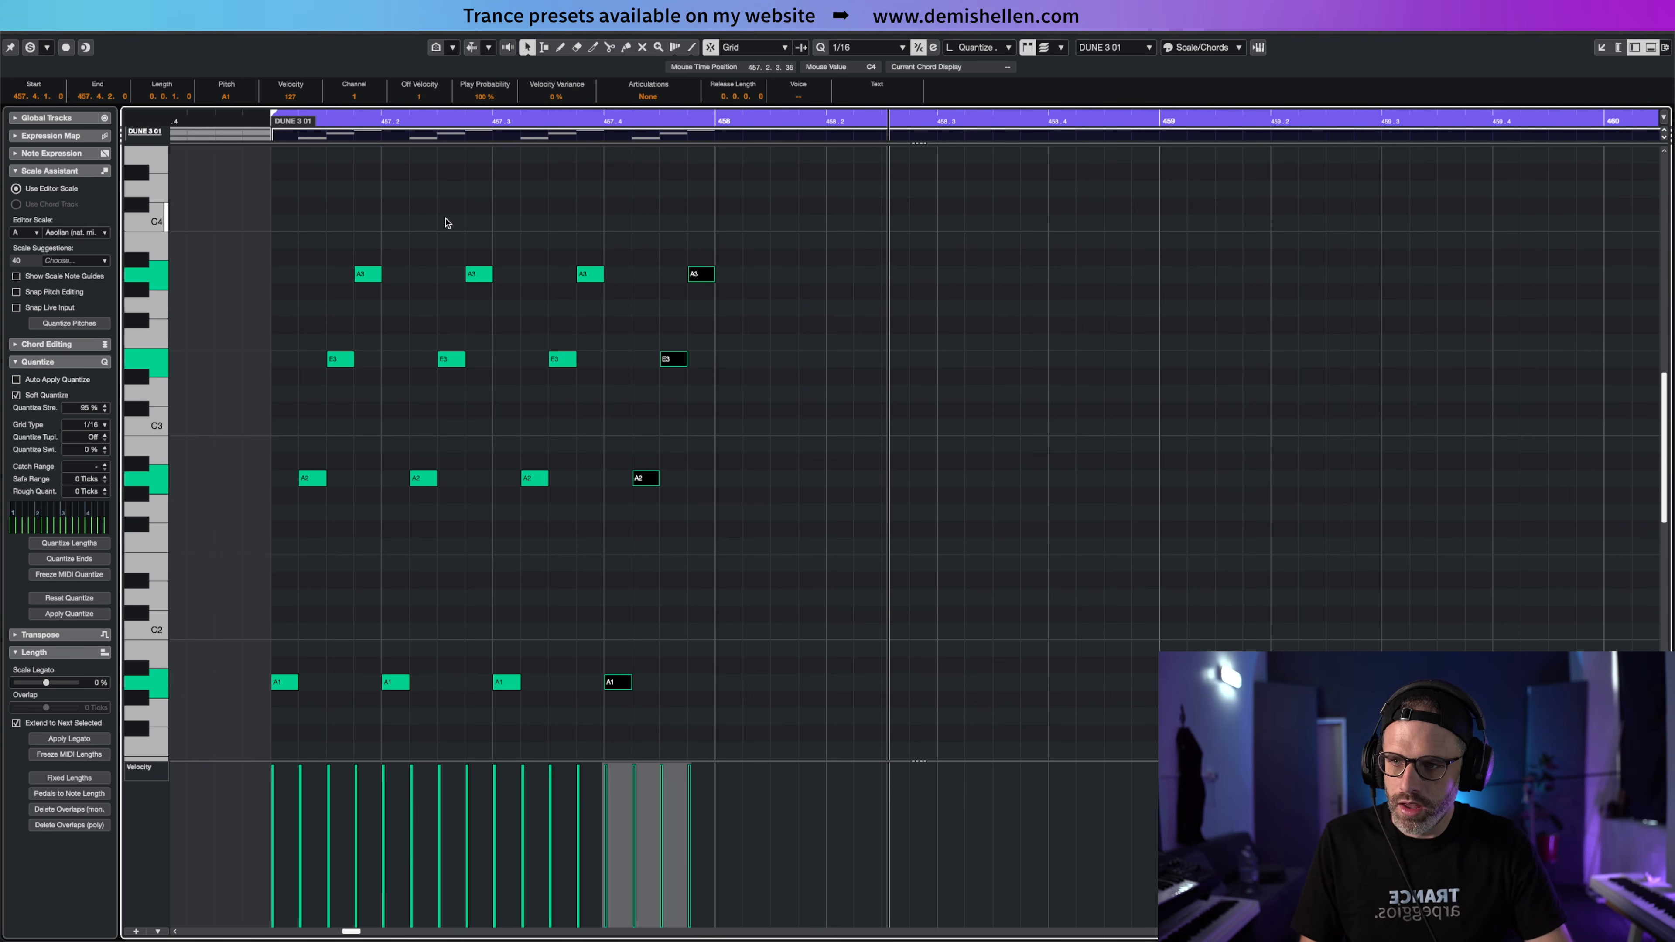
{"action": "key", "text": "ctrl+v"}
{"action": "key", "text": "Delete"}
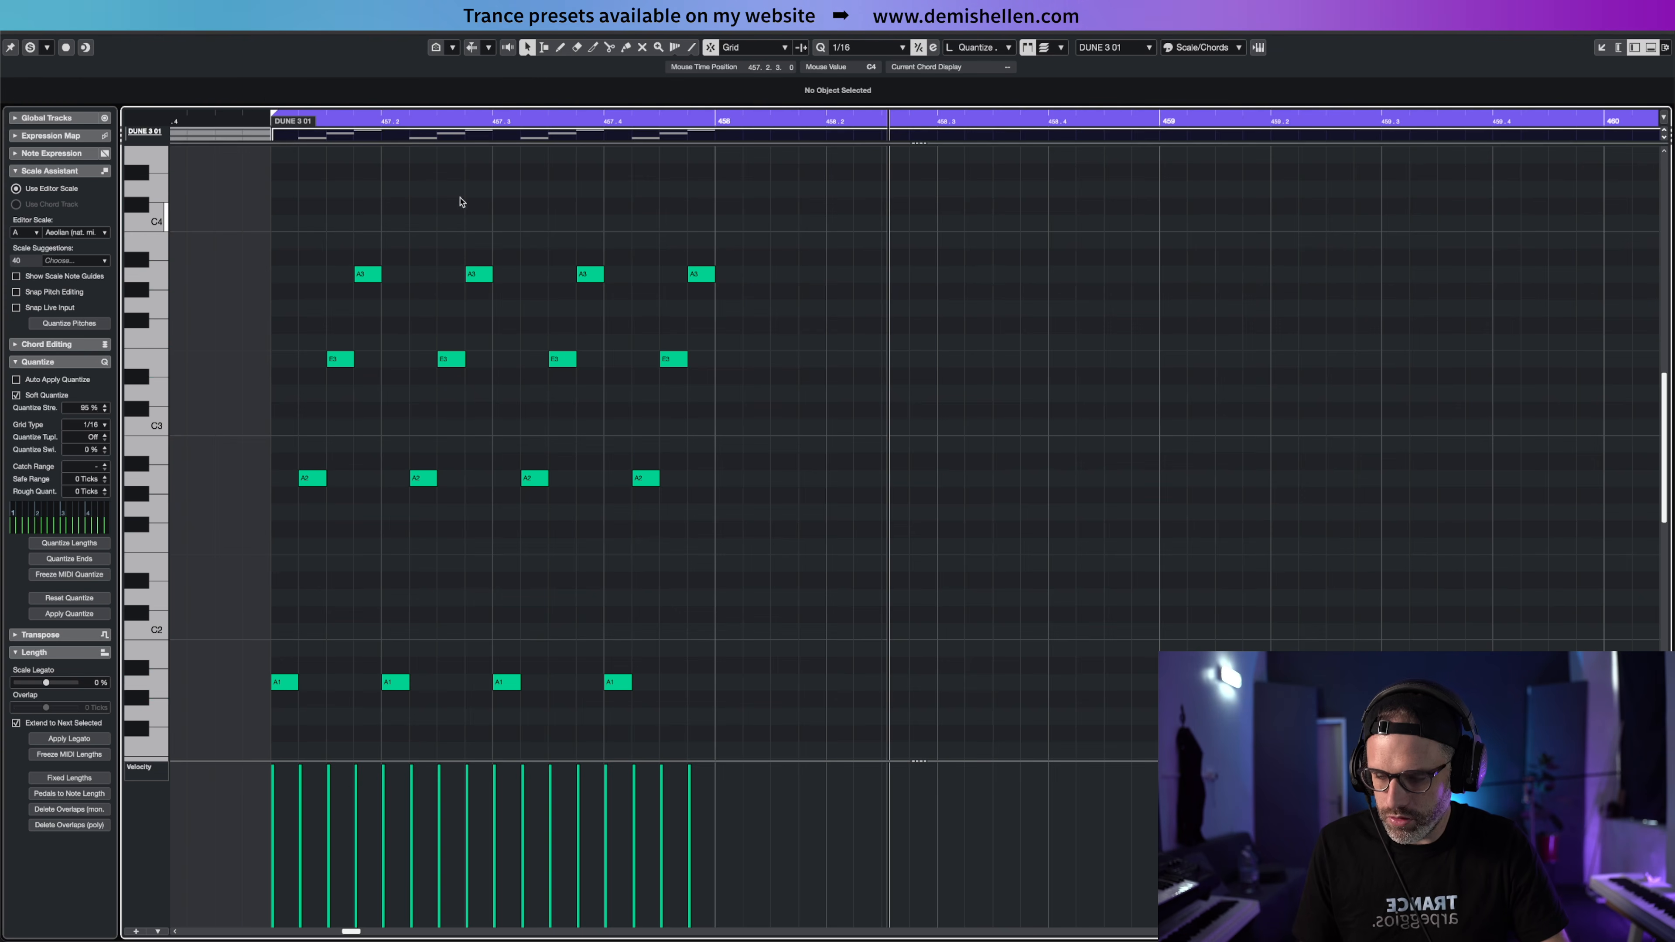
Duplicate the last four-note group into the start of bar 458 and transpose it down five semitones to E1, E2, B2 and E3
{"action": "left_click_drag", "start_coordinate": [769, 210], "coordinate": [607, 704]}
{"action": "key", "text": "ctrl+d"}
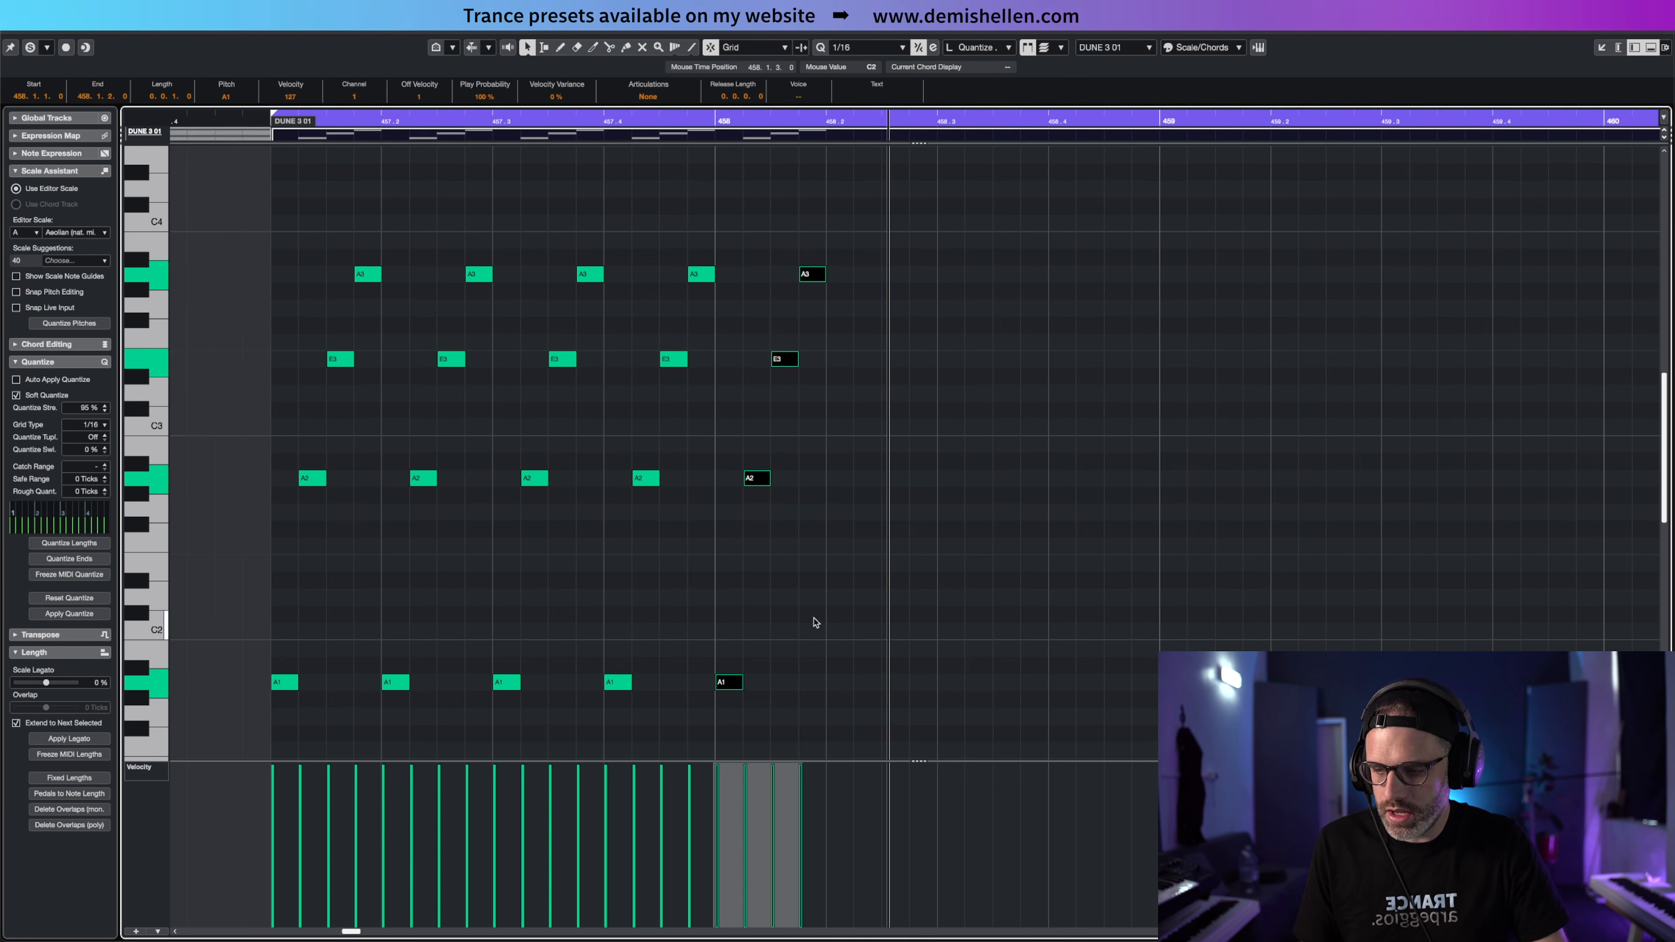
{"action": "scroll", "coordinate": [819, 617], "scroll_direction": "down", "scroll_amount": 3}
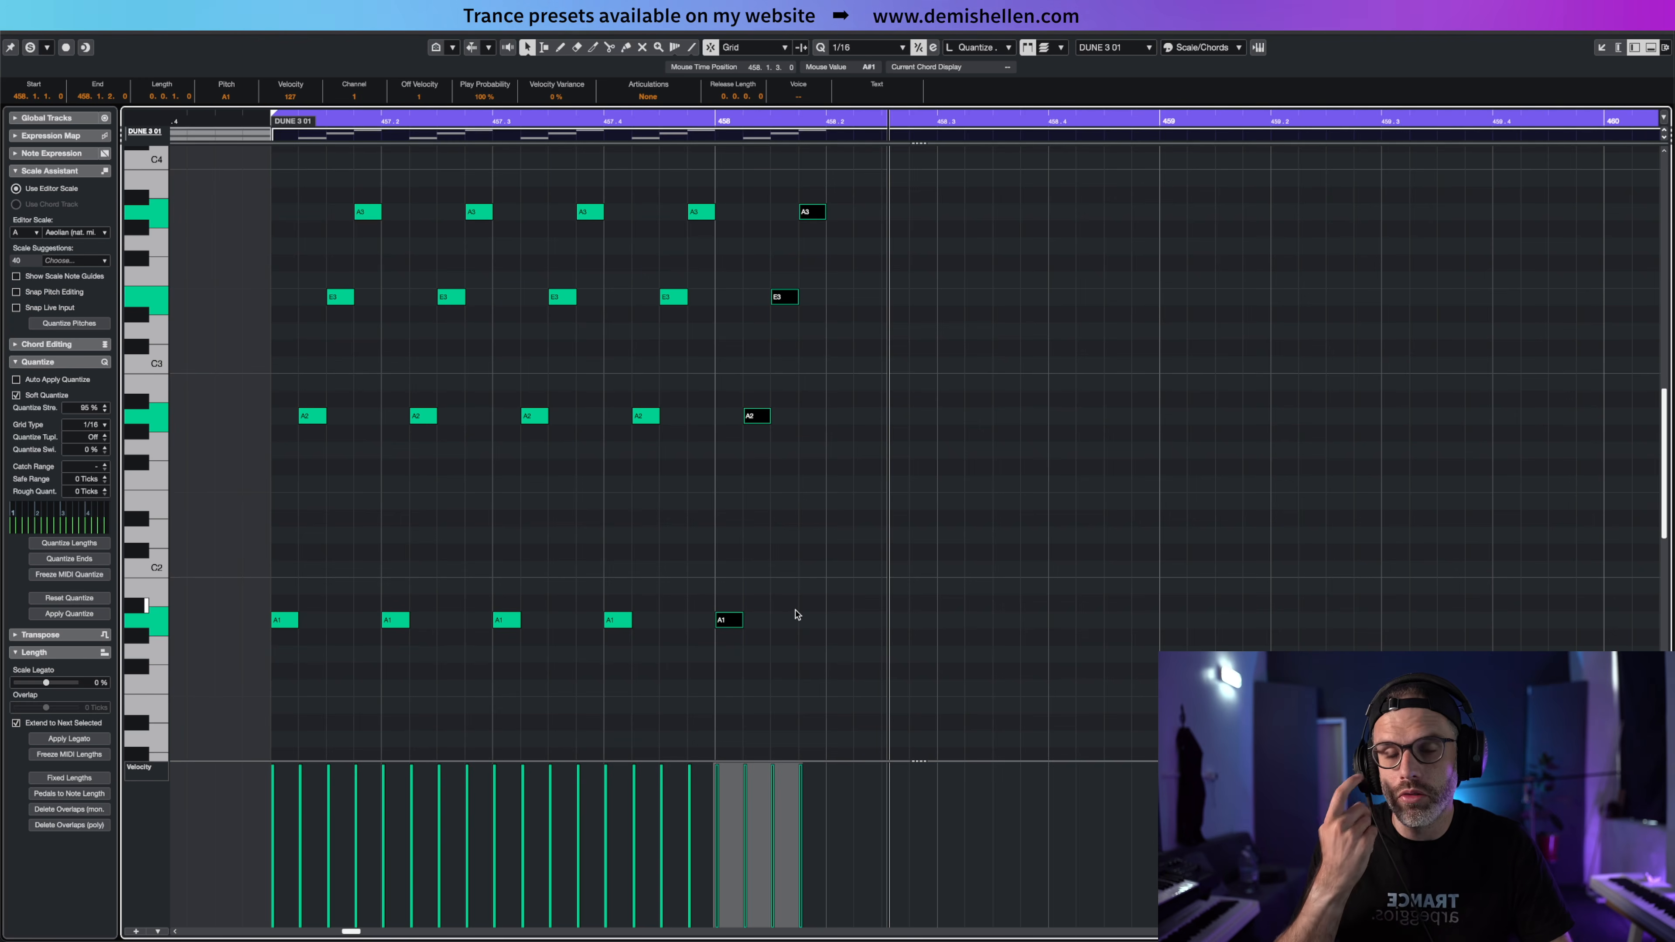
{"action": "key", "text": "Down"}
{"action": "key", "text": "Down"}
{"action": "key", "text": "Down"}
{"action": "key", "text": "Down"}
{"action": "key", "text": "Down"}
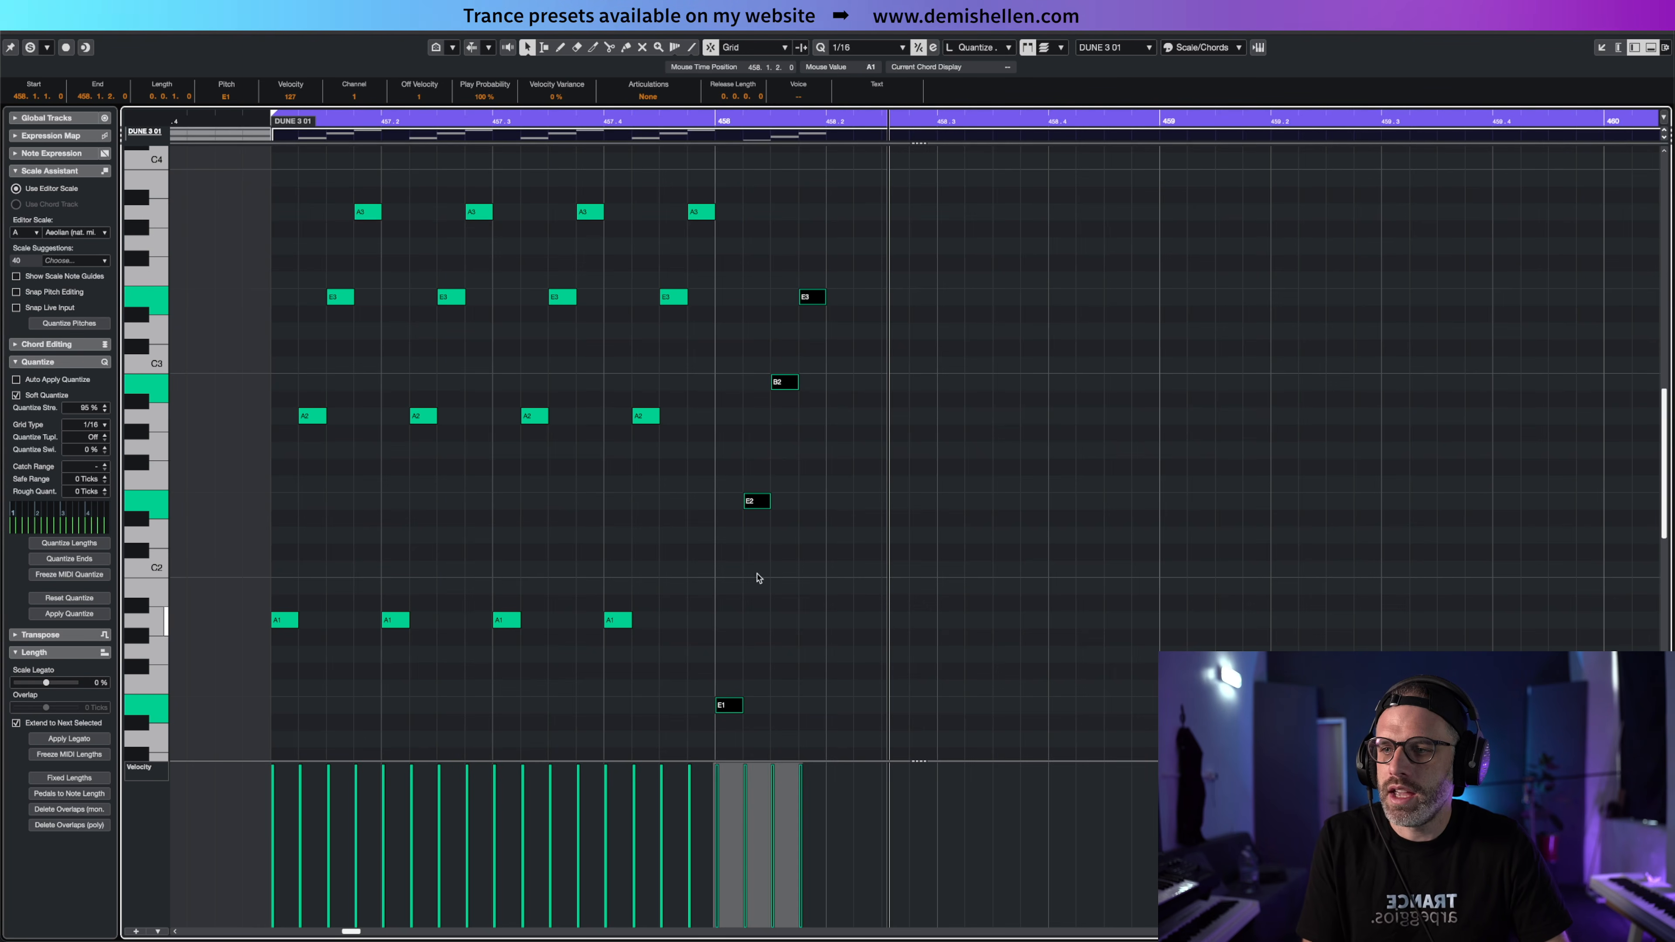
Check the upper notes of the bar 458 arpeggio against the second chord's E2 and G#2 in the preceding clip
{"action": "left_click_drag", "start_coordinate": [796, 344], "coordinate": [785, 403]}
{"action": "left_click_drag", "start_coordinate": [810, 242], "coordinate": [828, 310]}
{"action": "key", "text": "Return"}
{"action": "double_click", "coordinate": [625, 214]}
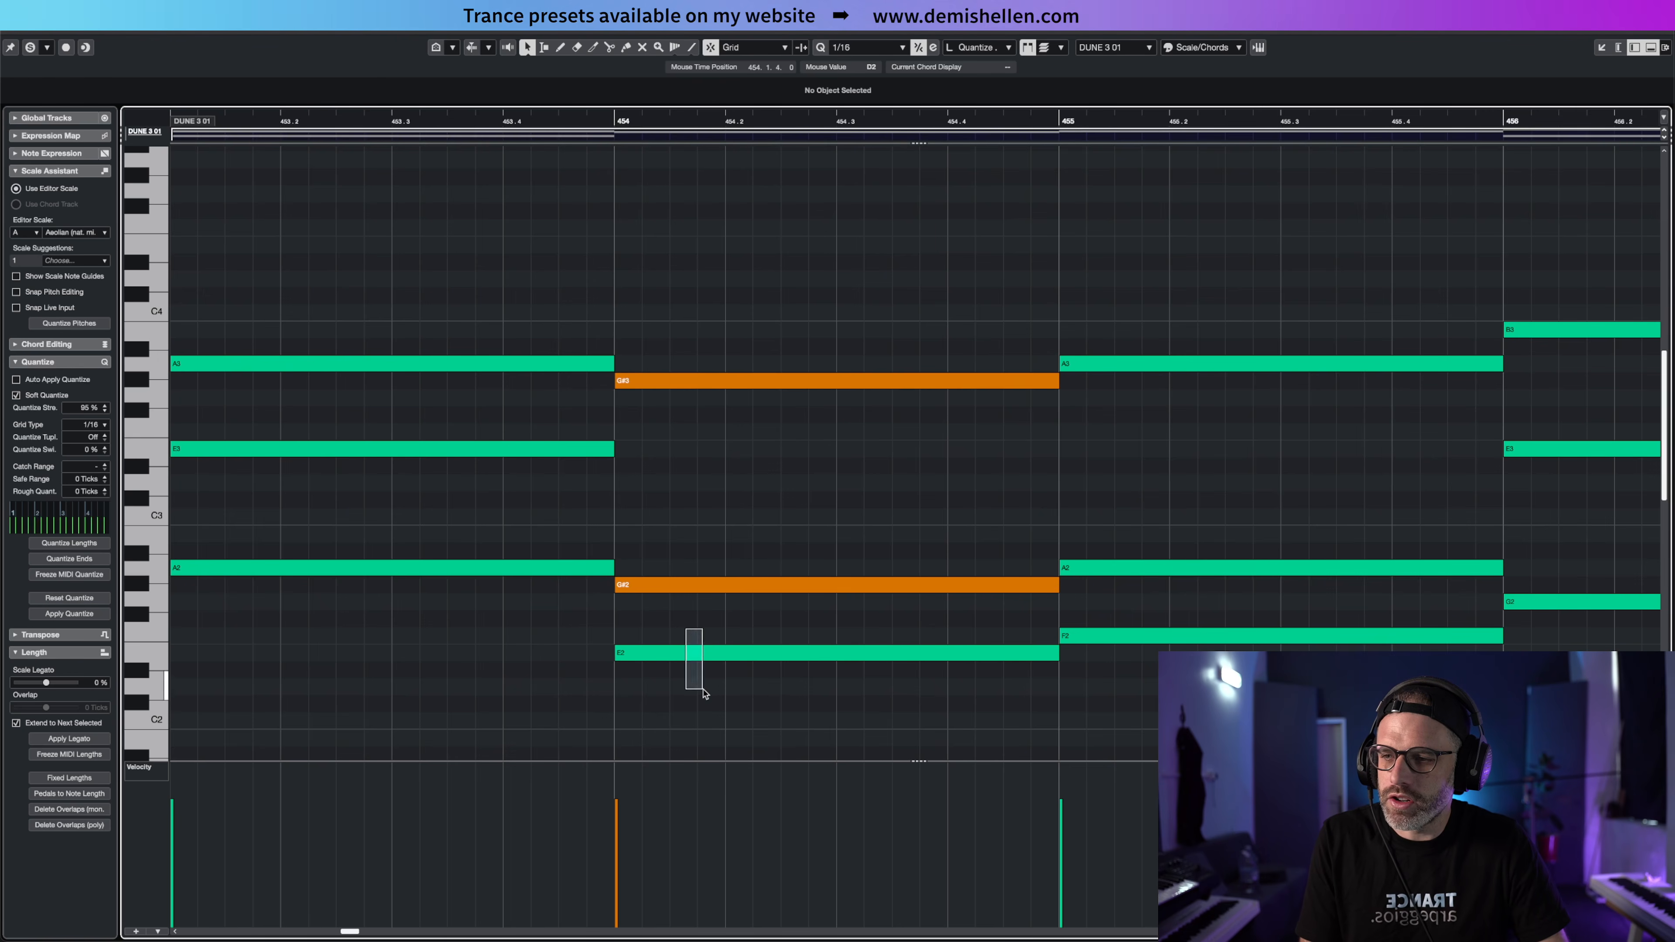
{"action": "left_click_drag", "start_coordinate": [703, 693], "coordinate": [703, 692]}
{"action": "left_click_drag", "start_coordinate": [710, 553], "coordinate": [725, 606]}
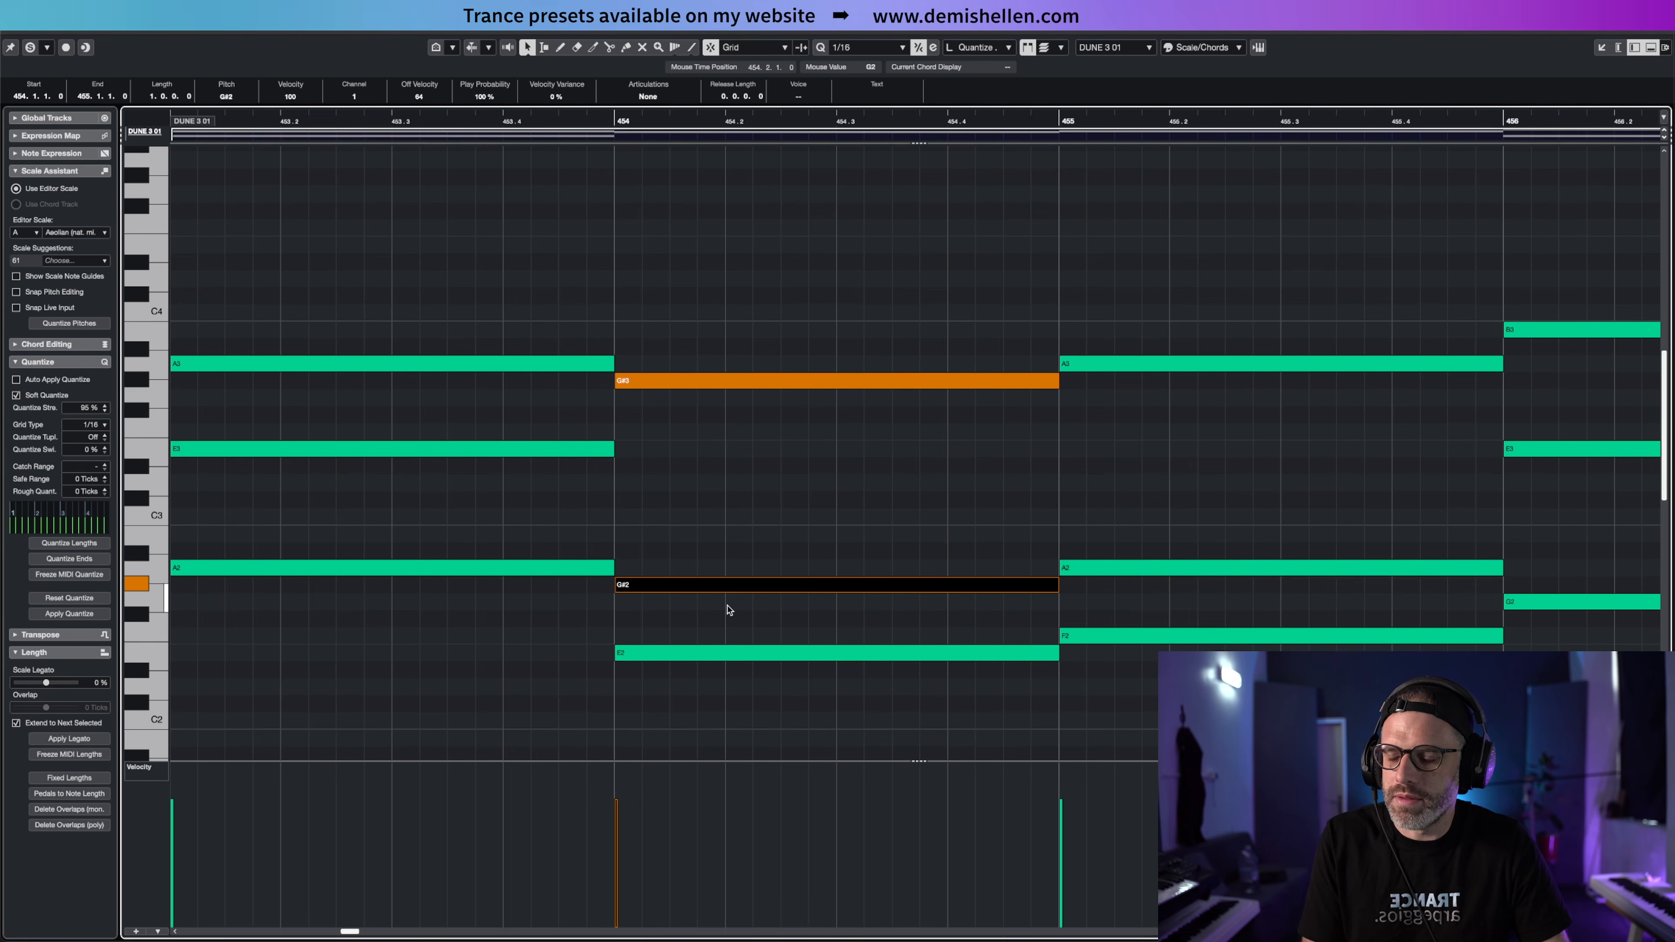
{"action": "key", "text": "Return"}
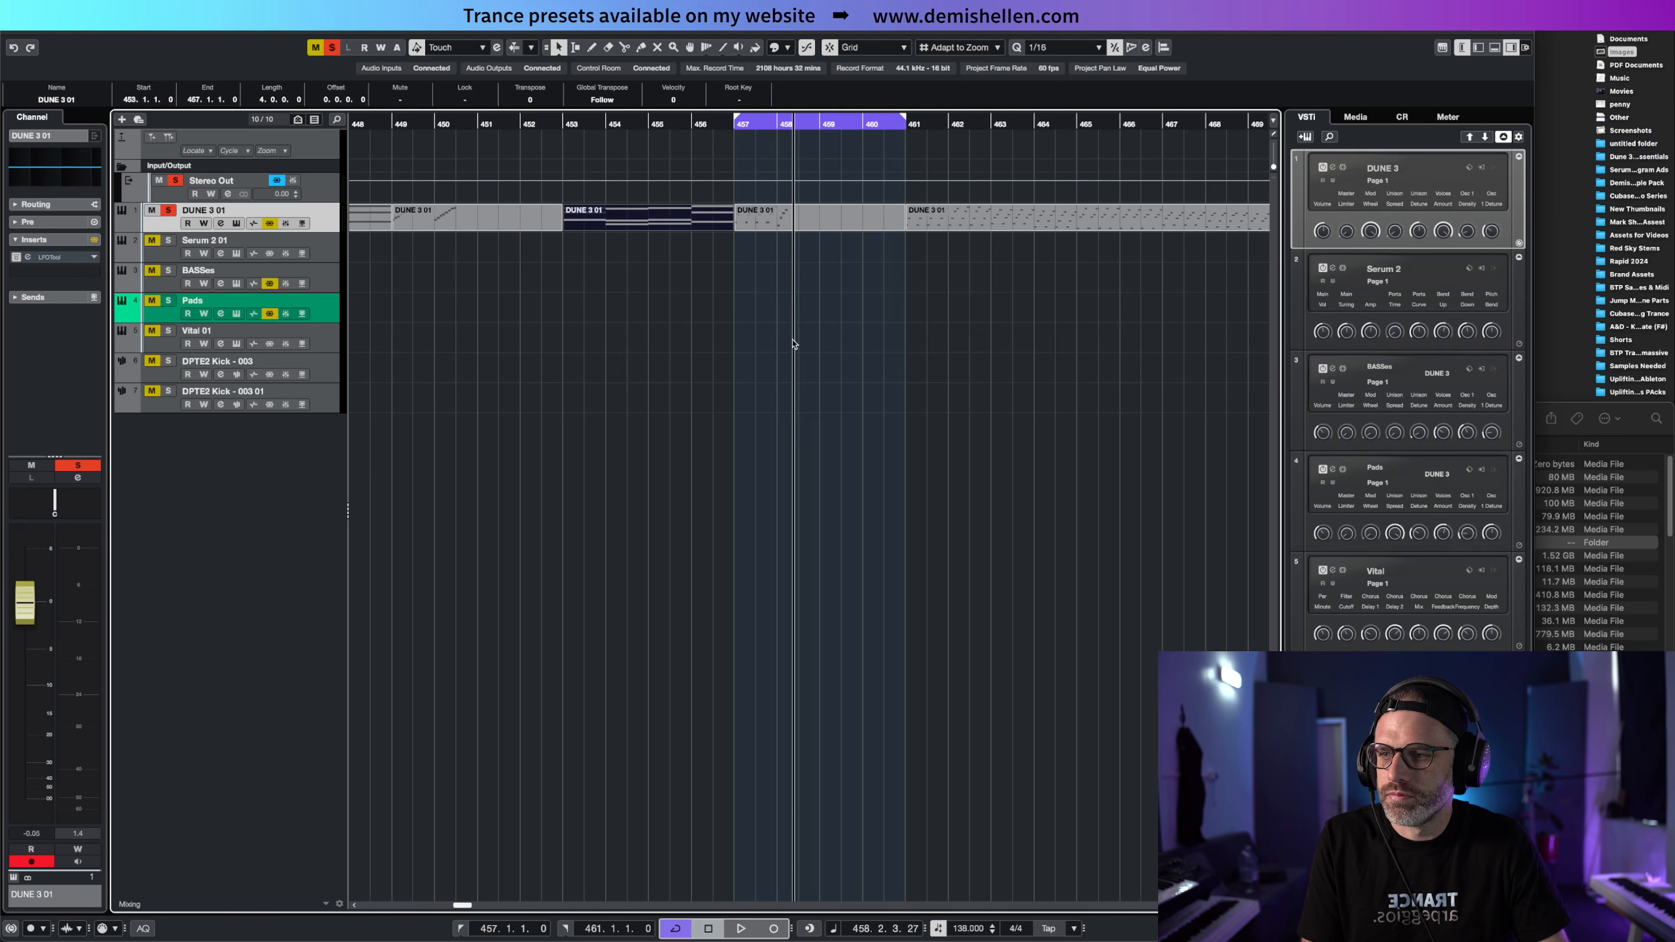
Raise the third note of the bar 458 arpeggio to E3 and its fourth note to G#3
{"action": "double_click", "coordinate": [749, 228]}
{"action": "left_click_drag", "start_coordinate": [722, 362], "coordinate": [663, 426]}
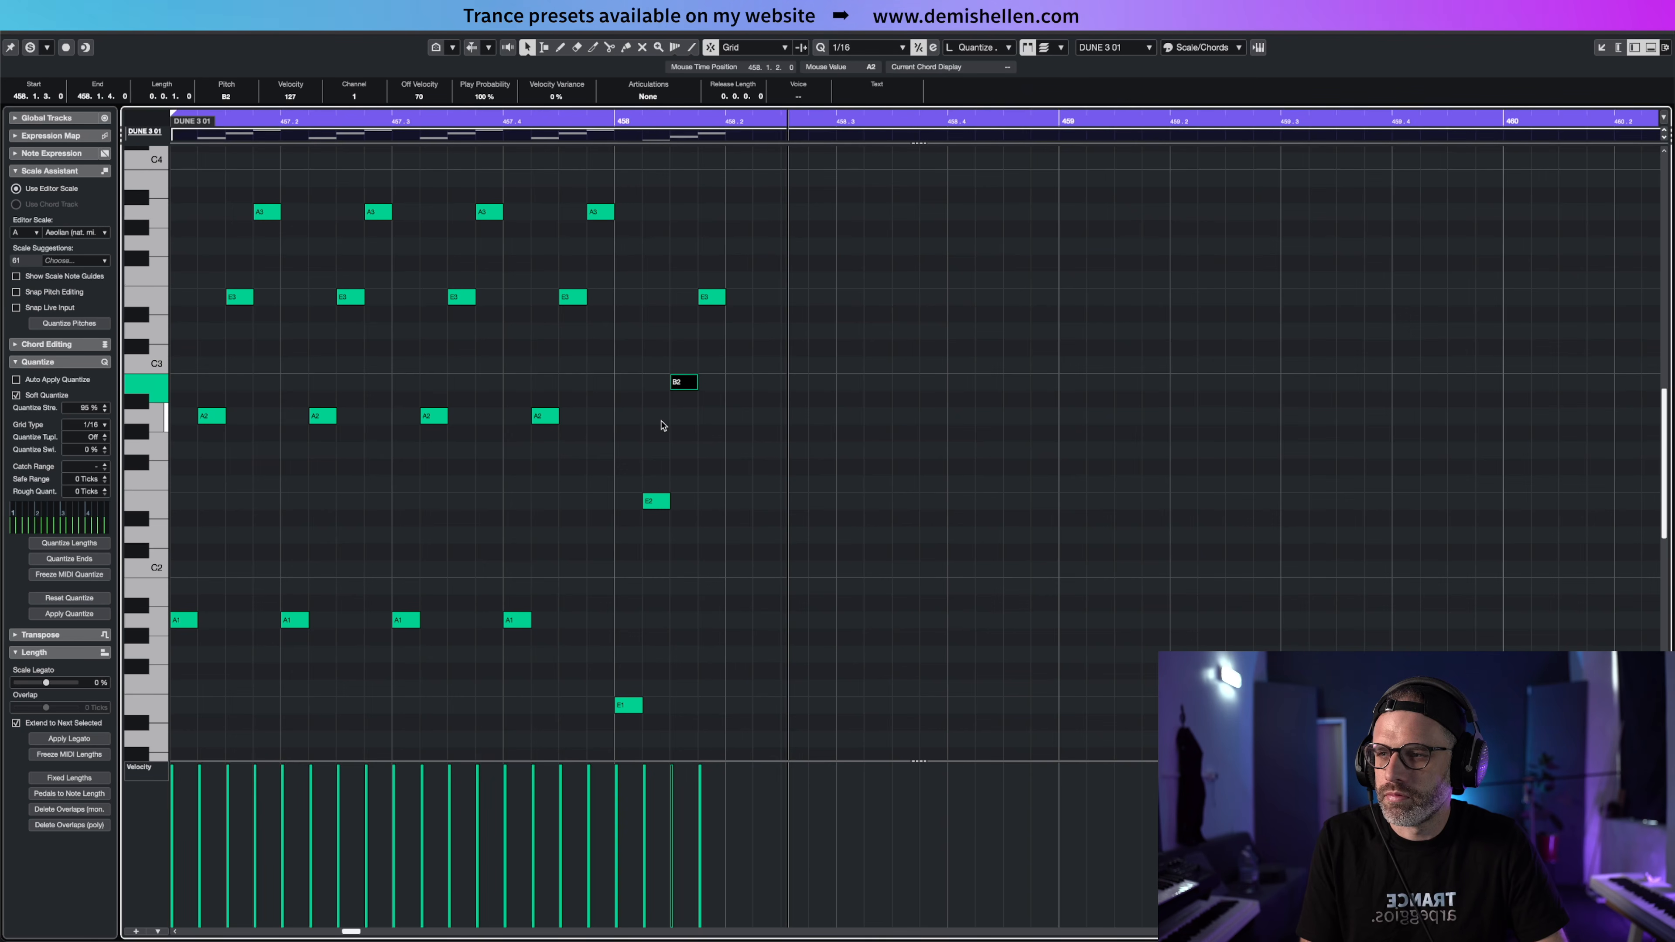
{"action": "key", "text": "Up"}
{"action": "key", "text": "Up"}
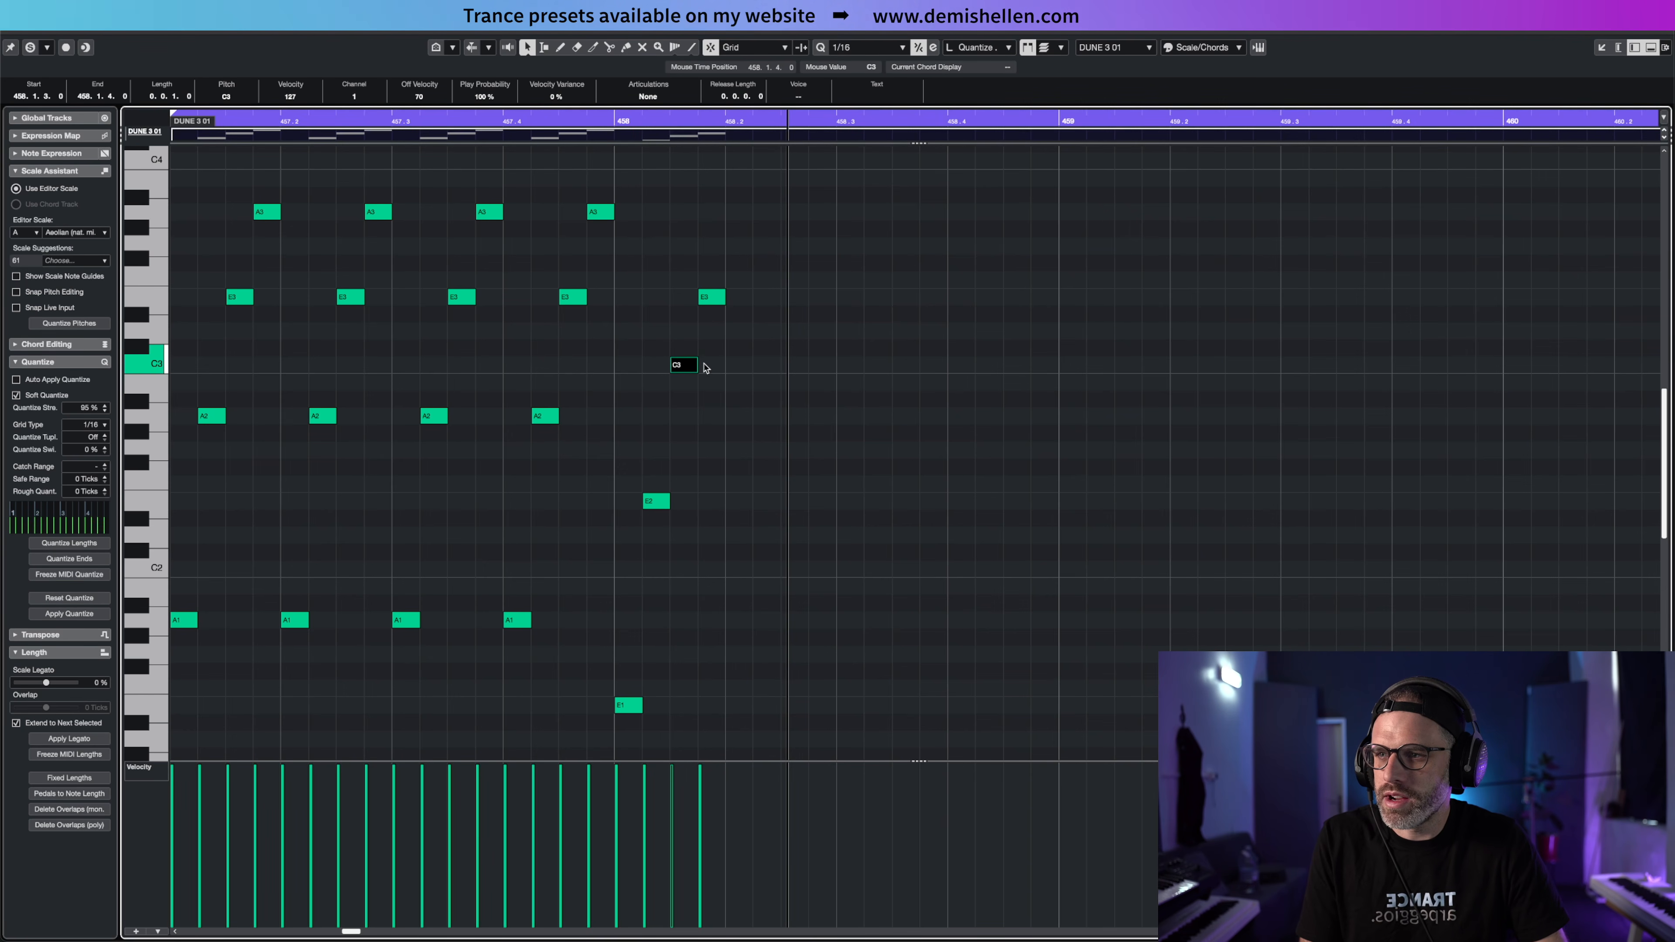
{"action": "key", "text": "Down"}
{"action": "left_click_drag", "start_coordinate": [724, 278], "coordinate": [681, 411]}
{"action": "key", "text": "Up"}
{"action": "key", "text": "Up"}
{"action": "key", "text": "Up"}
{"action": "key", "text": "Up"}
{"action": "left_click_drag", "start_coordinate": [697, 287], "coordinate": [688, 348]}
{"action": "key", "text": "Up"}
{"action": "left_click_drag", "start_coordinate": [732, 238], "coordinate": [707, 218]}
{"action": "left_click", "coordinate": [706, 218]}
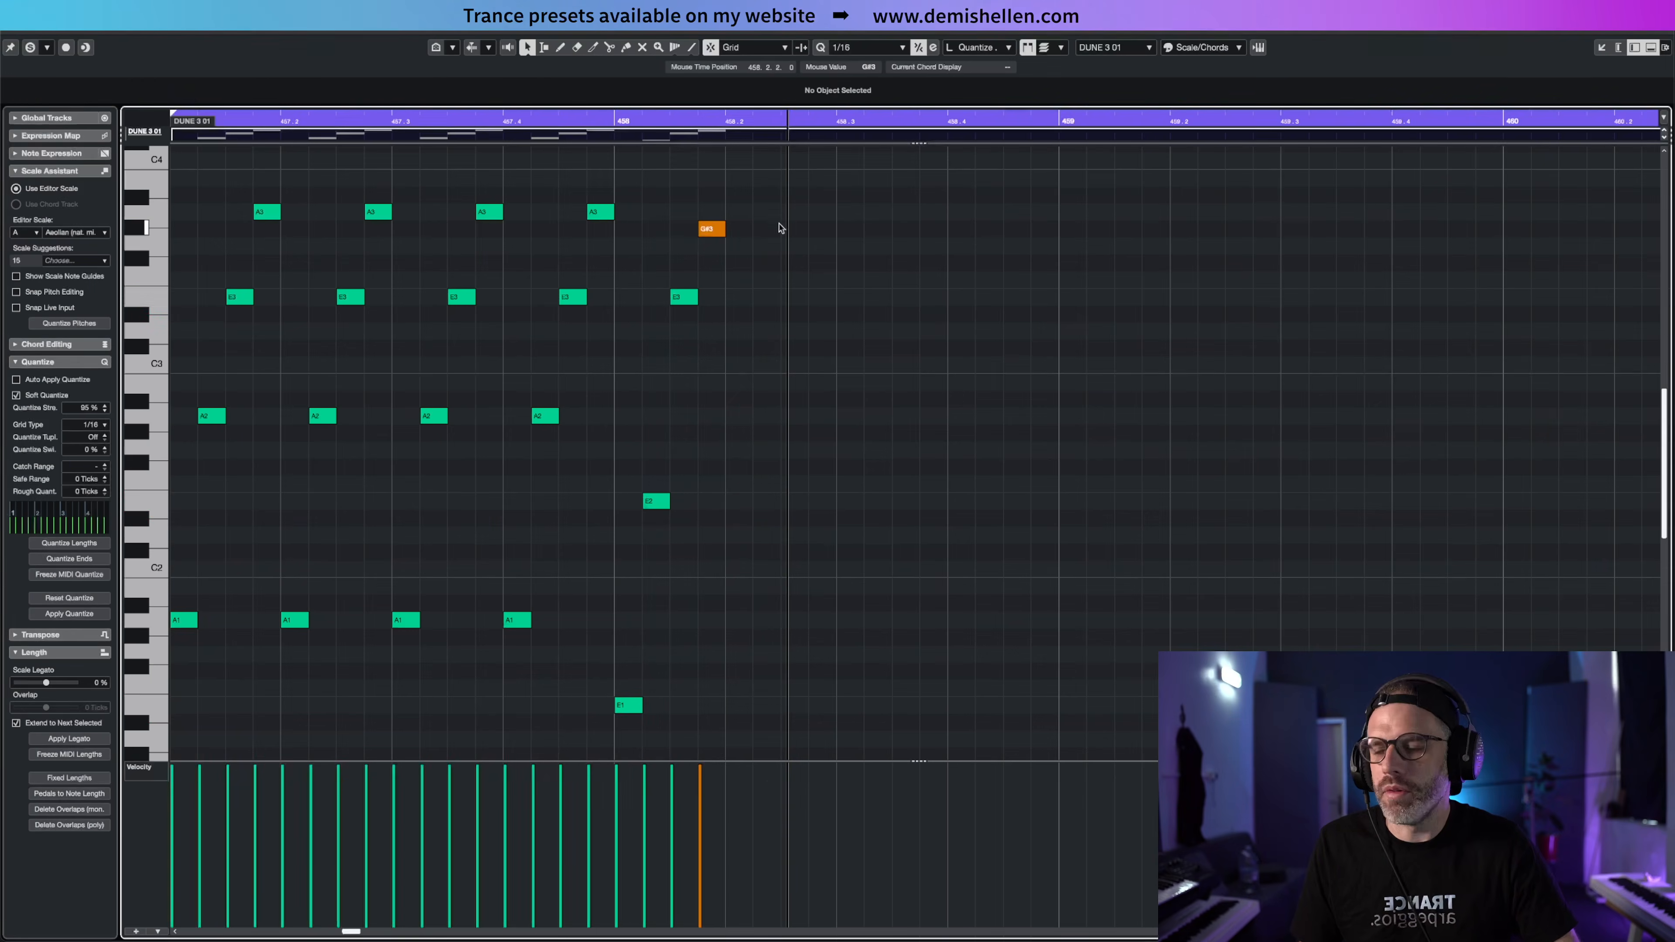
Repeat the E1, E2, E3, G#3 arpeggio three more times to fill bar 458
{"action": "left_click_drag", "start_coordinate": [779, 228], "coordinate": [629, 704]}
{"action": "key", "text": "super+d"}
{"action": "key", "text": "super+d"}
{"action": "key", "text": "super+d"}
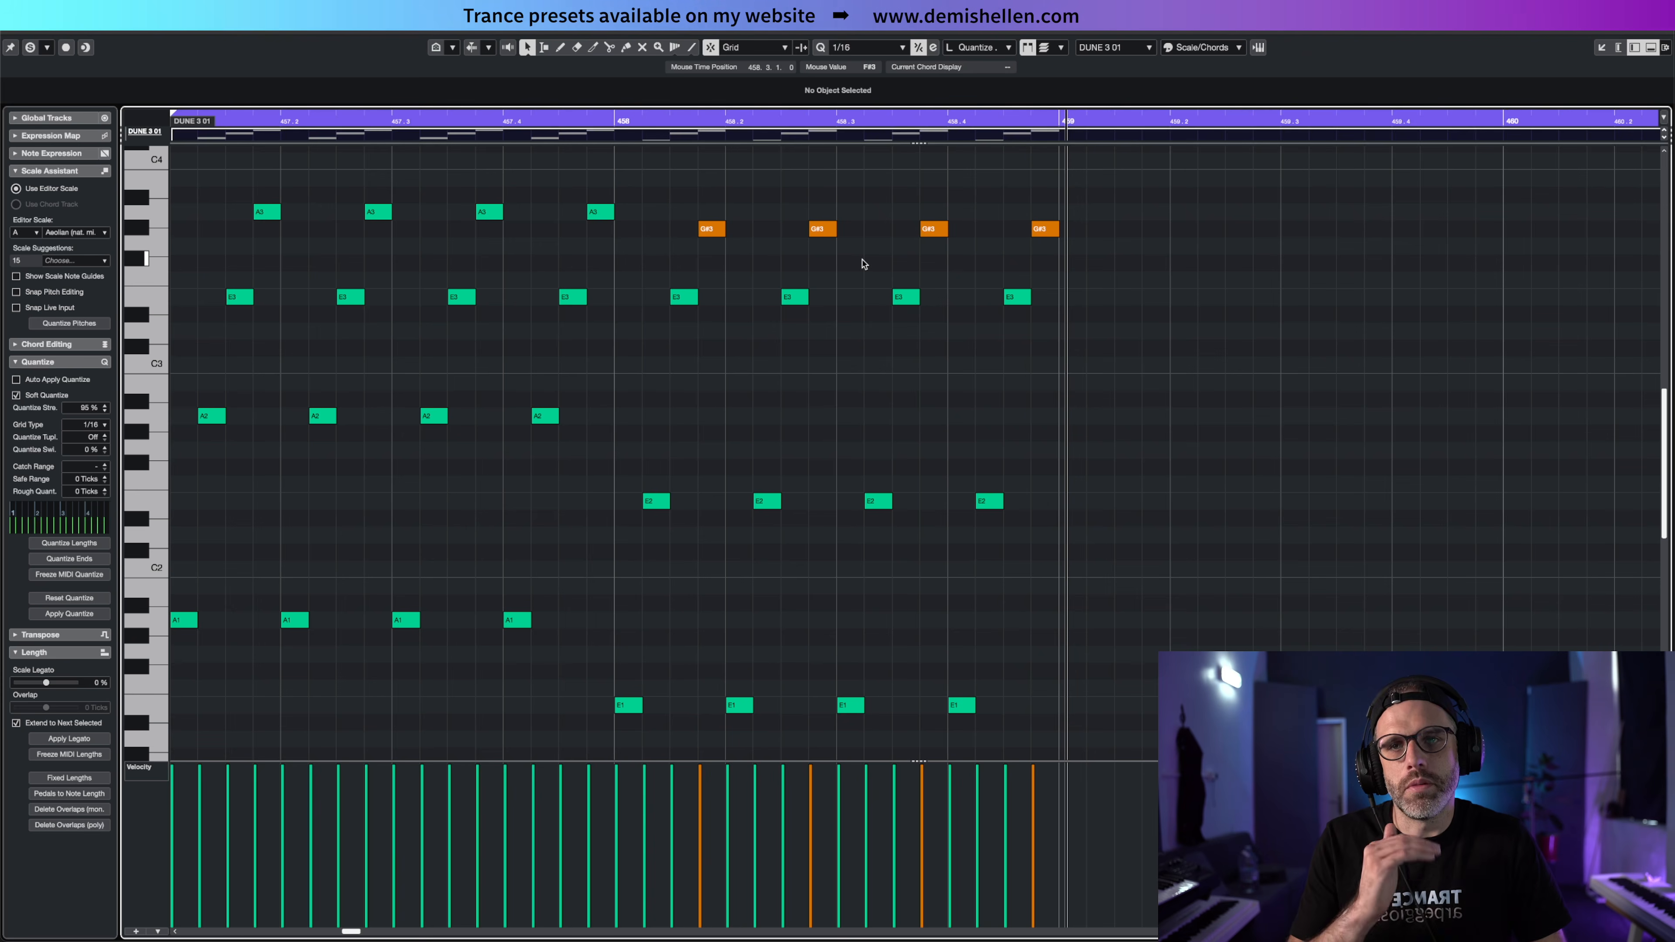
{"action": "left_click_drag", "start_coordinate": [692, 201], "coordinate": [1142, 259]}
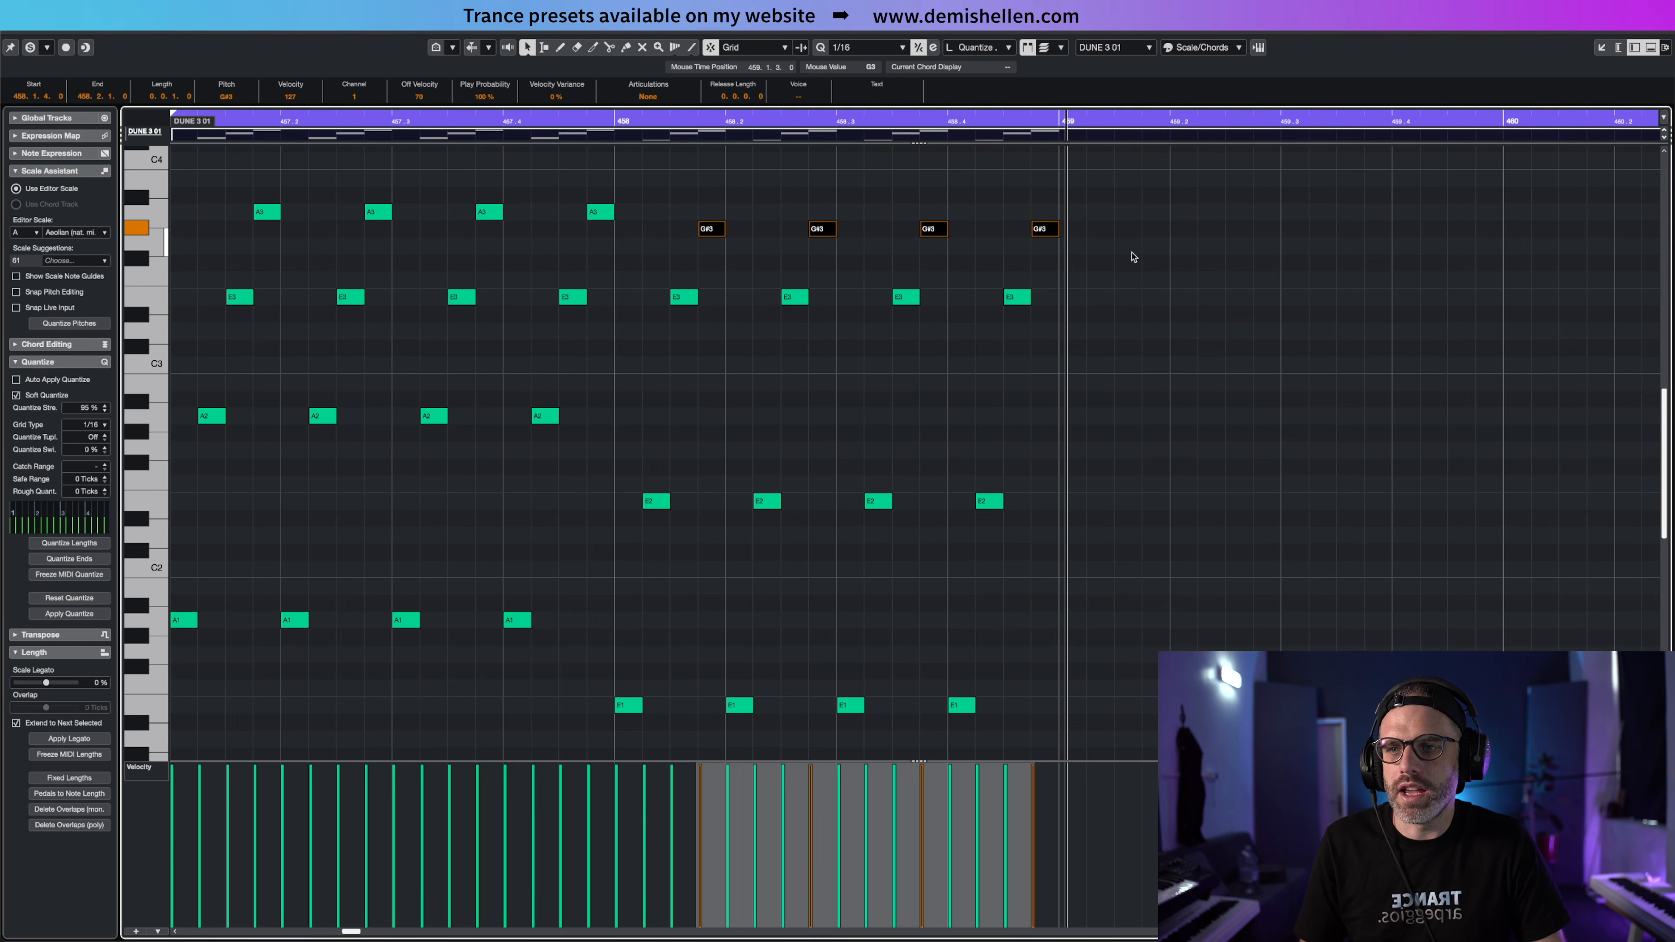
{"action": "left_click_drag", "start_coordinate": [1121, 188], "coordinate": [636, 706]}
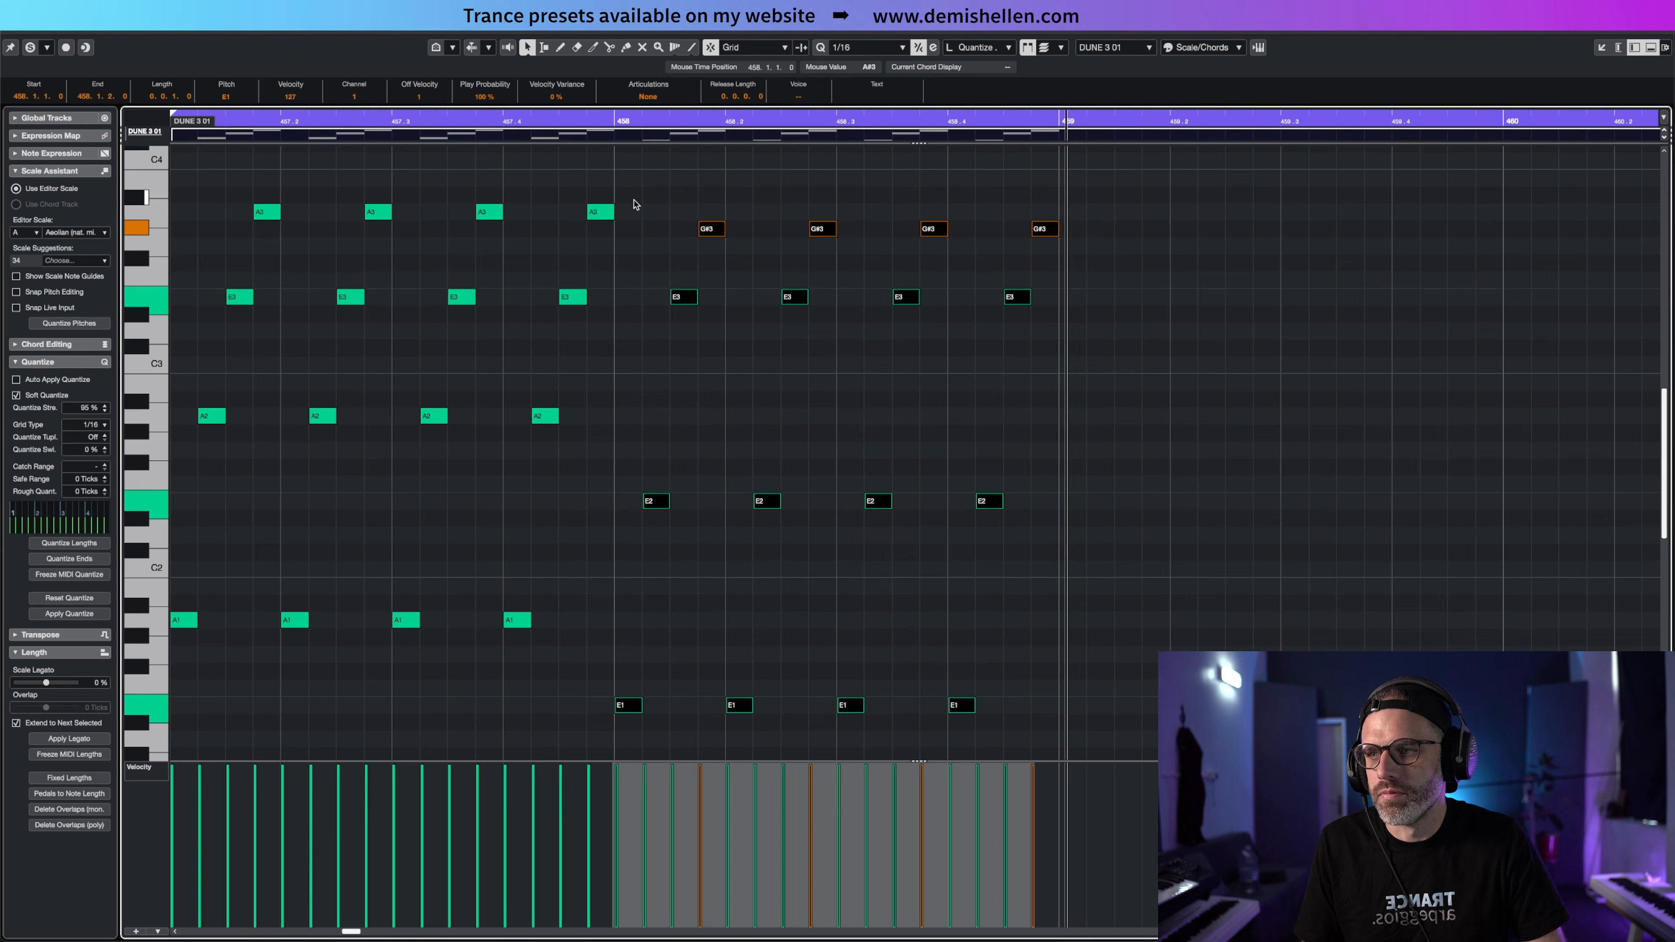
Duplicate the last arpeggio group of bar 458 into the start of bar 459 and transpose it up one semitone
{"action": "left_click_drag", "start_coordinate": [1132, 187], "coordinate": [945, 730]}
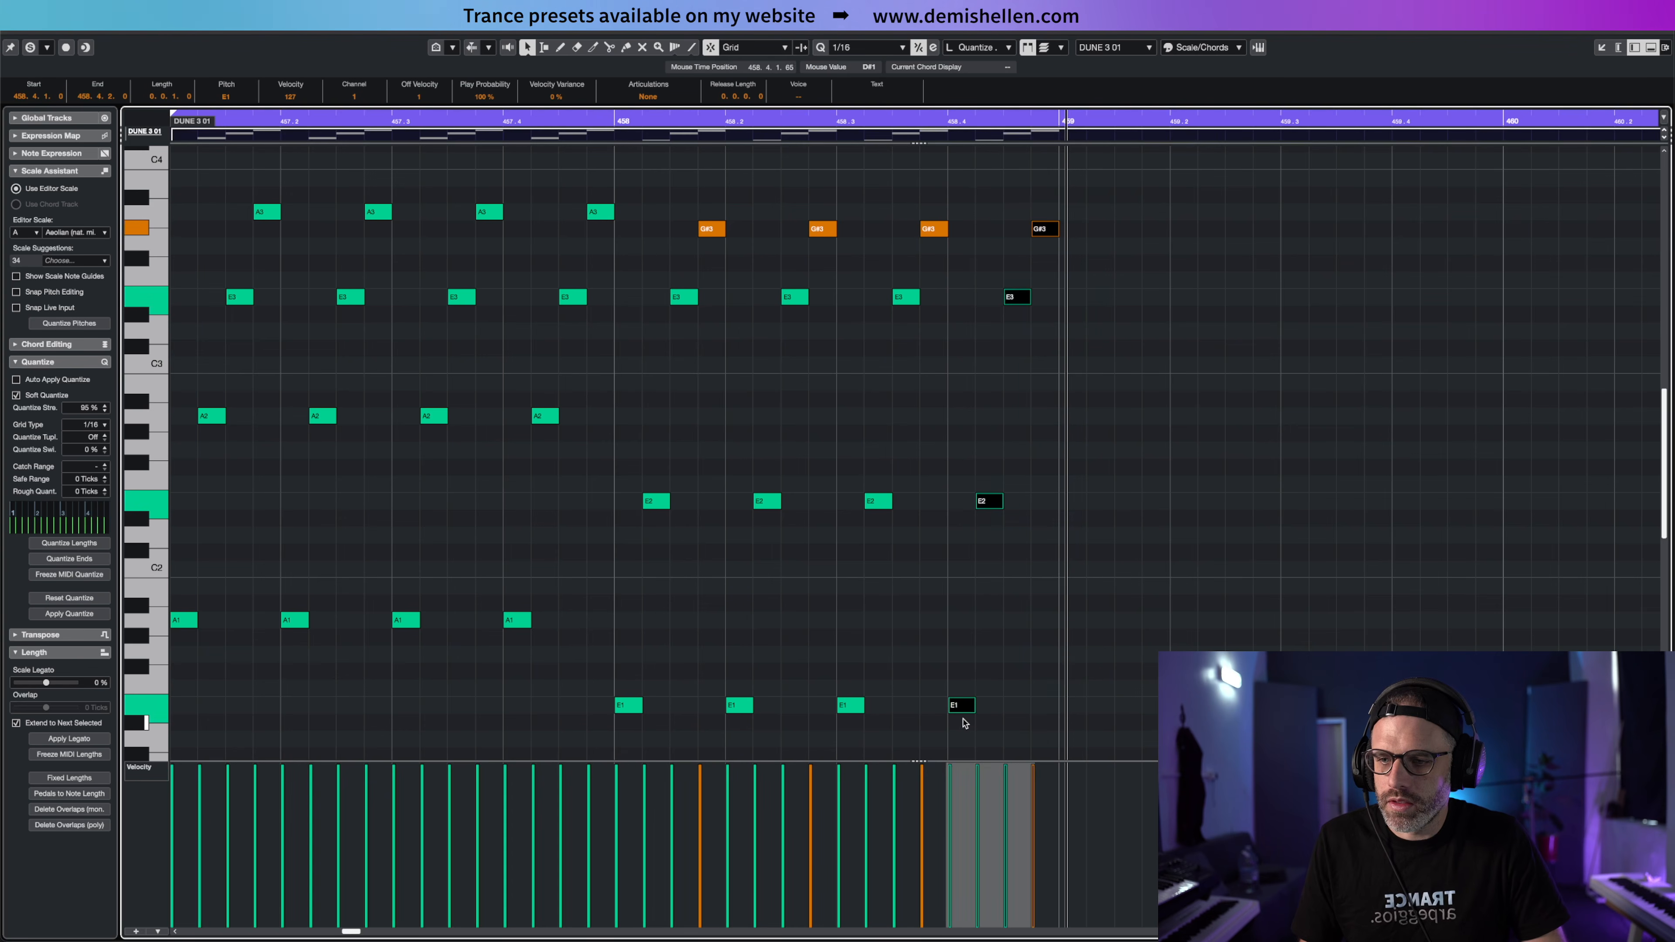
{"action": "key", "text": "ctrl+d"}
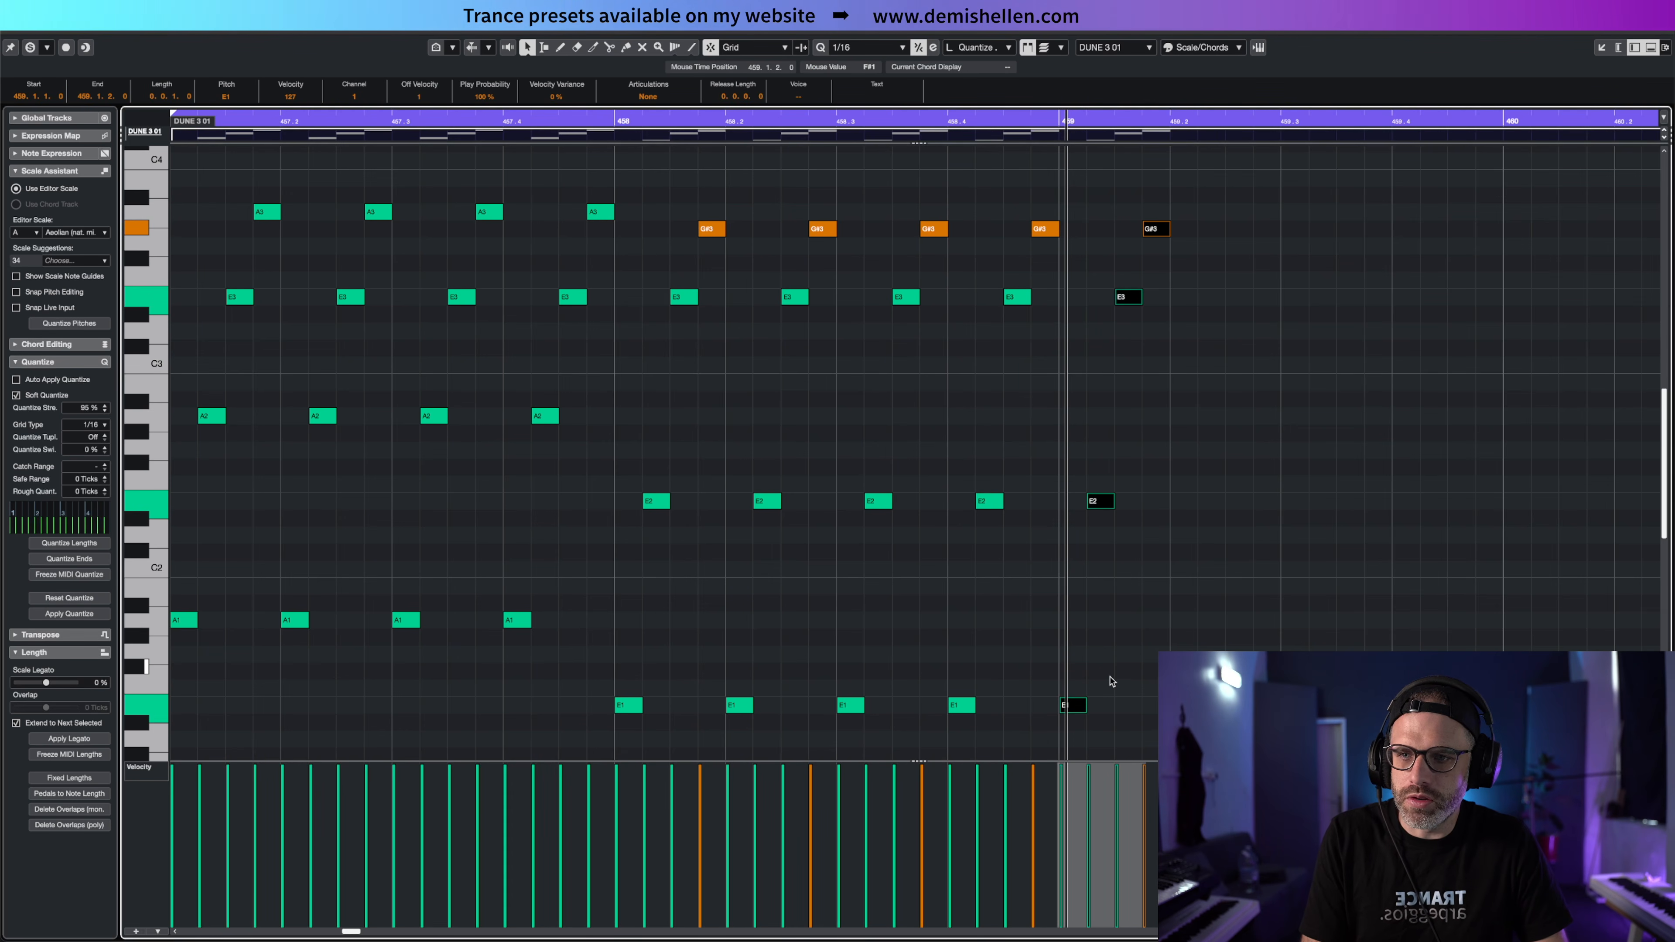
{"action": "key", "text": "Up"}
Check the bar 459 arpeggio against the lower two notes of the third chord in the preceding clip
{"action": "left_click", "coordinate": [1138, 301]}
{"action": "key", "text": "Return"}
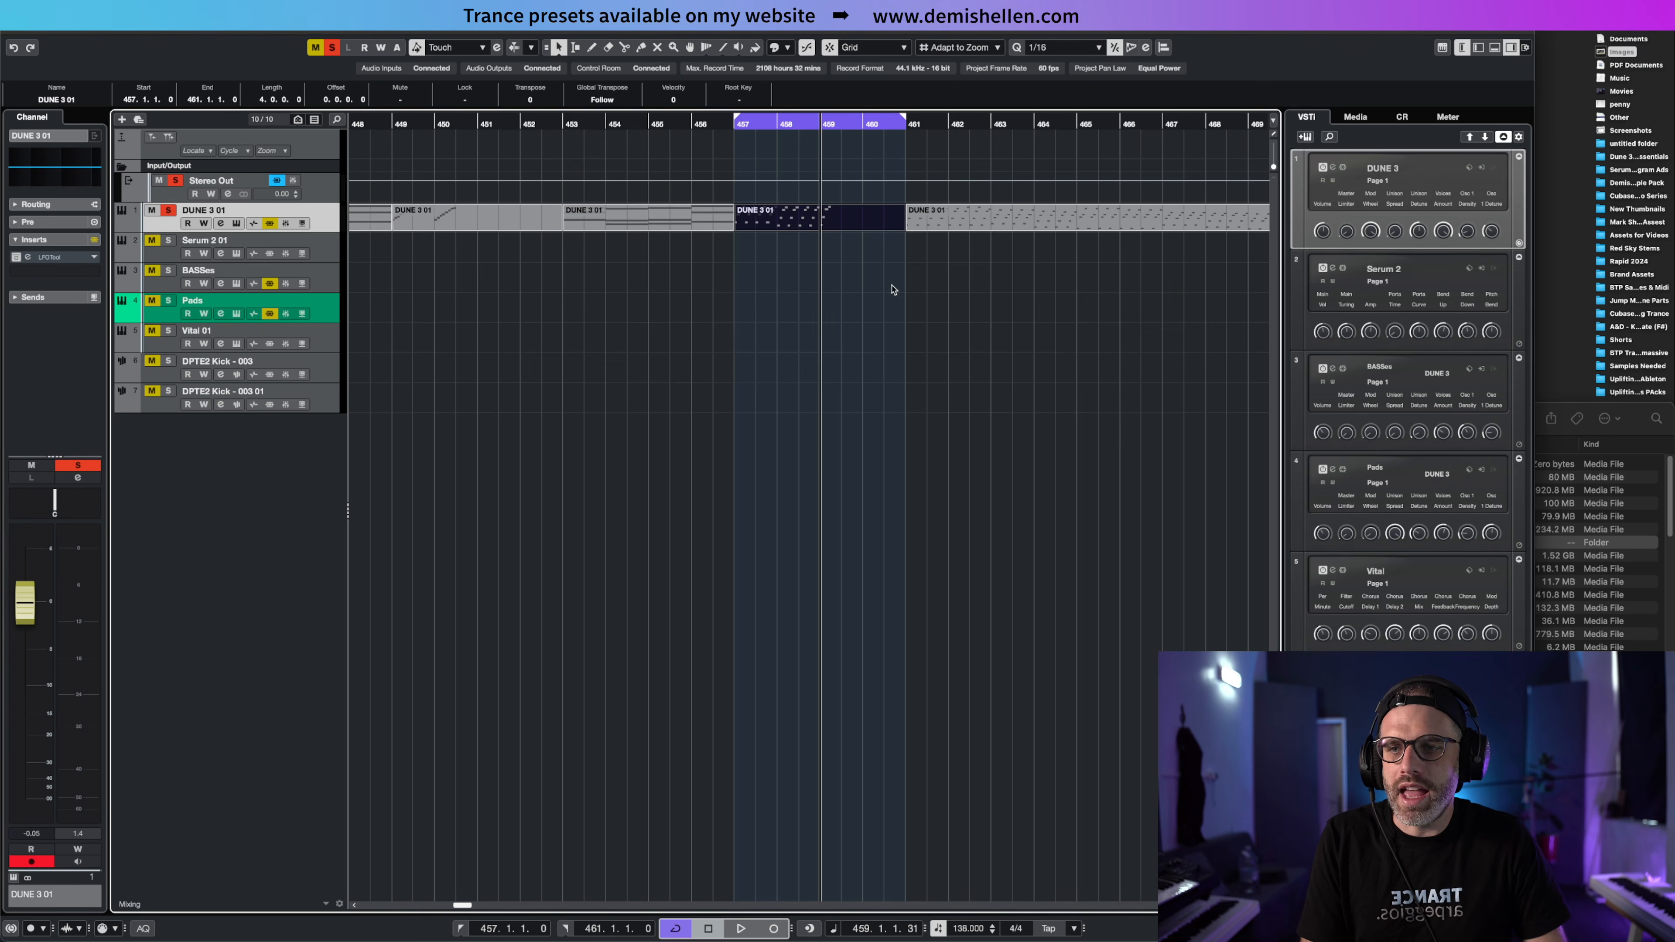
{"action": "double_click", "coordinate": [660, 223]}
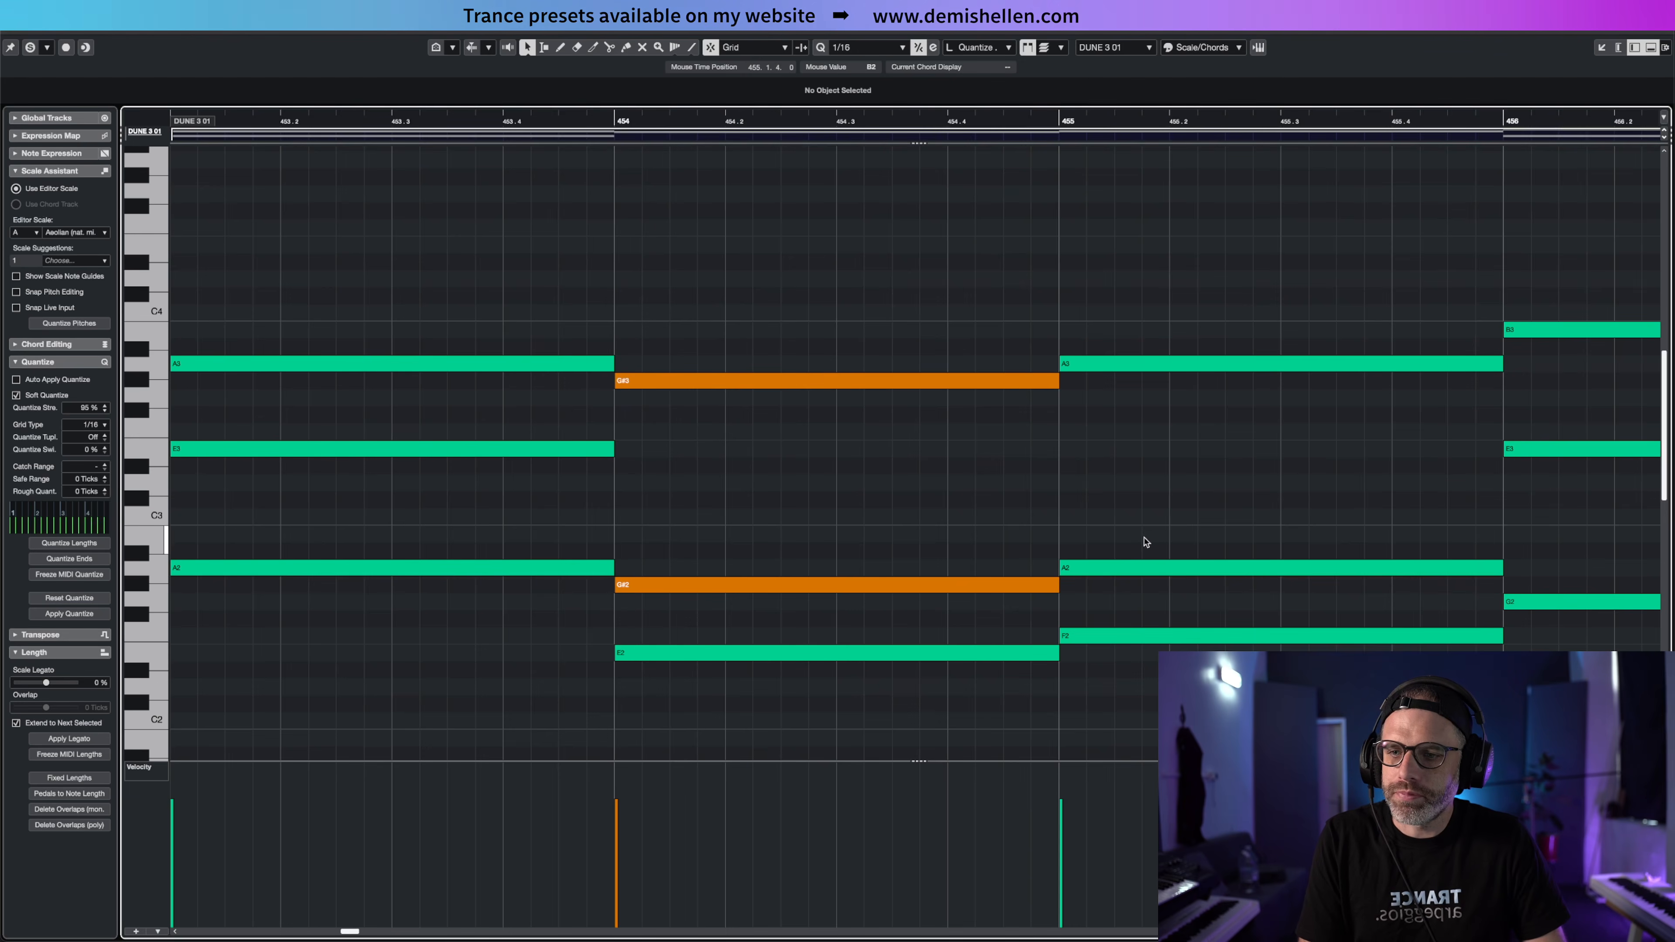
{"action": "left_click", "coordinate": [1129, 633]}
{"action": "left_click_drag", "start_coordinate": [1159, 515], "coordinate": [1182, 590]}
{"action": "key", "text": "Return"}
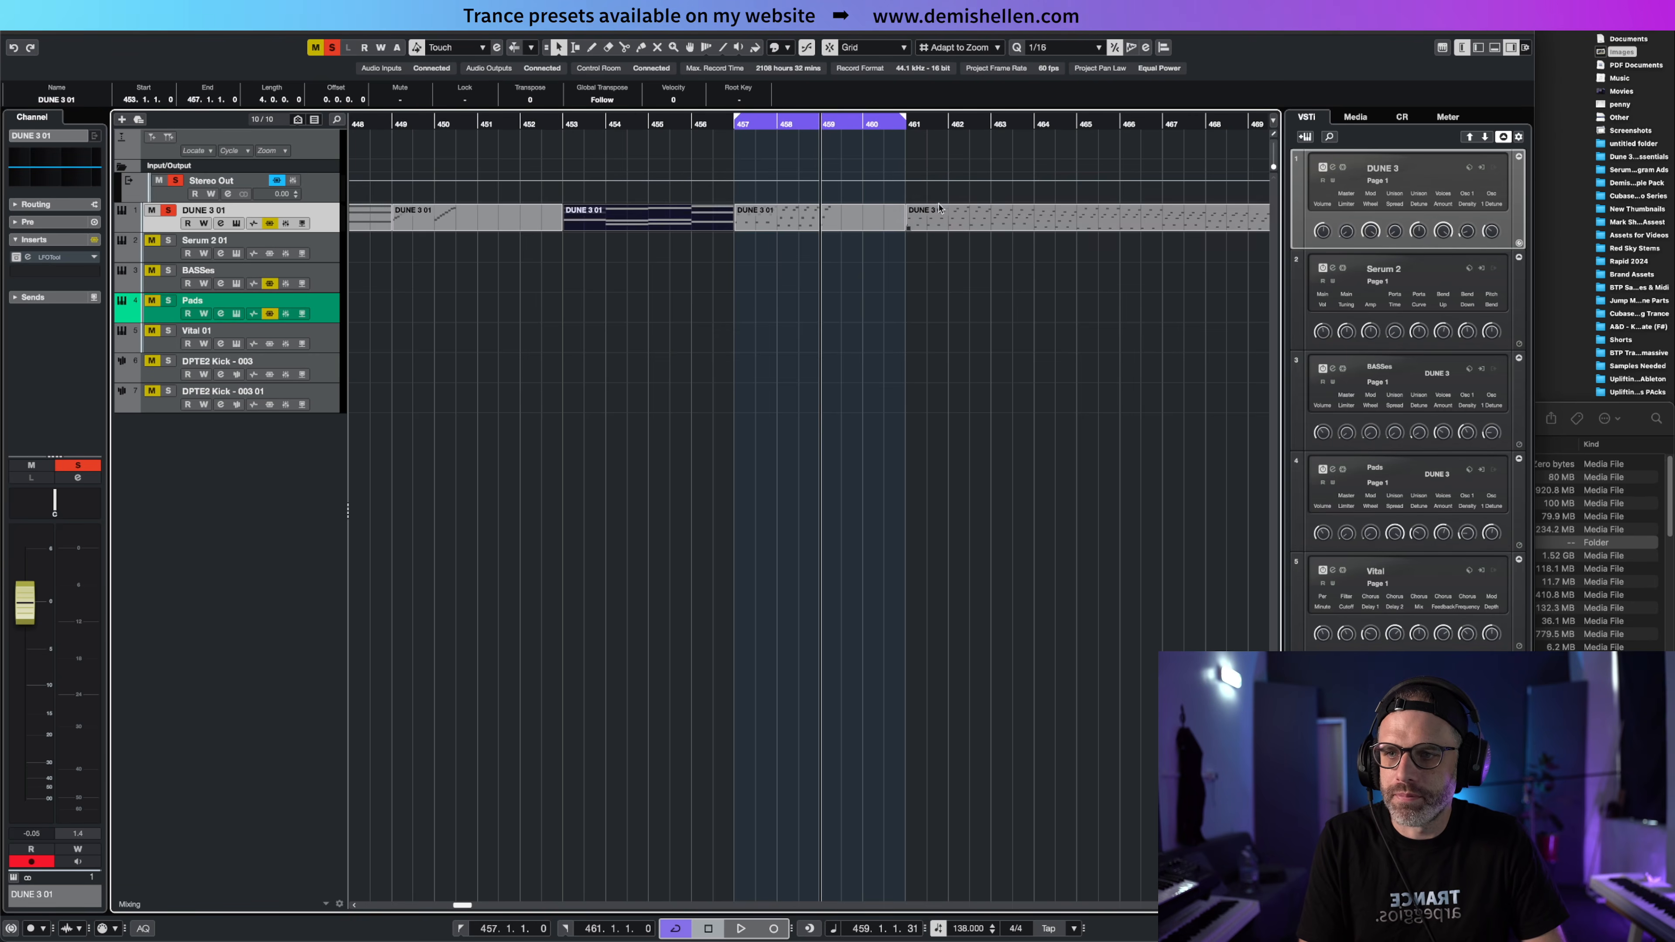
Repeat the F1, F2, F3, A3 arpeggio group three more times to fill bar 459 of the arpeggio clip
{"action": "double_click", "coordinate": [841, 223]}
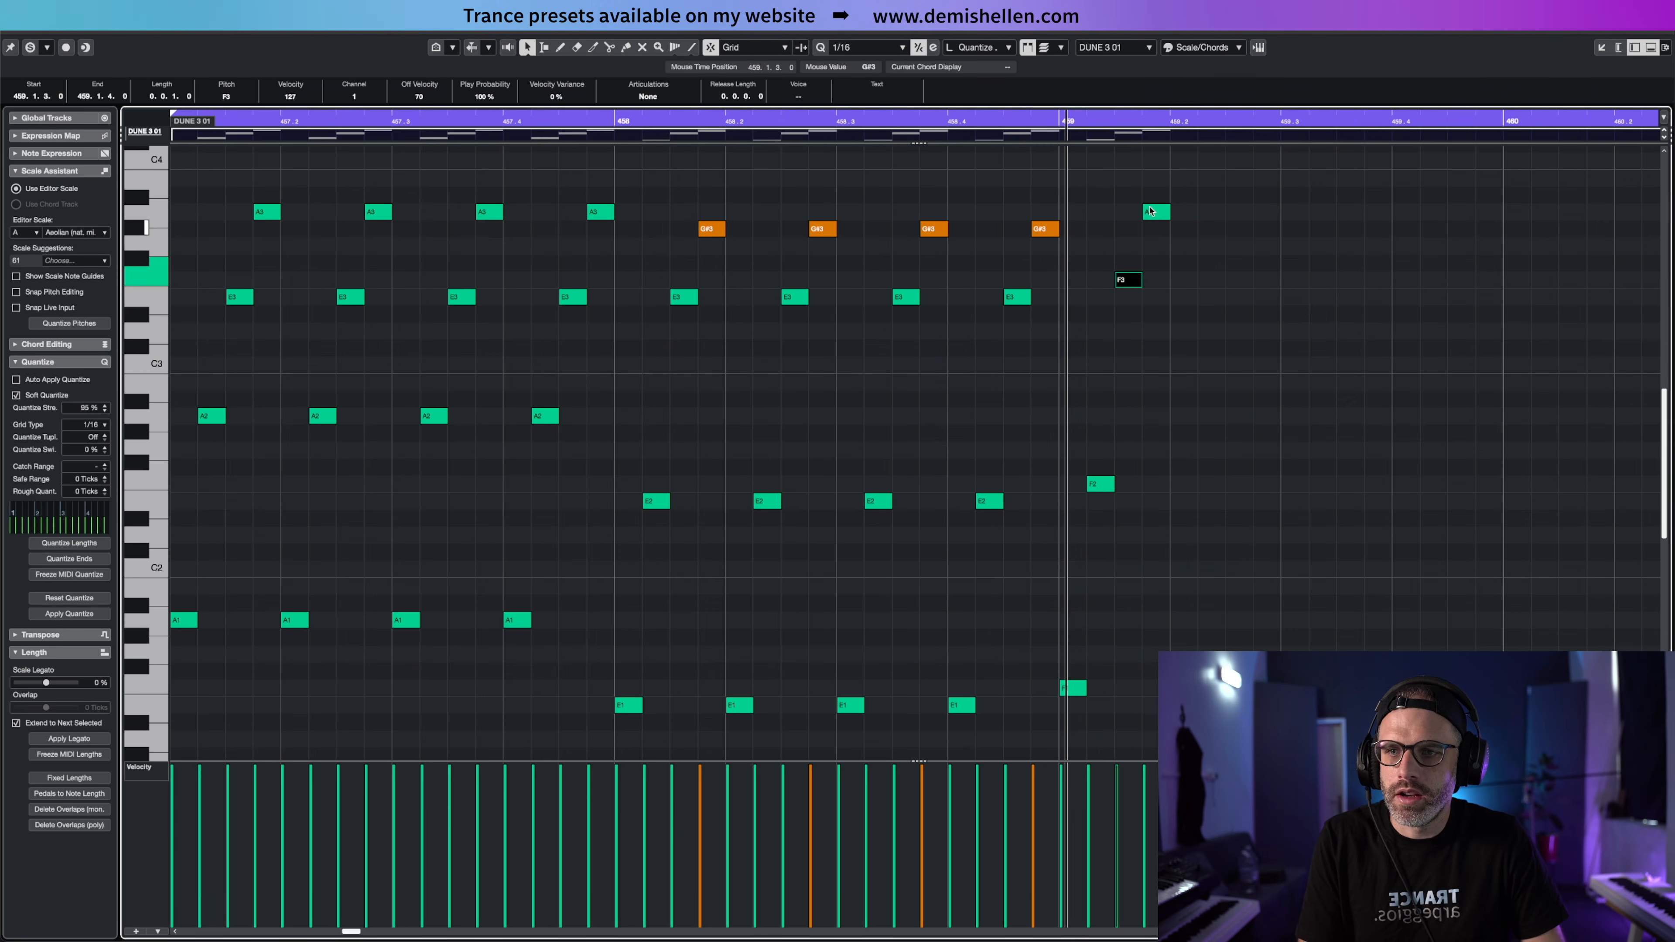
{"action": "left_click", "coordinate": [1156, 211]}
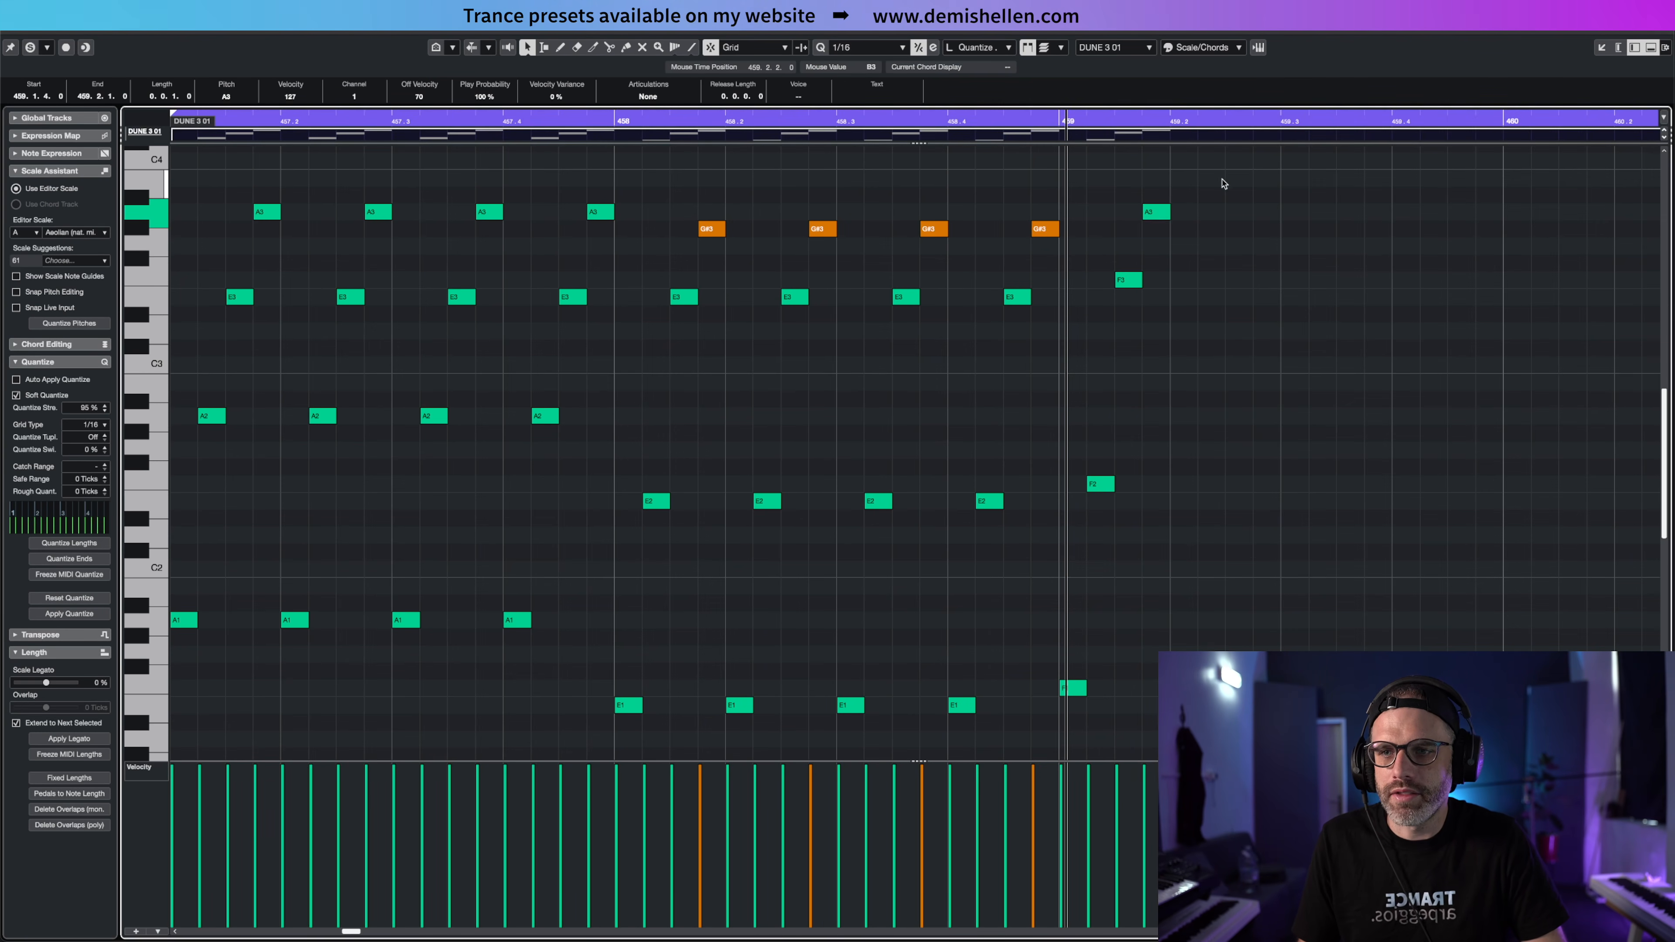
{"action": "left_click_drag", "start_coordinate": [1221, 179], "coordinate": [1080, 626]}
{"action": "key", "text": "super+d"}
{"action": "key", "text": "super+d"}
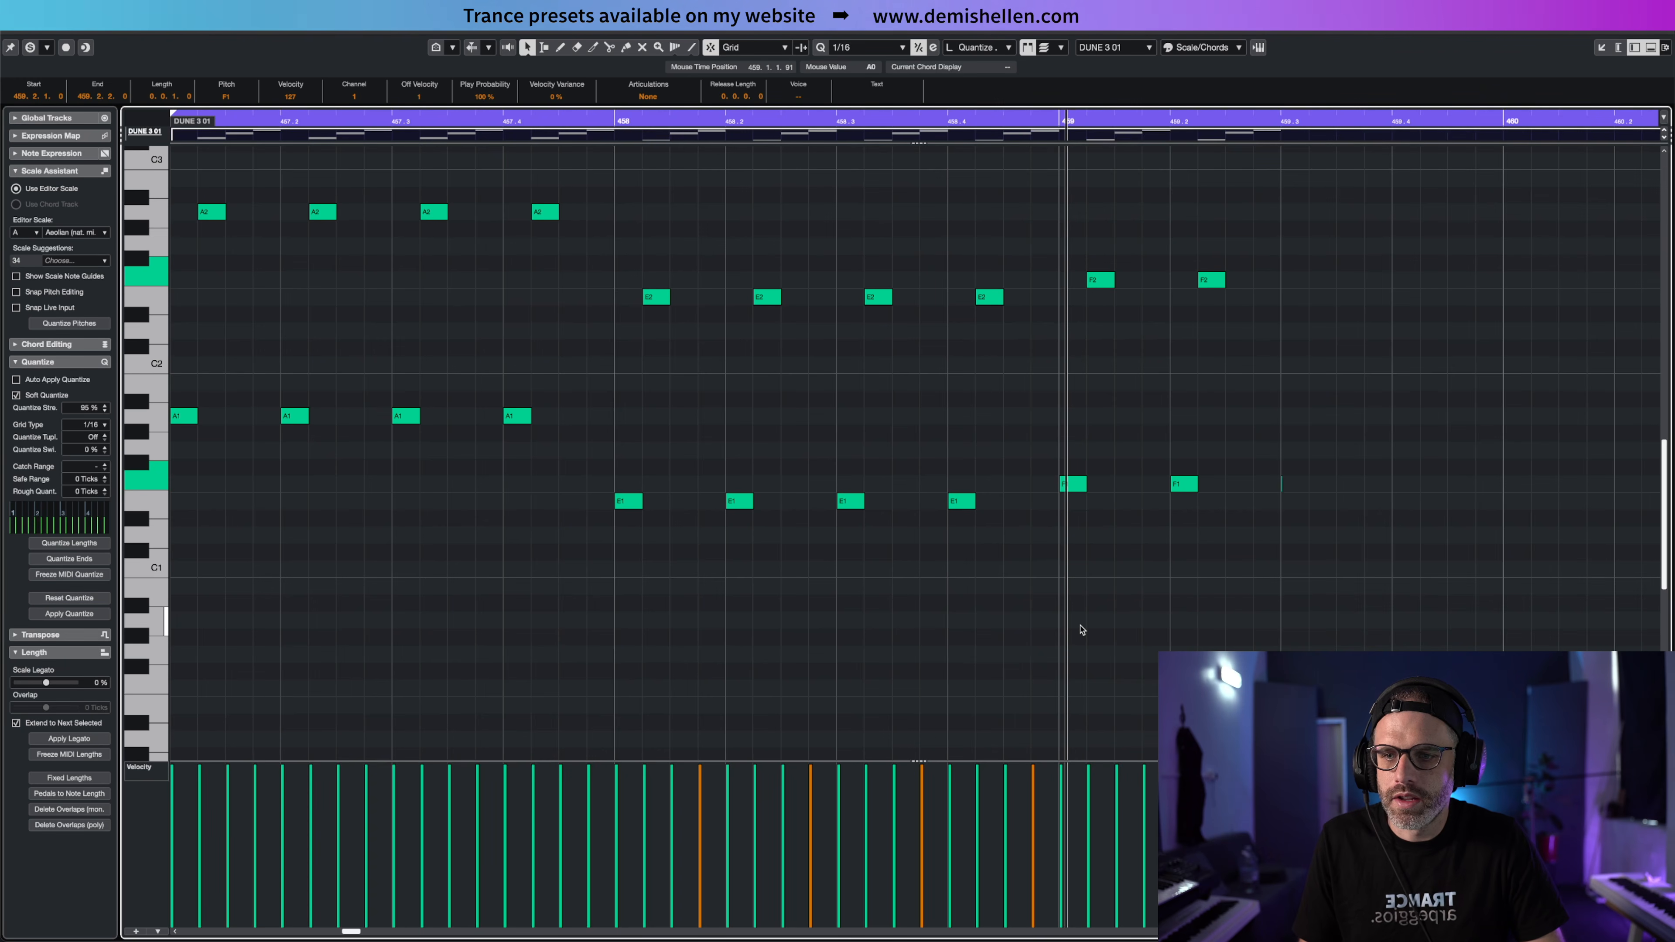
{"action": "key", "text": "super+d"}
{"action": "scroll", "coordinate": [1141, 572], "scroll_direction": "up", "scroll_amount": 3}
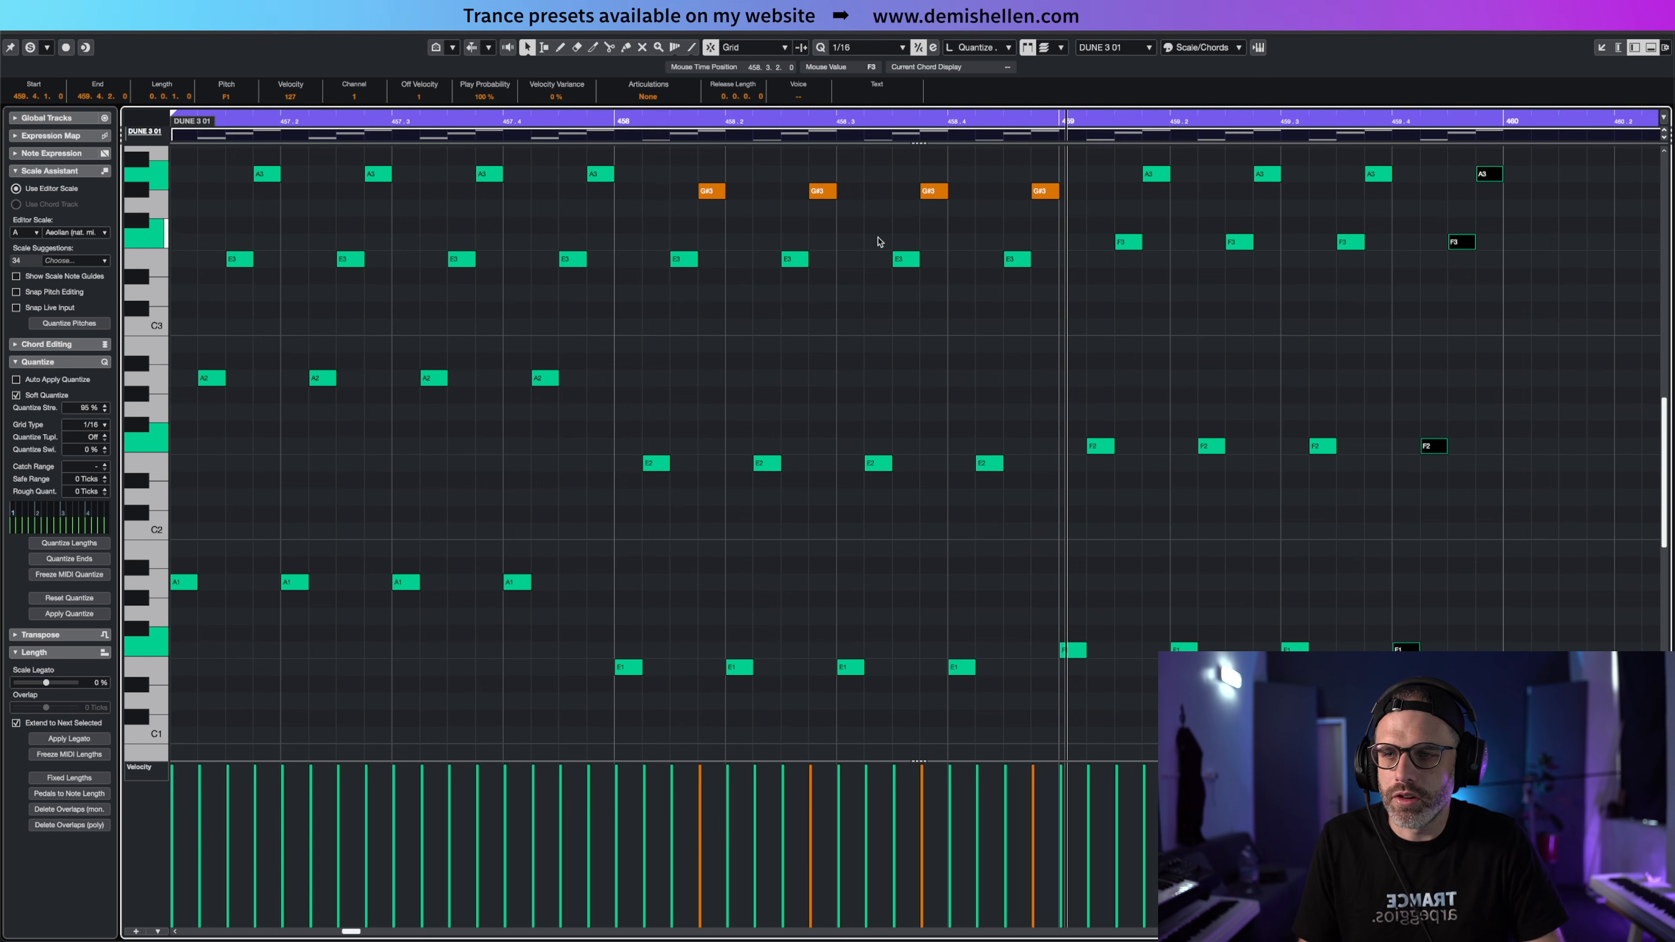
Try lowering the third notes of the bar 459 arpeggio to E3 during playback, and restore them to F3
{"action": "left_click", "coordinate": [873, 121]}
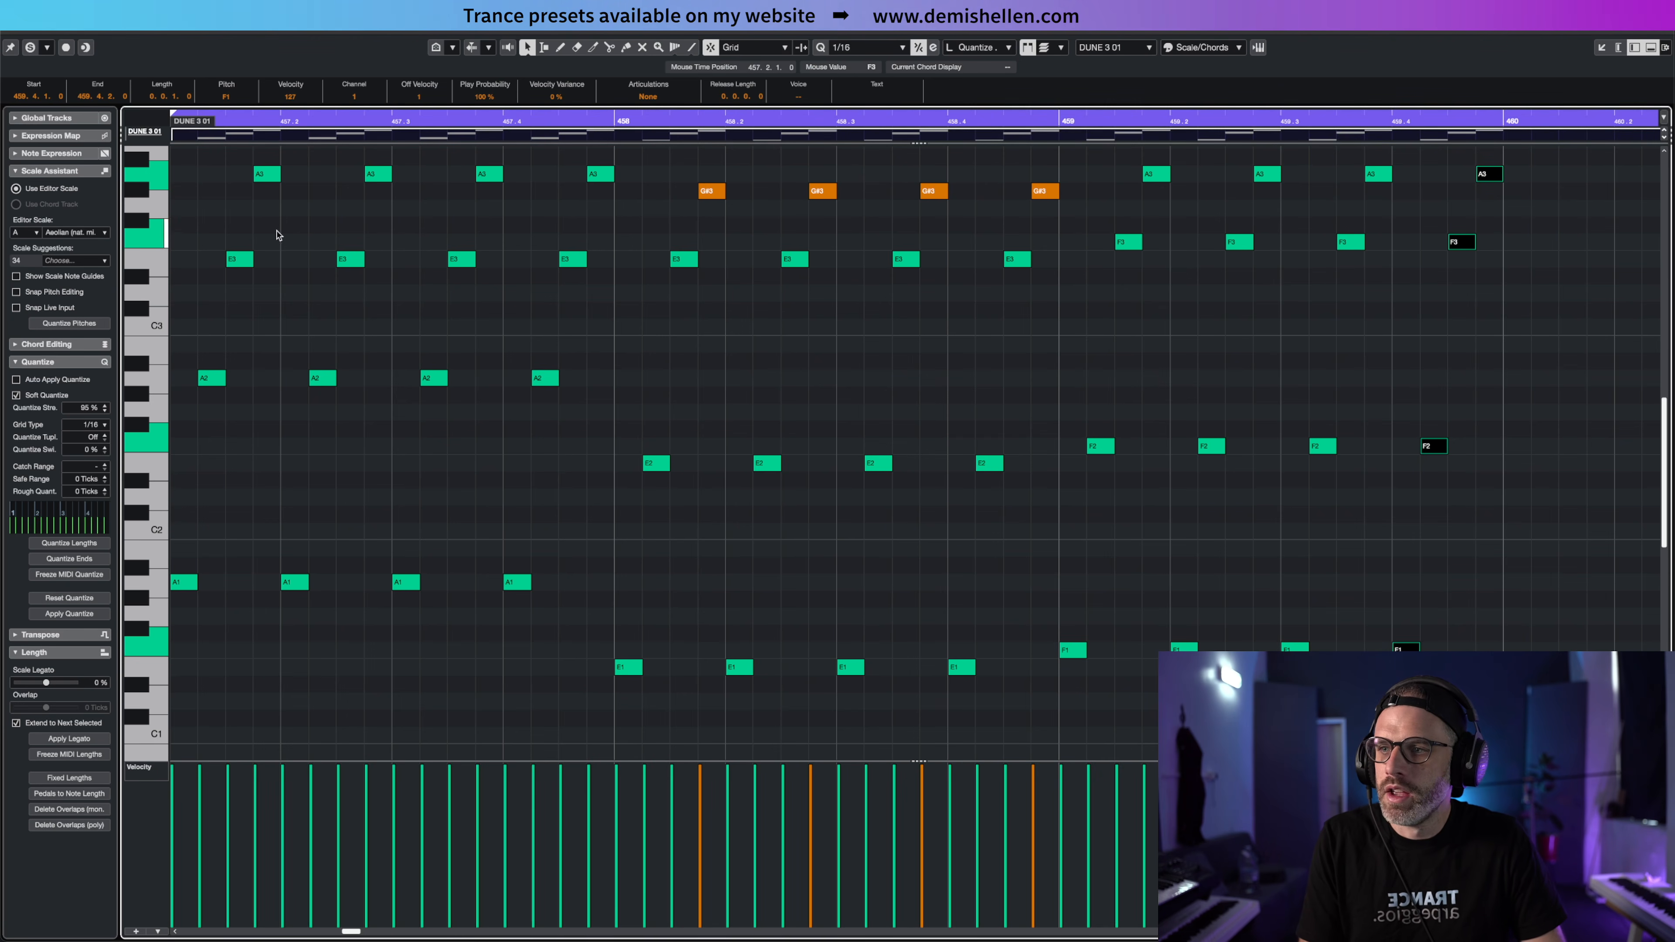
{"action": "left_click_drag", "start_coordinate": [1082, 235], "coordinate": [1477, 264]}
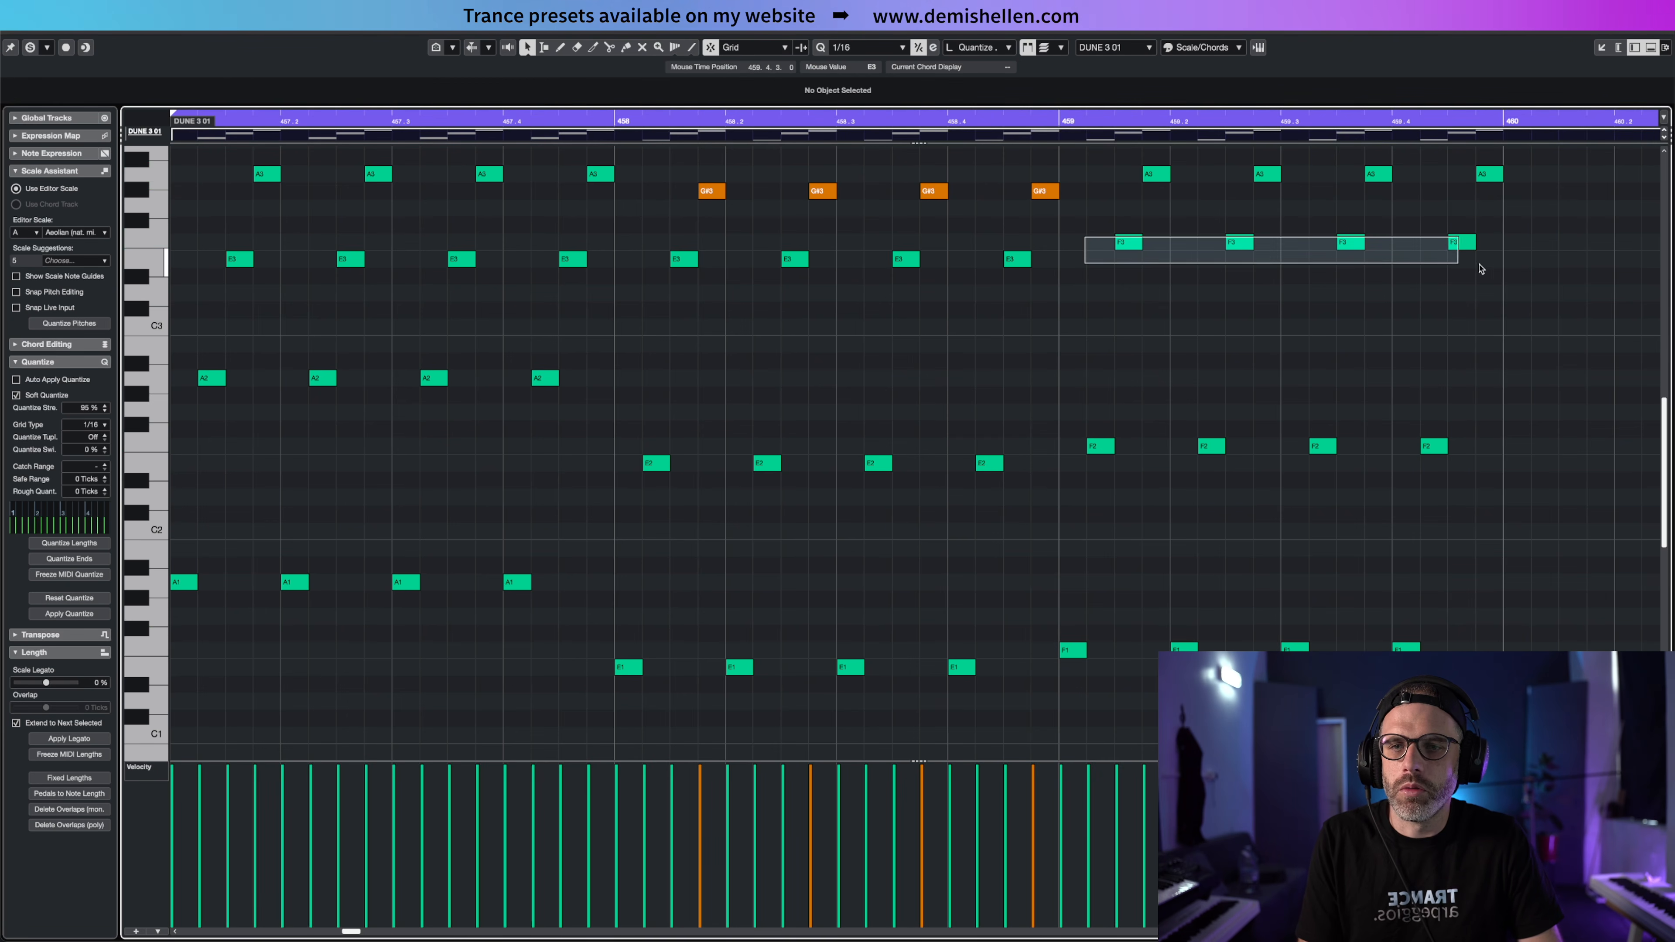
{"action": "key", "text": "Down"}
{"action": "left_click", "coordinate": [871, 133]}
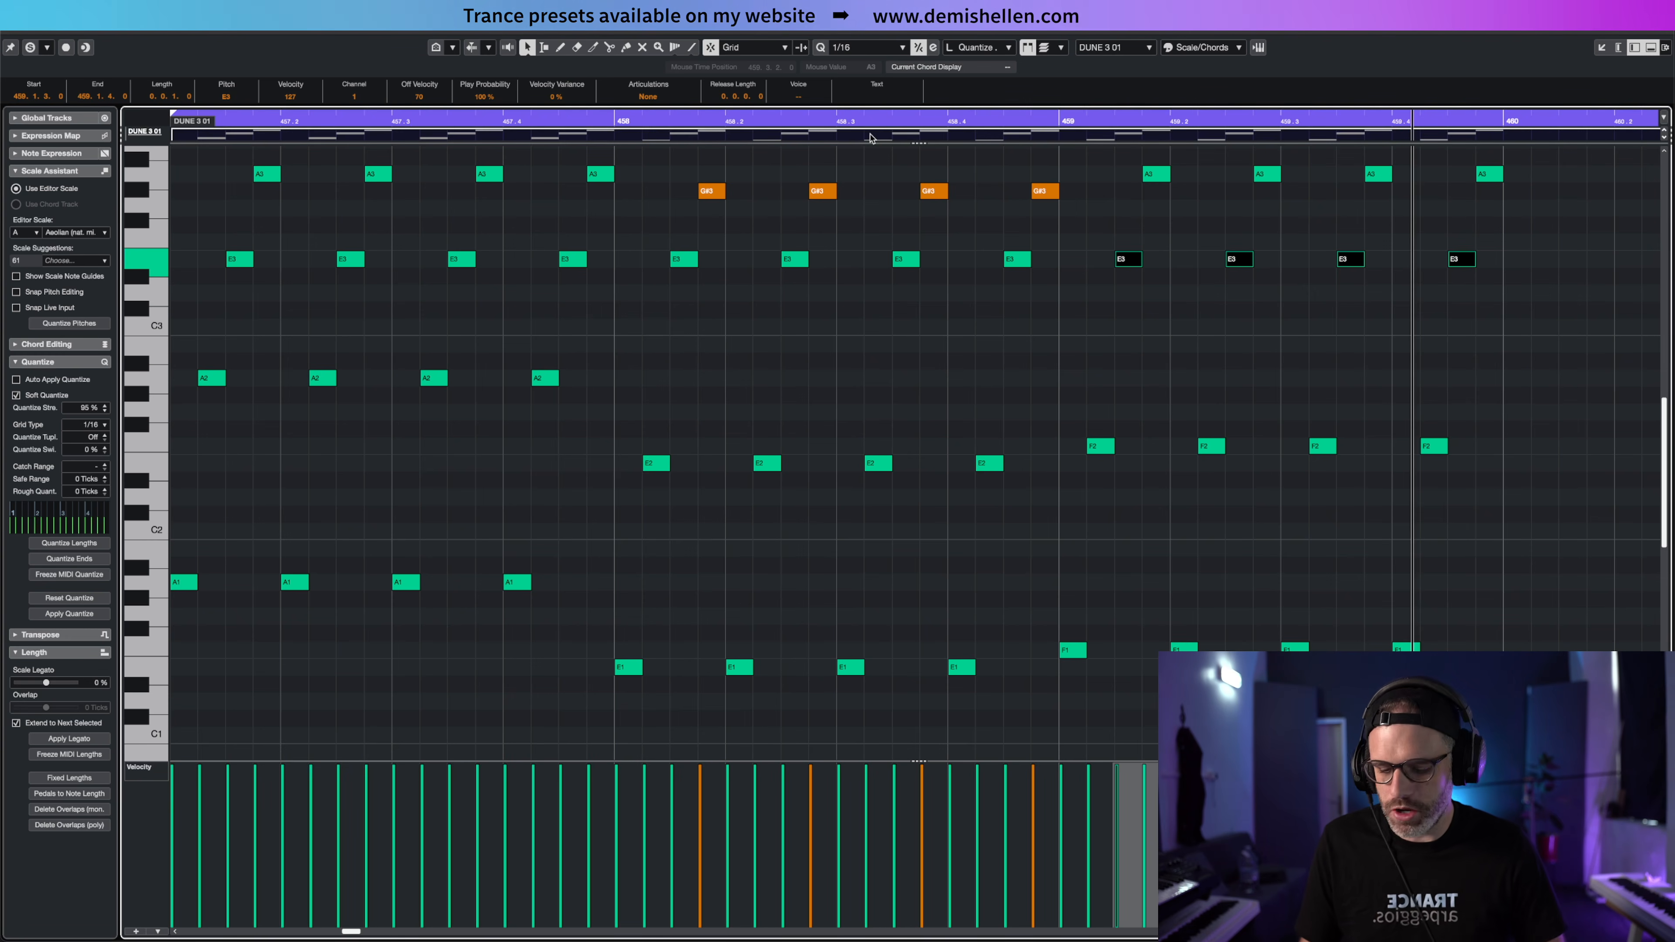
{"action": "key", "text": "Up"}
Copy the whole bar 458 arpeggio, without any bar 459 notes, into bar 460
{"action": "key", "text": "g"}
{"action": "key", "text": "g"}
{"action": "key", "text": "g"}
{"action": "key", "text": "g"}
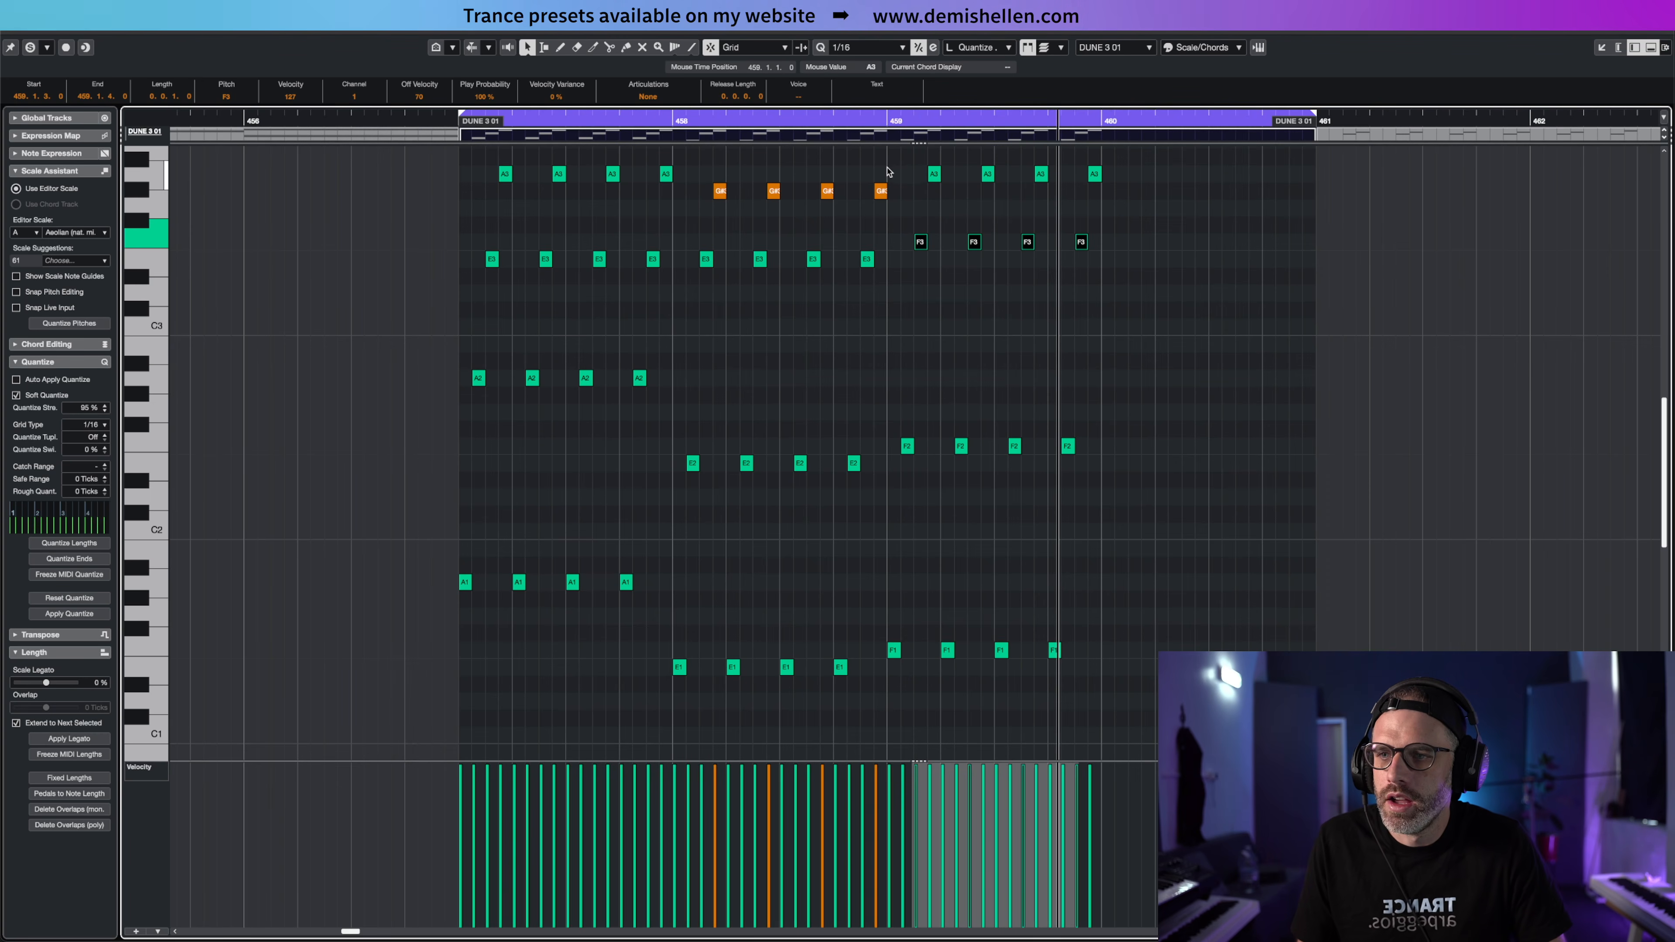
{"action": "left_click_drag", "start_coordinate": [887, 169], "coordinate": [678, 672]}
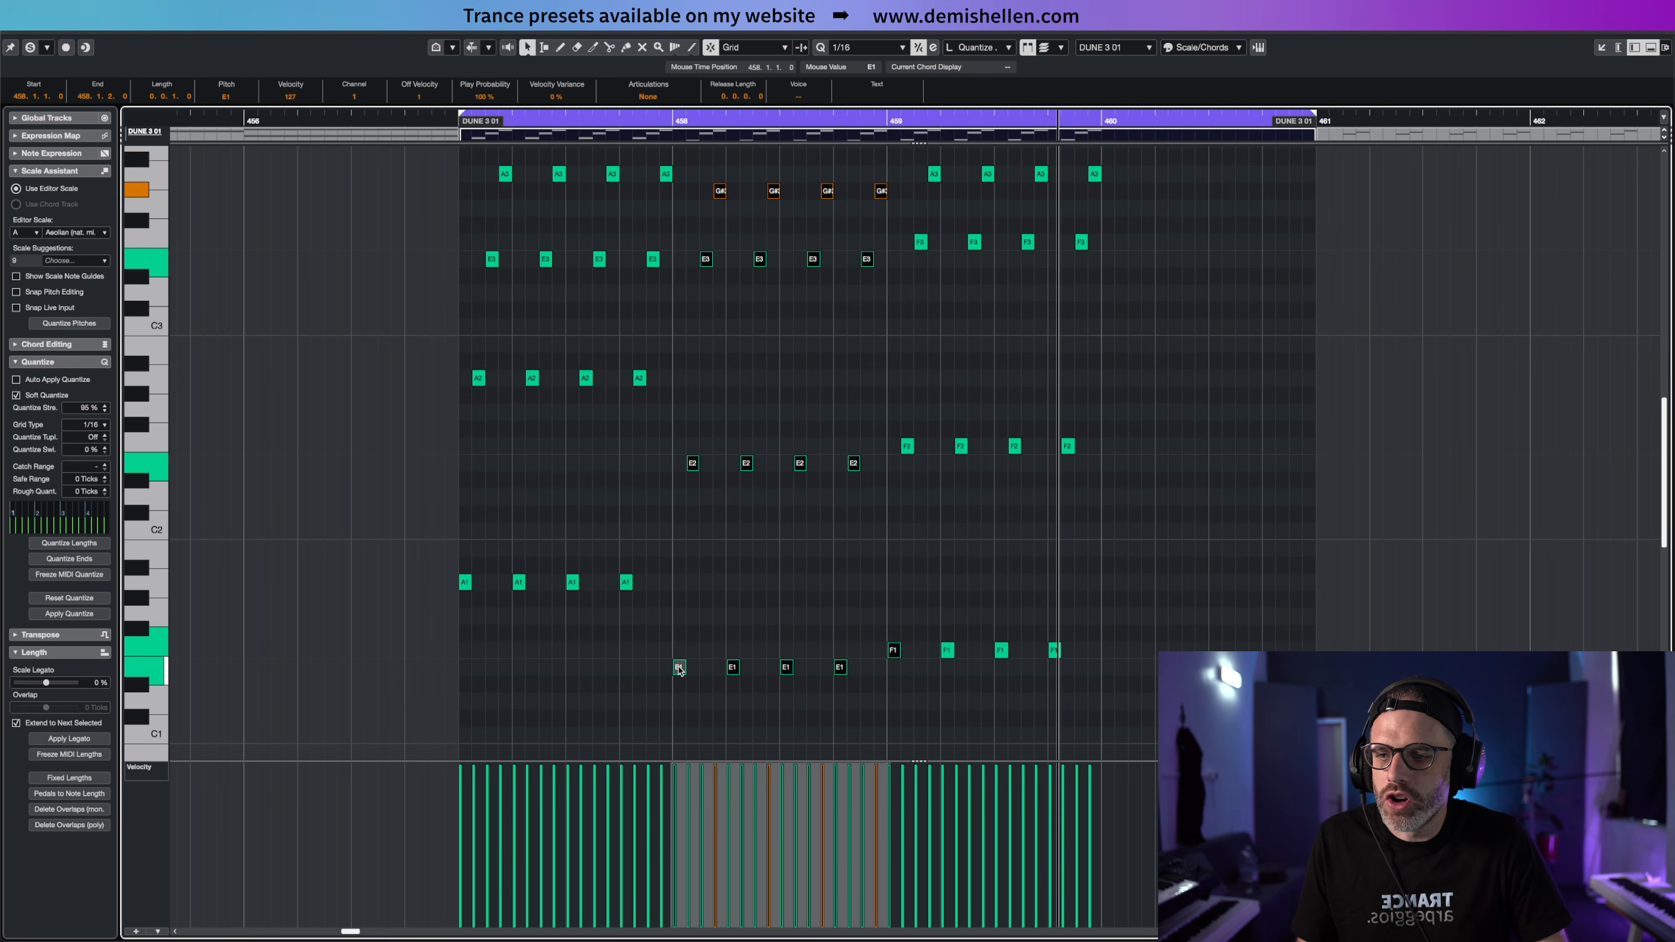
{"action": "left_click_drag", "start_coordinate": [878, 689], "coordinate": [674, 177]}
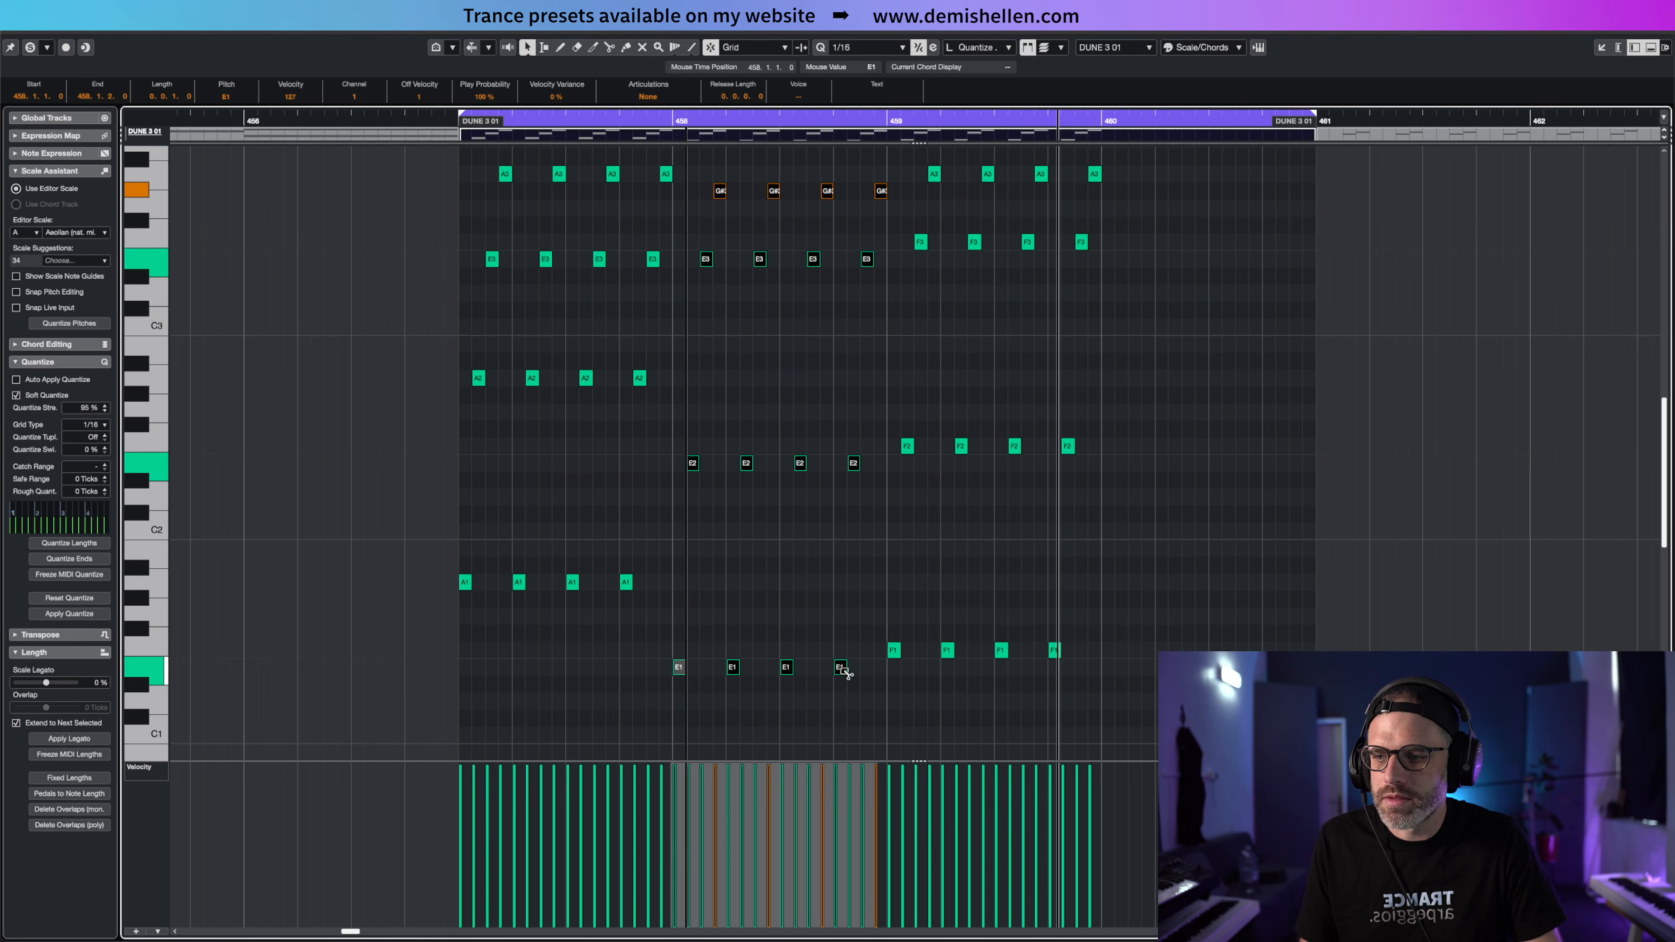
{"action": "left_click_drag", "start_coordinate": [847, 674], "coordinate": [1276, 673]}
Raise the four G#3 notes of the bar 460 arpeggio to B3
{"action": "left_click", "coordinate": [1294, 193]}
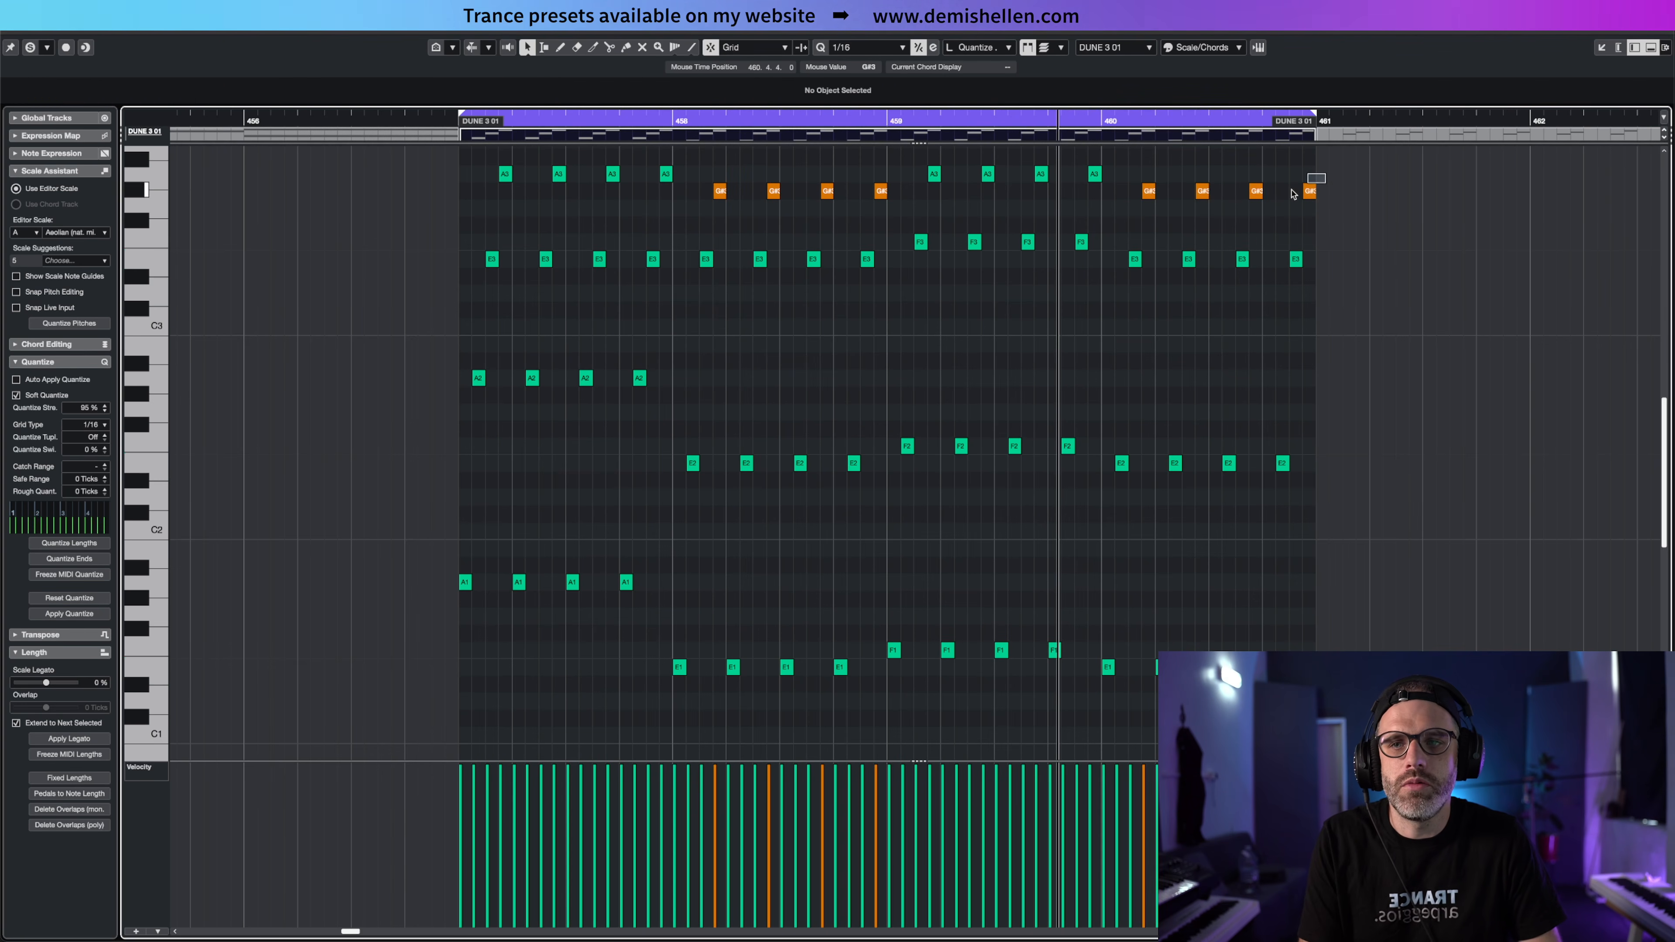
{"action": "left_click_drag", "start_coordinate": [1294, 193], "coordinate": [1148, 213]}
{"action": "scroll", "coordinate": [1150, 218], "scroll_direction": "up", "scroll_amount": 4}
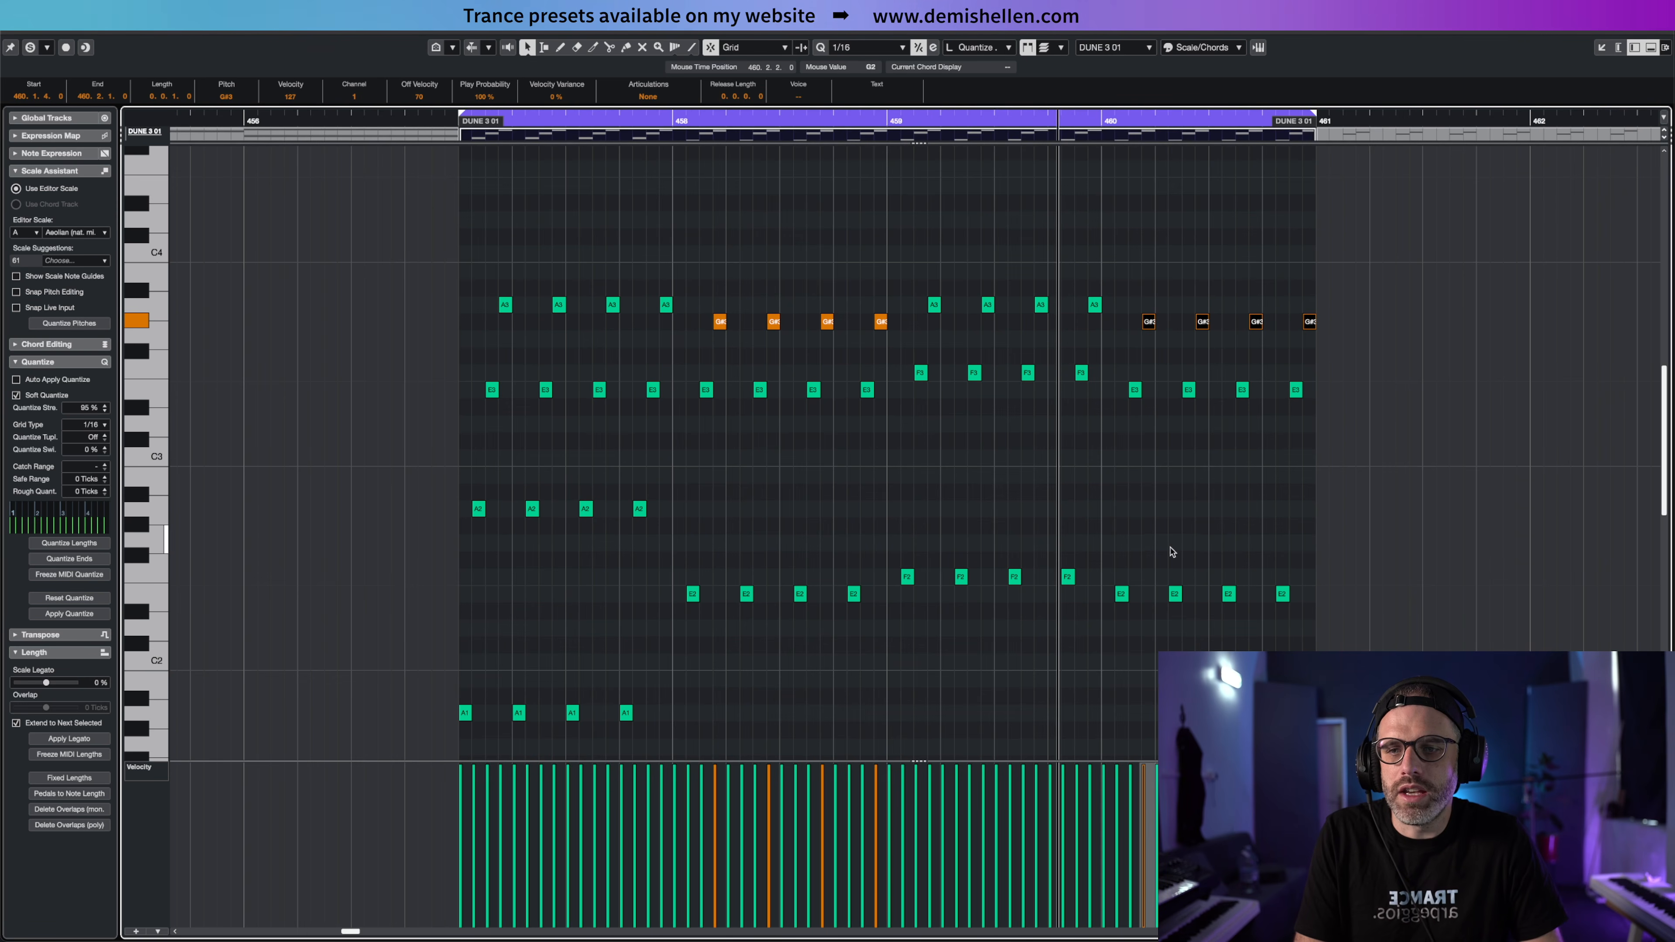
{"action": "key", "text": "Up"}
{"action": "key", "text": "Up"}
{"action": "key", "text": "Up"}
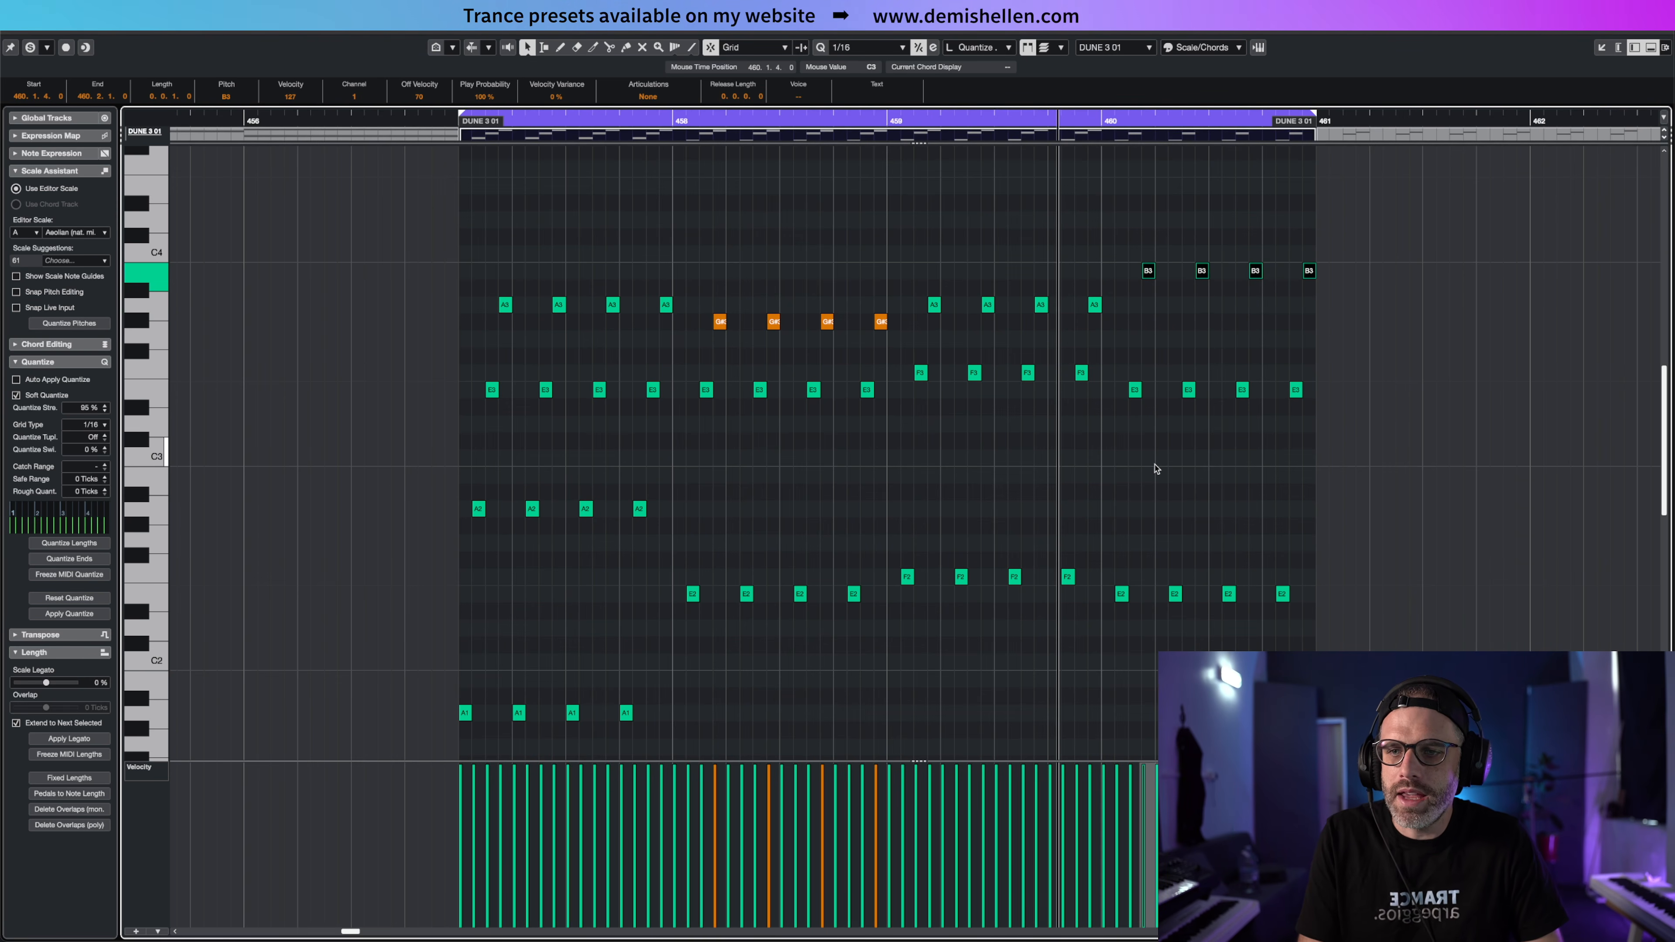
Check the notes of the fourth chord in the preceding chord clip and compare them with the first two chords
{"action": "key", "text": "Return"}
{"action": "double_click", "coordinate": [584, 217]}
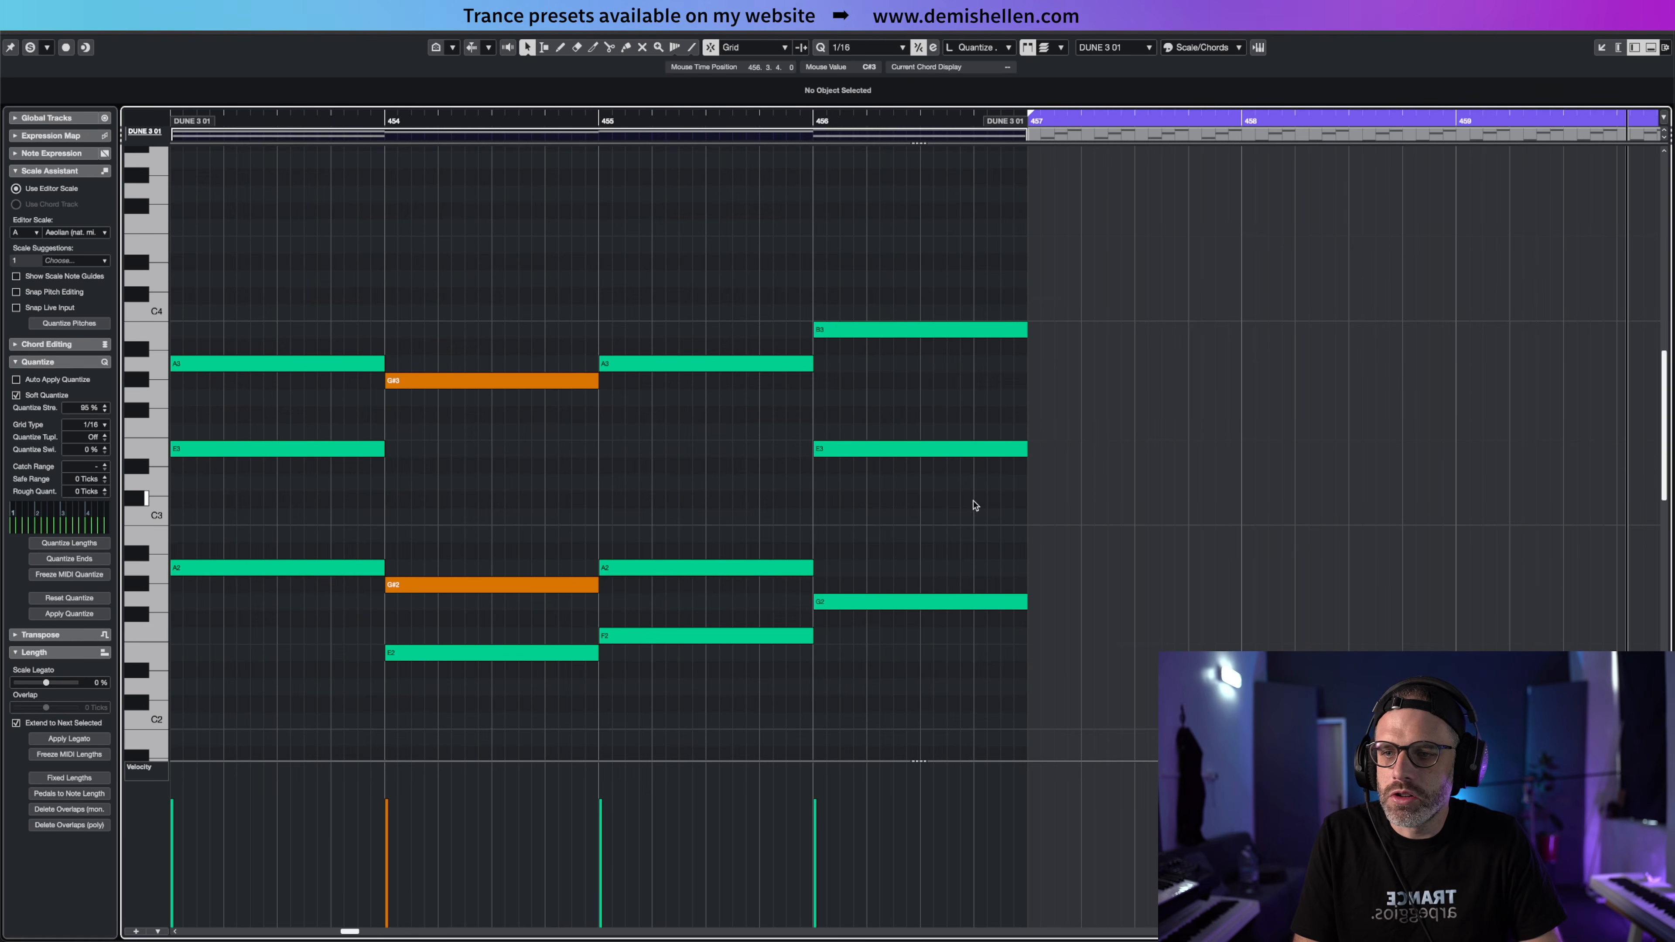
{"action": "left_click", "coordinate": [930, 601]}
{"action": "left_click", "coordinate": [950, 449]}
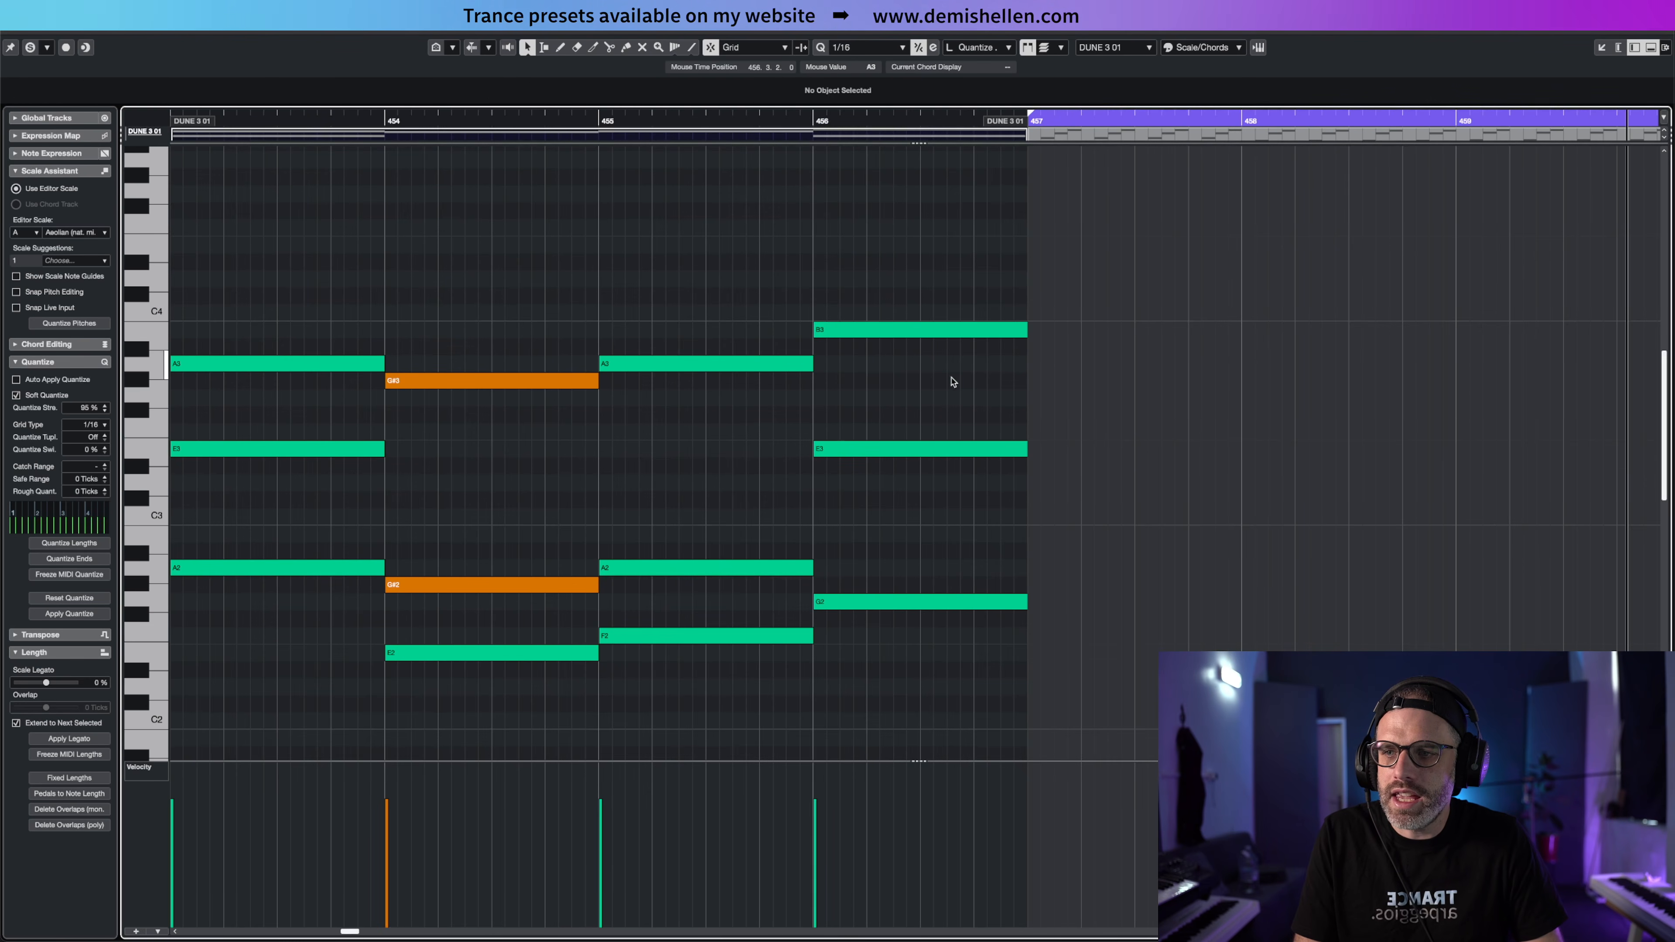
{"action": "left_click", "coordinate": [937, 329]}
{"action": "left_click", "coordinate": [882, 601]}
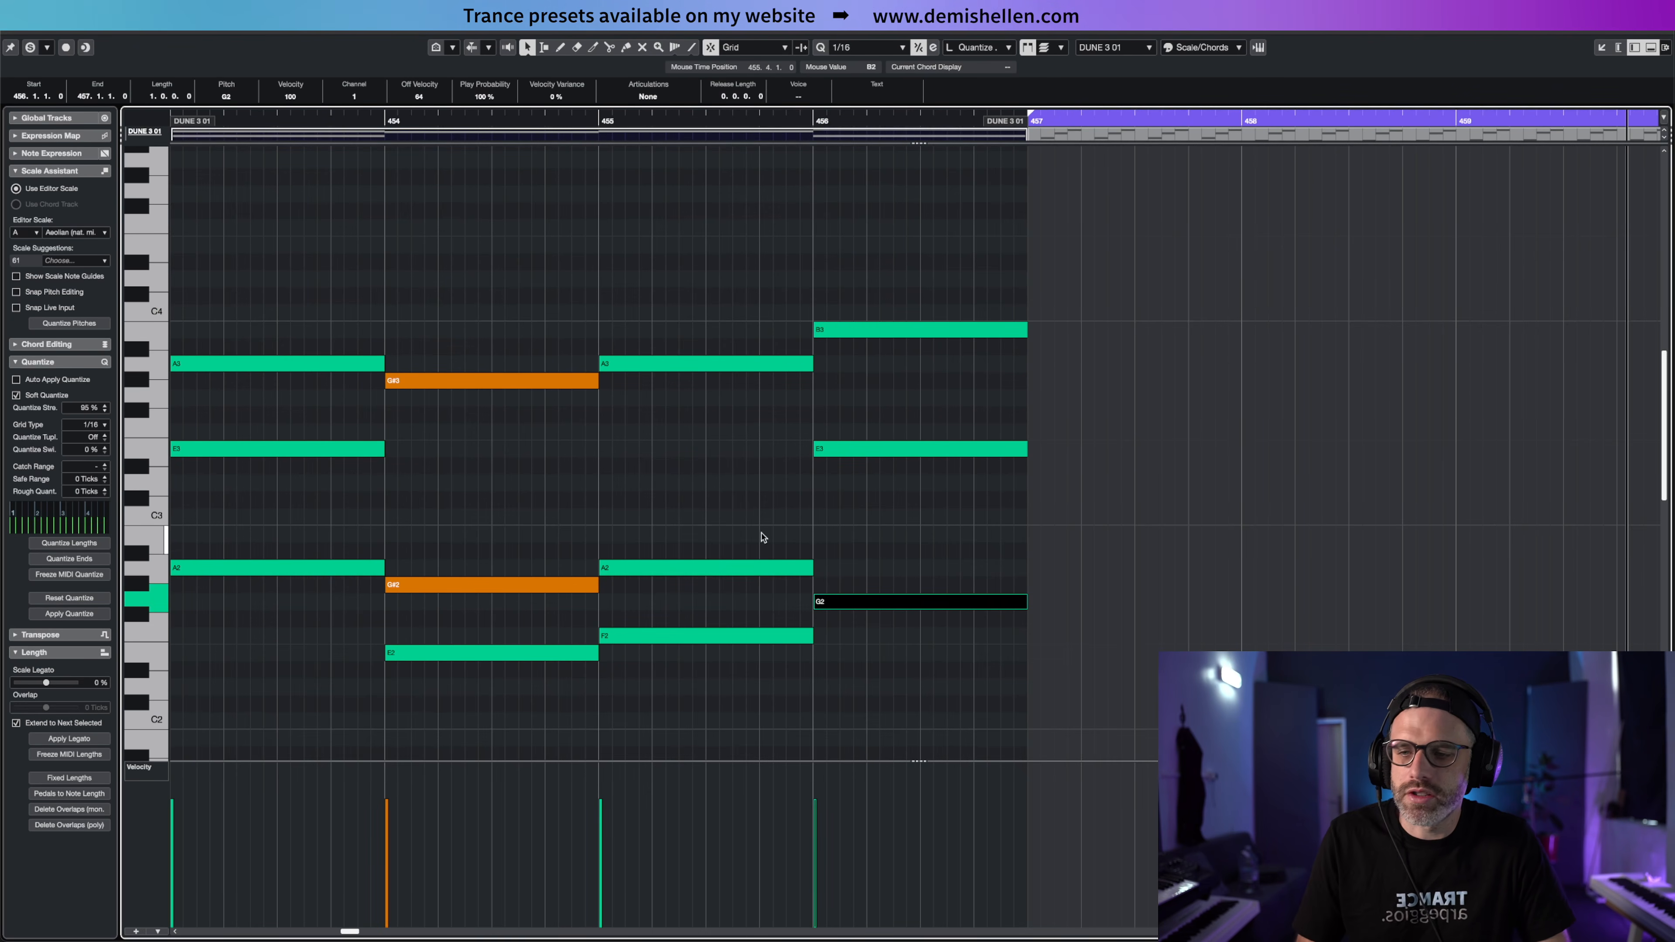
{"action": "left_click", "coordinate": [245, 567]}
{"action": "left_click", "coordinate": [267, 449]}
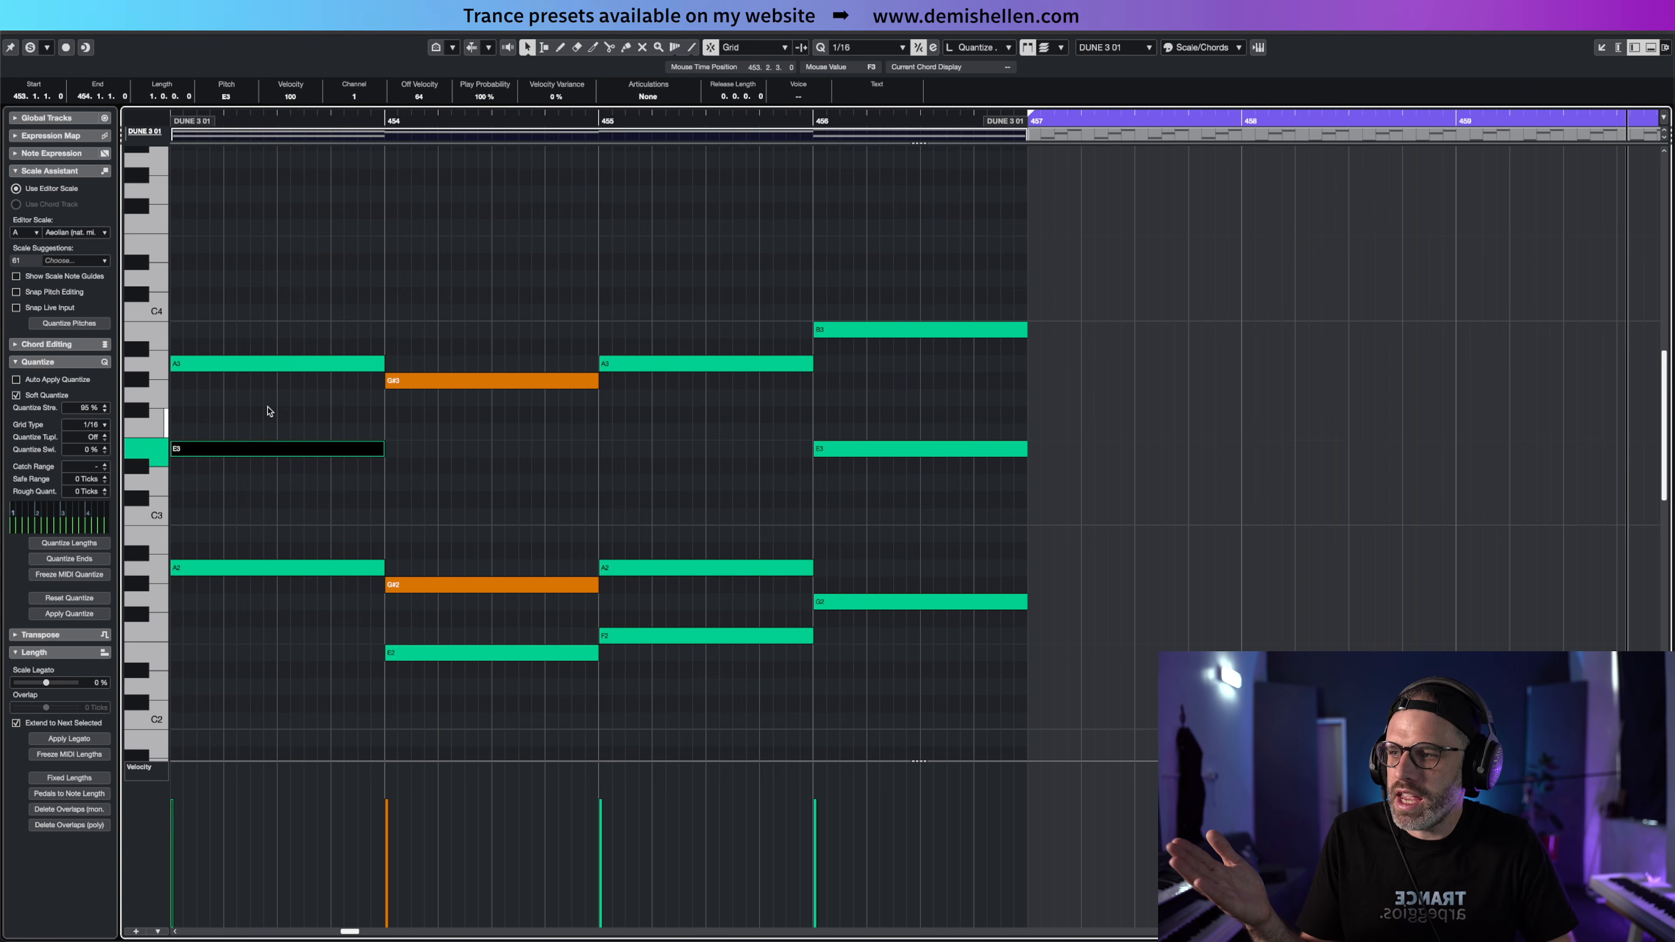
{"action": "left_click", "coordinate": [264, 364]}
{"action": "left_click", "coordinate": [430, 652]}
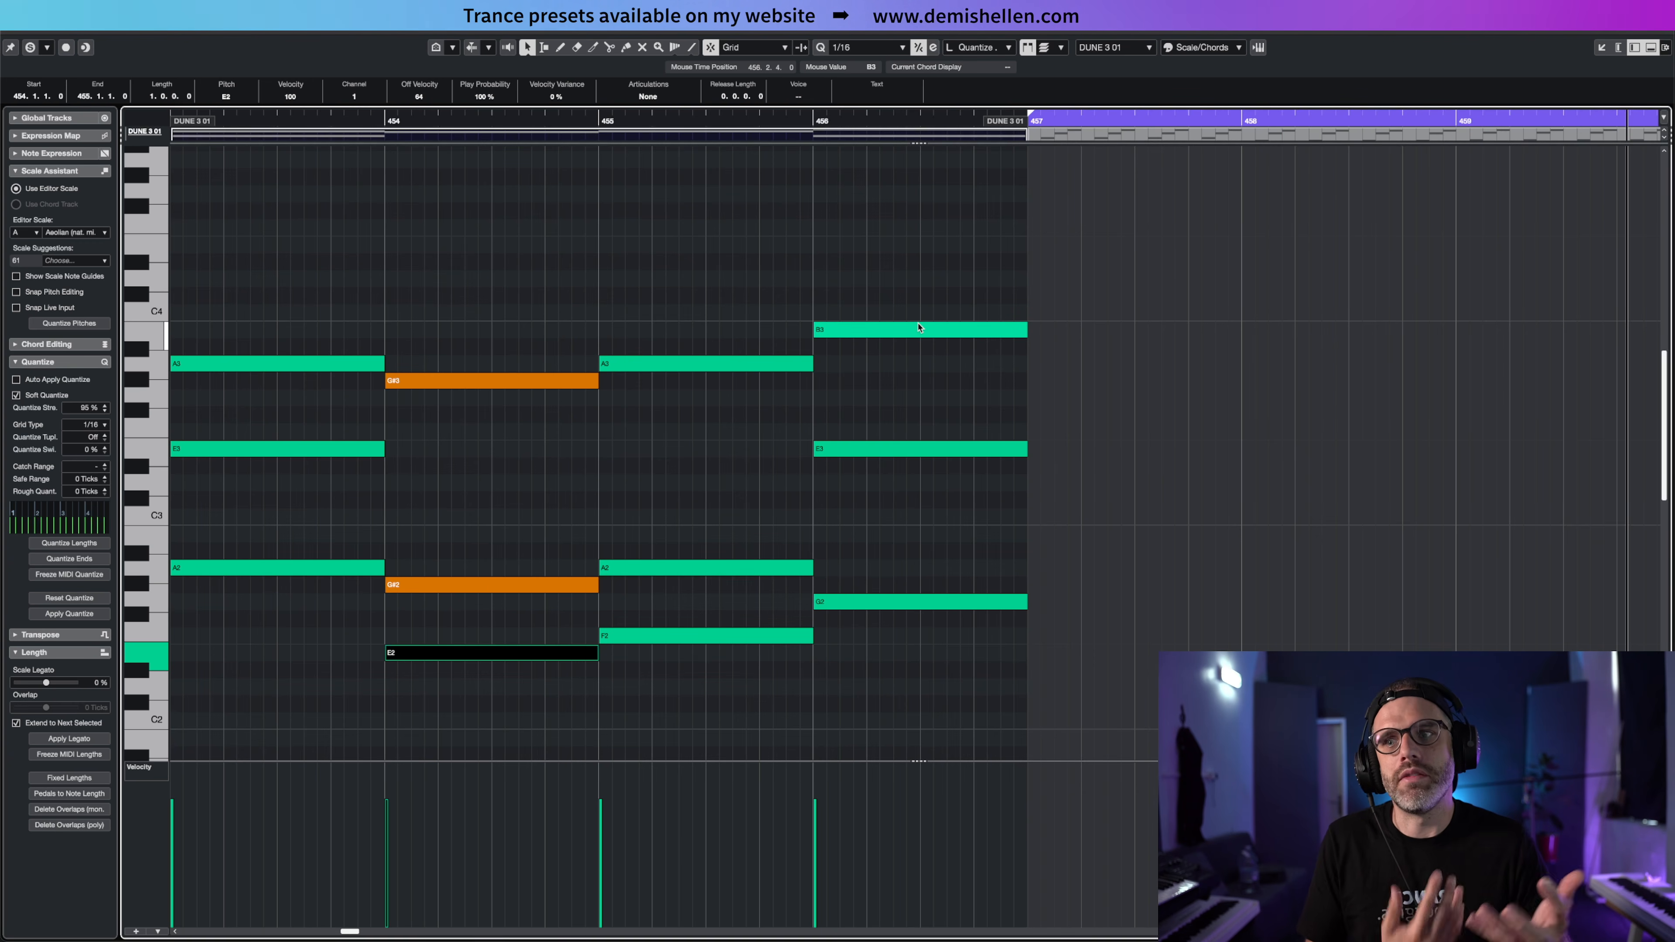
{"action": "key", "text": "Escape"}
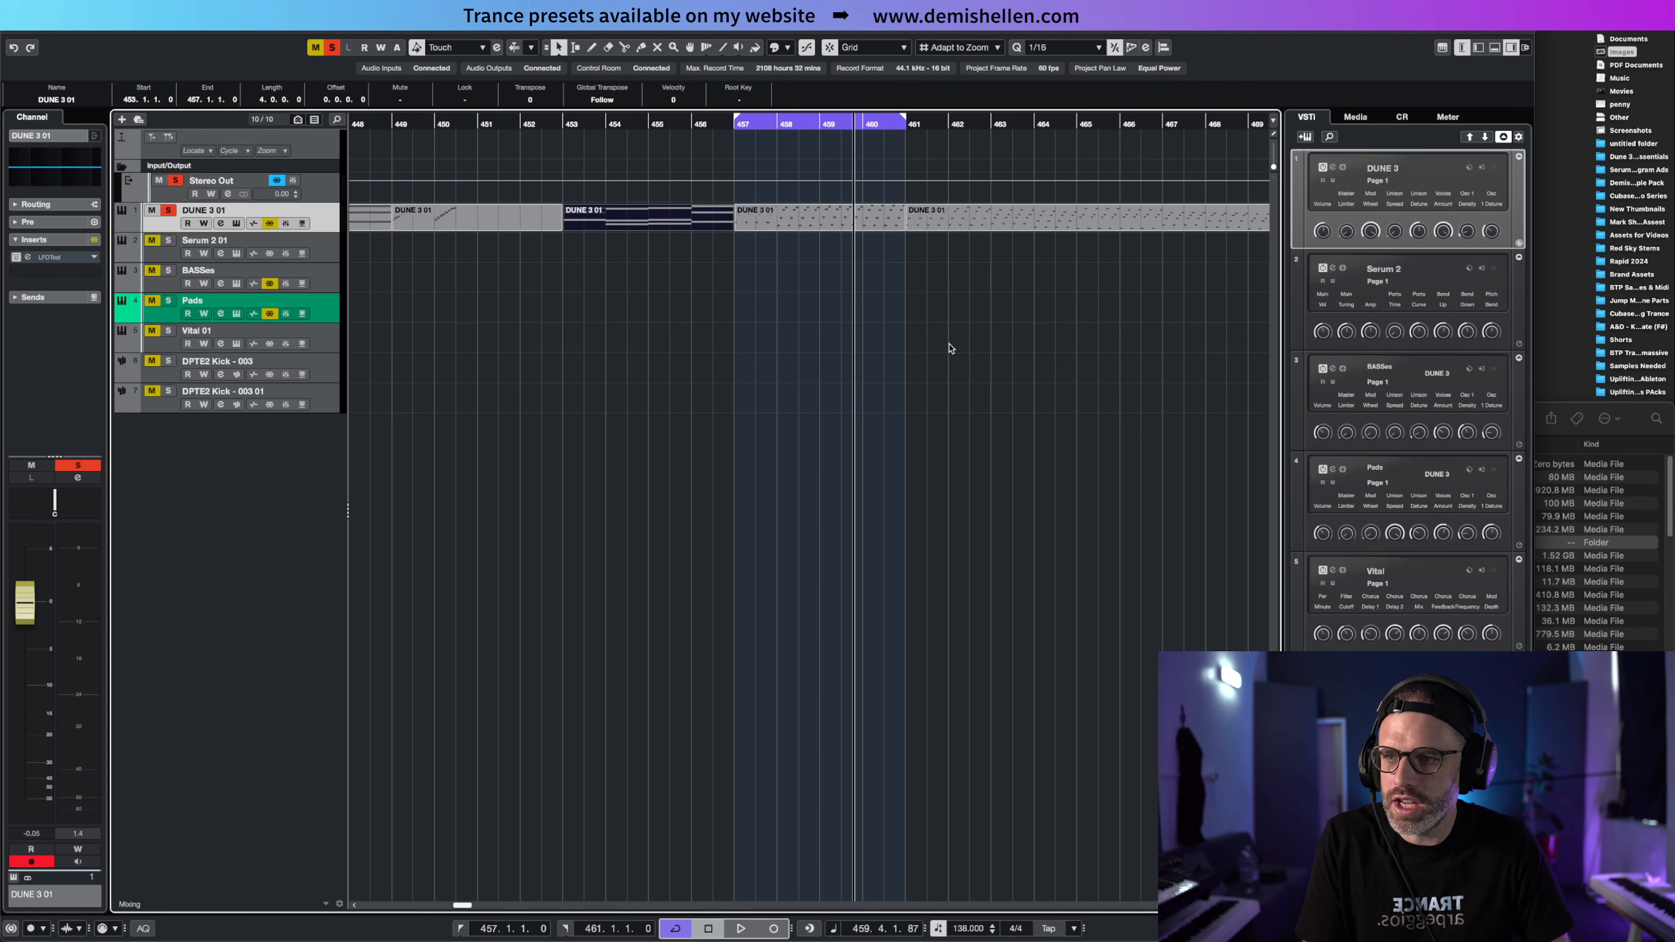
Raise the second note of each bar 460 arpeggio group to G2
{"action": "double_click", "coordinate": [825, 227]}
{"action": "left_click_drag", "start_coordinate": [1082, 357], "coordinate": [869, 413]}
{"action": "left_click_drag", "start_coordinate": [821, 572], "coordinate": [1112, 632]}
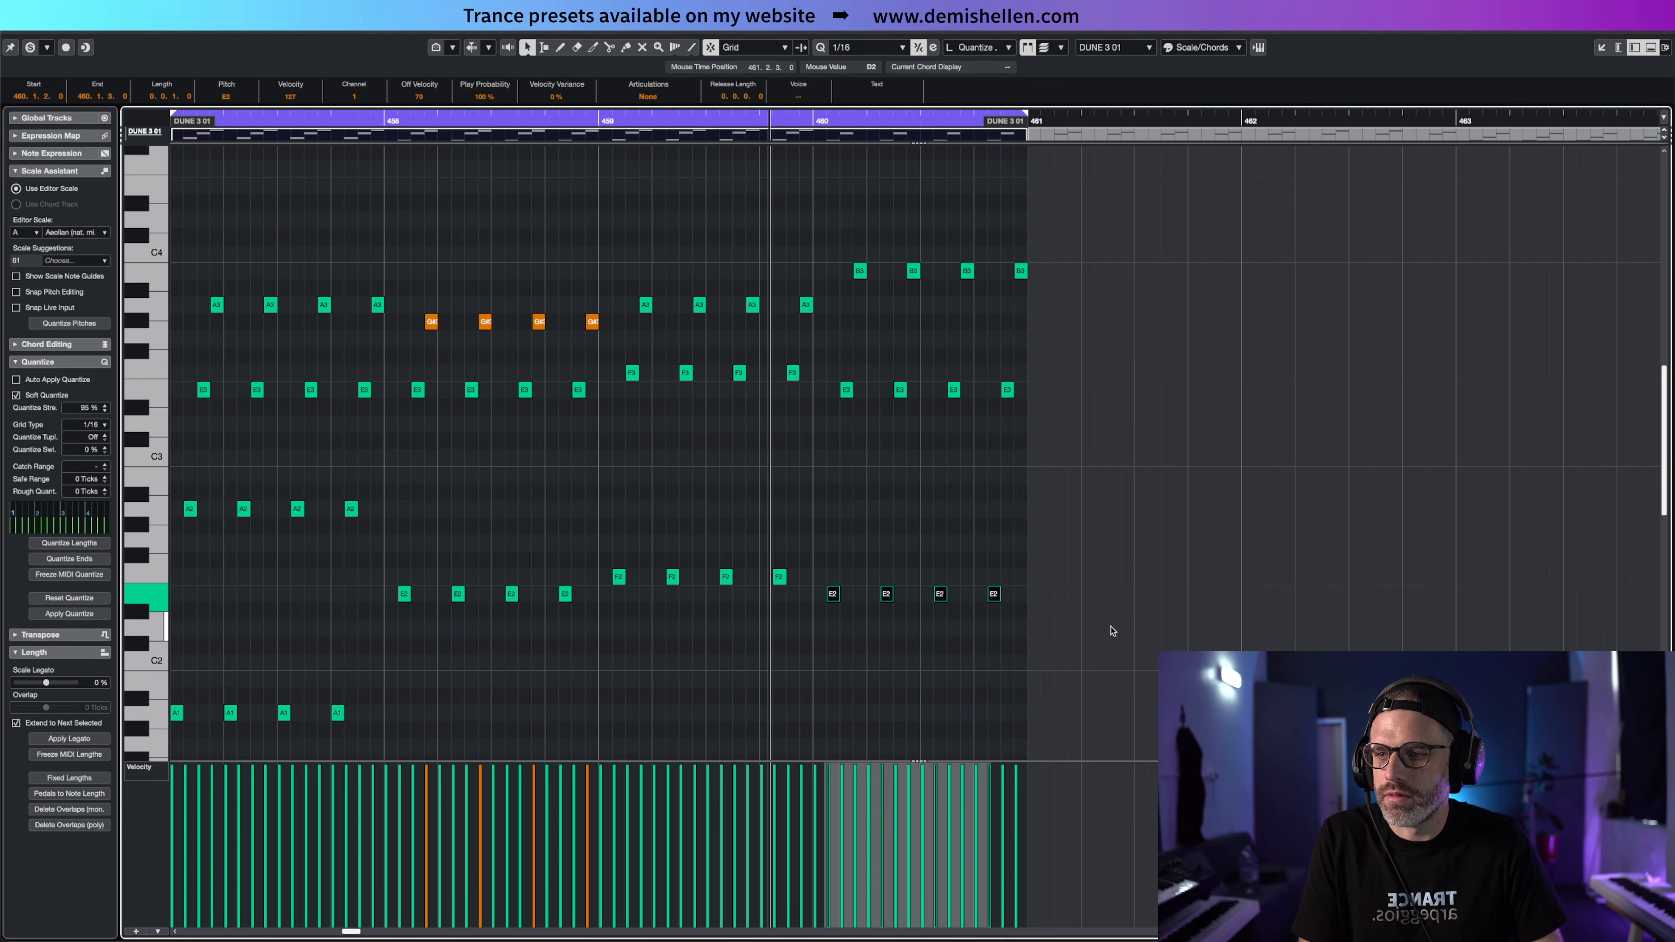
{"action": "key", "text": "Up"}
{"action": "key", "text": "Up"}
{"action": "key", "text": "Up"}
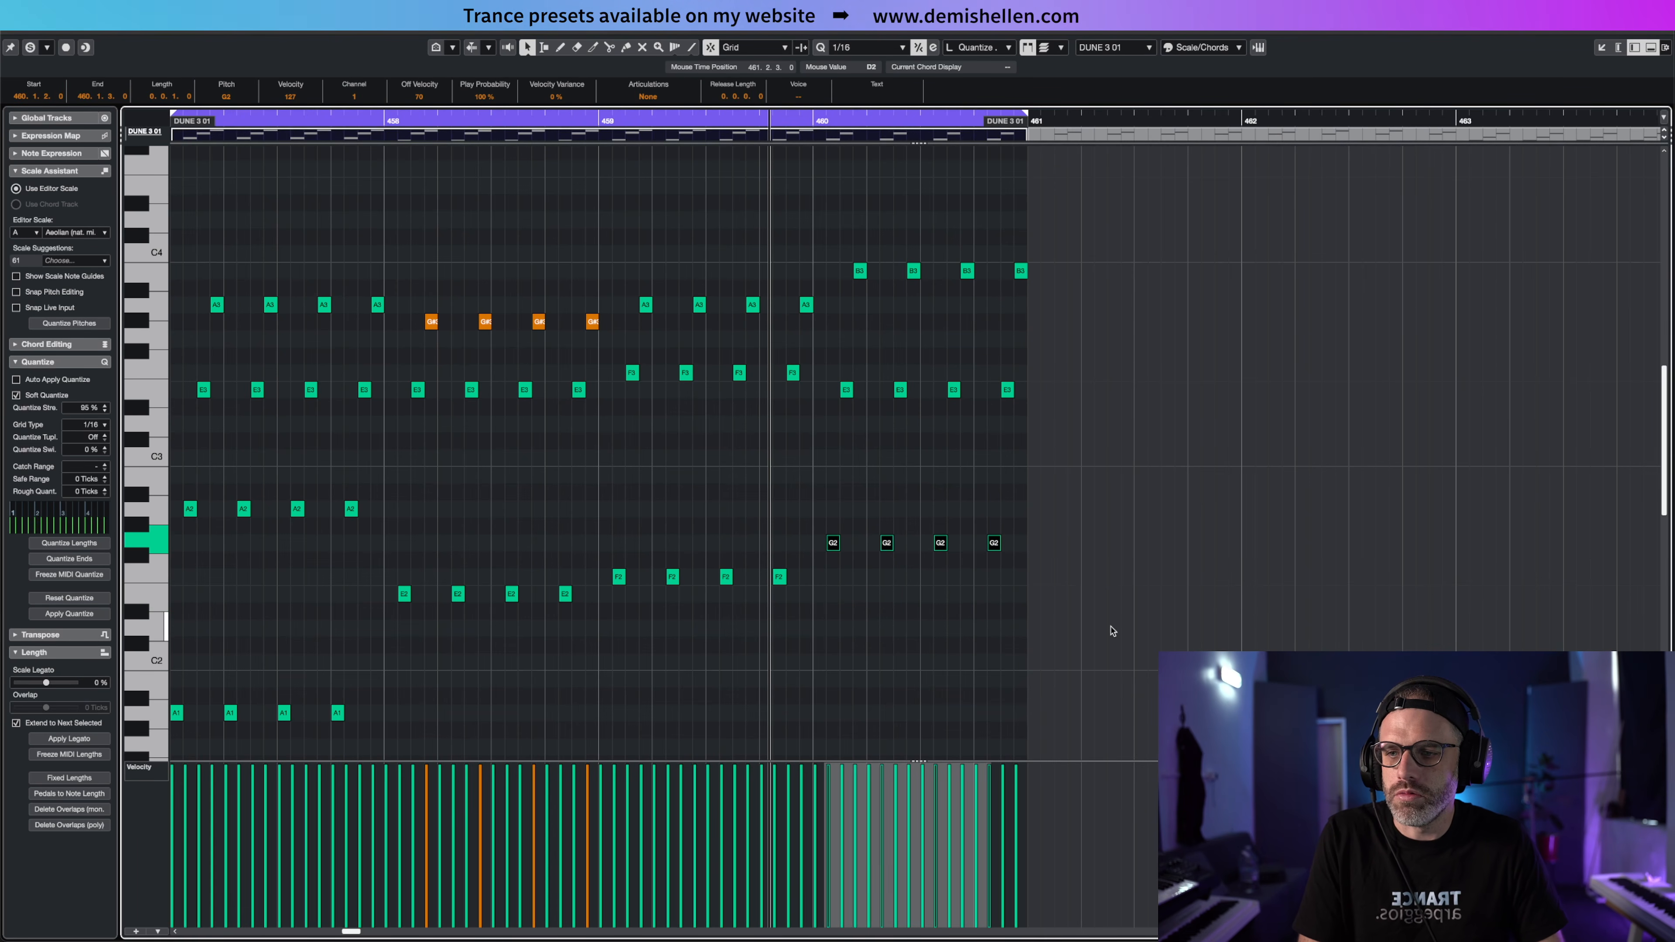
Audition the arpeggio and raise the lowest note of each bar 460 group to G1
{"action": "left_click_drag", "start_coordinate": [810, 235], "coordinate": [1057, 282]}
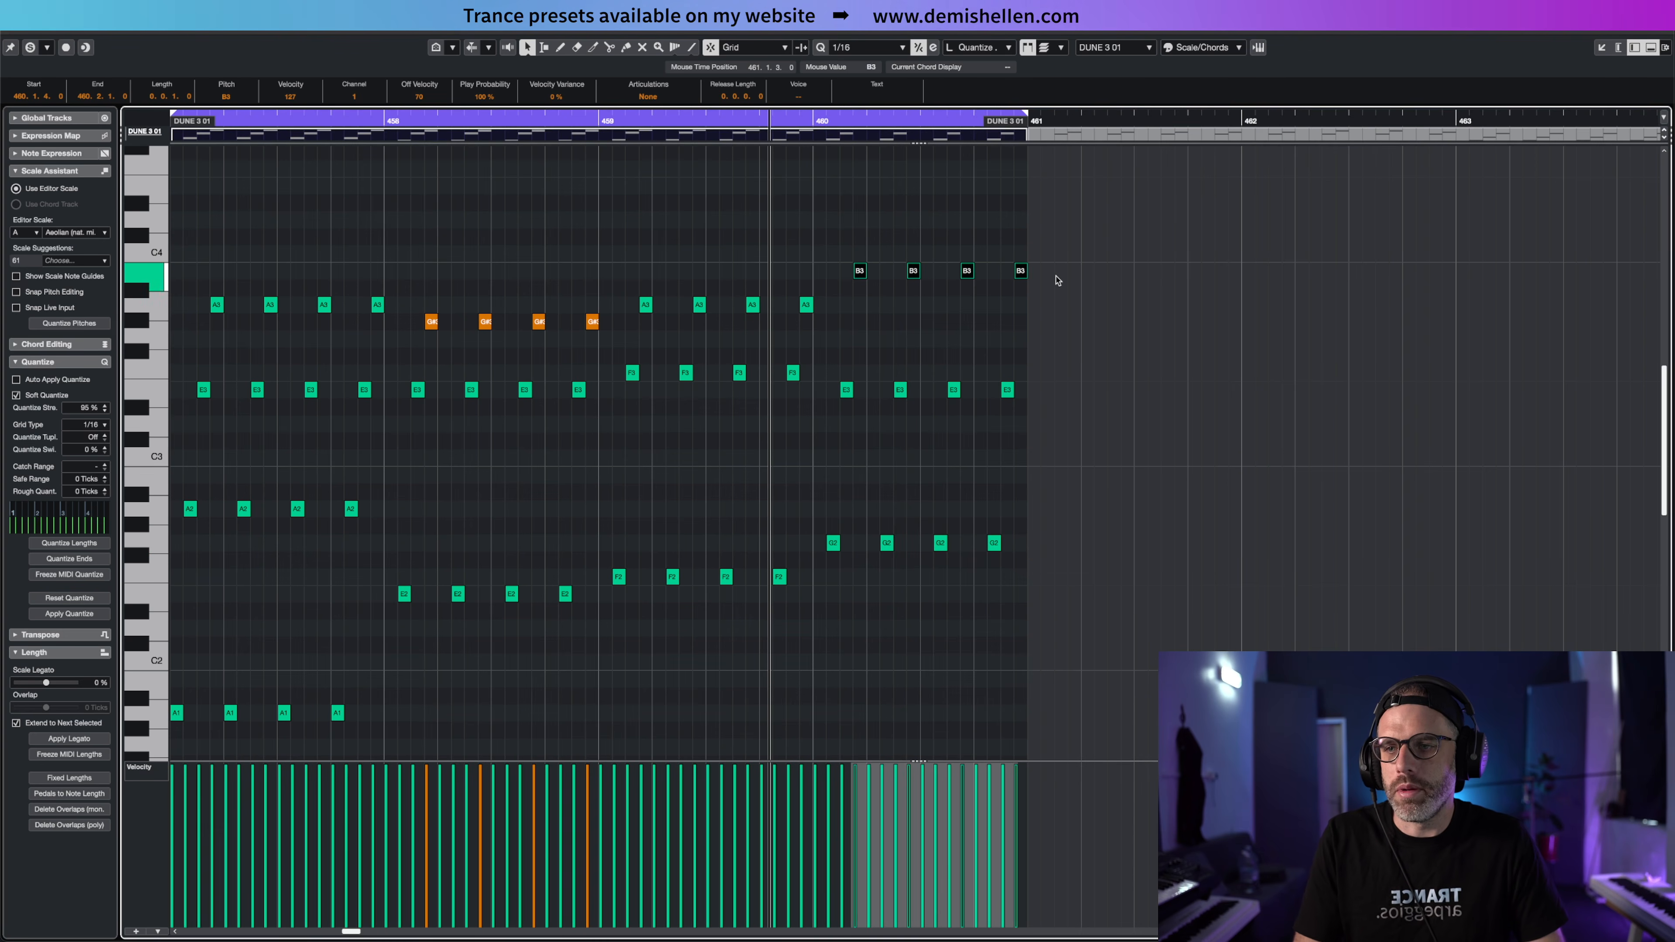
{"action": "key", "text": "space"}
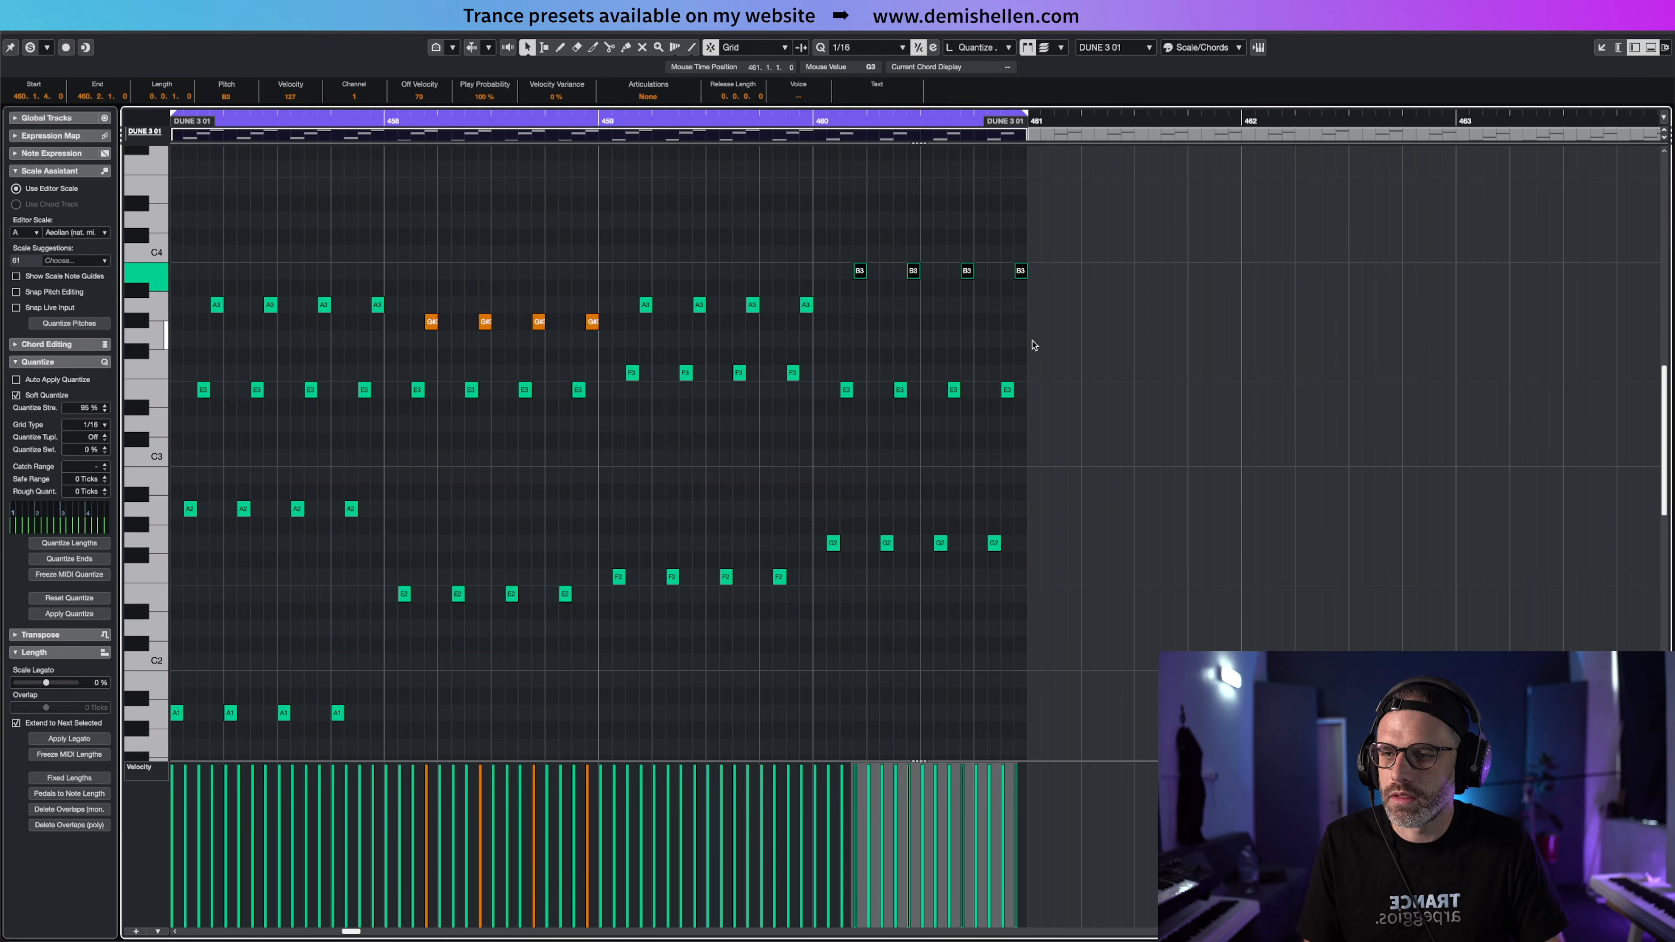
{"action": "scroll", "coordinate": [1033, 345], "scroll_direction": "down", "scroll_amount": 3}
{"action": "left_click_drag", "start_coordinate": [1018, 612], "coordinate": [813, 671]}
{"action": "key", "text": "Up"}
{"action": "key", "text": "Up"}
{"action": "key", "text": "Up"}
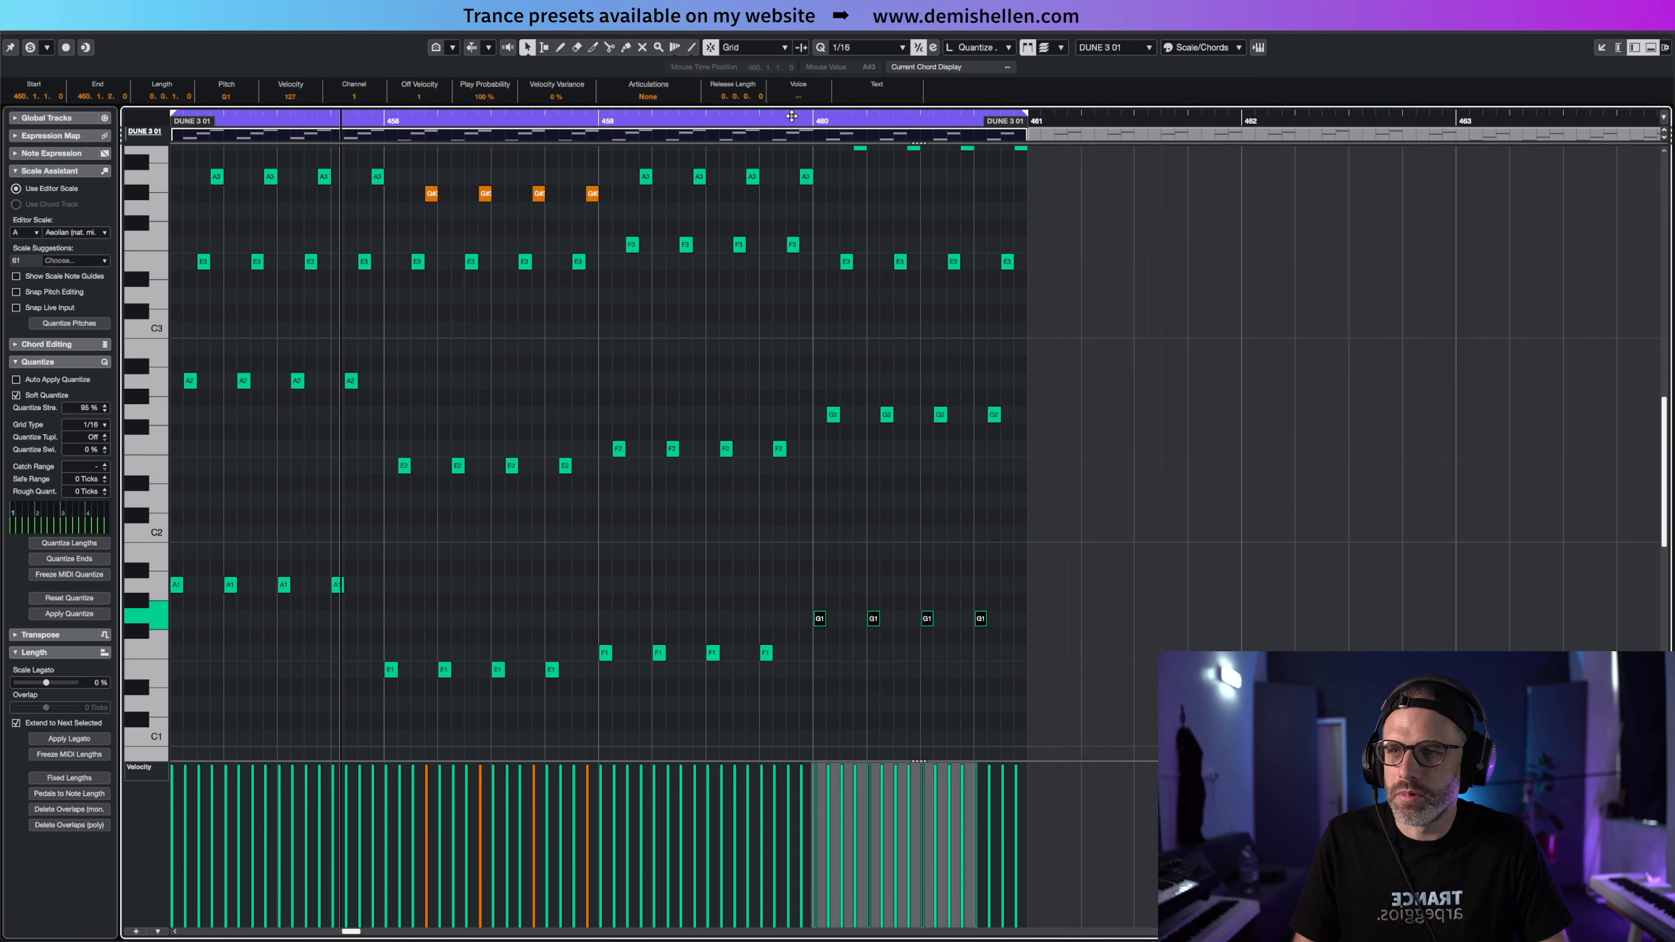
Play back the four-bar arpeggio, return to the arrangement and reopen the arpeggio clip for review
{"action": "left_click", "coordinate": [783, 118]}
{"action": "key", "text": "space"}
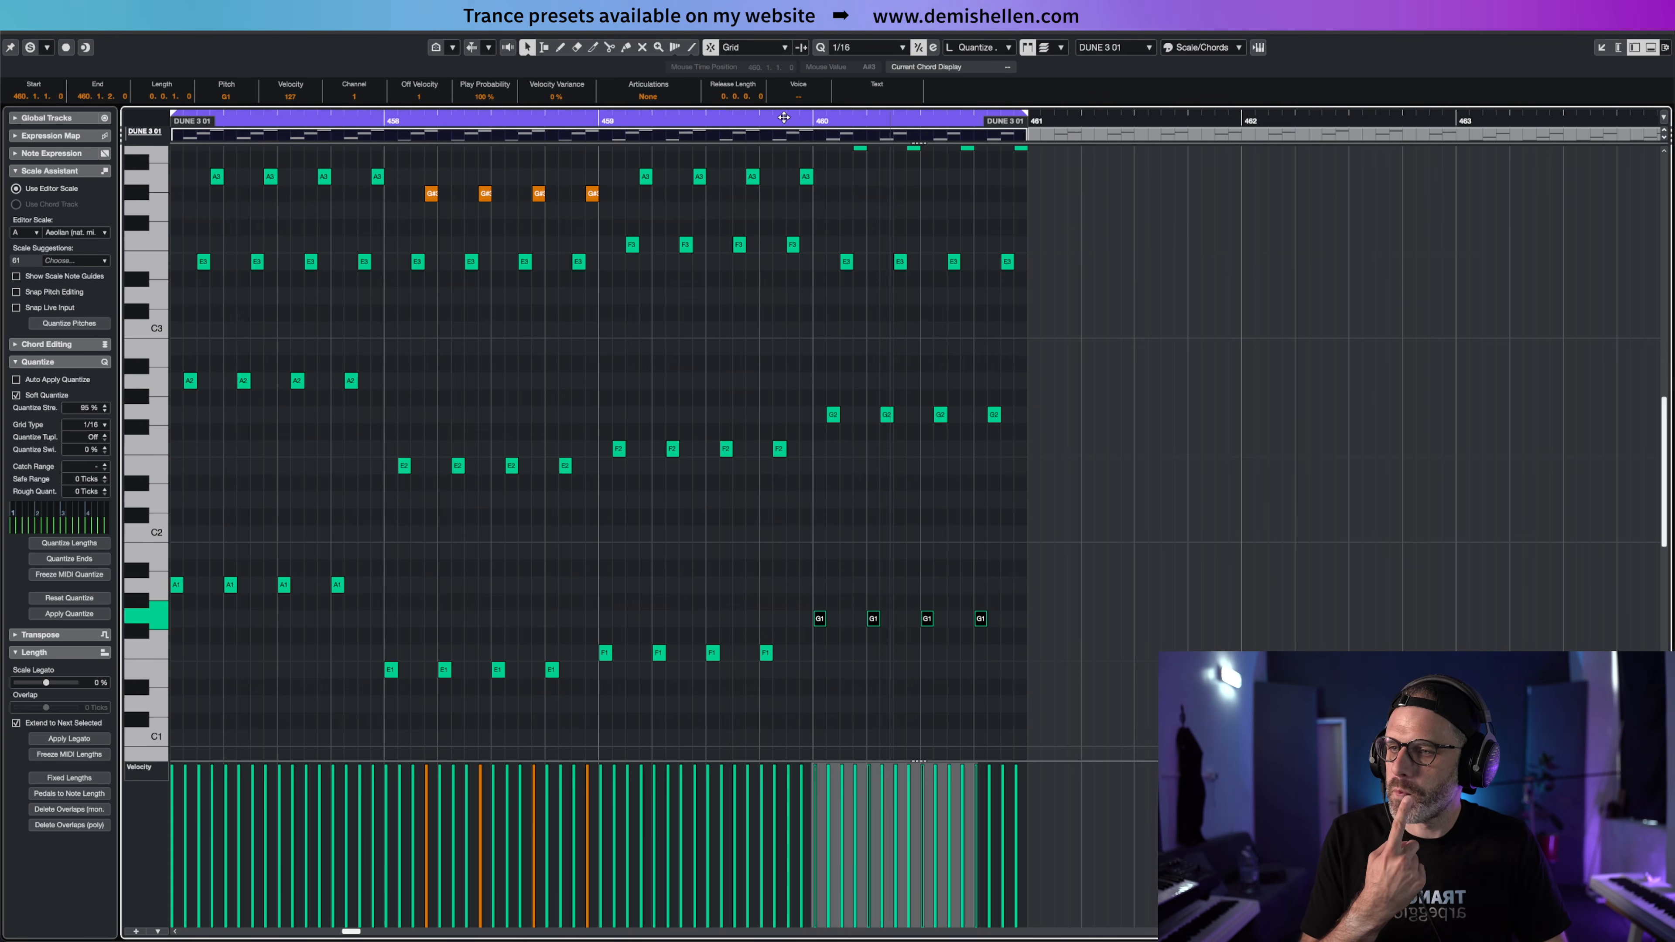
{"action": "key", "text": "space"}
{"action": "key", "text": "Return"}
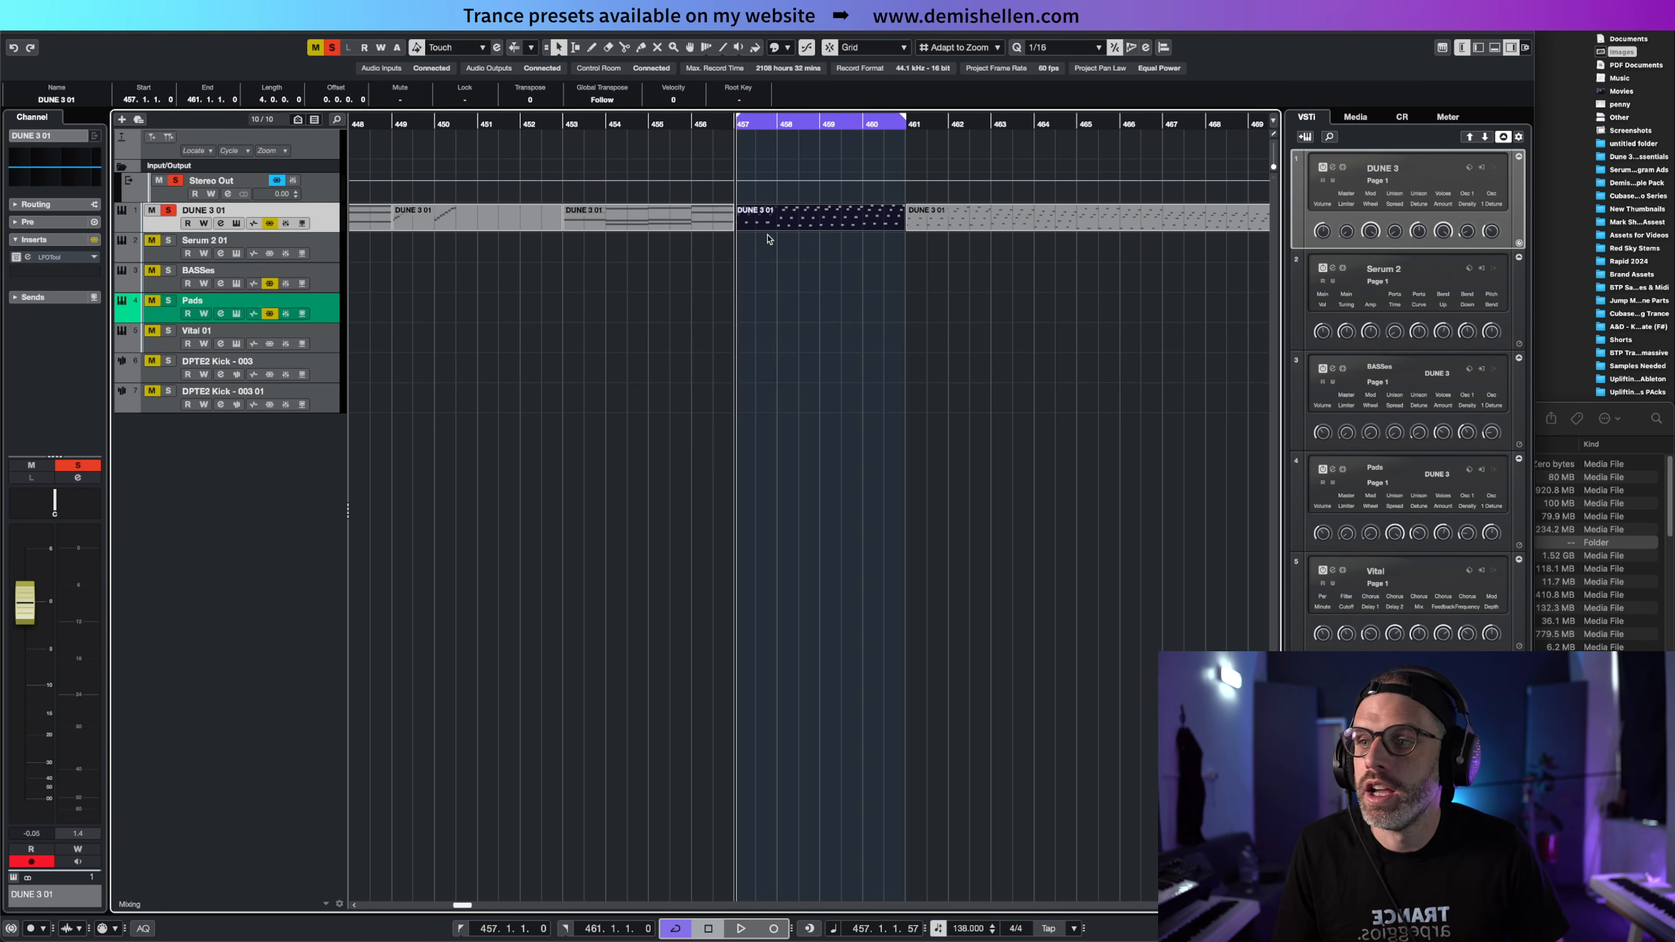
{"action": "double_click", "coordinate": [776, 221]}
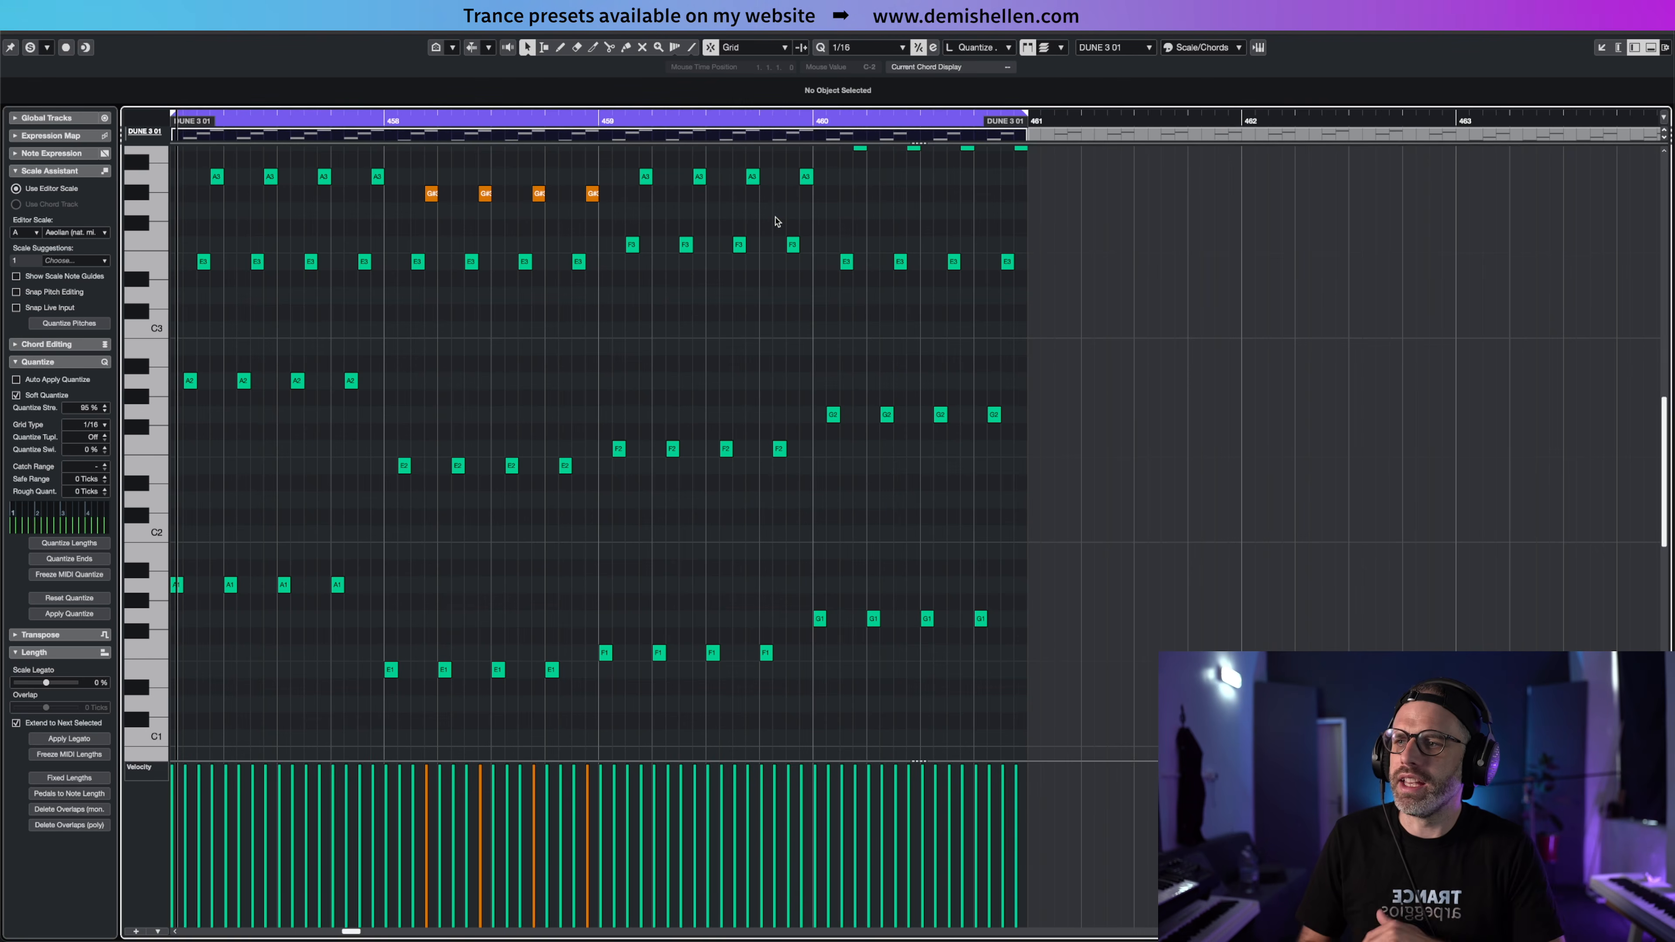